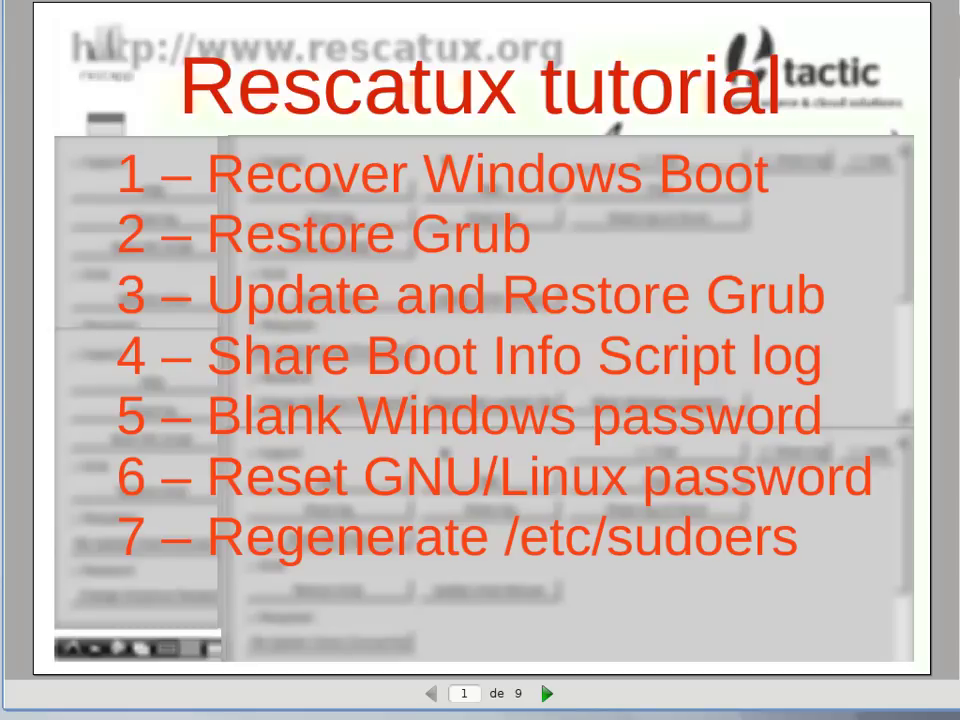
Step: Advance the Rescatux tutorial PDF from page 1 to page 2
key(Right)
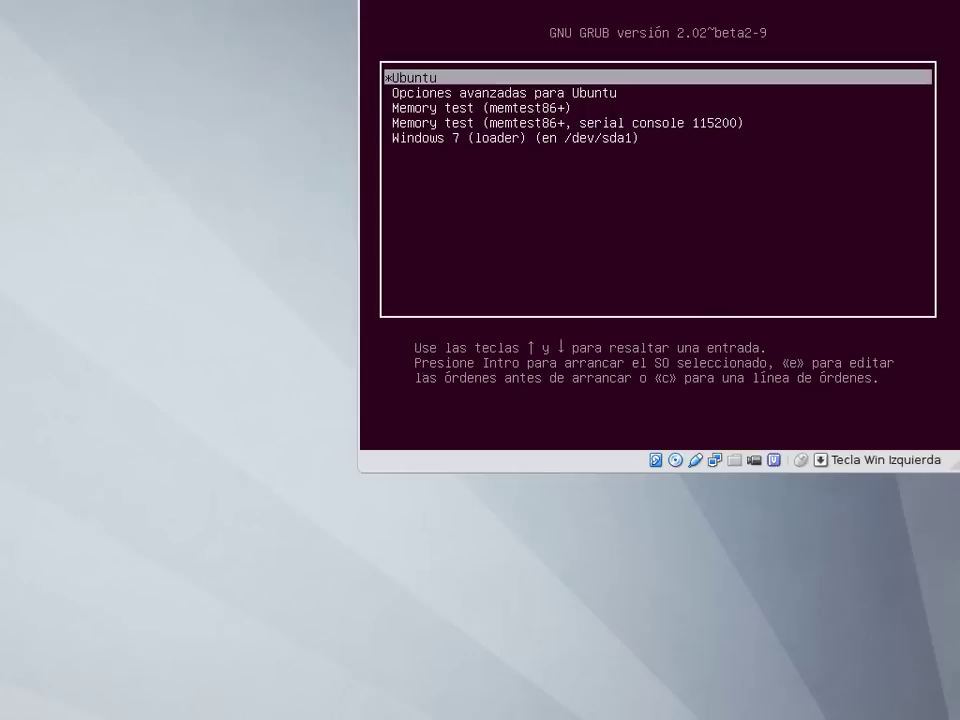
Step: Boot the Ubuntu entry from the GRUB menu and log in with the account password
key(Down)
key(Up)
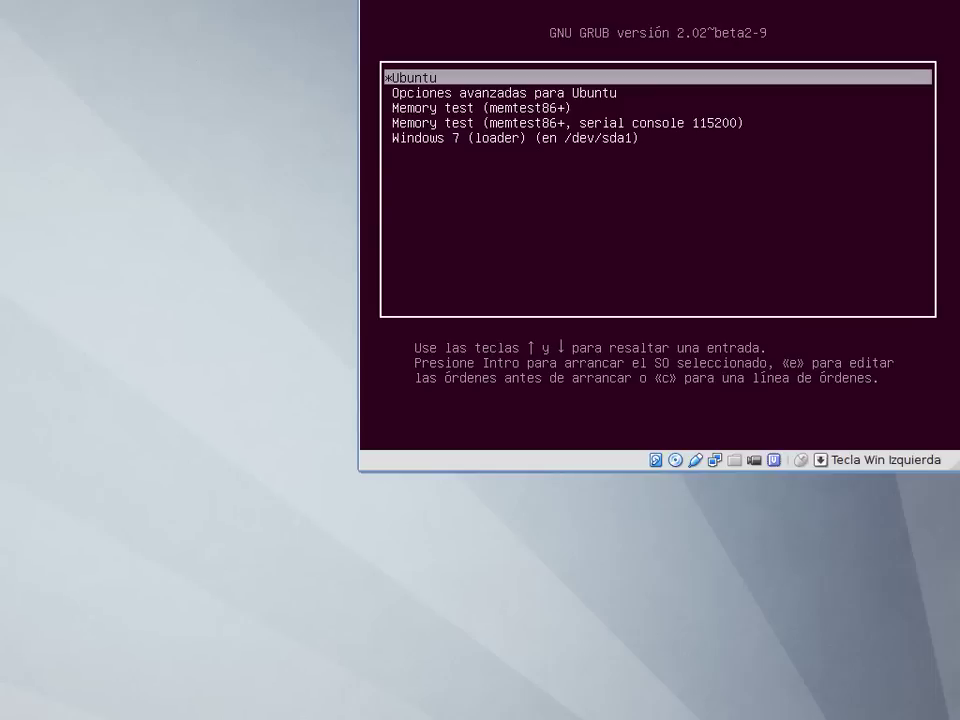
key(Down)
key(Down)
key(Down)
key(Down)
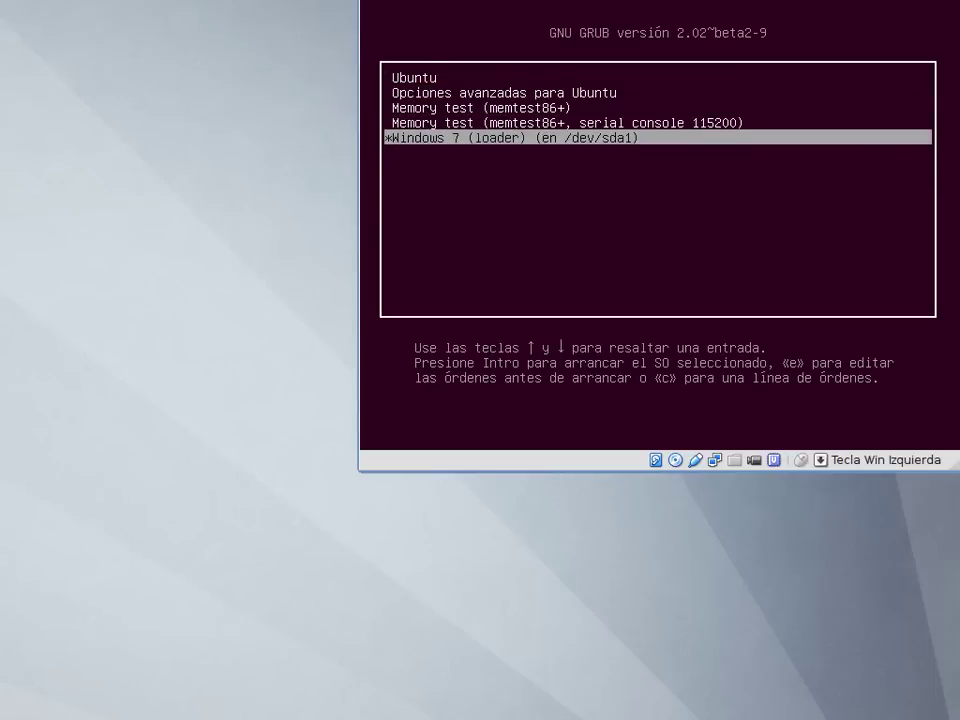
key(Up)
key(Up)
key(Up)
key(Up)
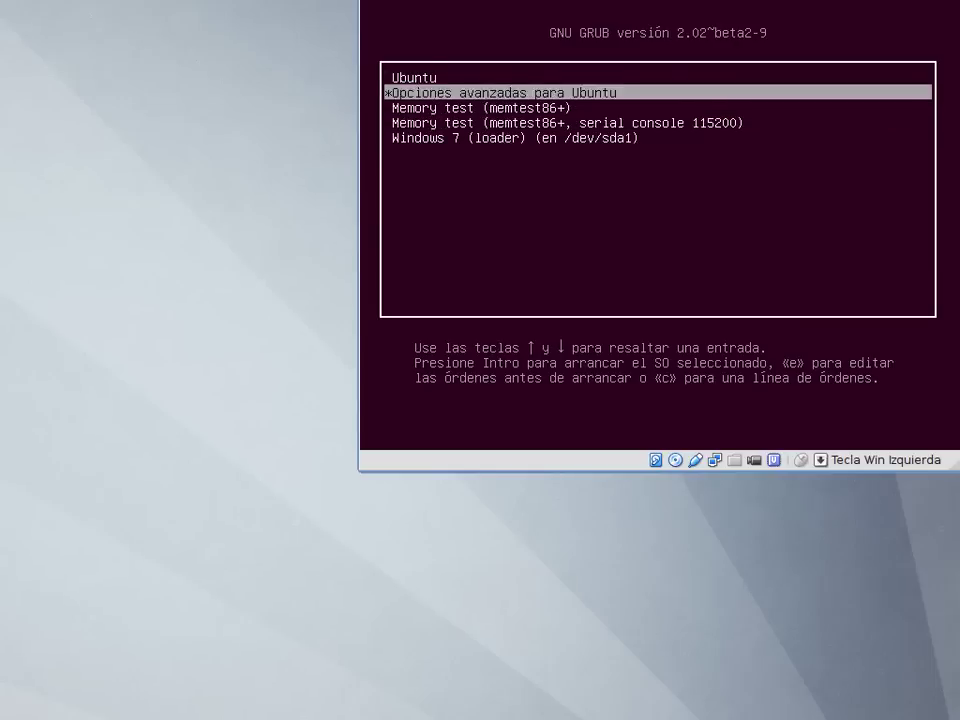
key(Return)
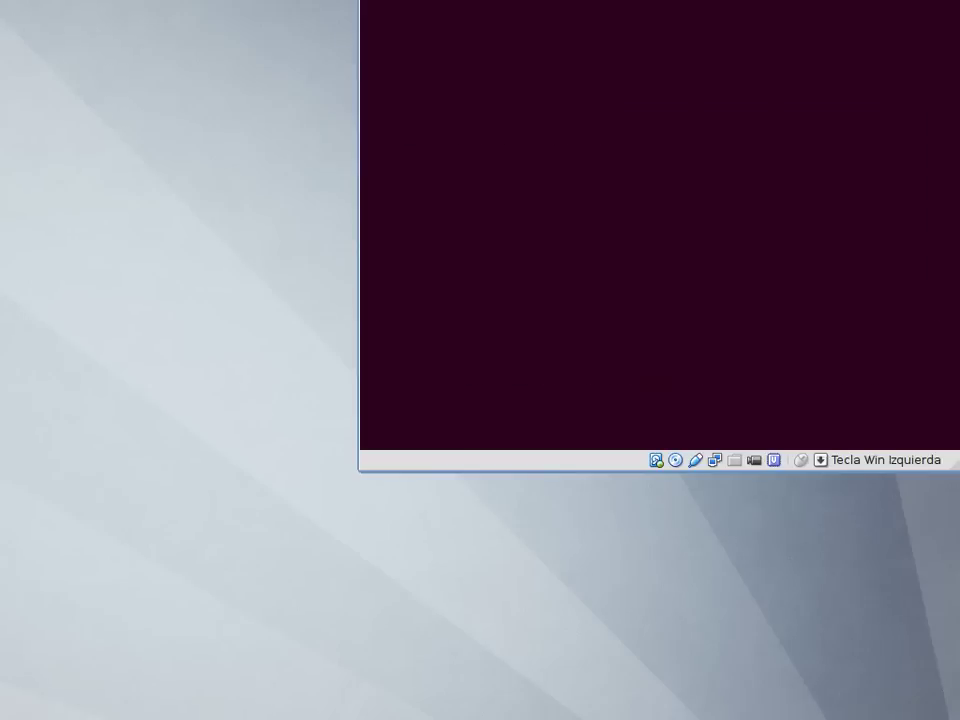
text(r)
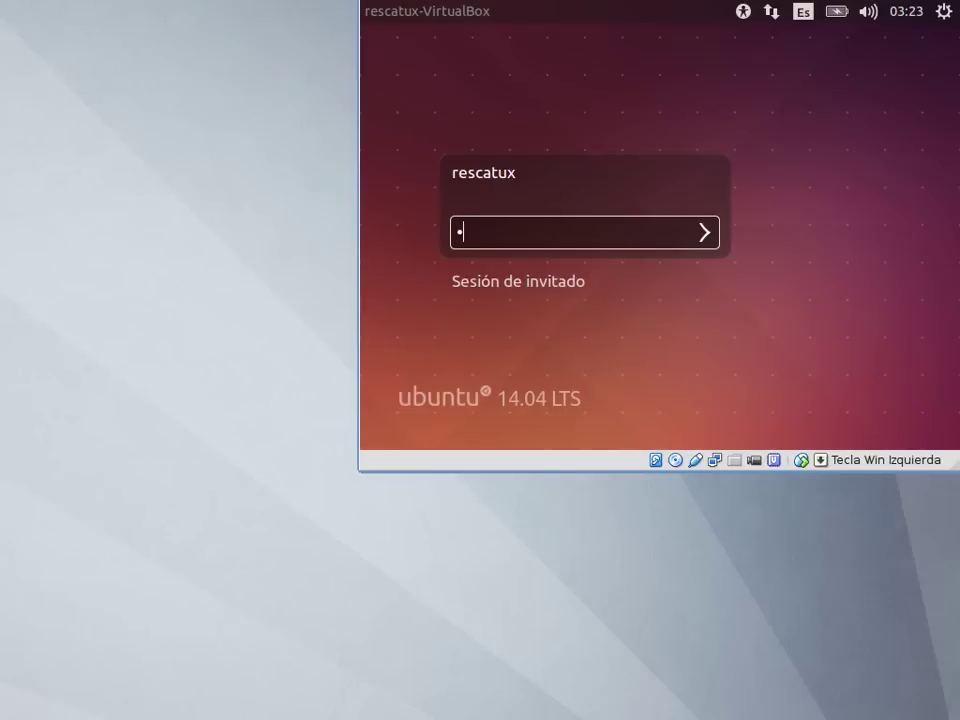
text(escatux)
key(Return)
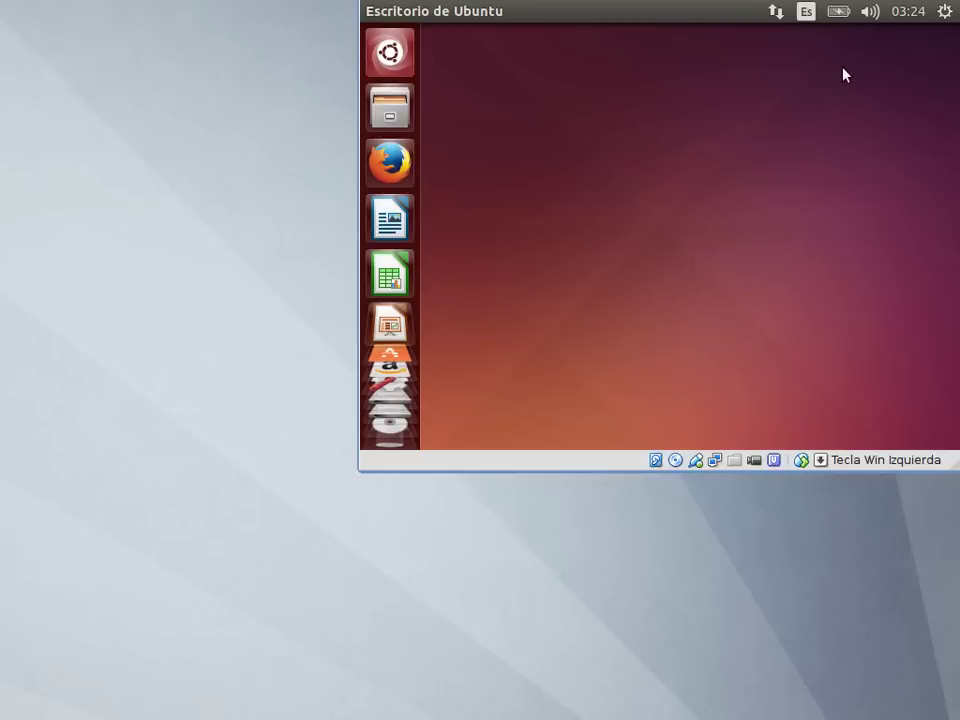
Step: Restart Ubuntu from the system menu's shutdown options (Reiniciar)
click(944, 12)
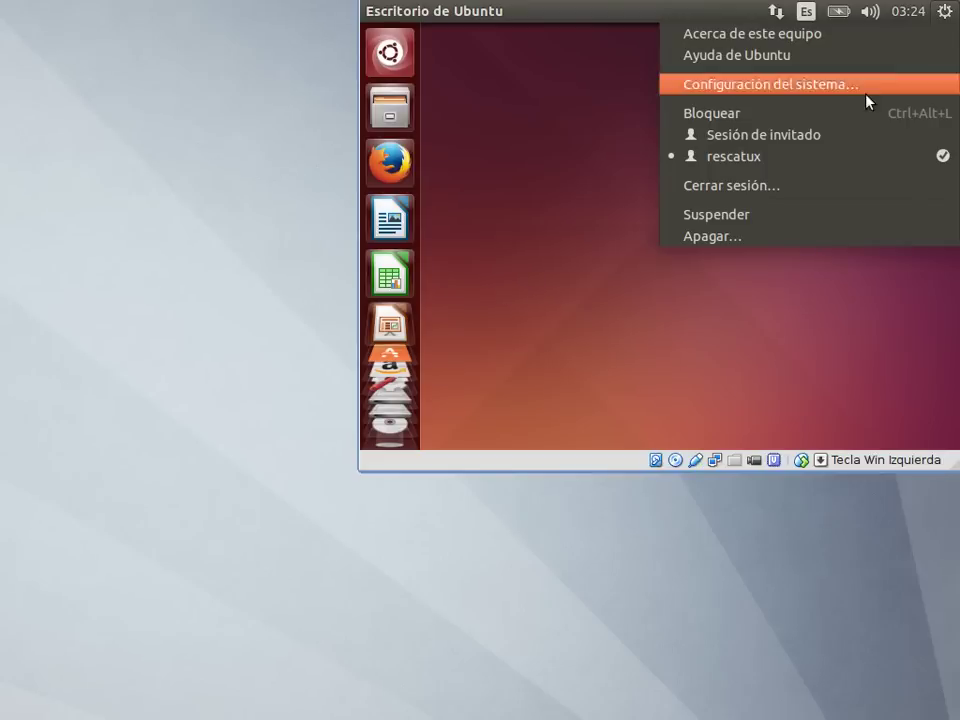
click(836, 241)
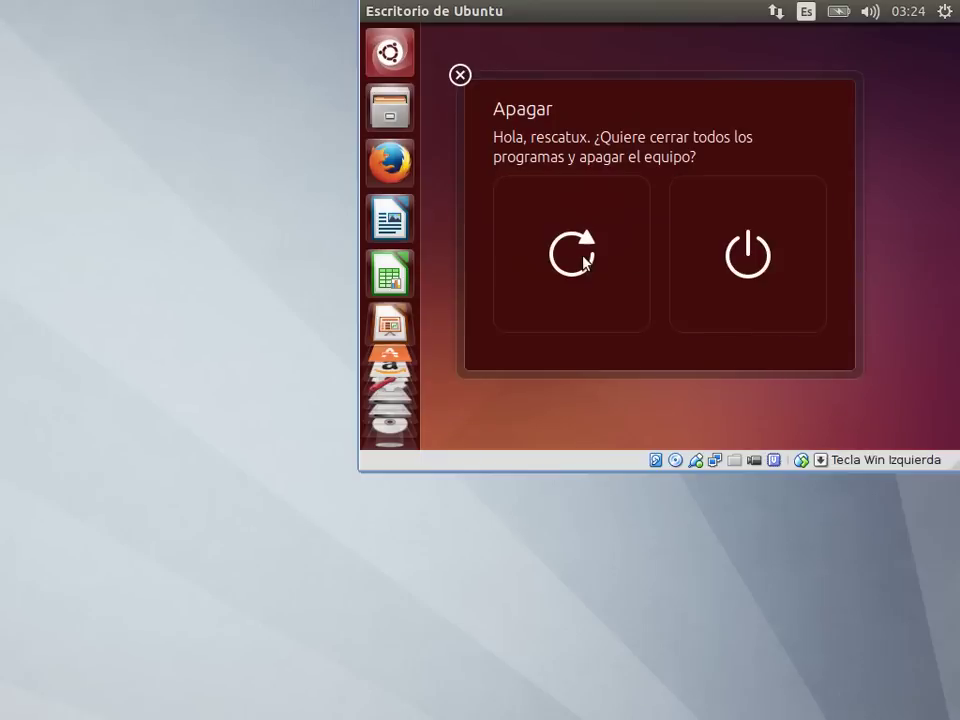
click(574, 262)
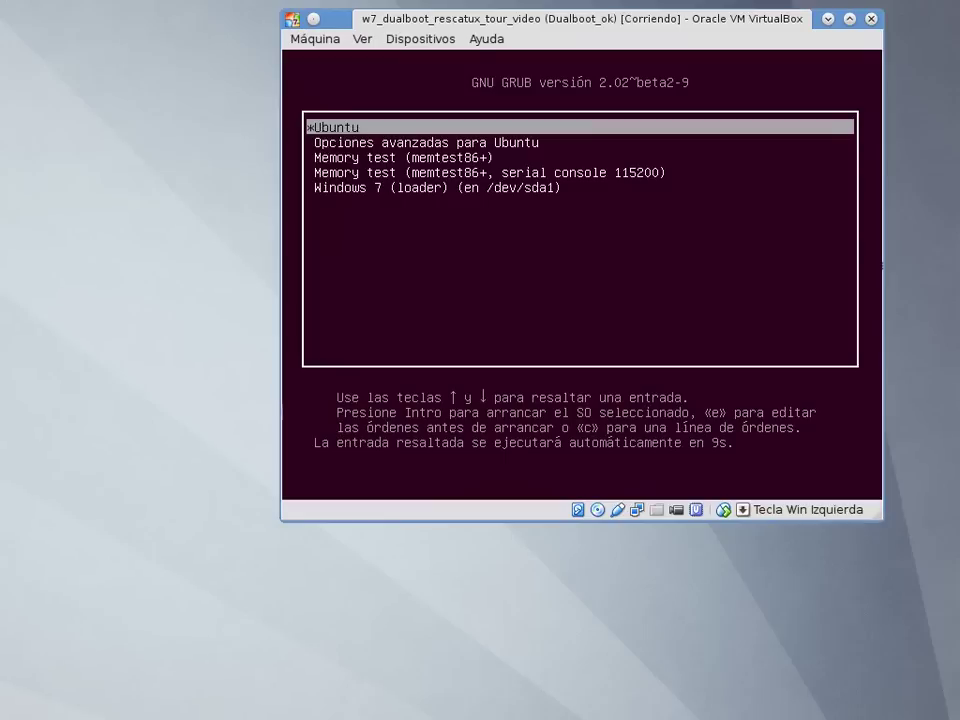
Step: Boot 'Windows 7 (loader)' from GRUB and sign in as the second user account
key(Down)
key(Down)
key(Down)
key(Down)
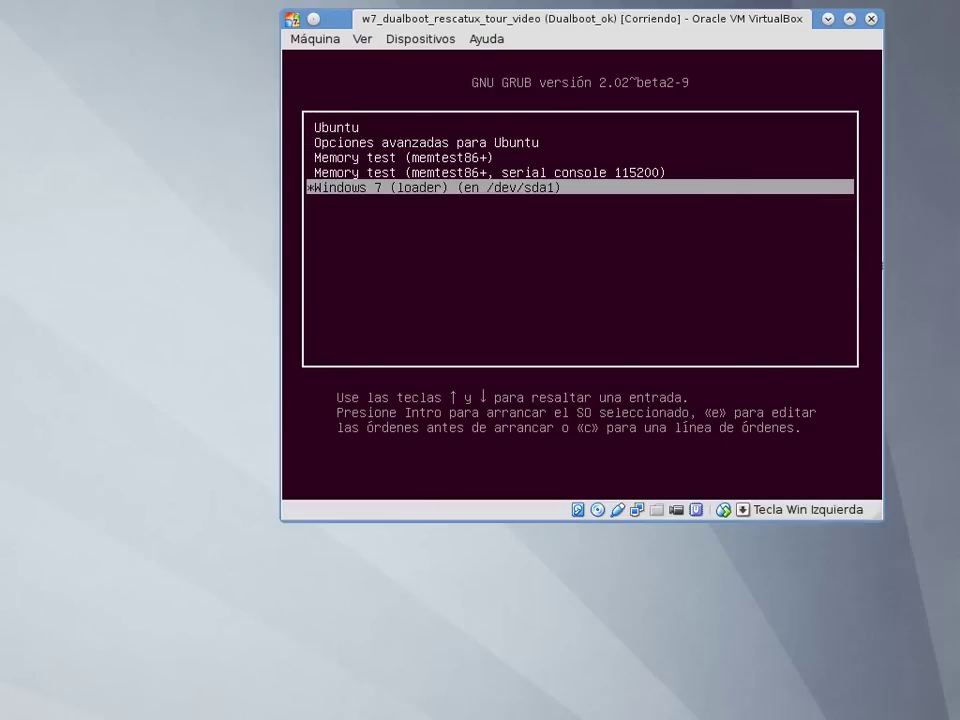
key(Return)
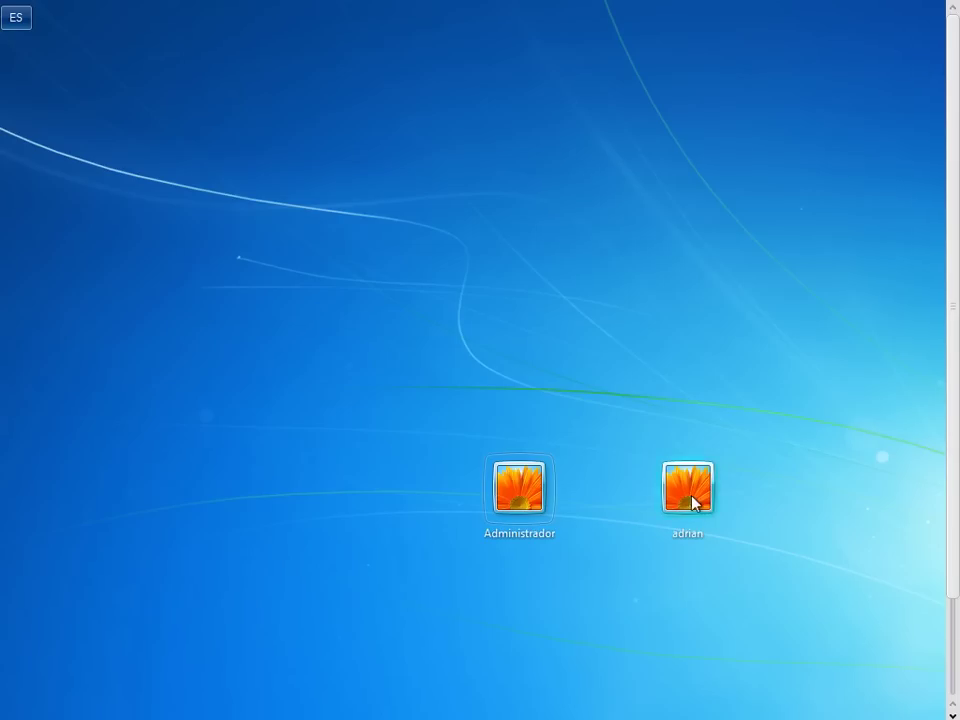
click(692, 496)
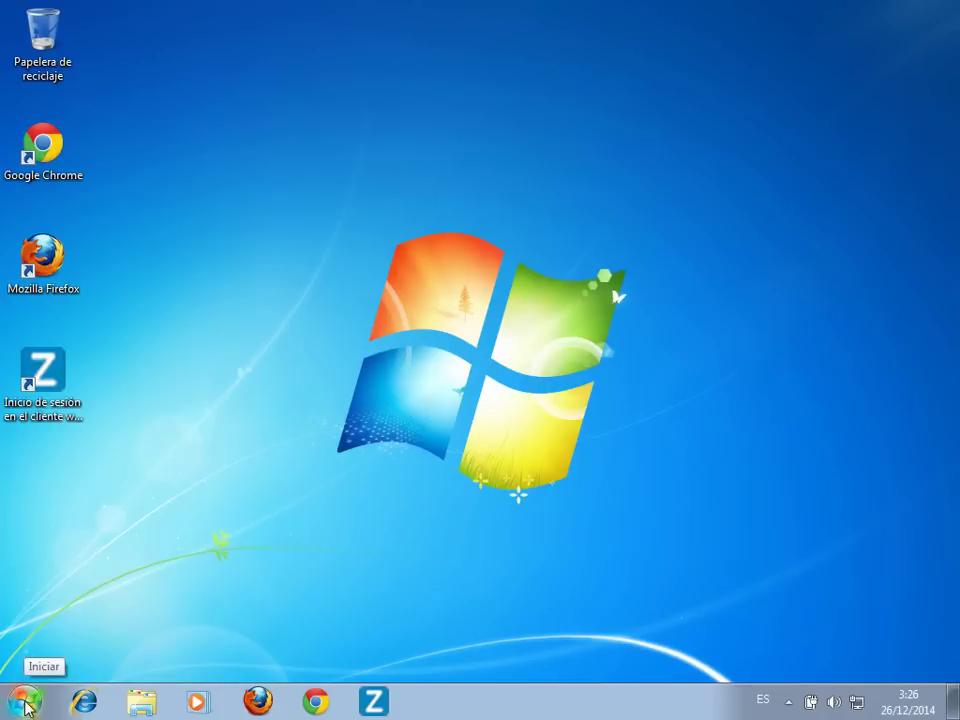
Step: Open Administración de equipos via Panel de control's administrative tools and show Administración de discos
click(25, 705)
click(307, 503)
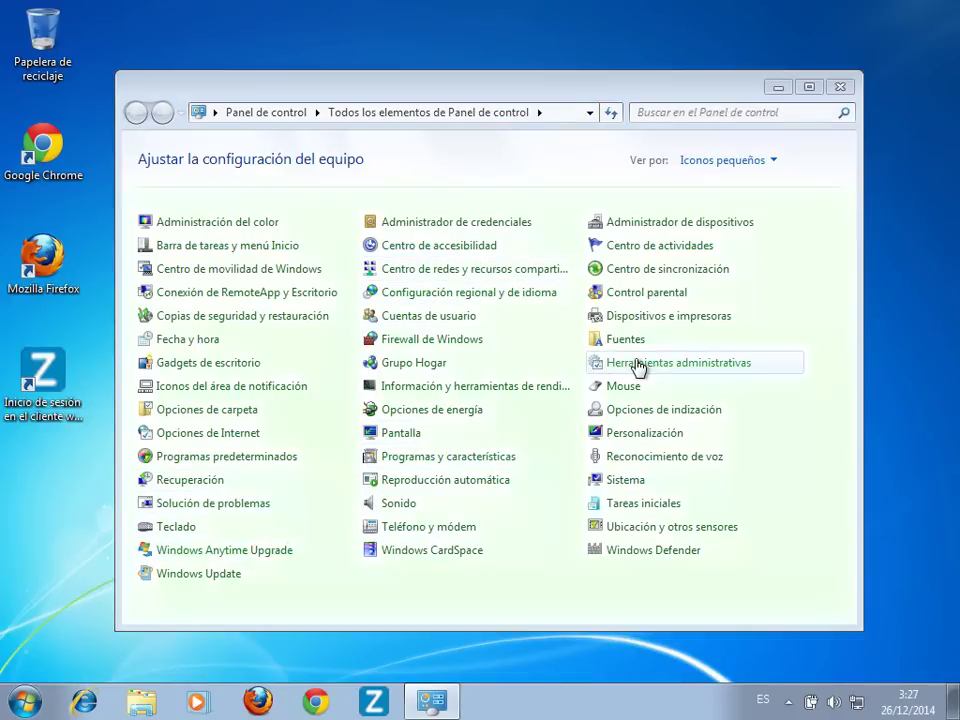
click(637, 364)
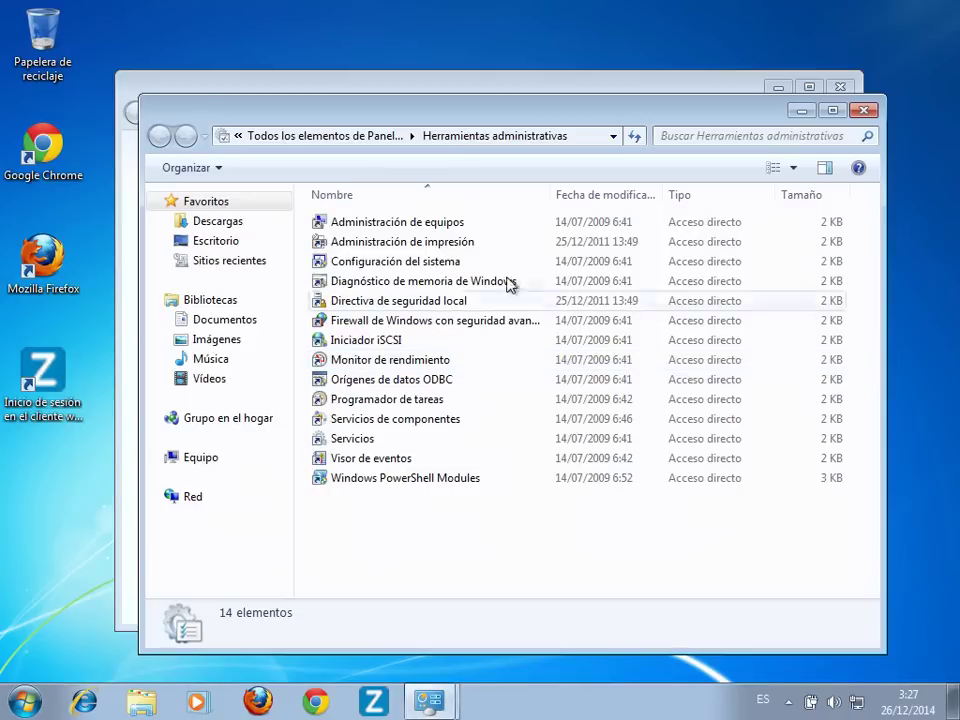
click(433, 229)
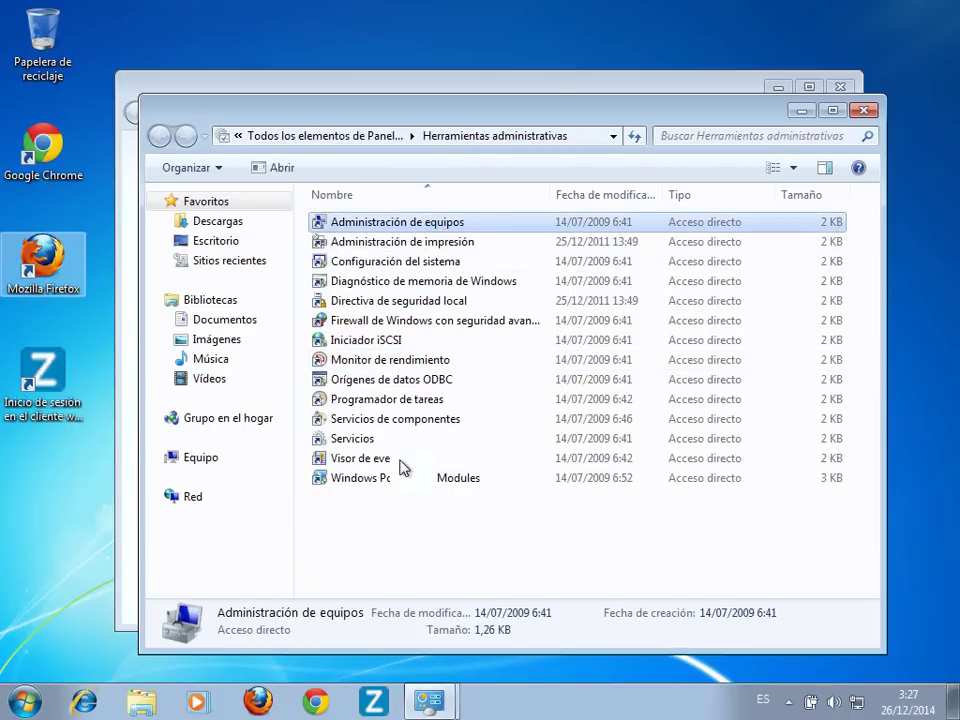
key(Return)
click(121, 256)
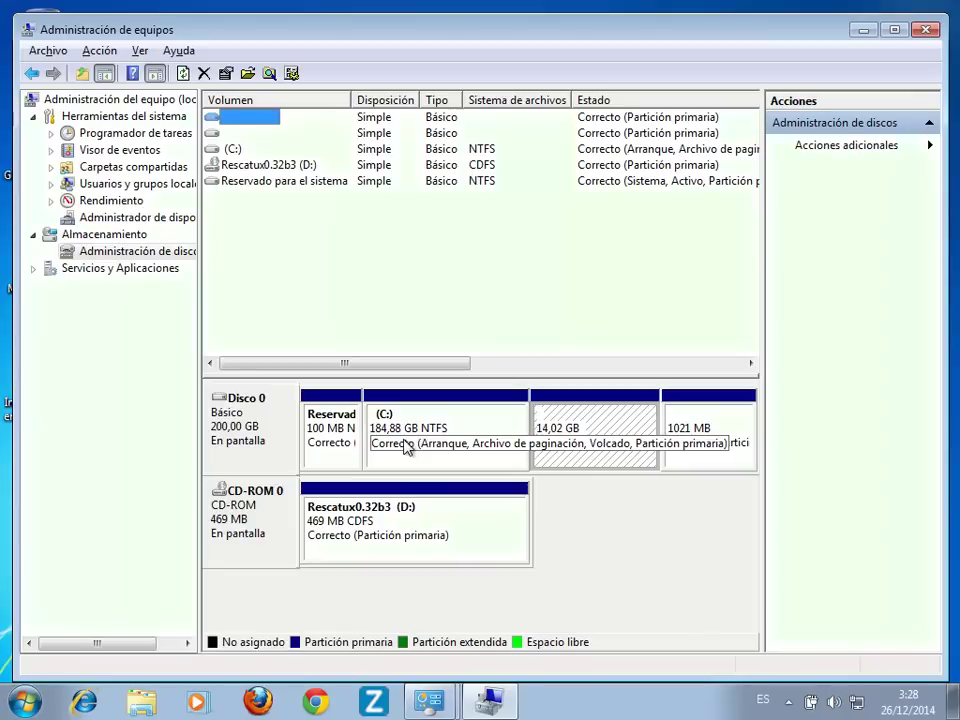
Step: Delete the 1021 MB and 14,02 GB partitions and the extended partition holding the free space
click(620, 462)
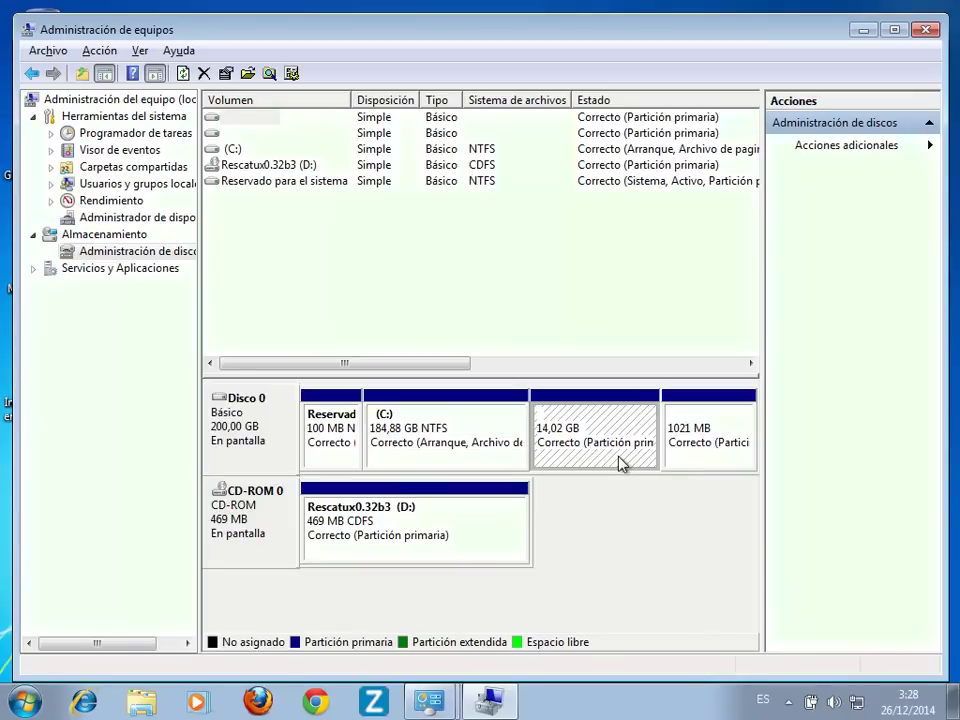
right_click(700, 456)
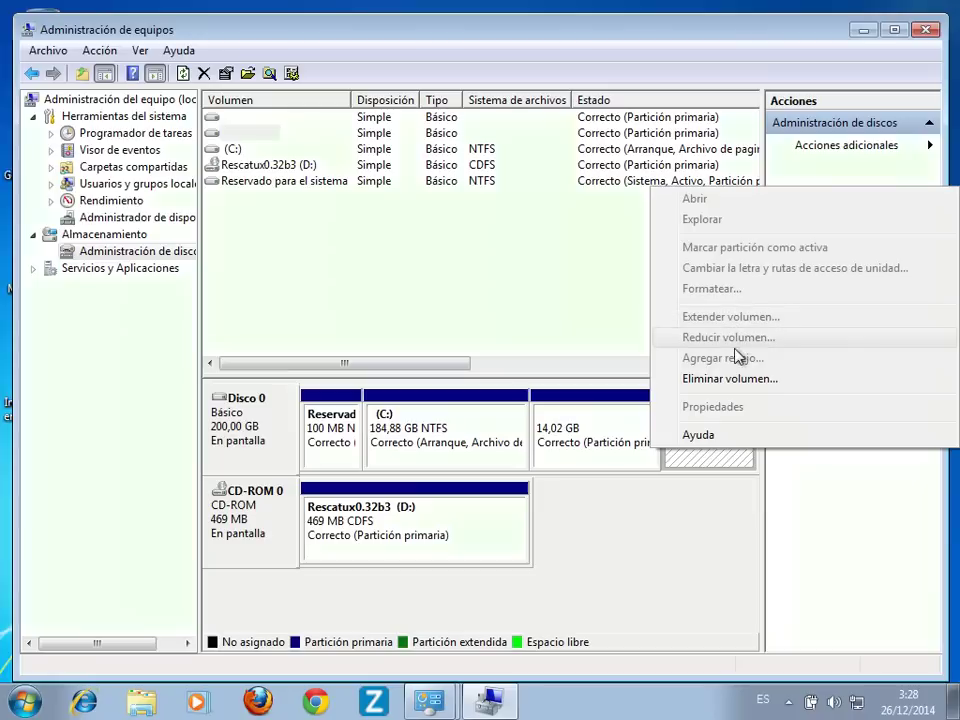
click(730, 379)
click(566, 424)
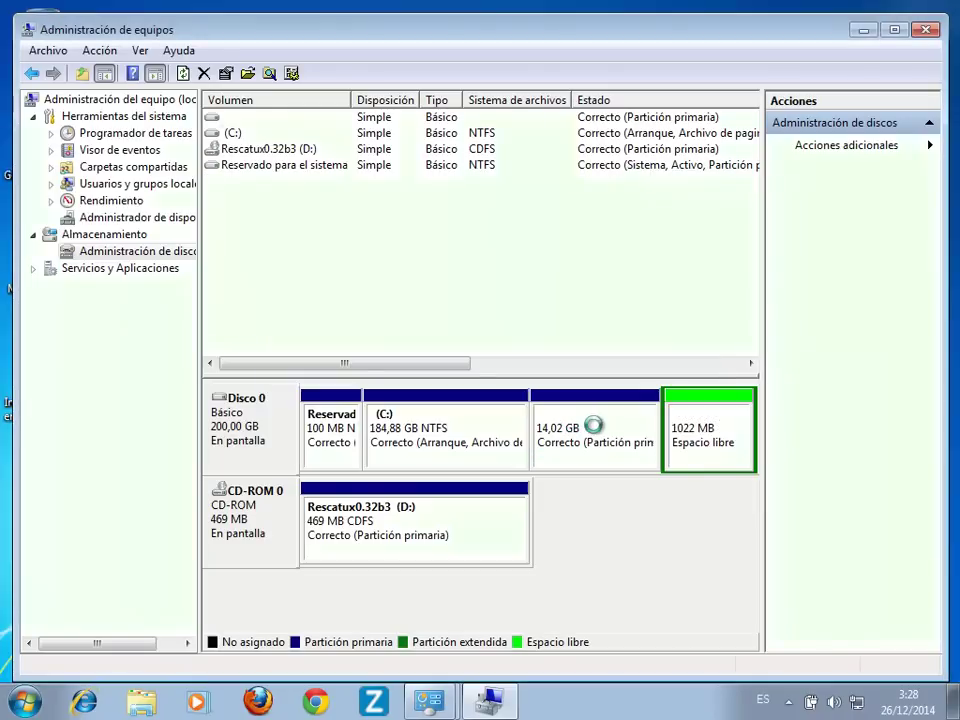
right_click(597, 432)
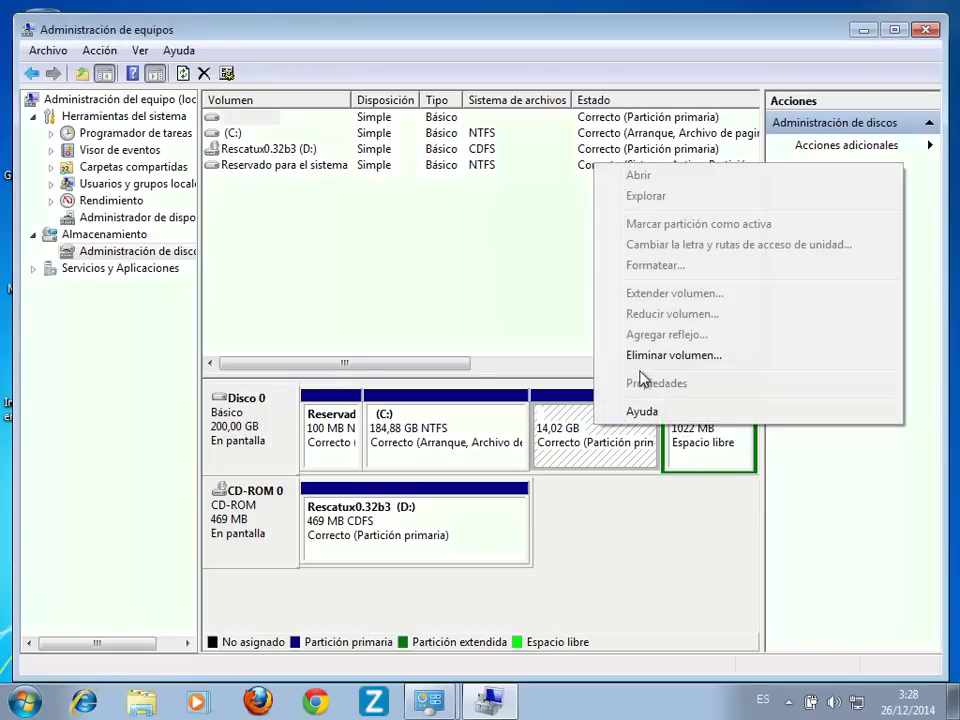
click(632, 355)
click(568, 424)
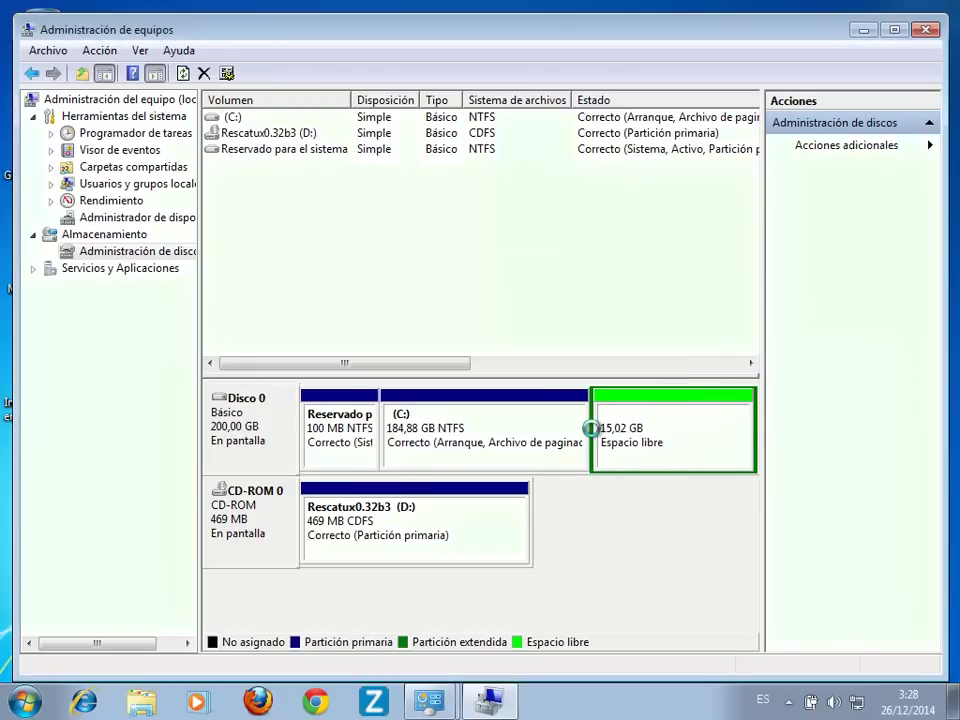
right_click(682, 440)
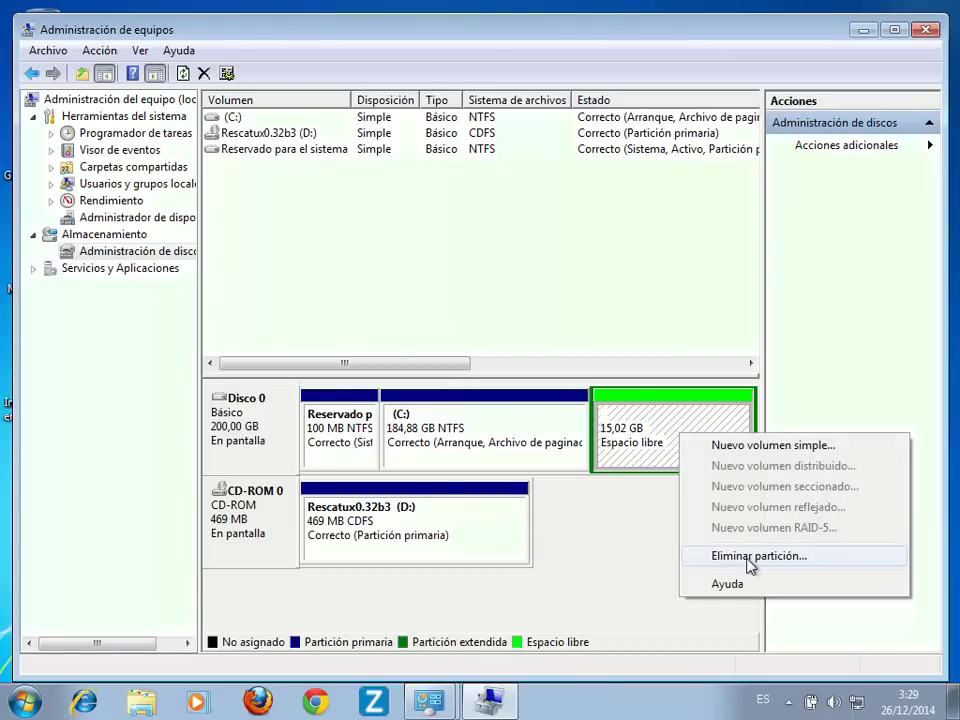
click(747, 558)
click(570, 416)
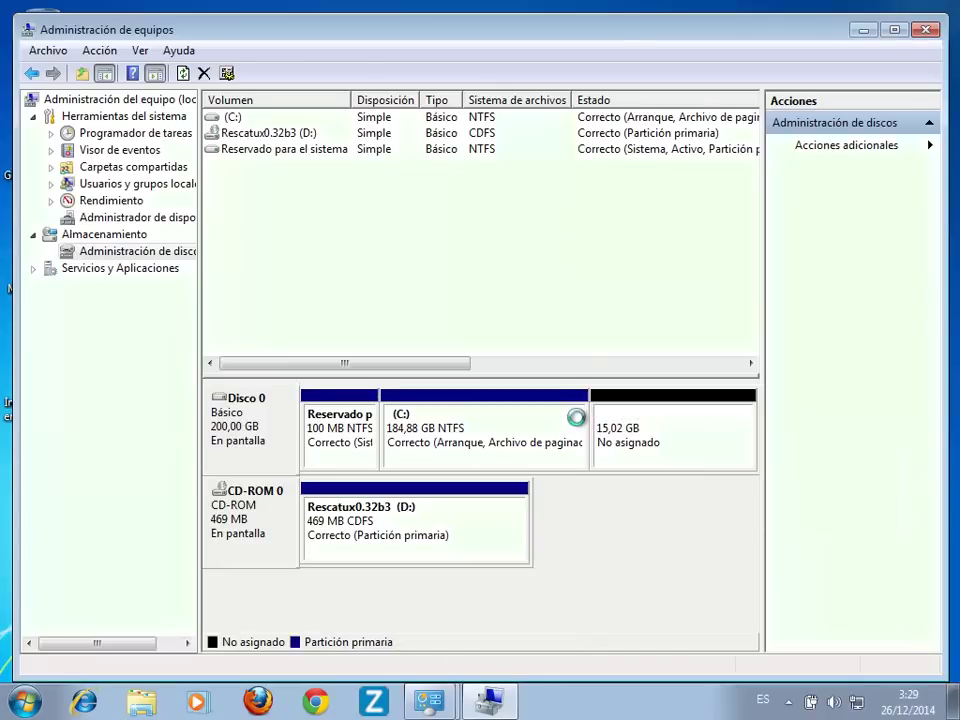
Step: Extend (C:) over all 15377 MB of free space to reach 199,90 GB
click(567, 438)
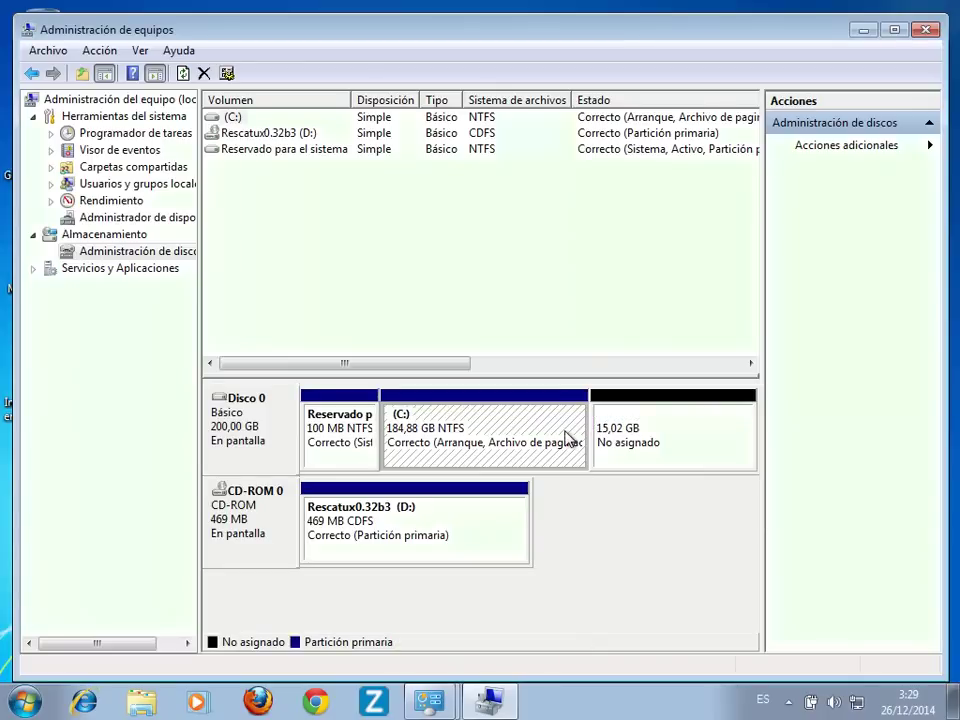
right_click(569, 439)
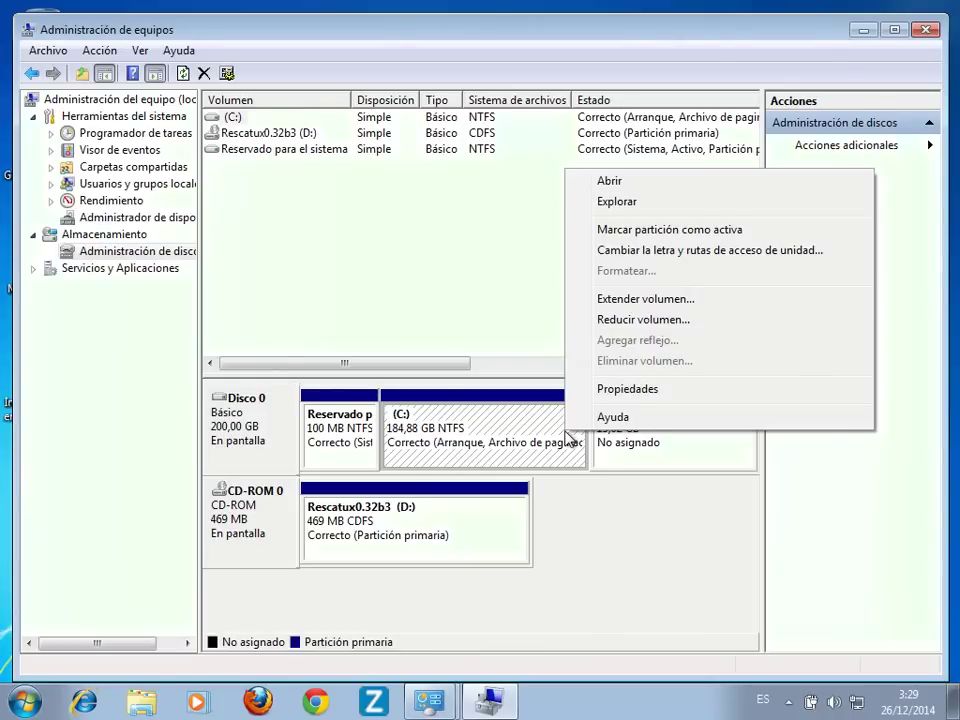
click(686, 308)
click(584, 474)
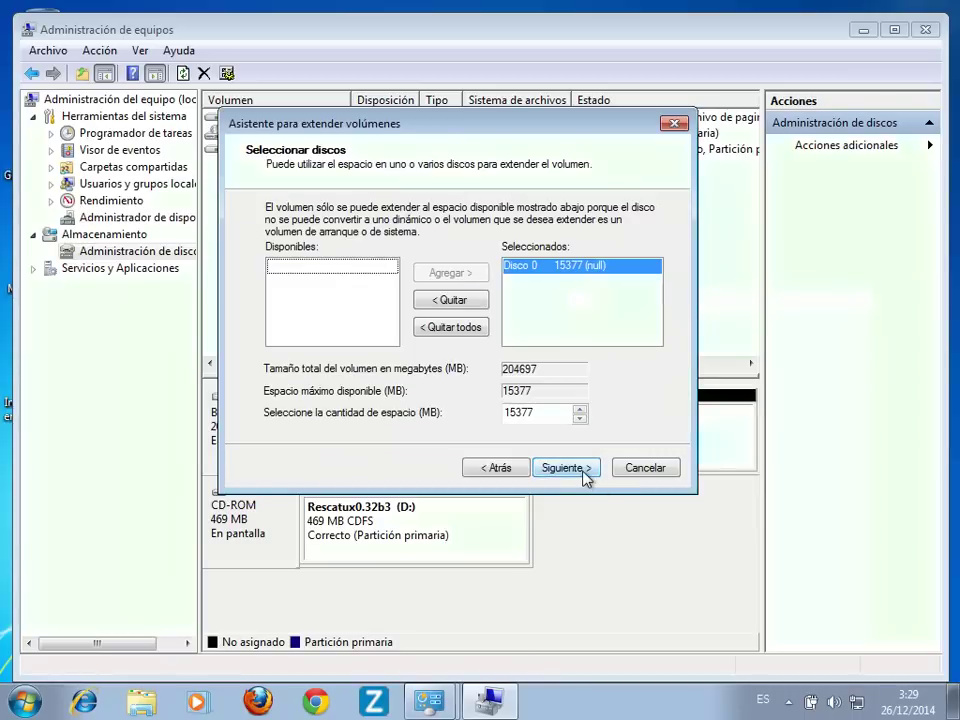
click(566, 468)
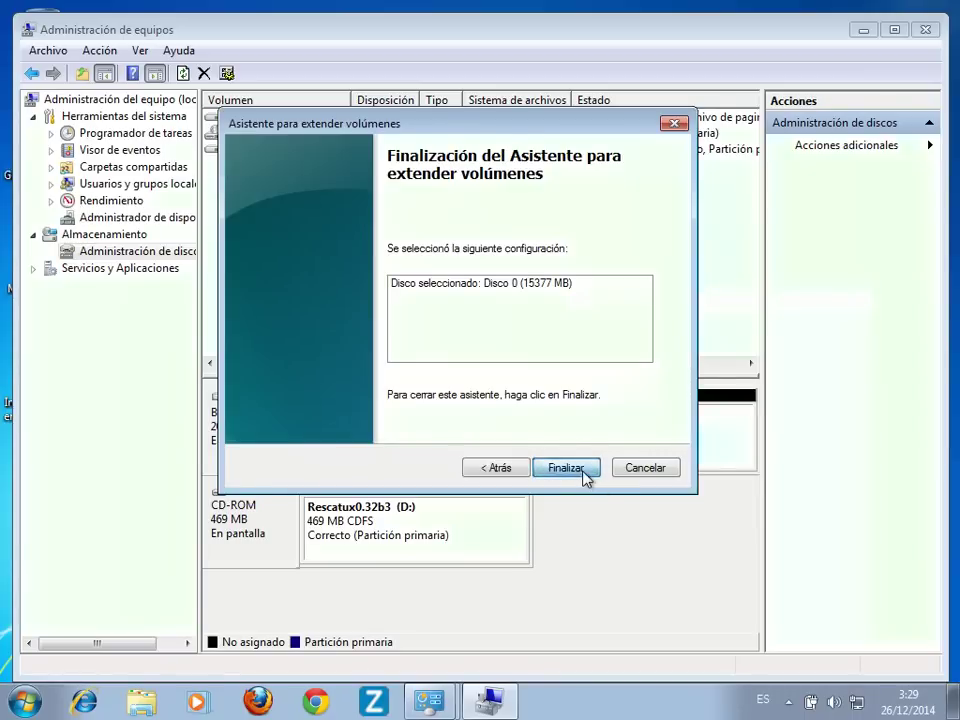
click(584, 472)
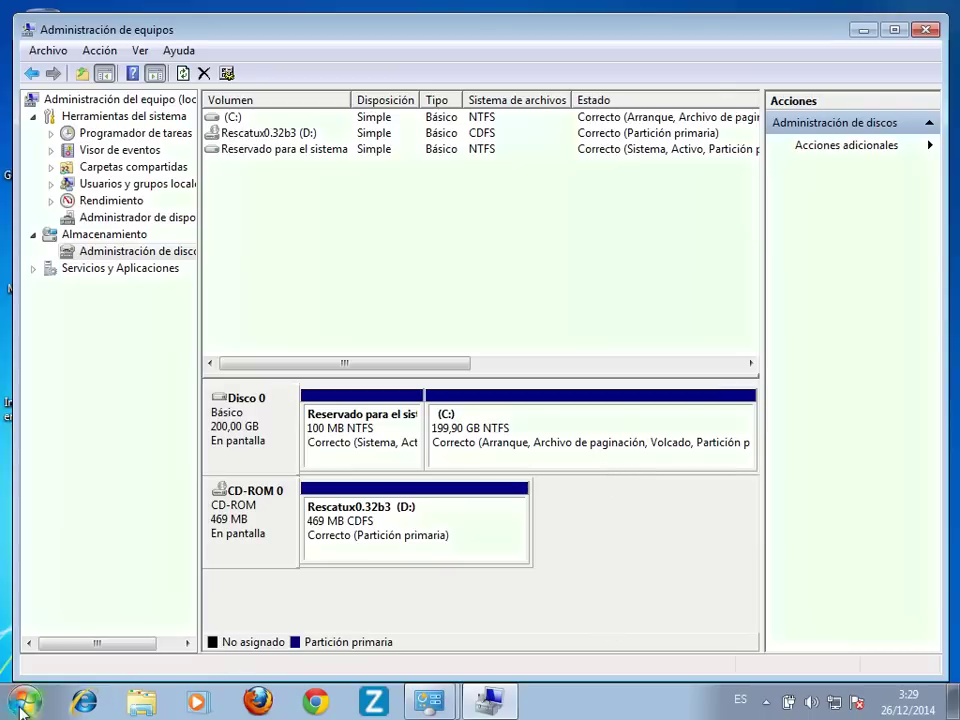
Step: Restart Windows 7 using Reiniciar from the Start menu's power options
key(super)
click(323, 653)
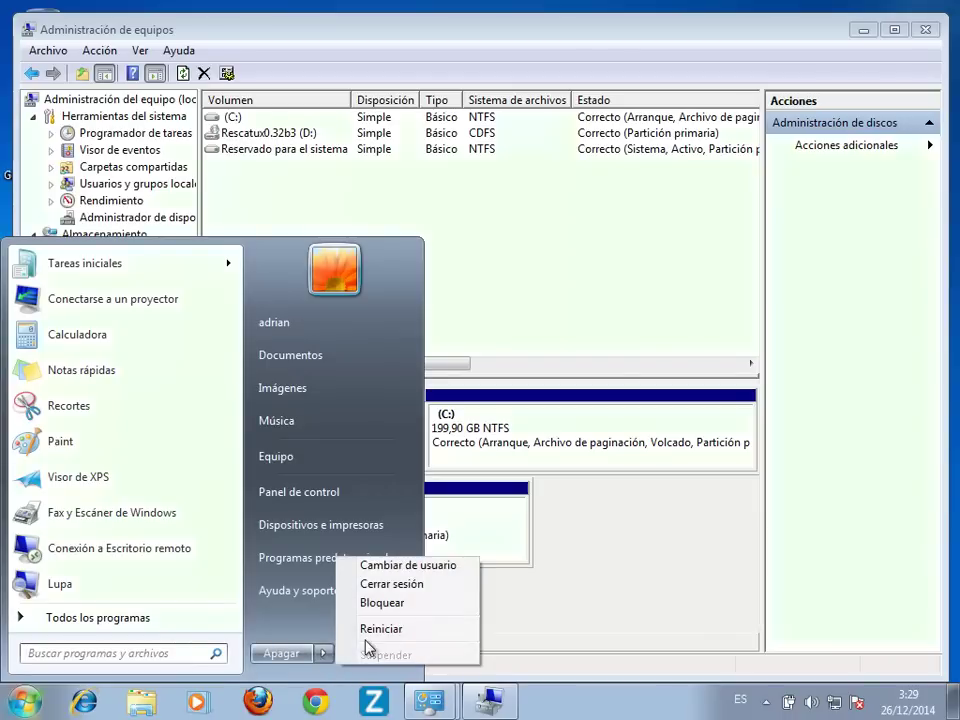
click(378, 630)
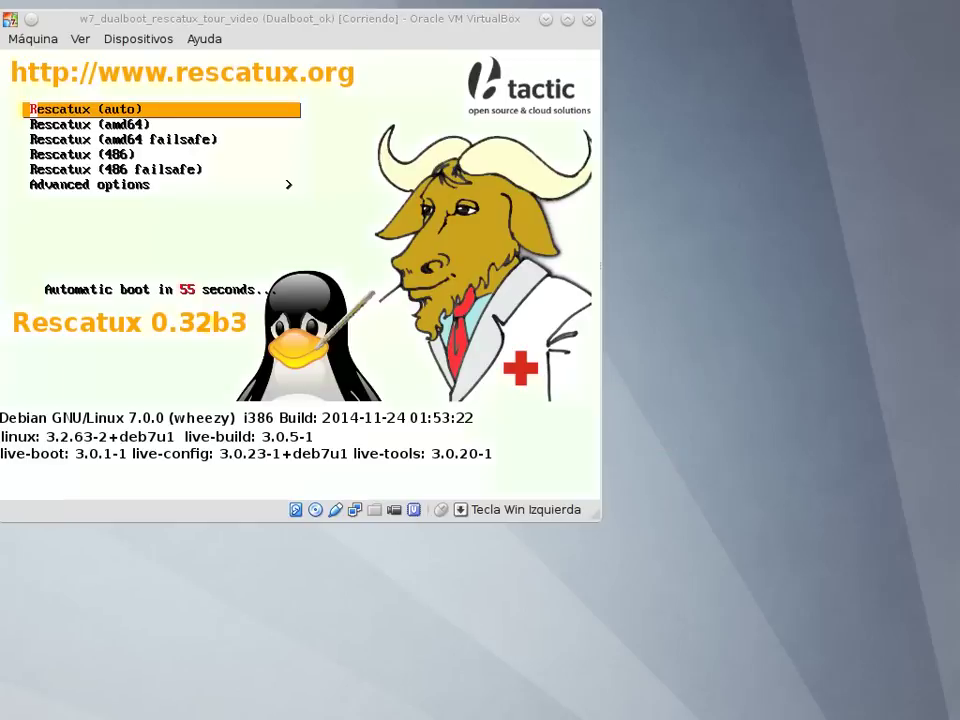
Step: Boot Rescatux (auto) and log in to the live session with Español as the language
click(203, 25)
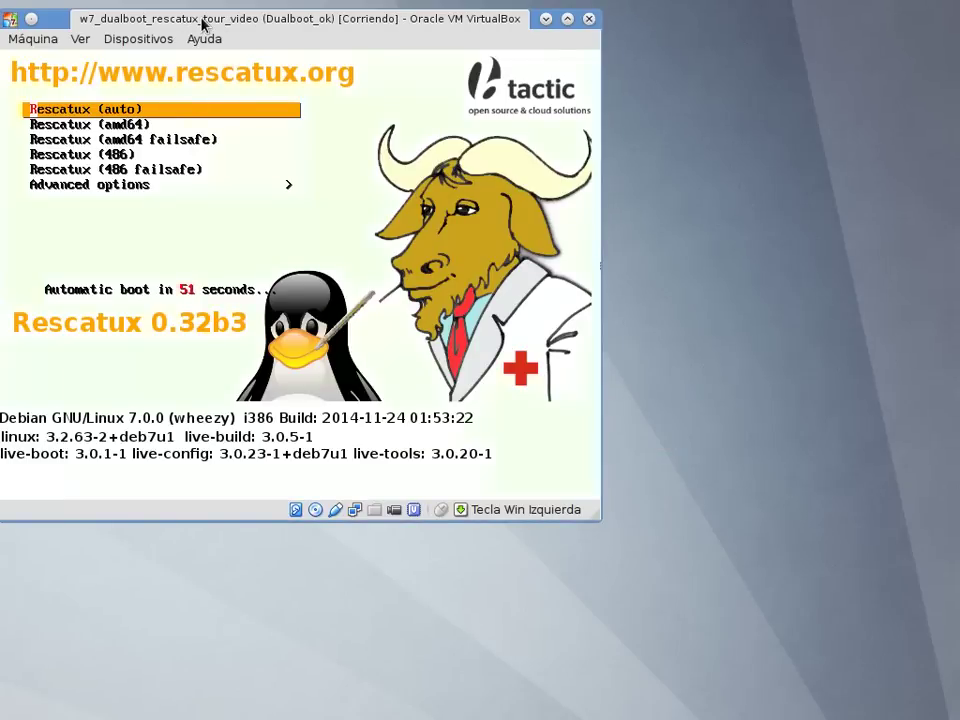
key(Down)
key(Up)
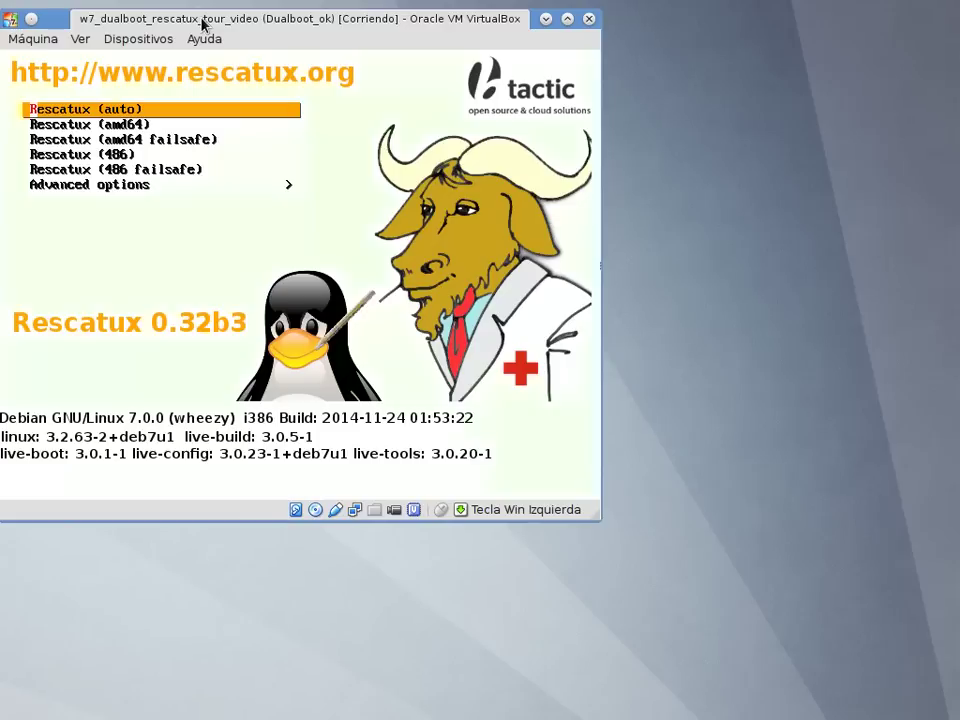
key(Return)
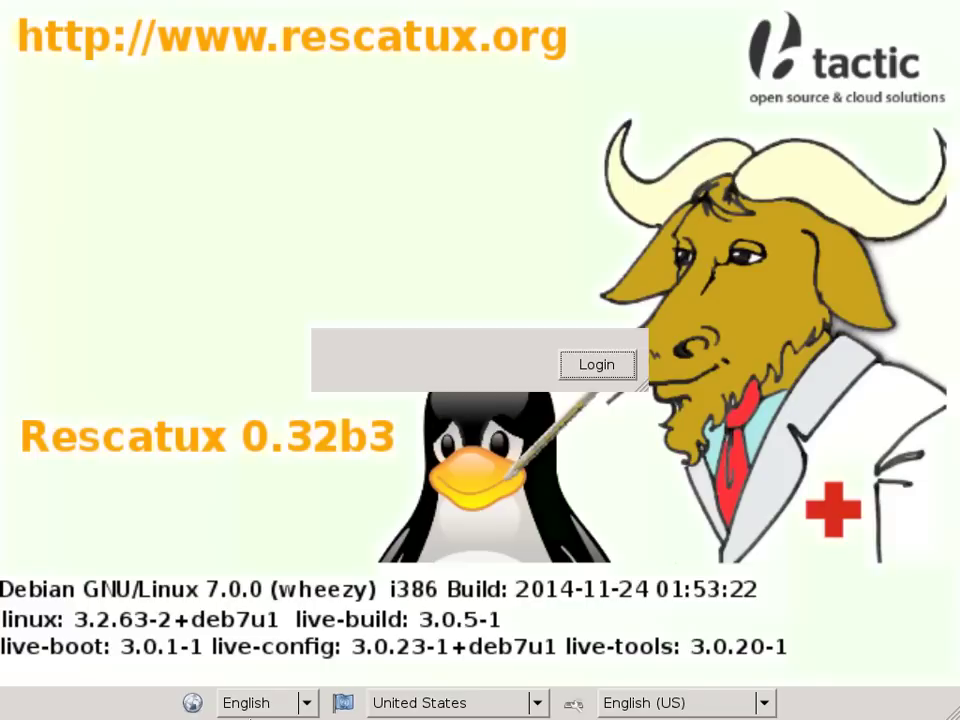
click(262, 702)
click(274, 690)
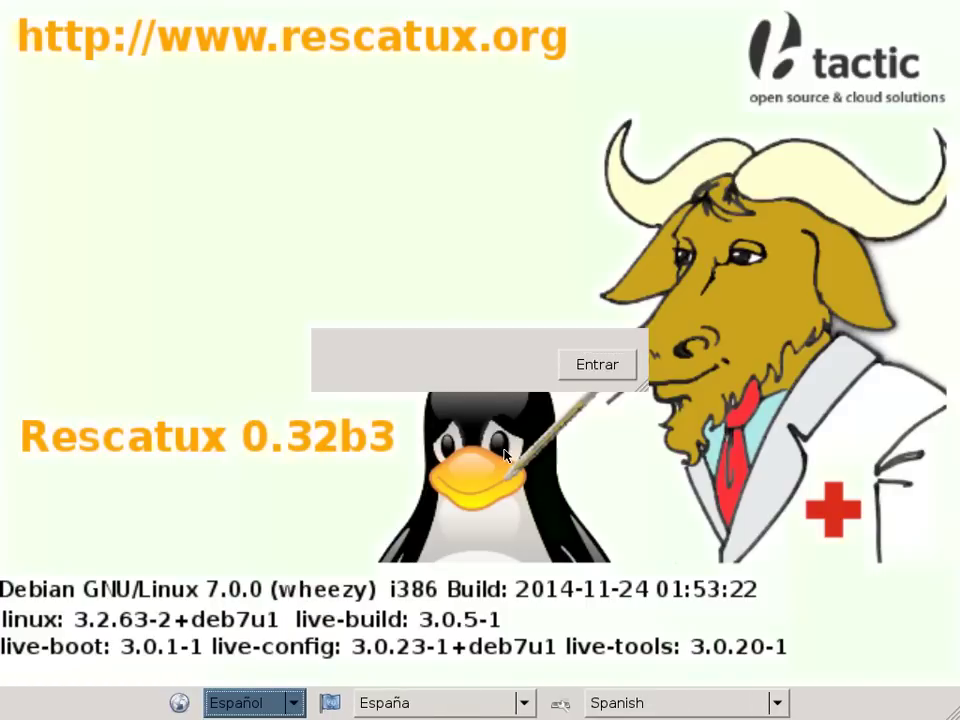
click(576, 377)
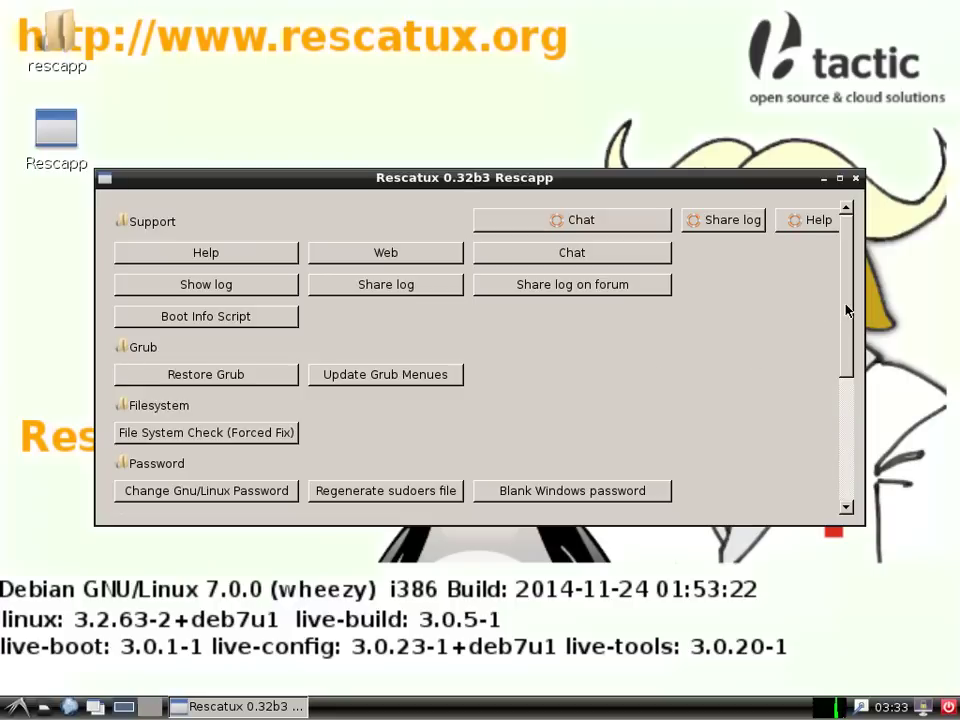
Step: Scroll the Rescapp list and open Restore Windows MBR (BETA)
drag(845, 311, 841, 436)
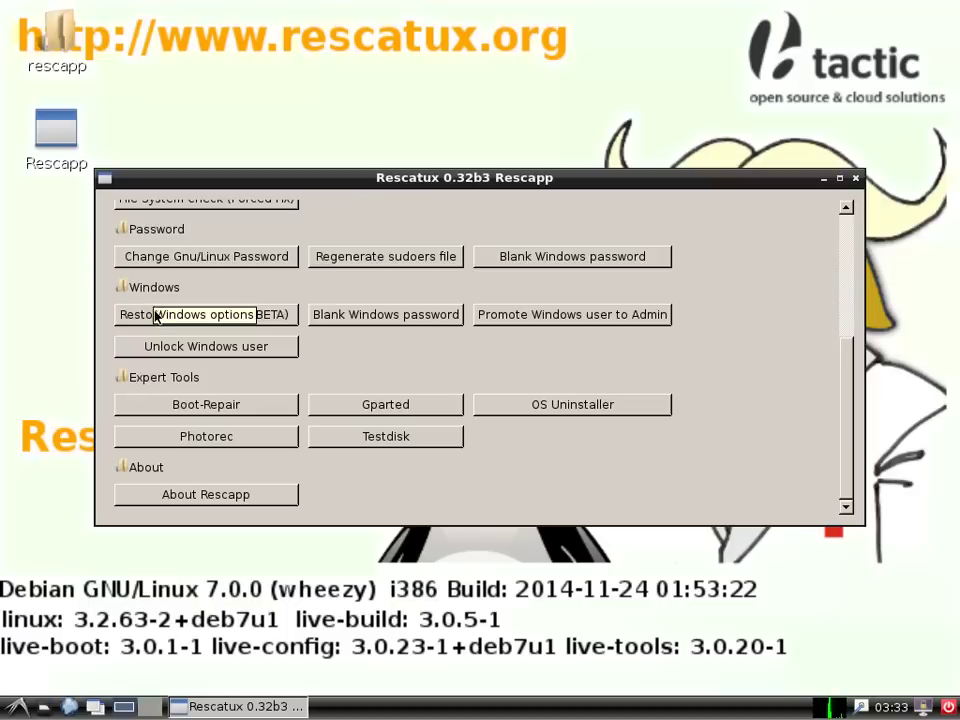
click(206, 316)
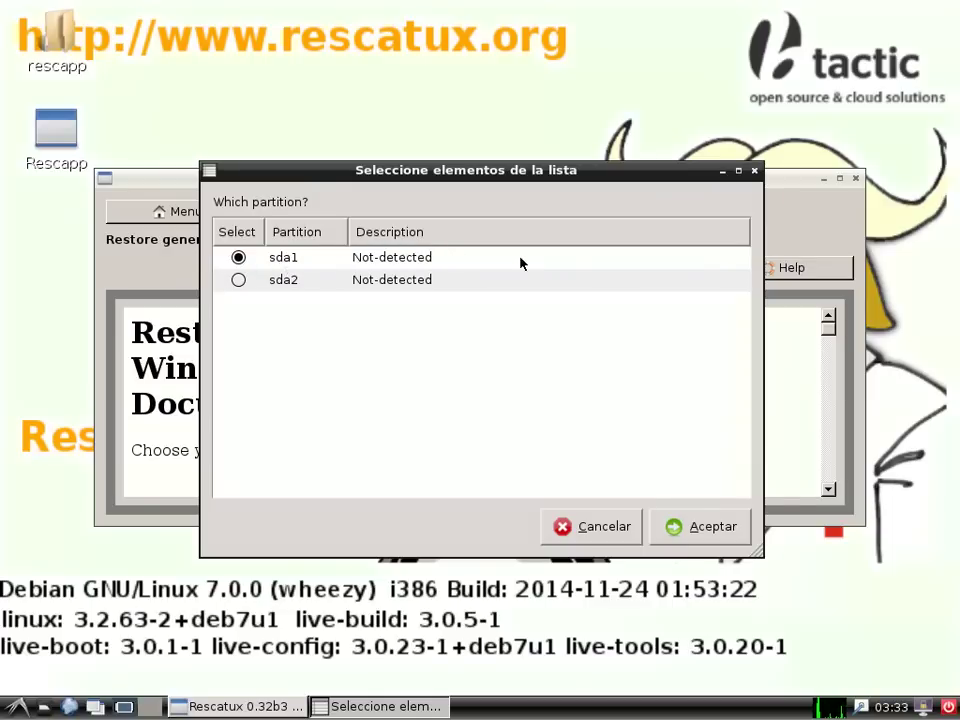
Step: Confirm partition sda1, disk sda and position 1, then dismiss the MBR success message
click(697, 538)
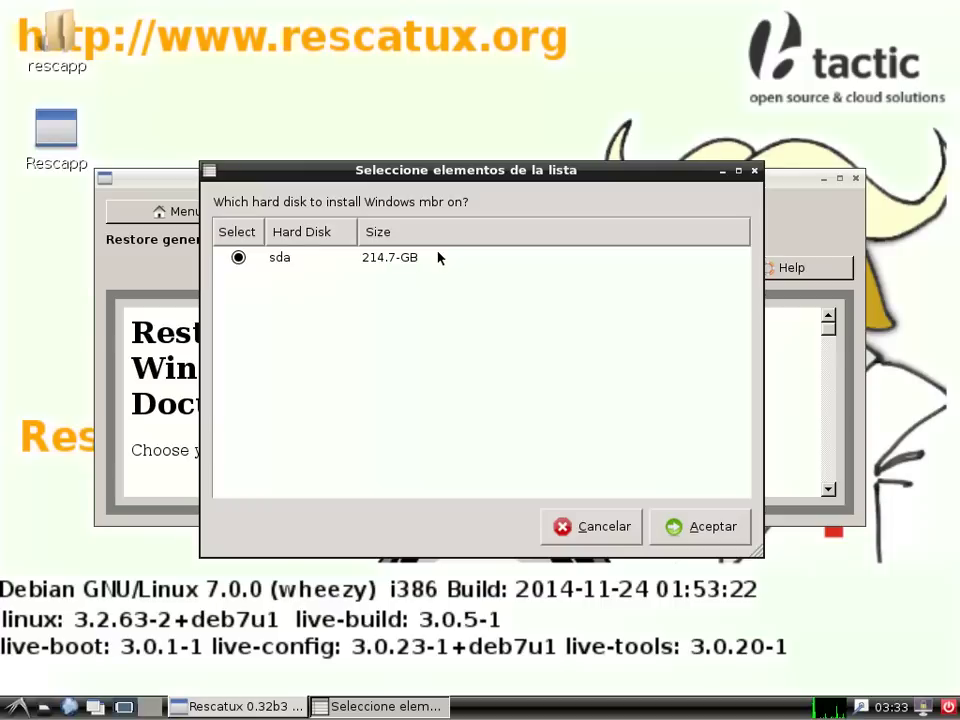
click(691, 527)
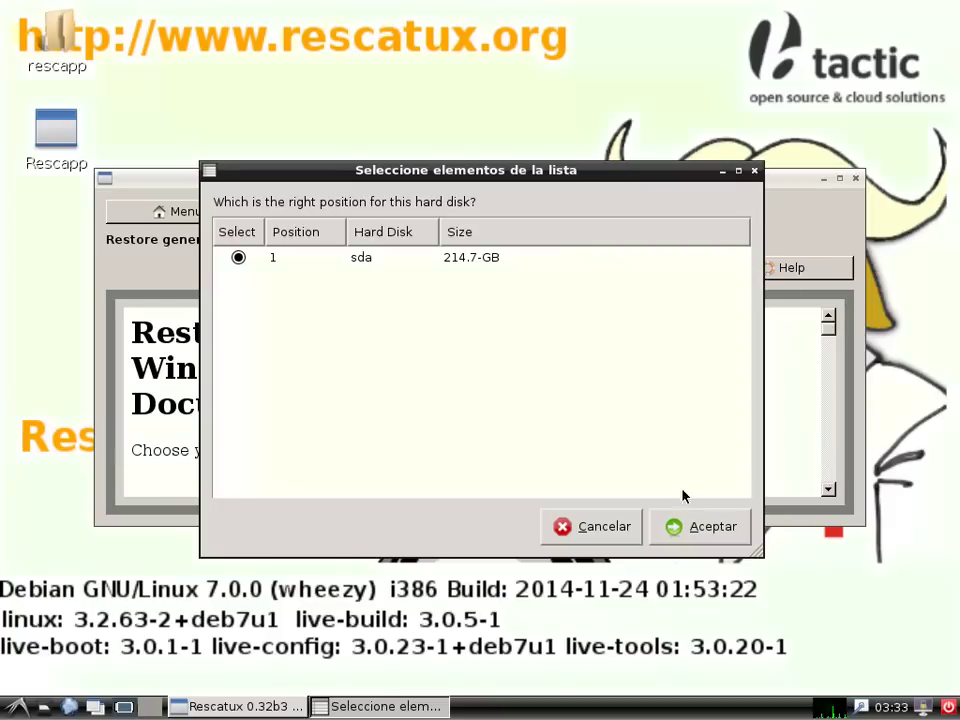
click(696, 532)
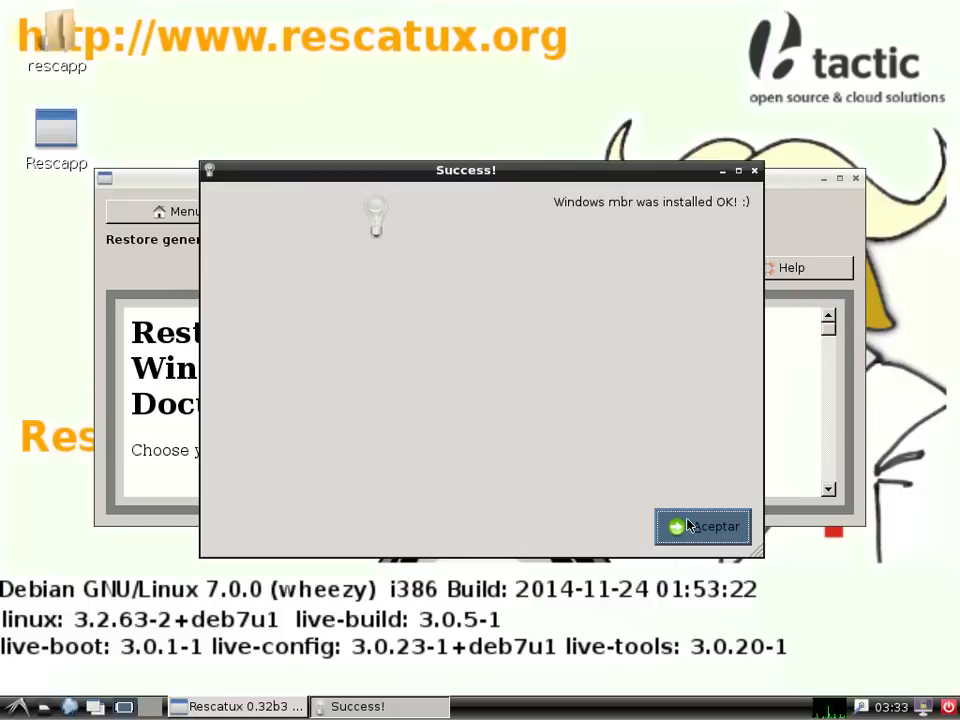
click(688, 526)
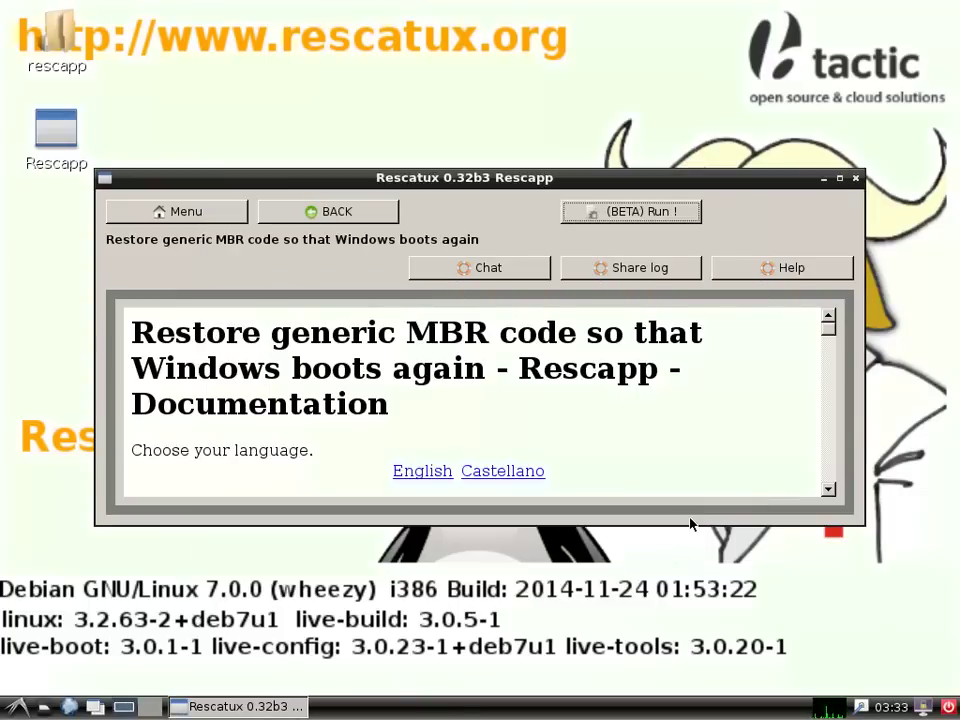
Step: Choose Apagar in the LXDE logout dialog to power off the Rescatux live system
click(947, 712)
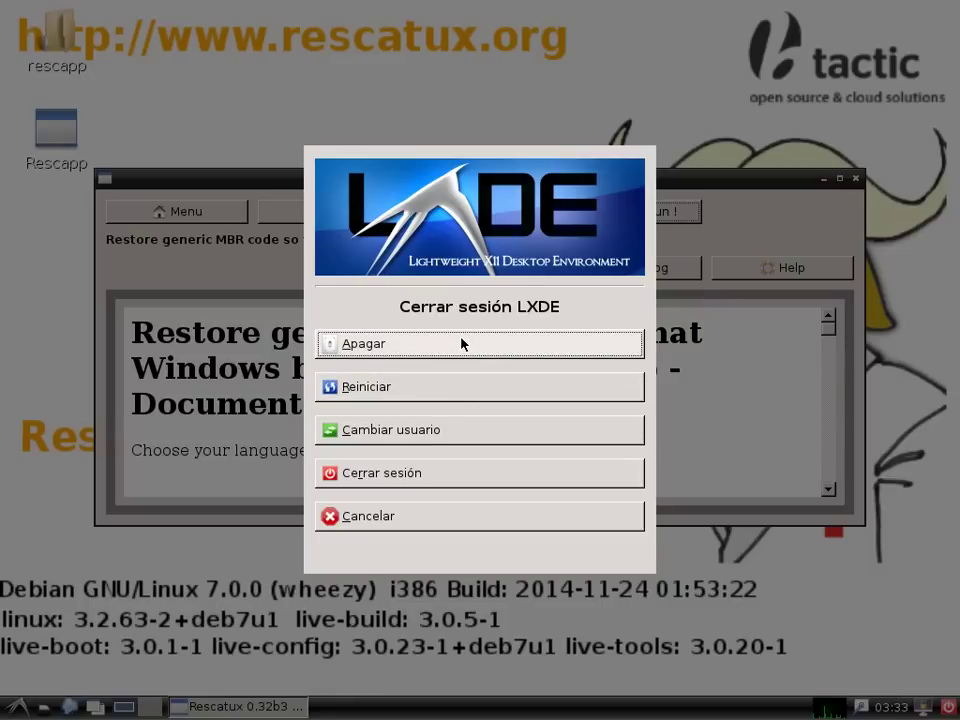
click(461, 343)
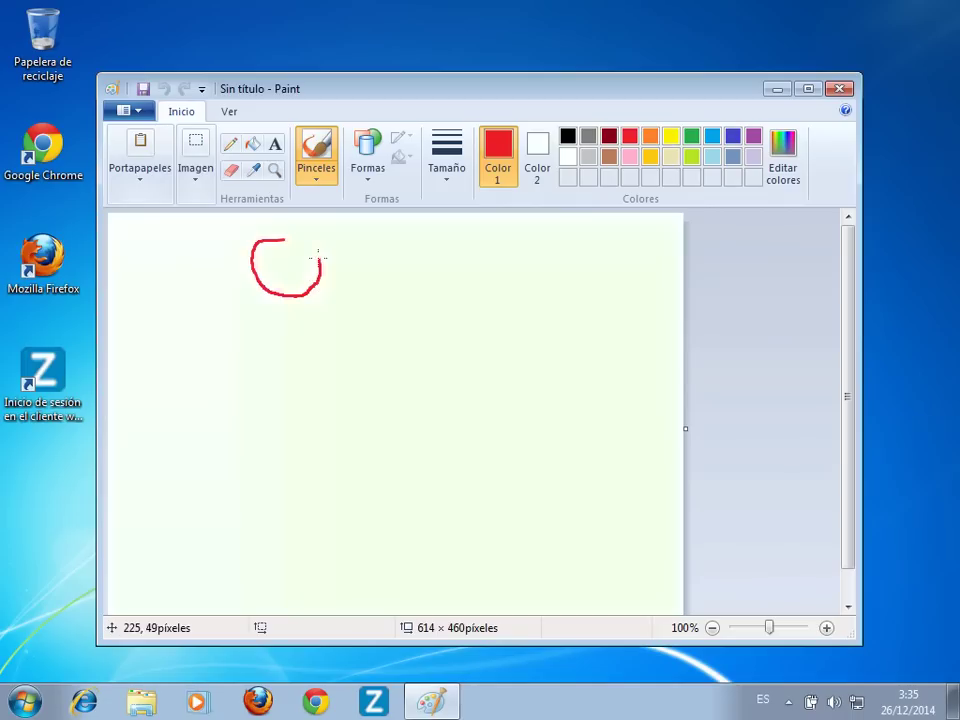
Step: Draw the red stick figure's eye, smile, neck, arms, body and legs
click(295, 257)
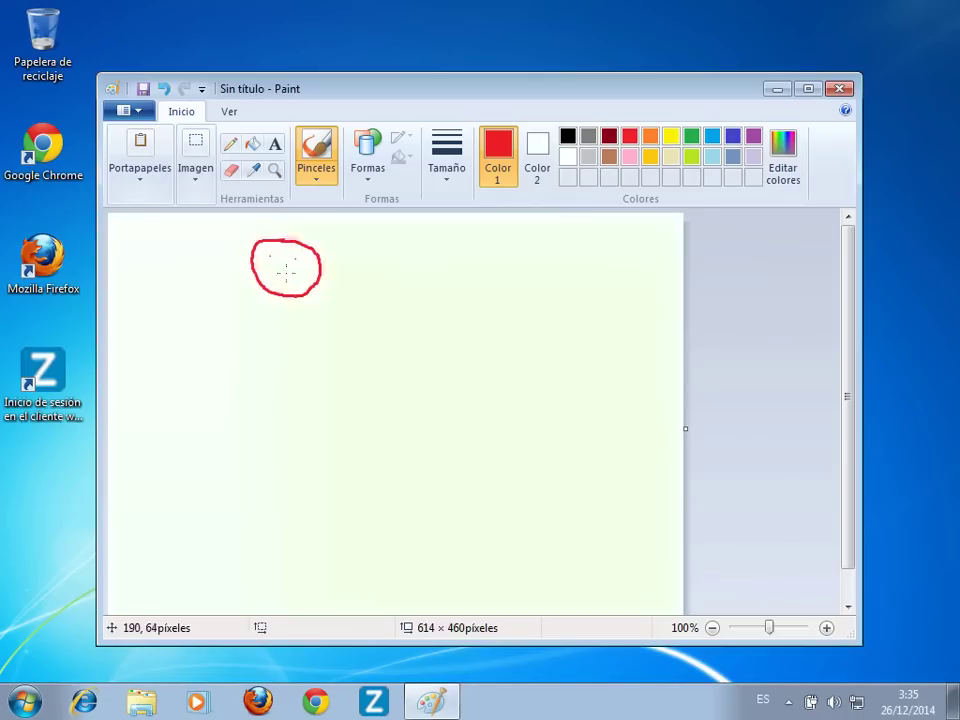
drag(280, 270, 302, 268)
mouse_move(289, 296)
mouse_down()
mouse_move(287, 331)
mouse_move(185, 353)
mouse_up()
mouse_move(287, 333)
mouse_down()
mouse_move(339, 351)
mouse_move(214, 500)
mouse_up()
drag(294, 463, 320, 483)
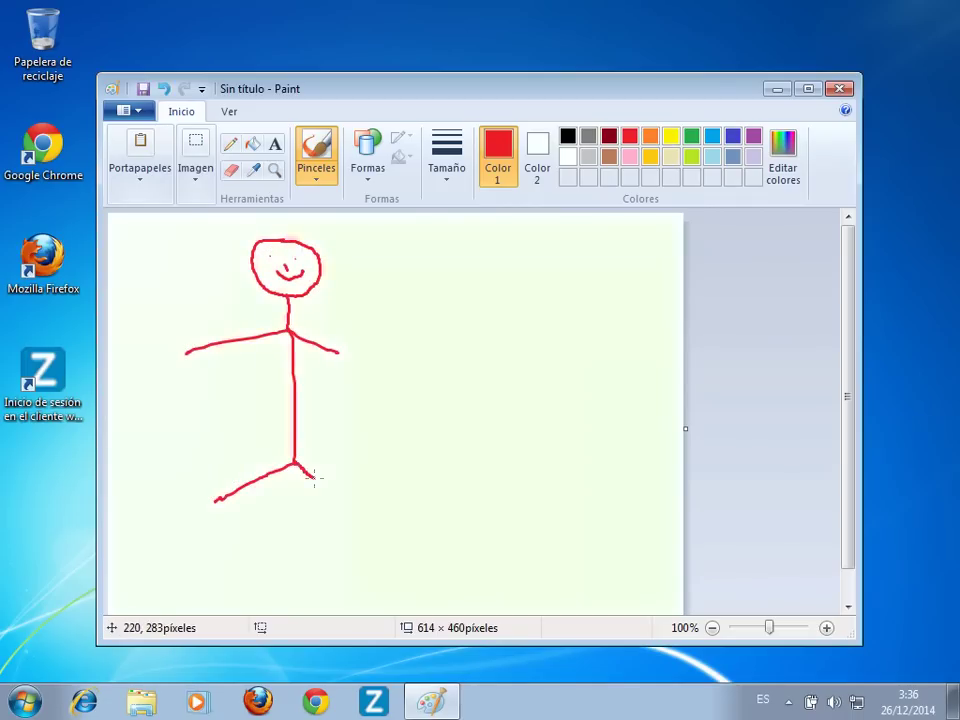
Step: Switch to black, sign 'Picasso' below the figure with an underline, and close Paint
click(567, 135)
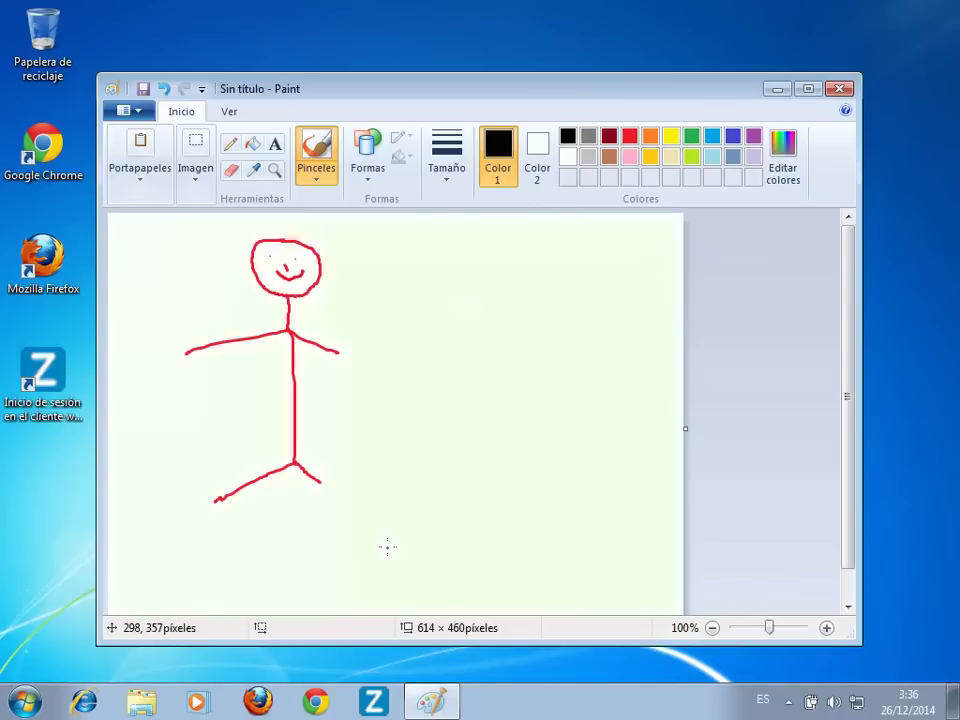
mouse_move(385, 519)
mouse_down()
mouse_move(396, 580)
mouse_move(401, 545)
mouse_move(428, 560)
mouse_move(451, 546)
mouse_up()
mouse_move(472, 525)
mouse_down()
mouse_move(492, 523)
mouse_move(505, 540)
mouse_move(516, 509)
mouse_move(511, 537)
mouse_up()
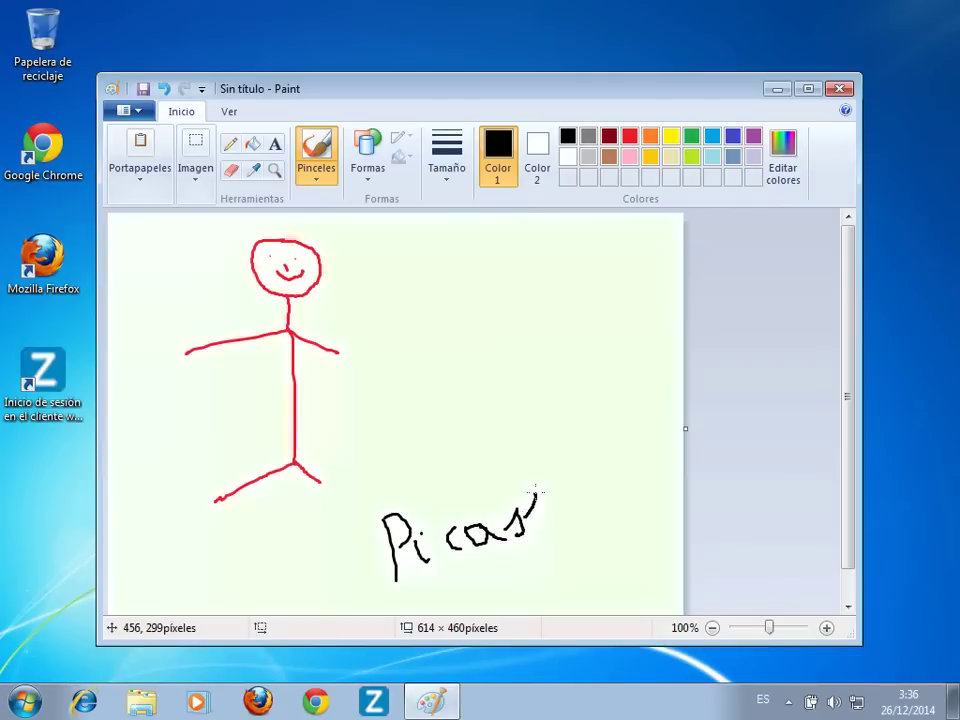
mouse_move(535, 485)
mouse_down()
mouse_move(540, 515)
mouse_move(618, 518)
mouse_move(437, 590)
mouse_up()
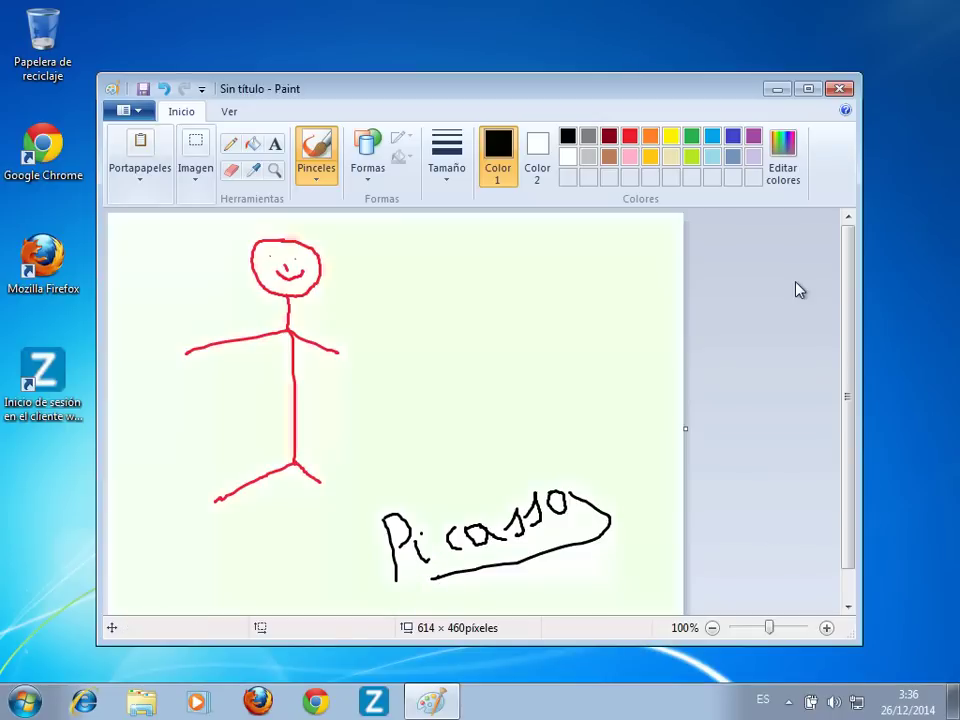
click(840, 90)
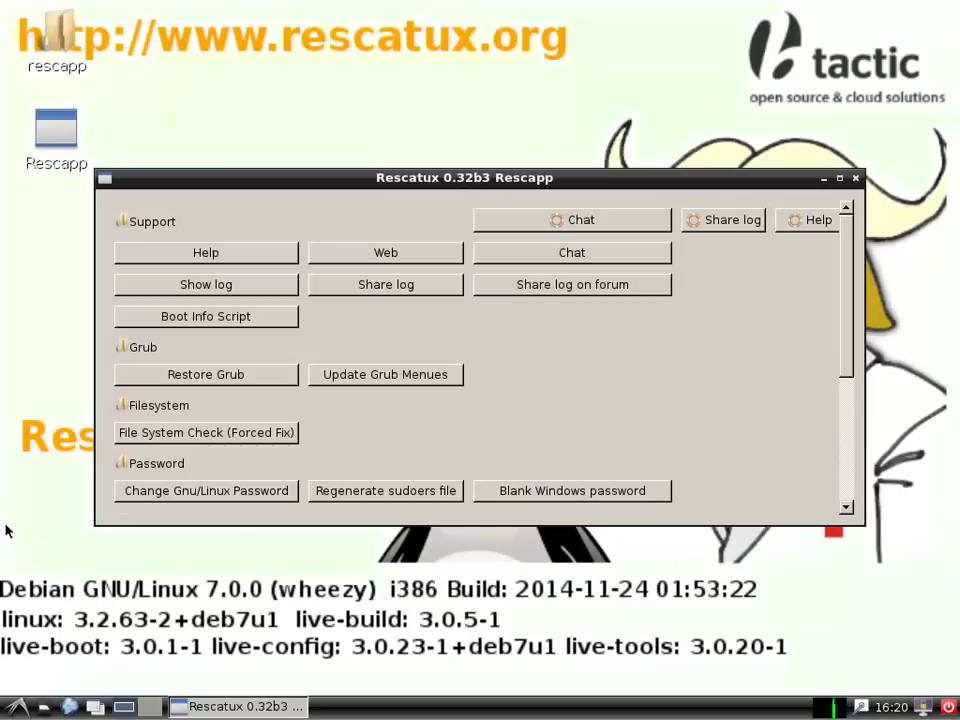
Step: Open the Restore Grub tool from Rescapp's Grub section
click(189, 376)
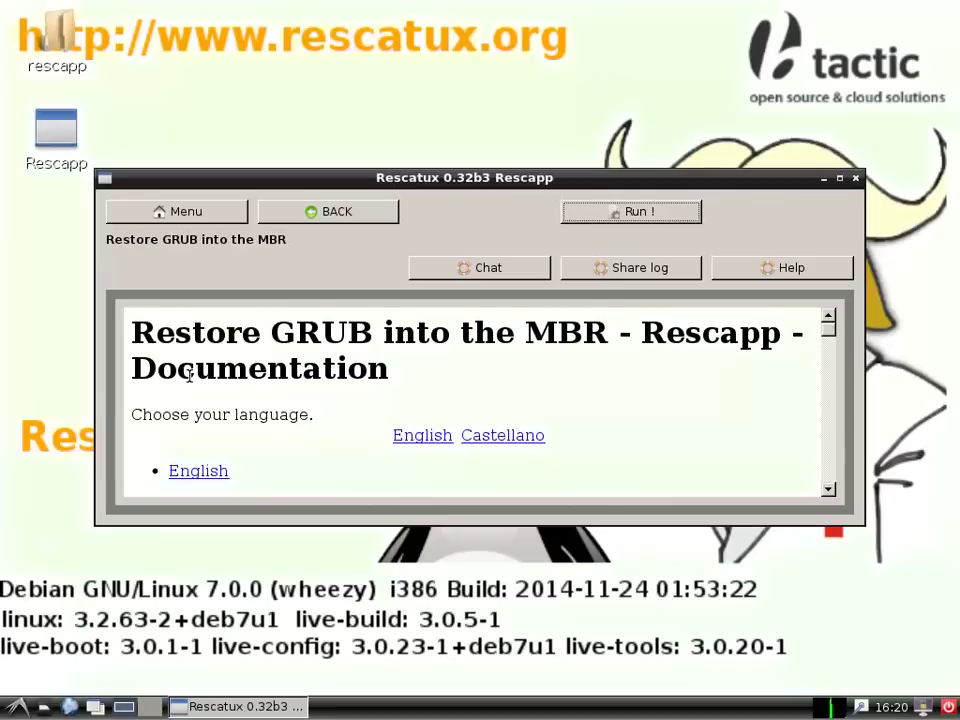
Step: Reinstall GRUB from partition sda5 onto disk sda, dismiss the success message, and choose Apagar
click(623, 212)
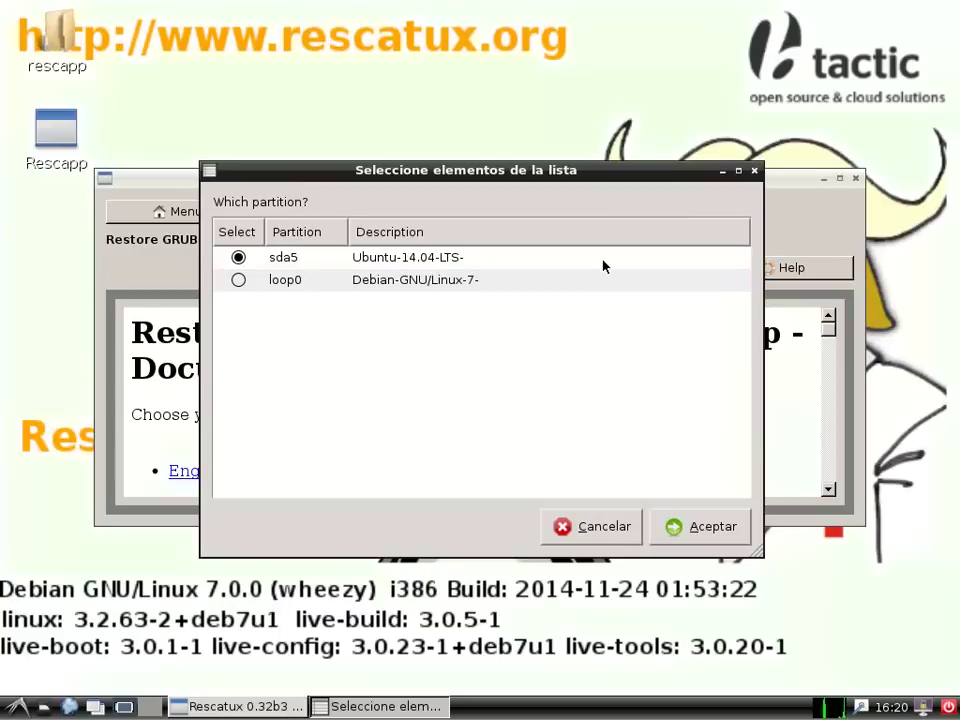
click(691, 529)
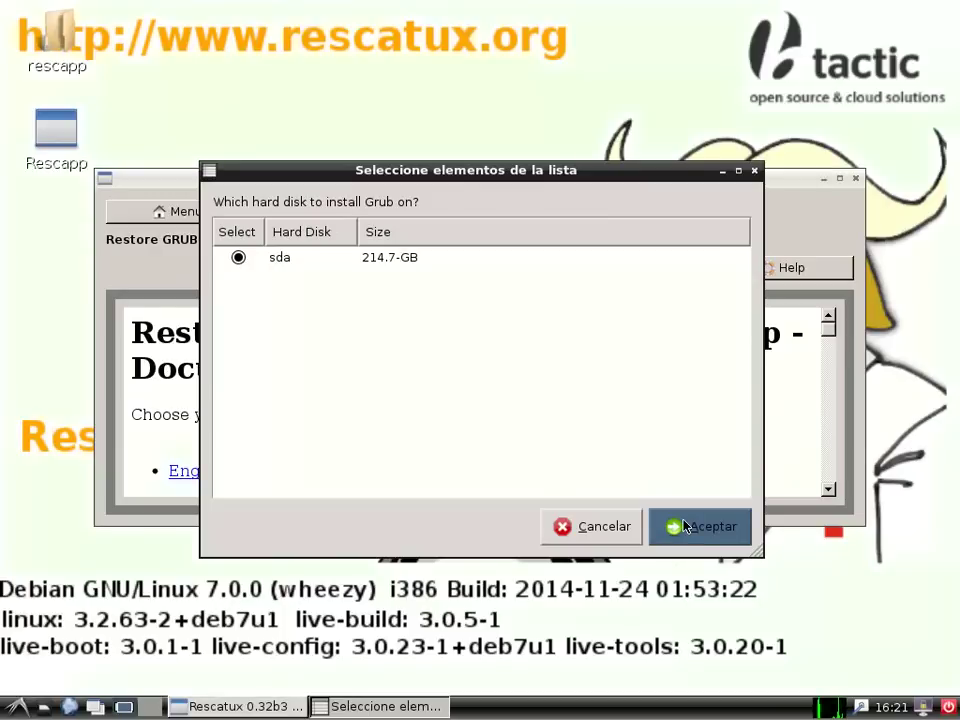
click(684, 527)
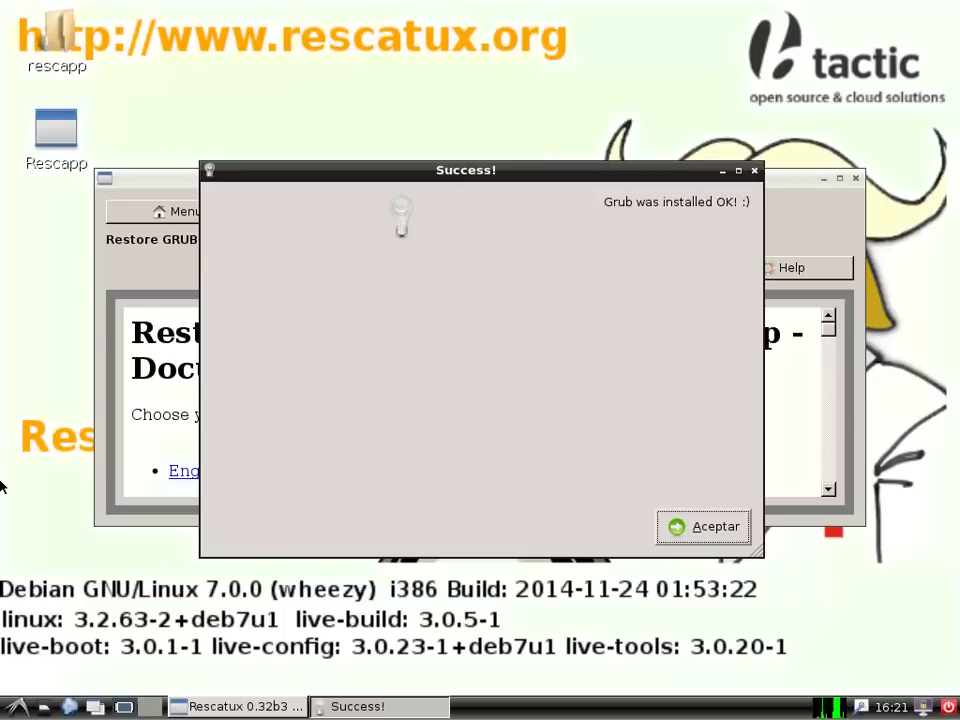
click(683, 530)
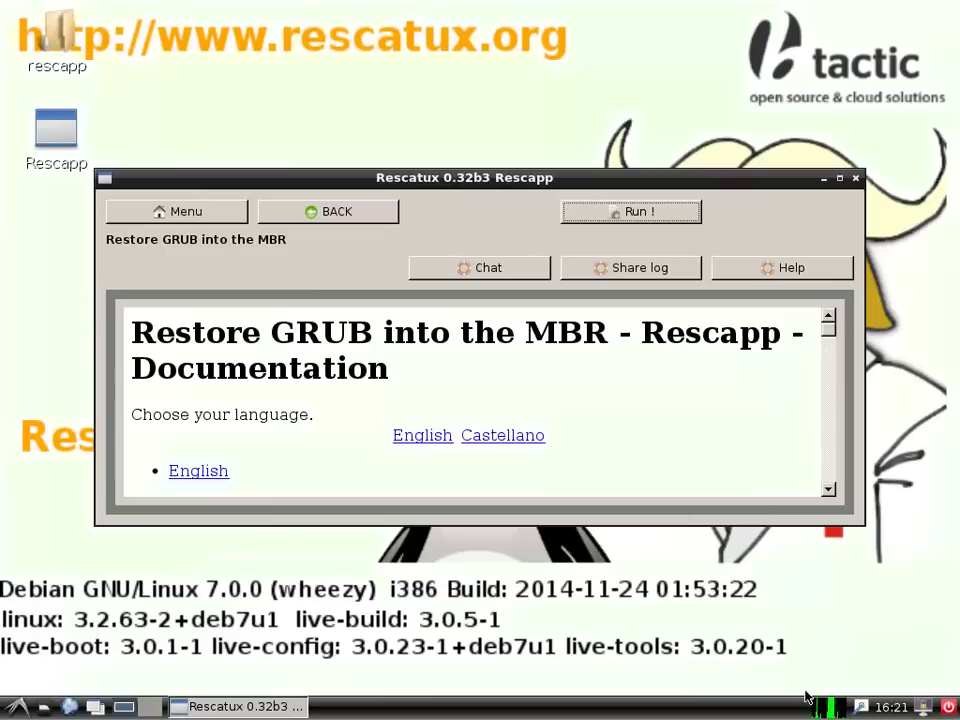
click(948, 707)
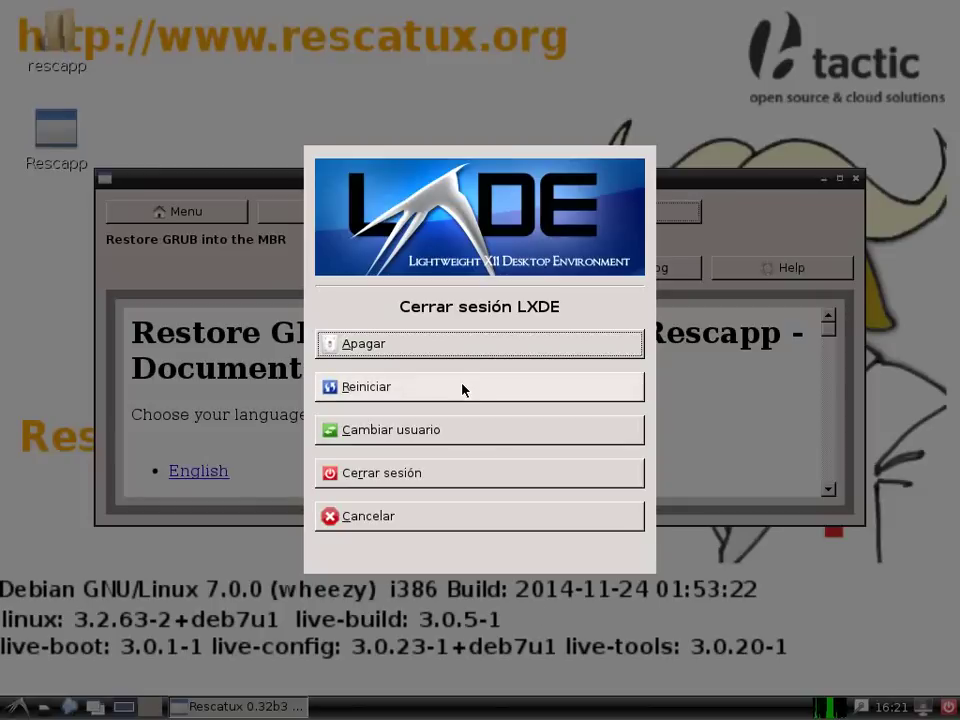
click(465, 345)
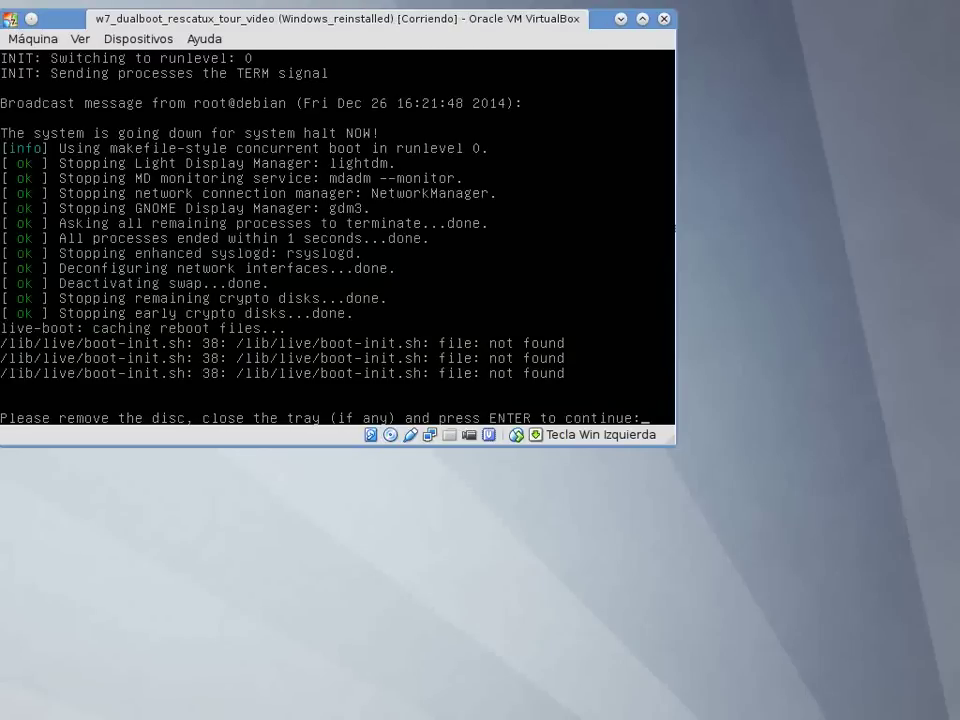
Step: Let the halt continue past the 'remove the disc' prompt with Enter
key(Return)
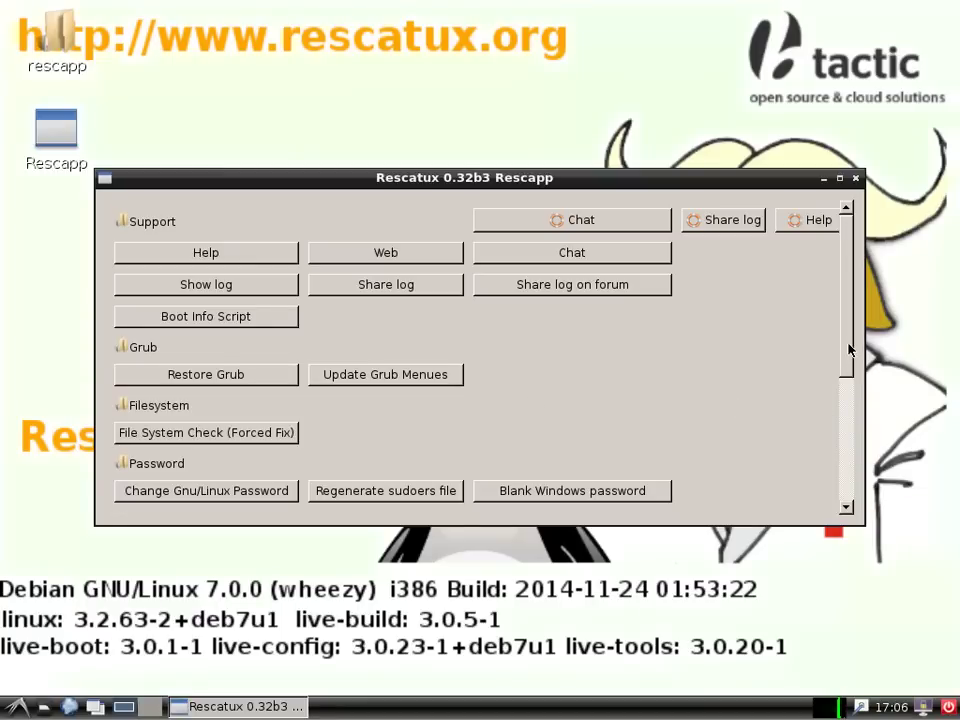
Step: Launch GParted from Rescapp's Gparted tool page
drag(849, 349, 849, 479)
click(350, 417)
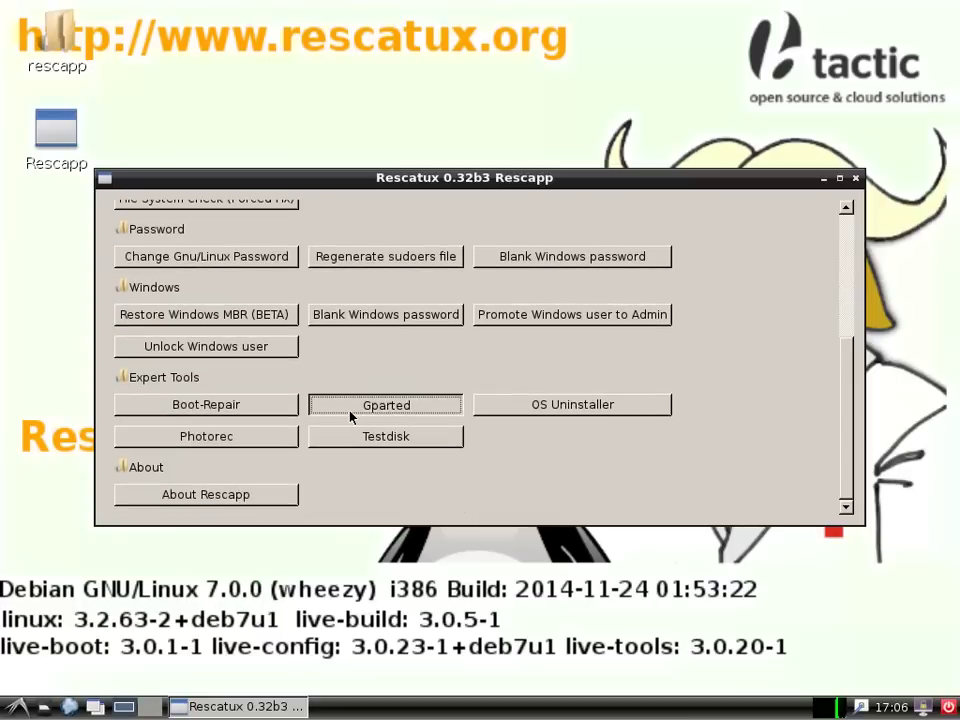
click(672, 213)
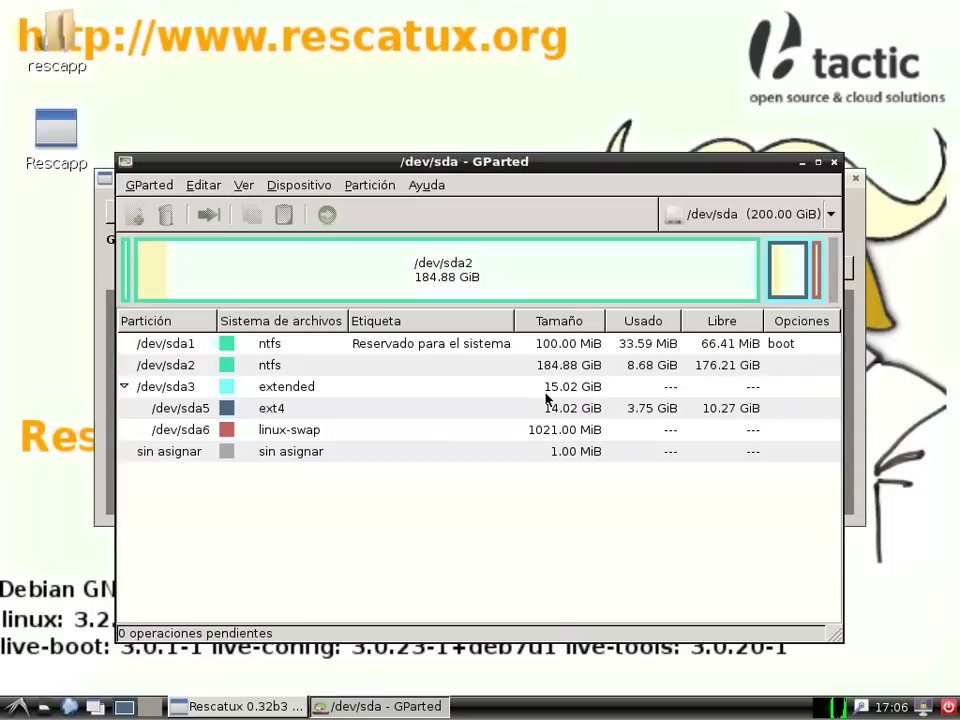
Step: Queue deletion of the NTFS partitions /dev/sda2 and /dev/sda1
click(380, 369)
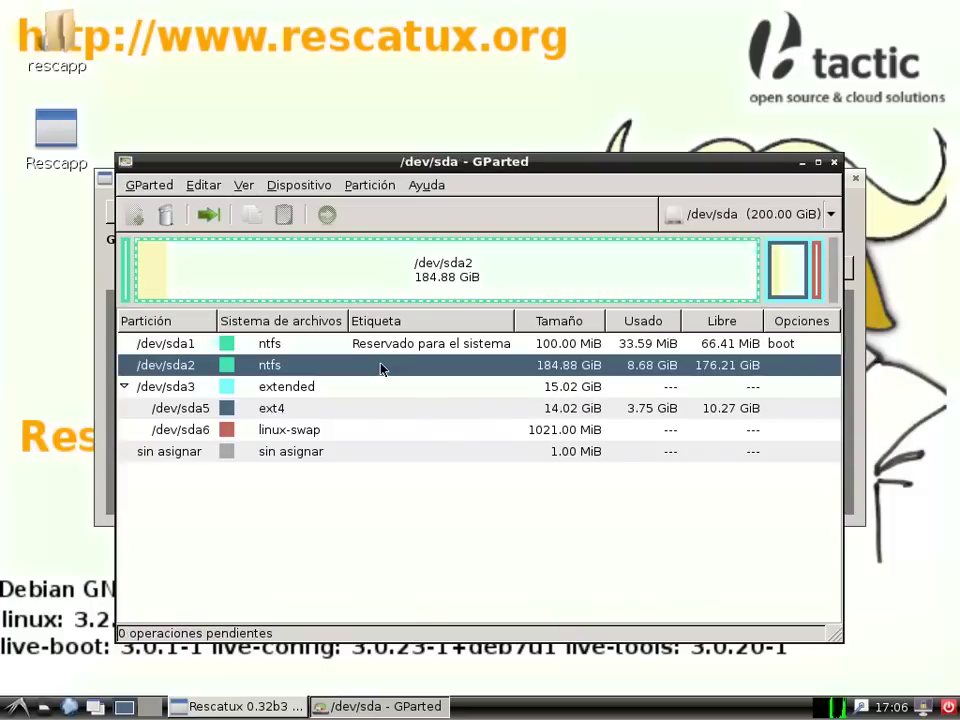
right_click(380, 369)
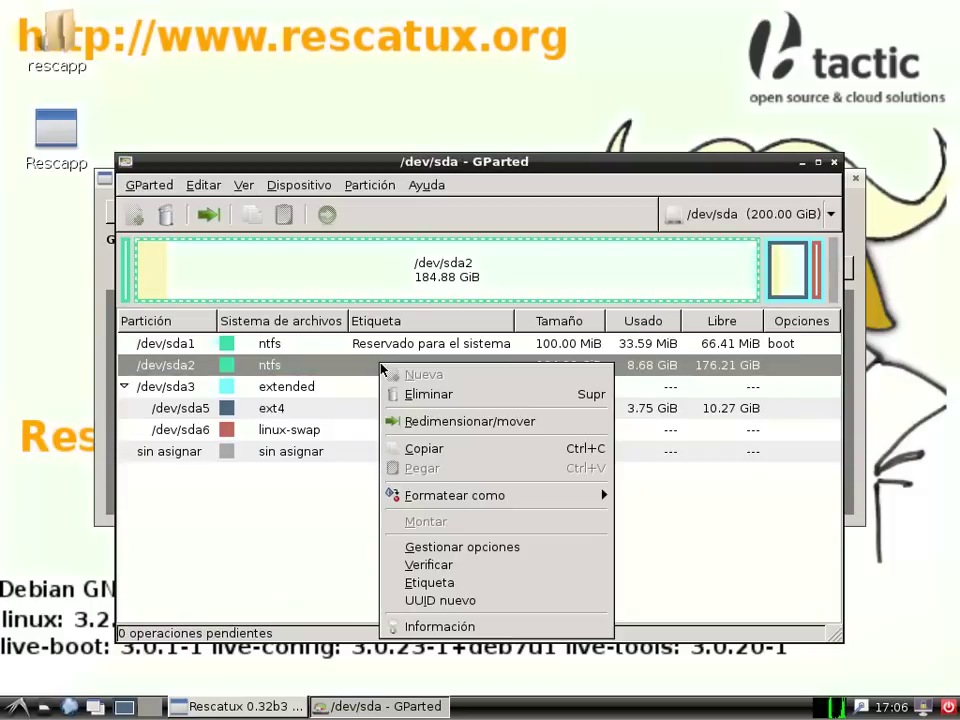
click(457, 395)
click(332, 343)
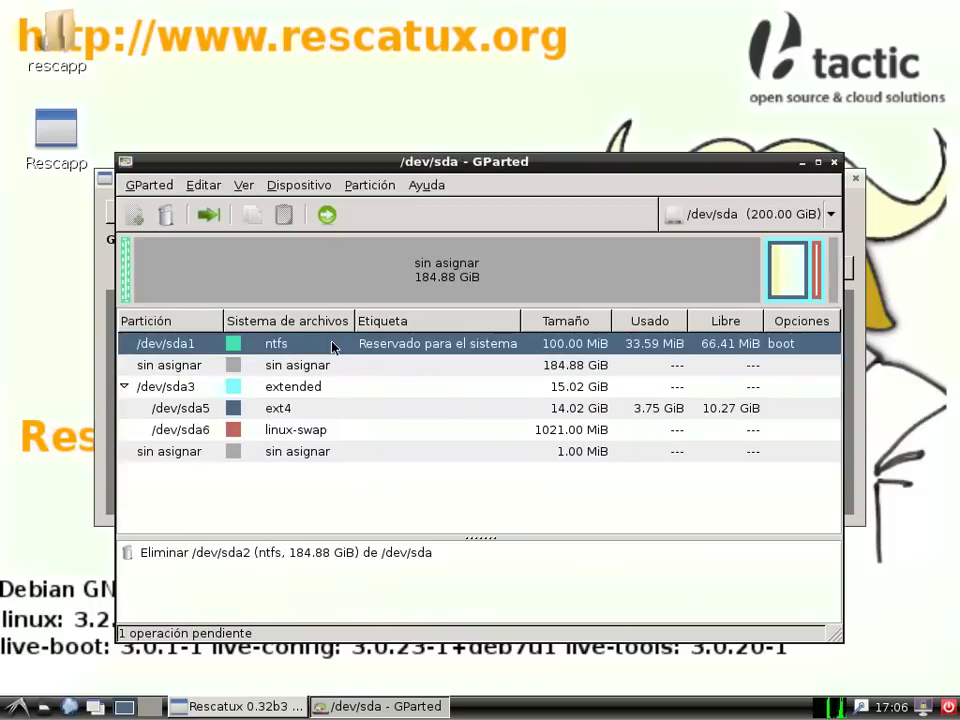
right_click(332, 343)
click(362, 373)
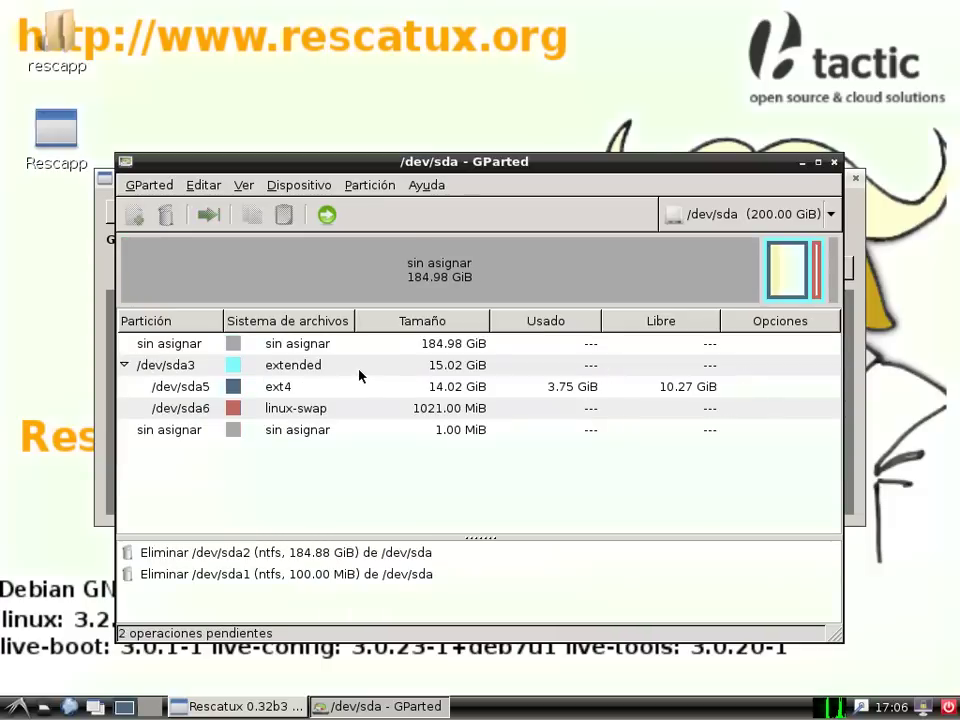
Step: Apply the pending deletions with Aplicar and close the finished progress window
click(262, 348)
click(290, 394)
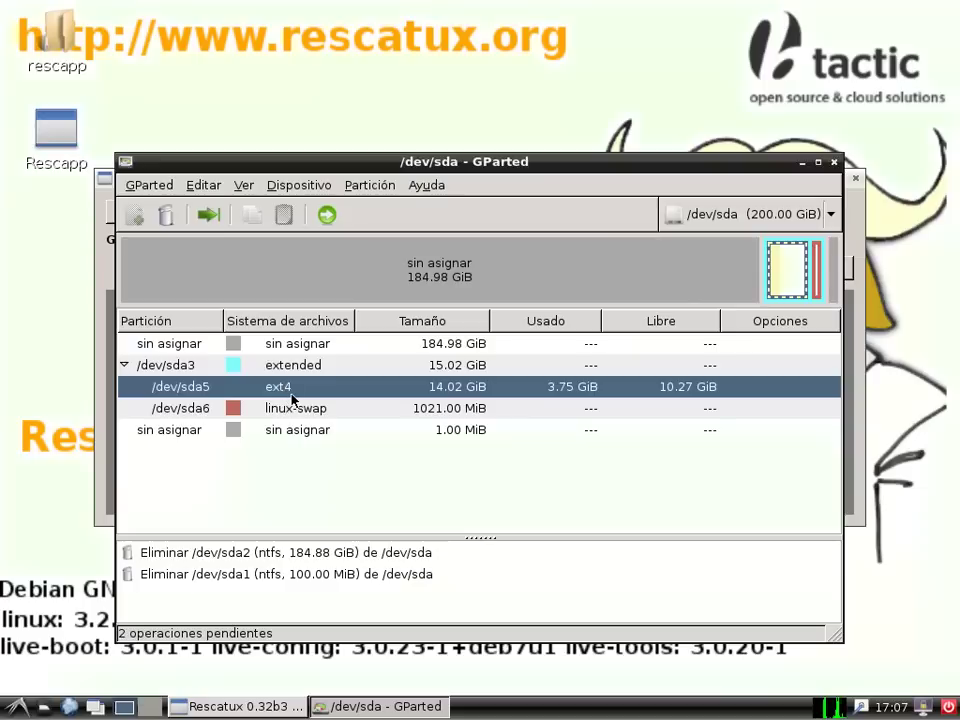
click(296, 366)
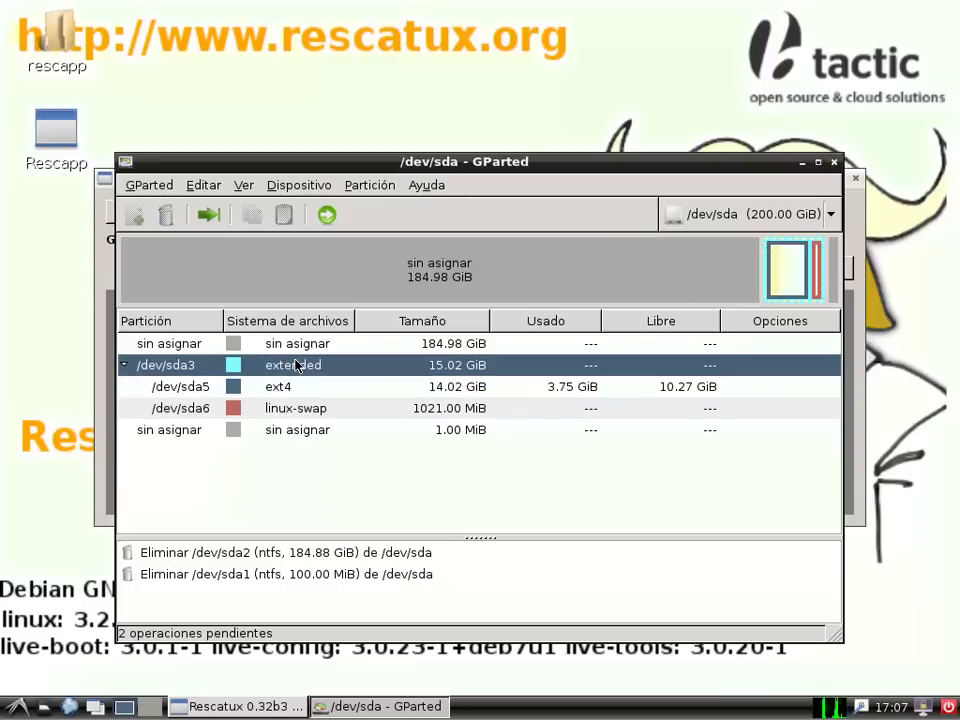
click(327, 214)
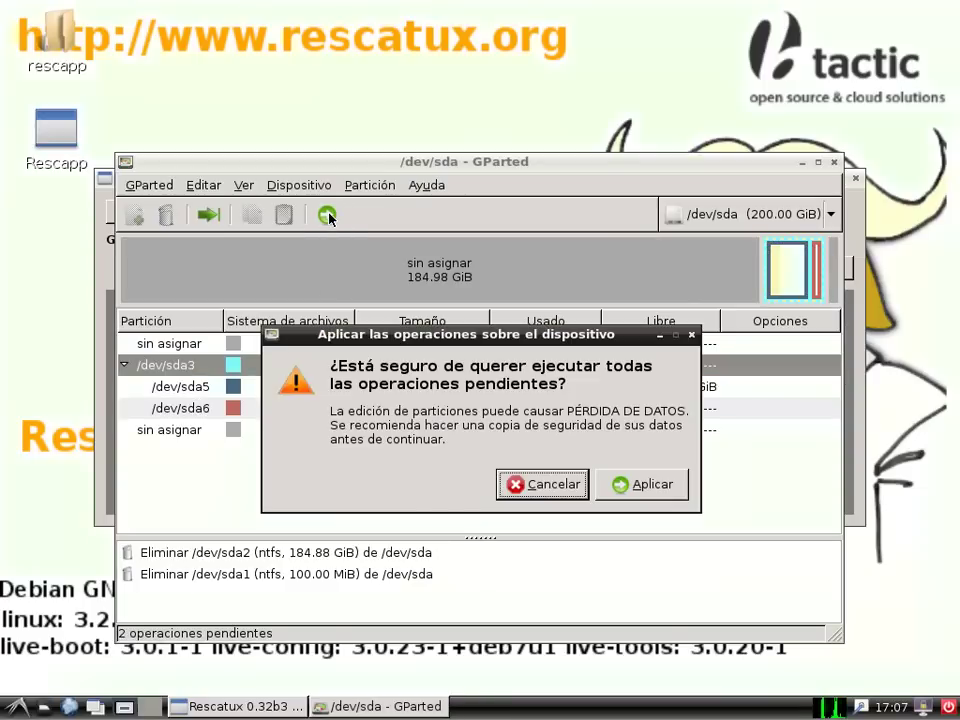
click(636, 485)
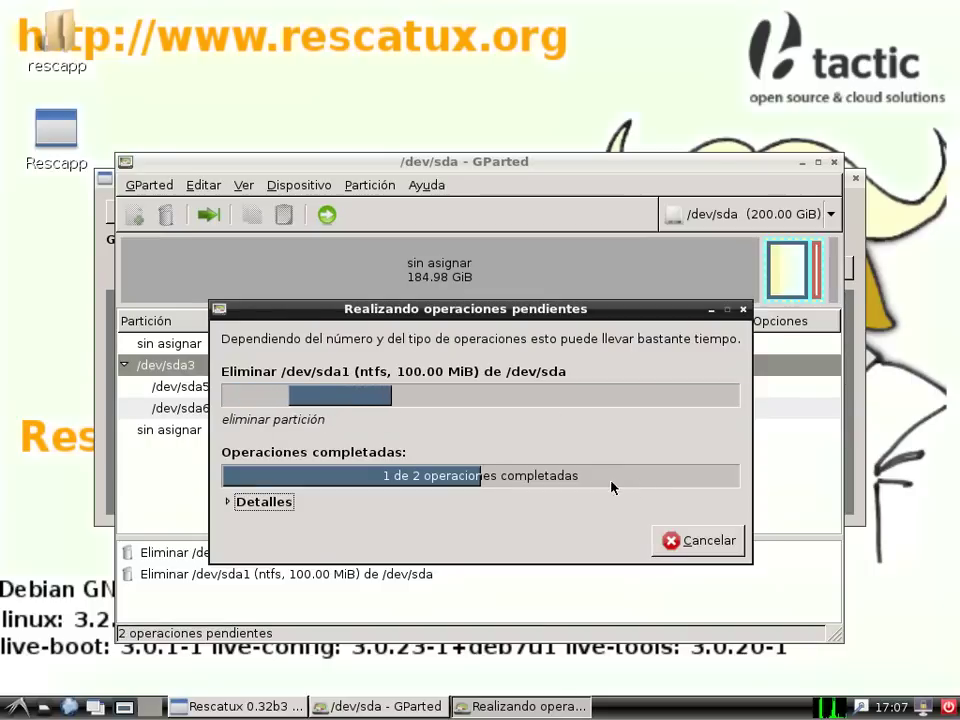
click(735, 463)
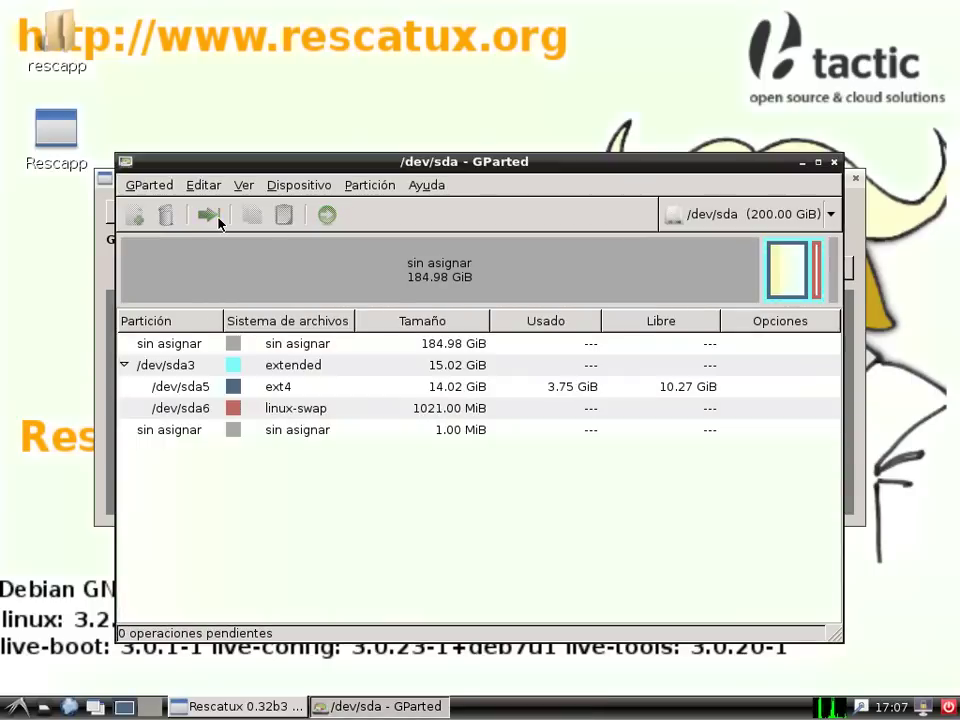
Step: Queue a resize of extended partition sda3 to fill the whole 200 GiB disk
click(323, 370)
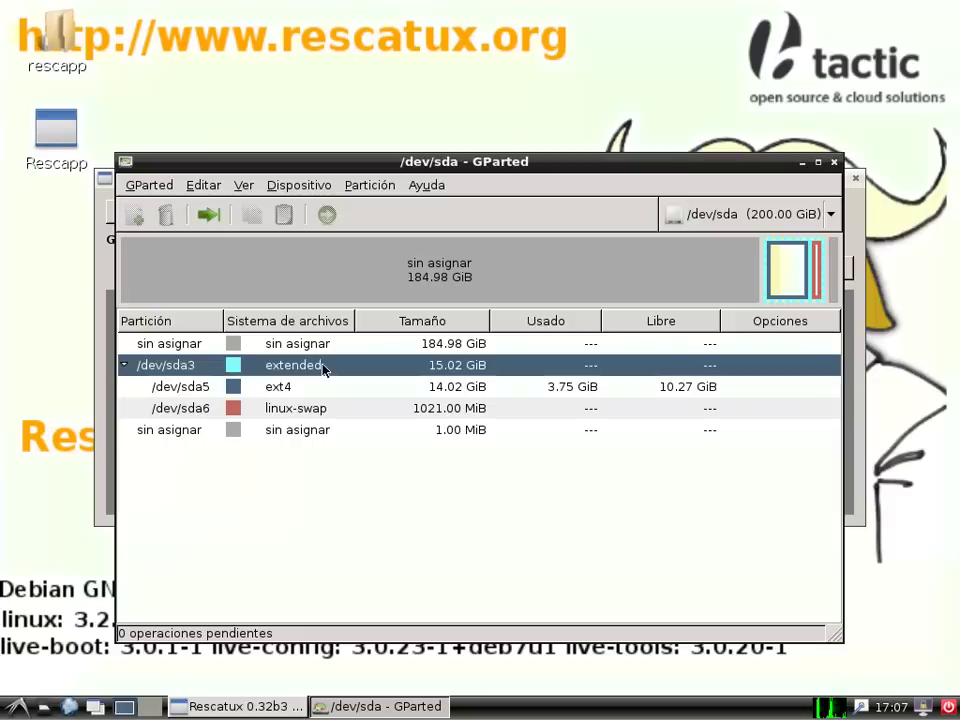
click(214, 220)
drag(672, 342, 236, 341)
click(619, 461)
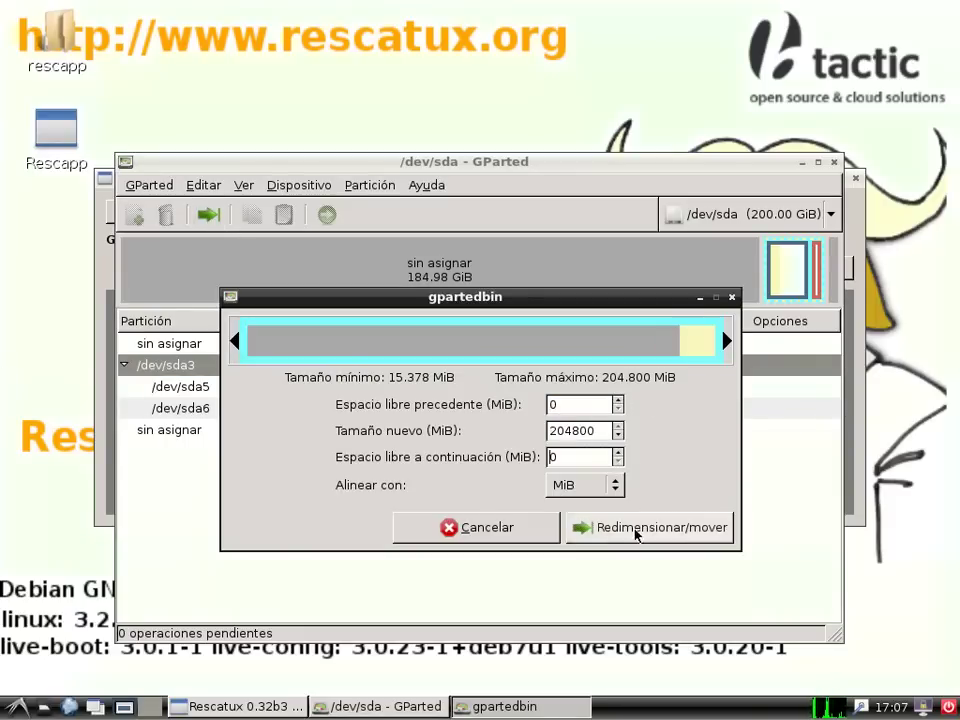
click(636, 531)
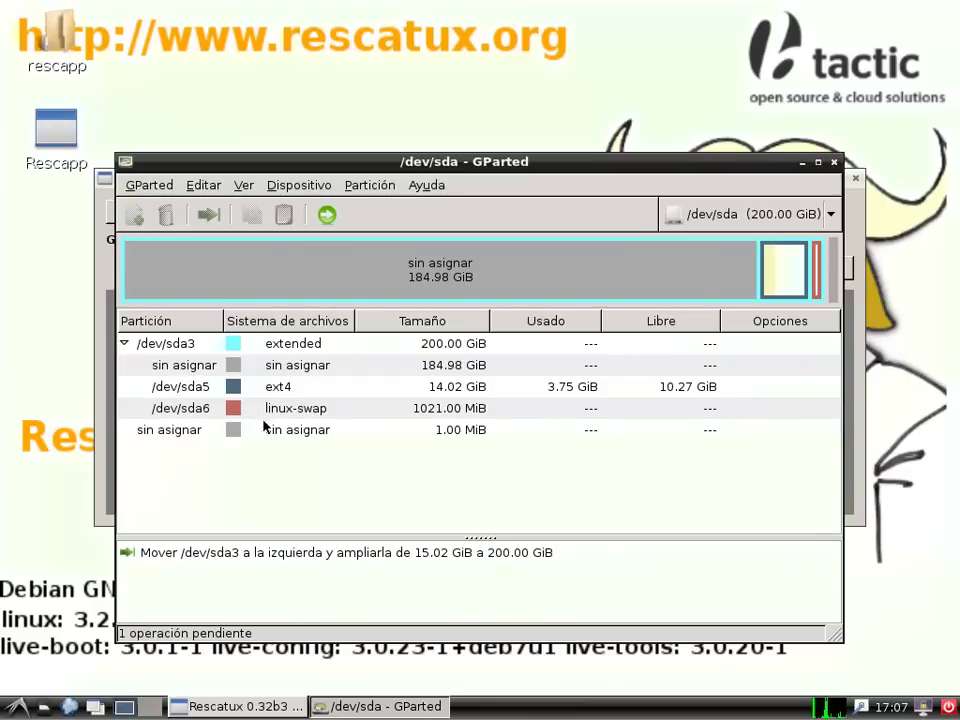
Step: Grow sda5 leftward to 199 GiB with 1 MiB after, accept the warning, and apply both operations
click(267, 386)
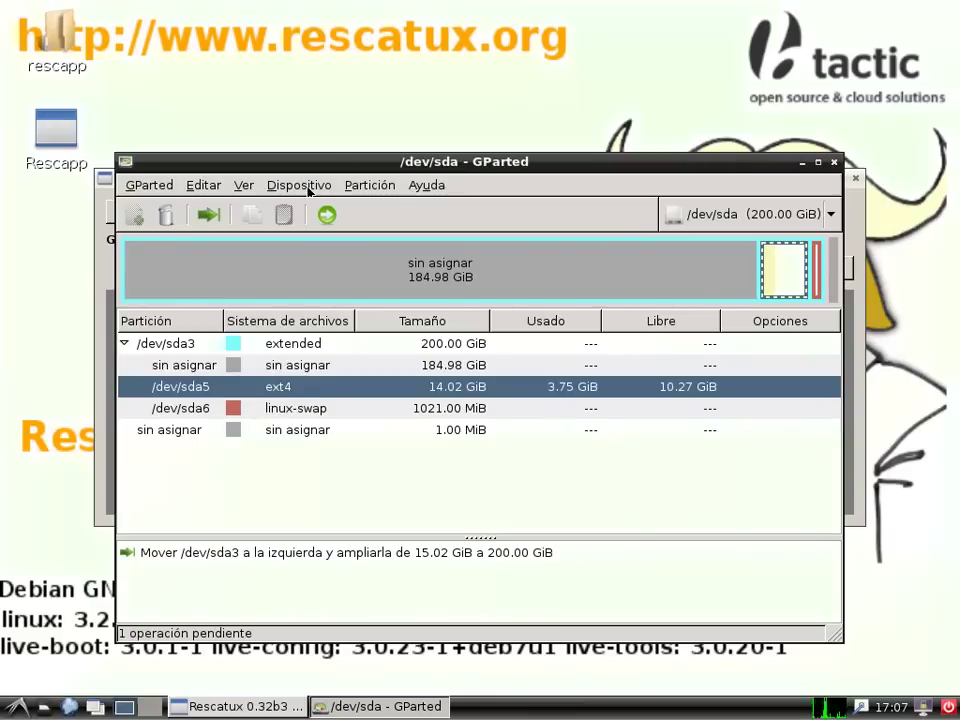
click(208, 214)
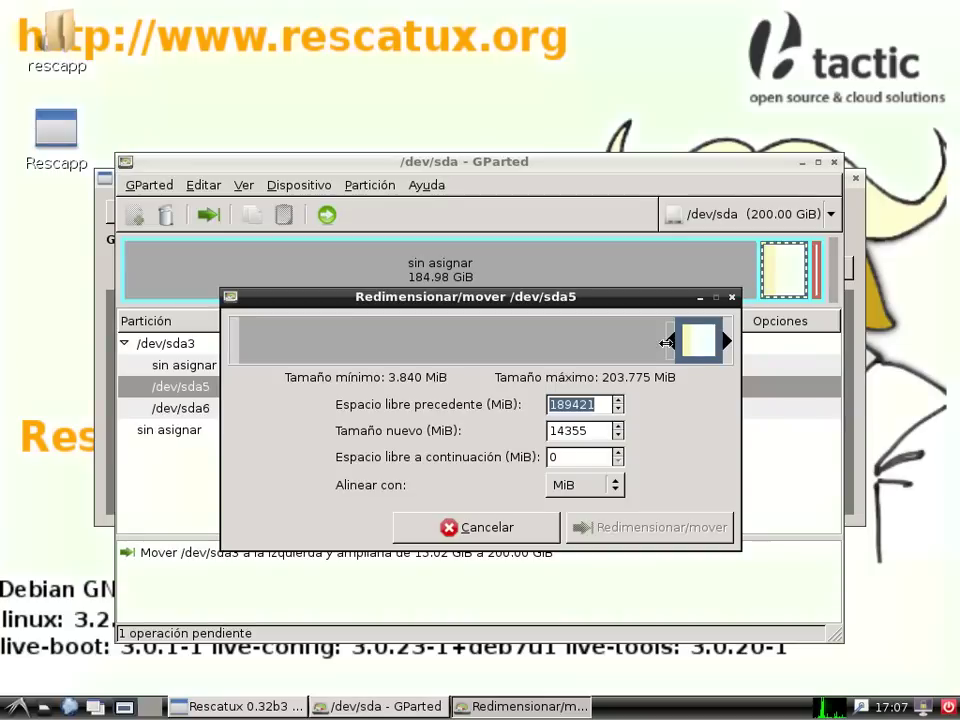
drag(672, 342, 238, 342)
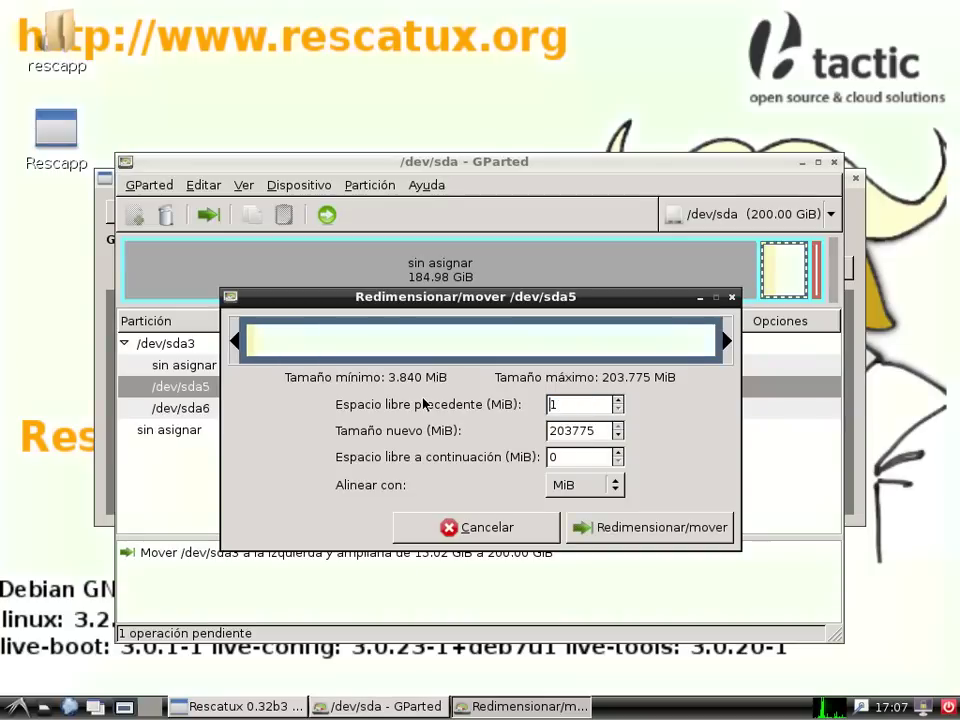
click(619, 400)
click(618, 410)
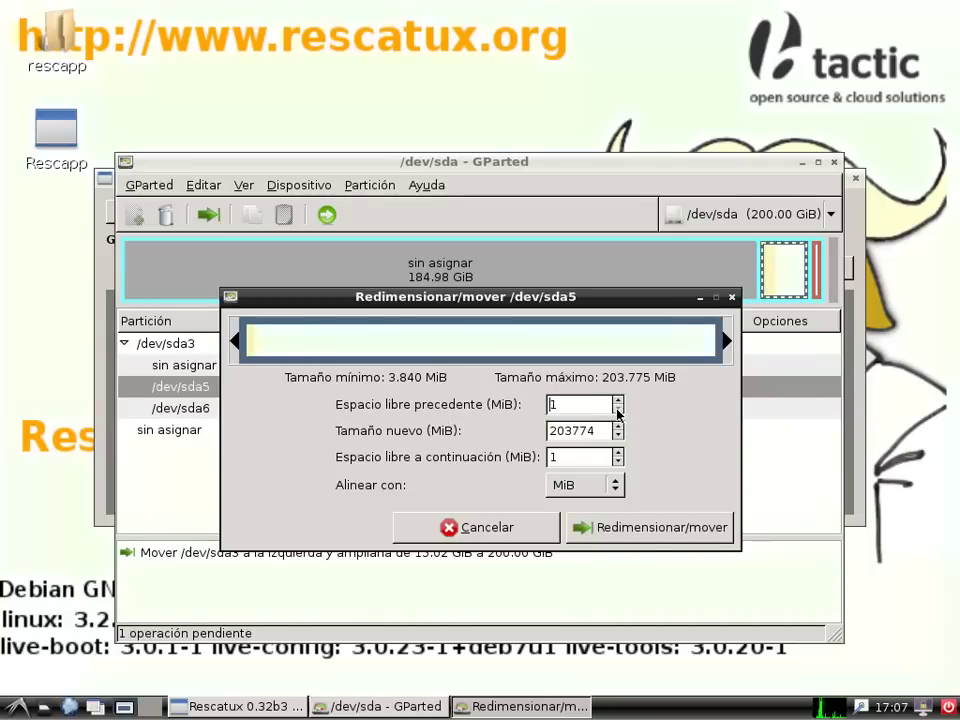
click(636, 535)
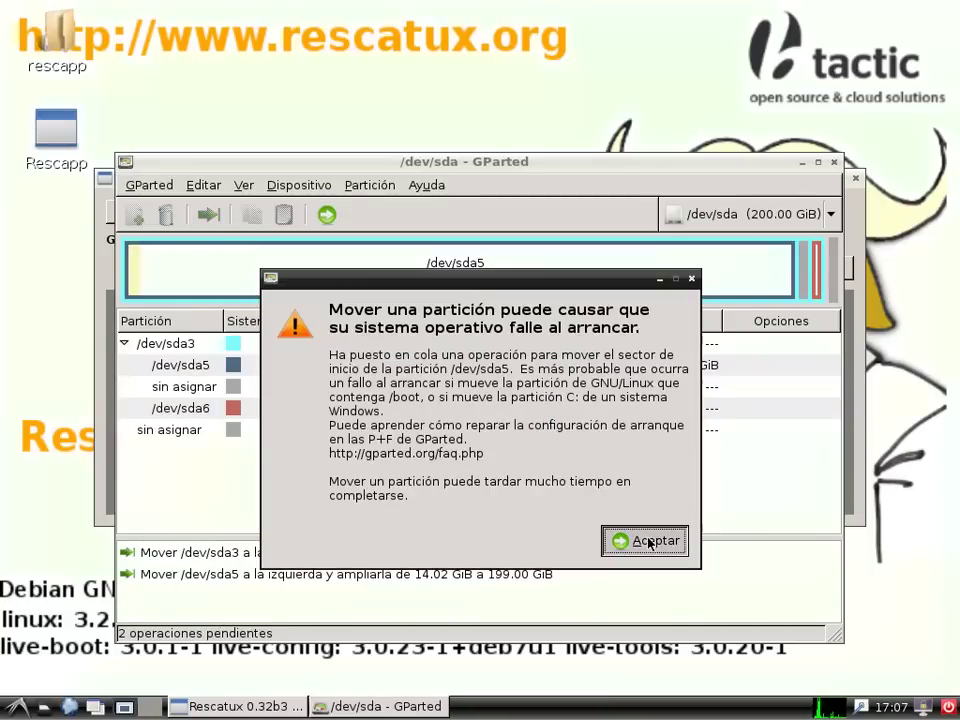
click(645, 541)
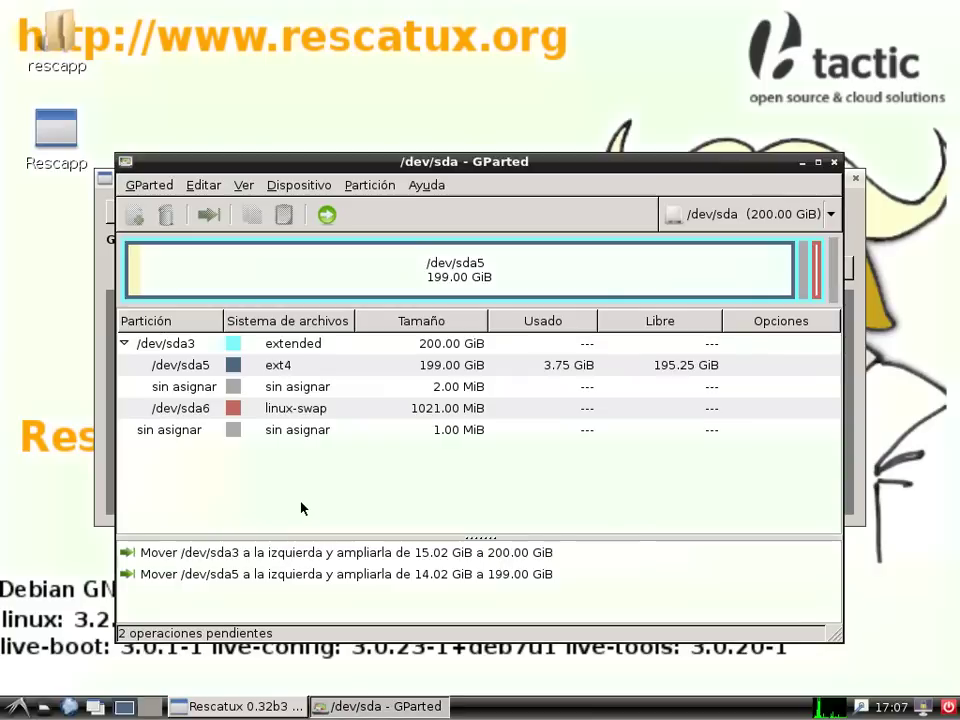
click(327, 216)
click(648, 486)
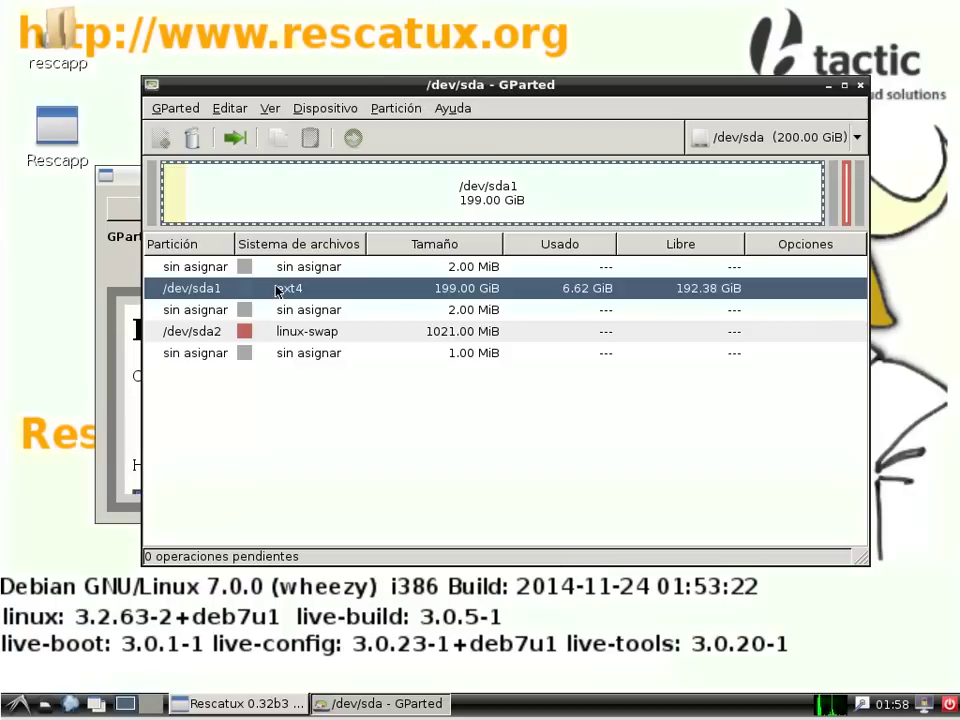
Step: Select the swap partition sda2, then bring up the LXDE log-out dialog
click(297, 335)
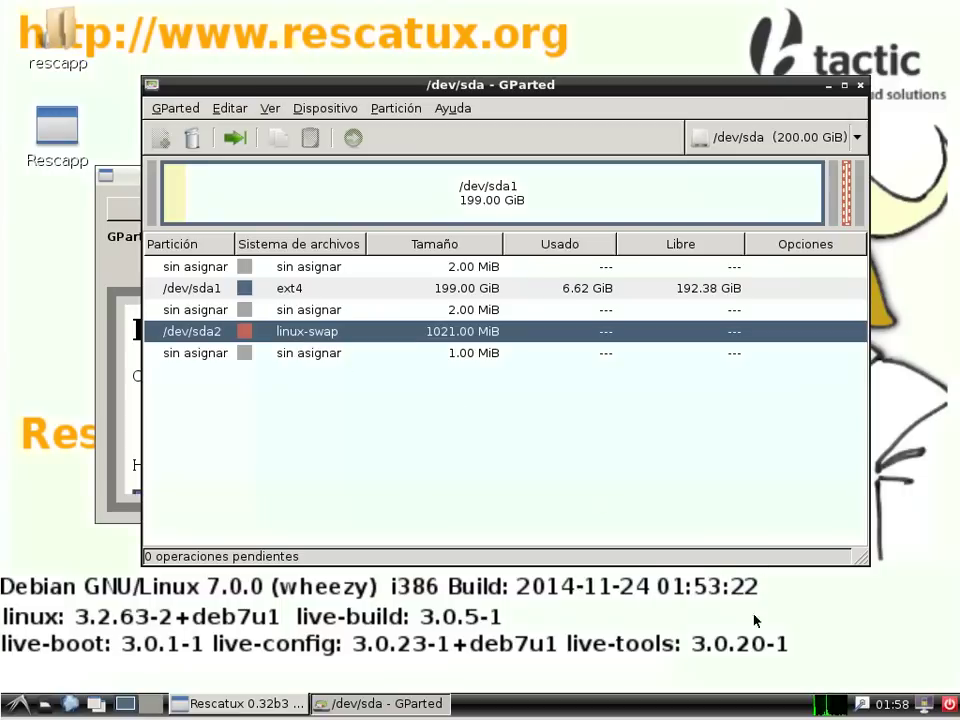
click(950, 706)
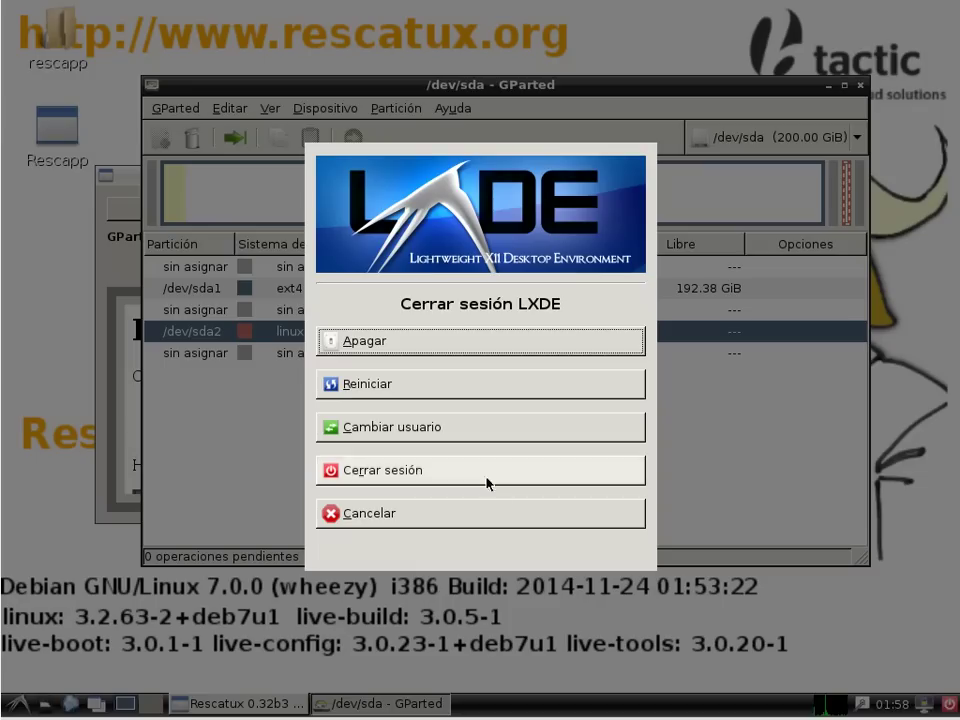
Step: Dismiss the 'Cerrar sesión LXDE' dialog to get back to Rescapp
click(459, 343)
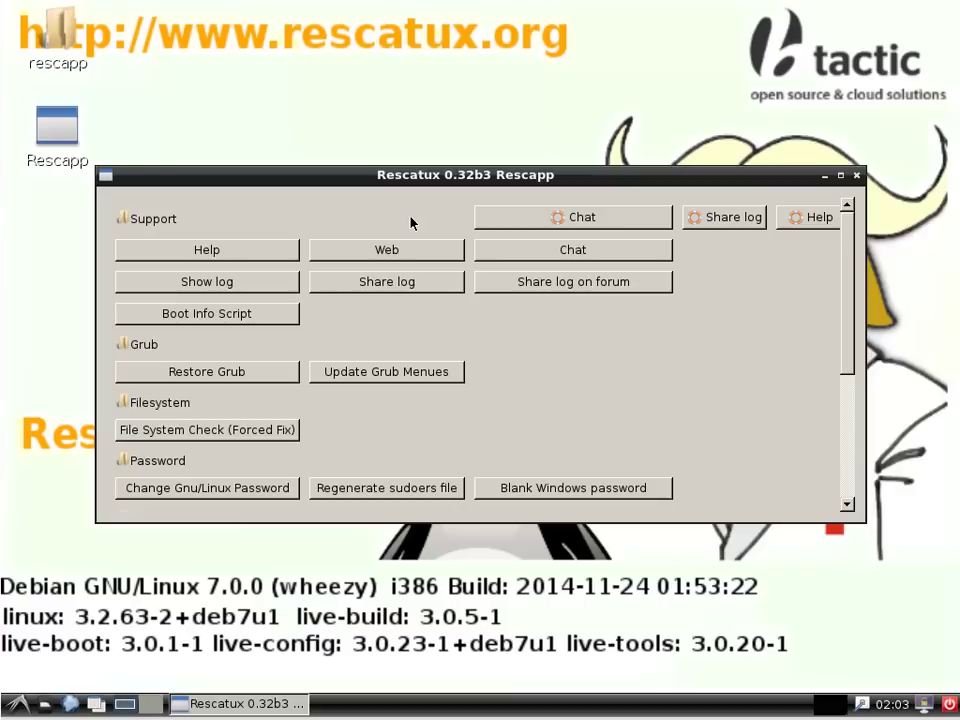
Step: Run Update Grub Menues on Ubuntu partition sda1, acknowledge Success!, and go BACK
click(402, 372)
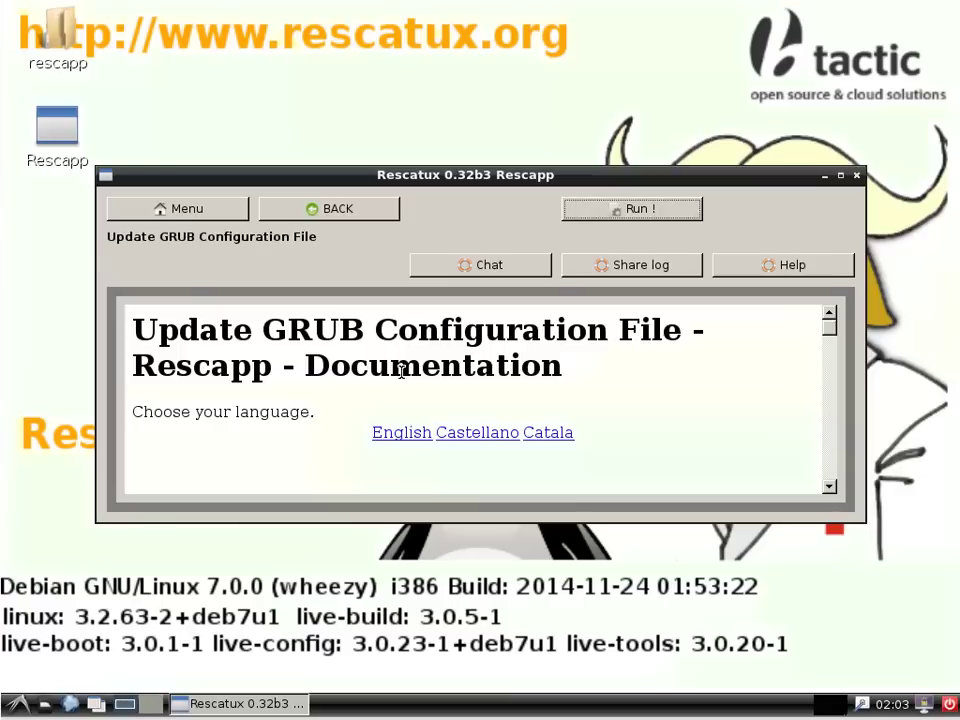
click(640, 209)
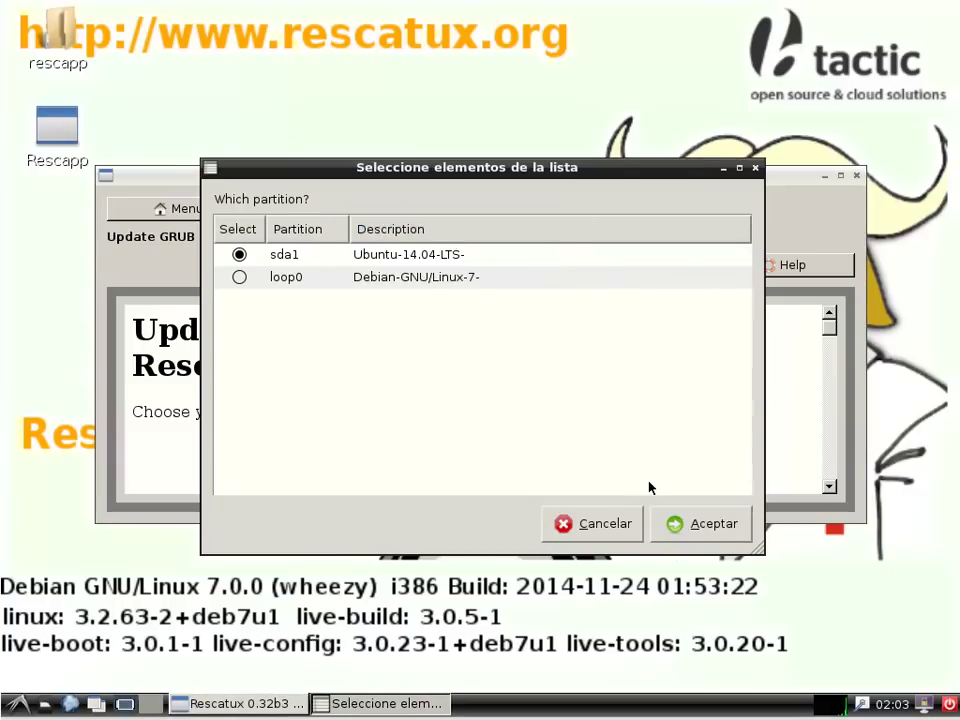
click(706, 522)
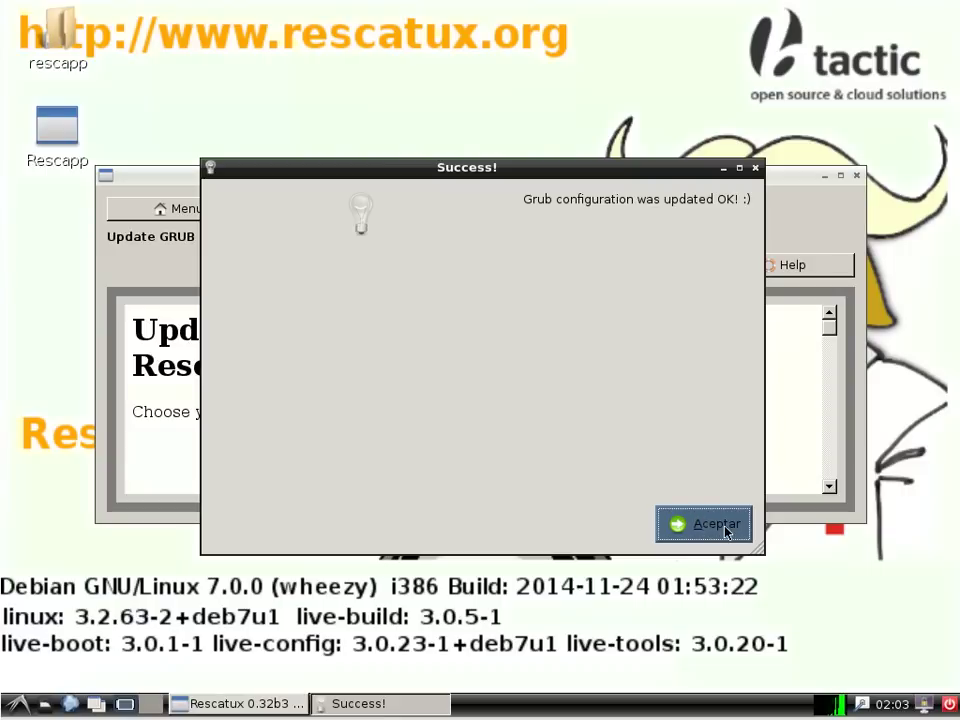
click(727, 532)
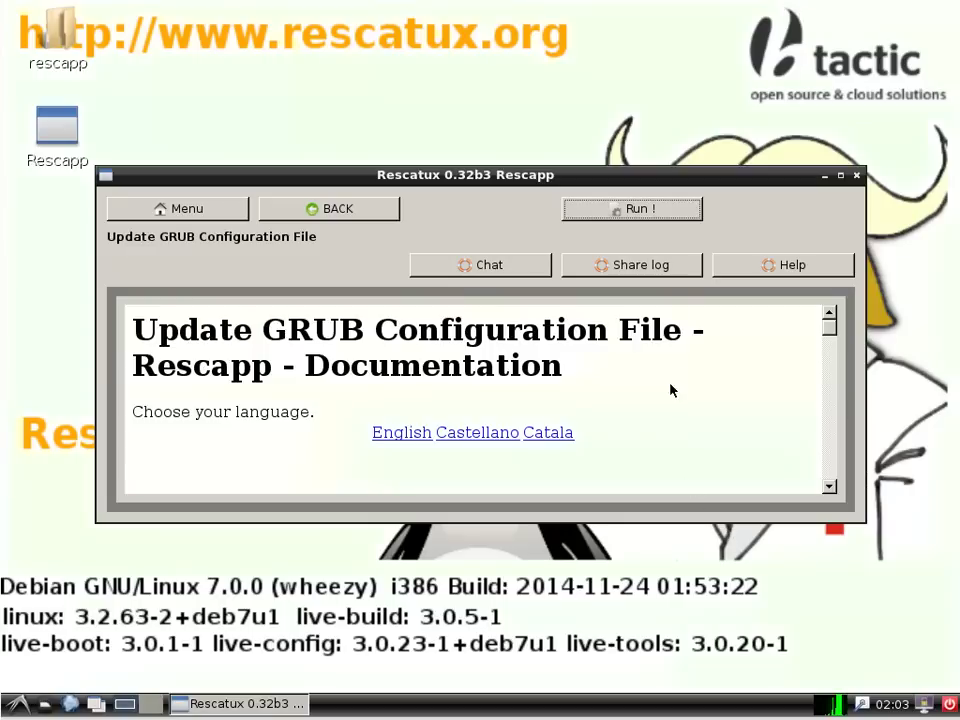
click(361, 215)
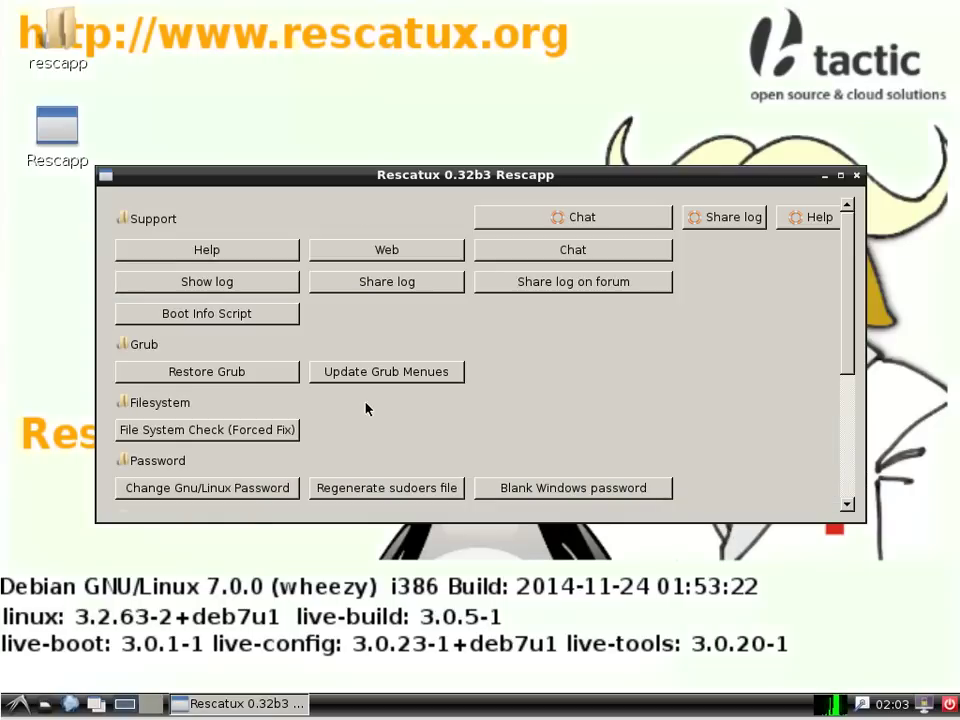
Step: Restore GRUB from sda1 into disk sda's MBR, acknowledge success, and open the log-out options
click(243, 373)
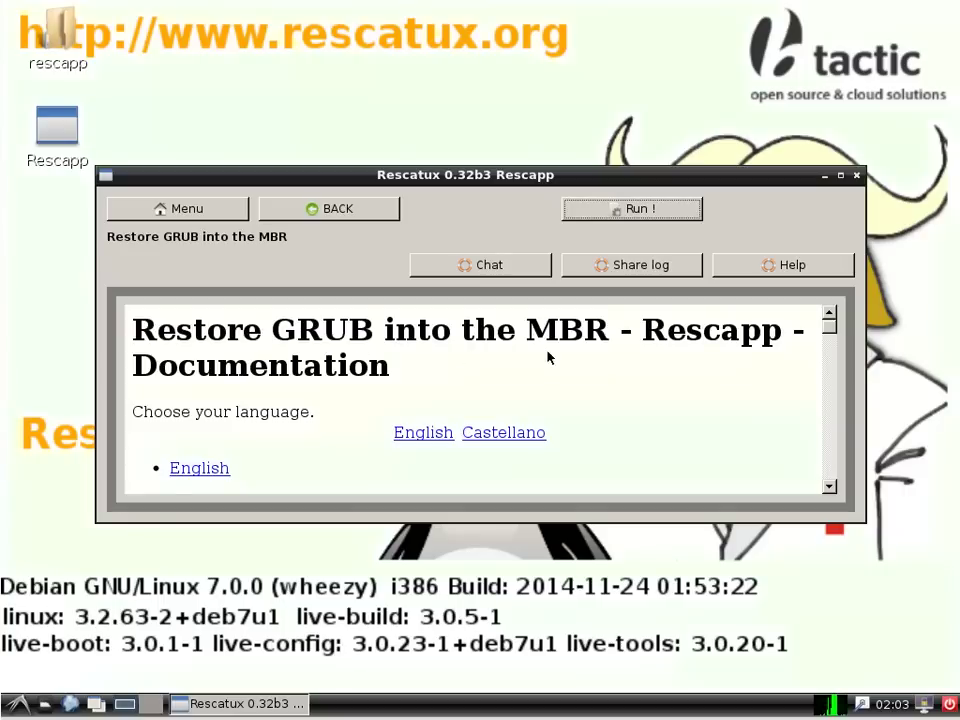
click(610, 210)
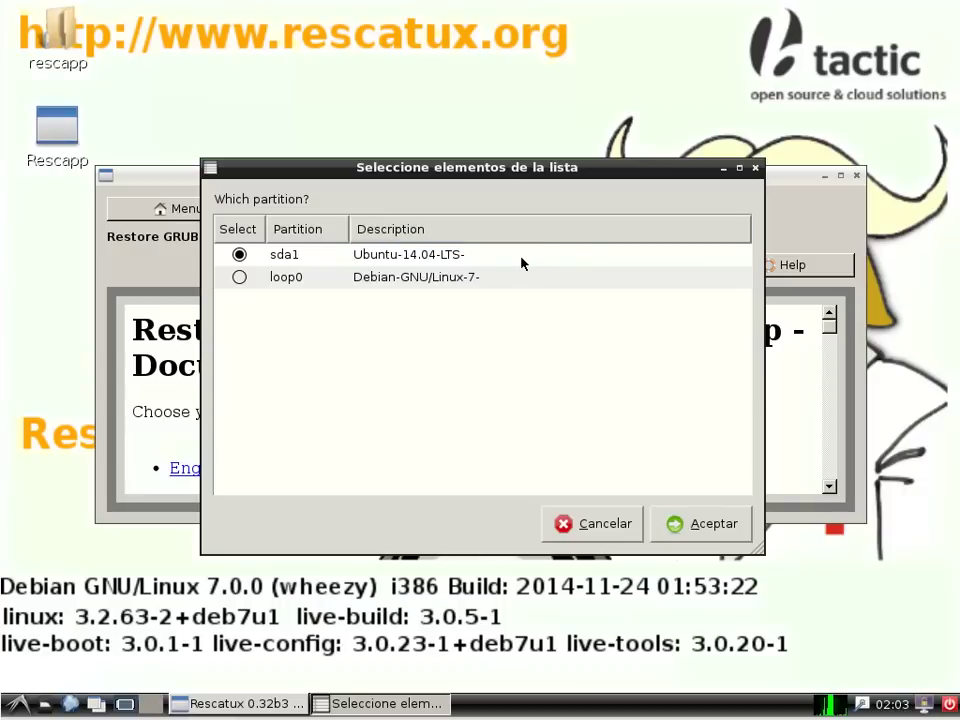
click(677, 523)
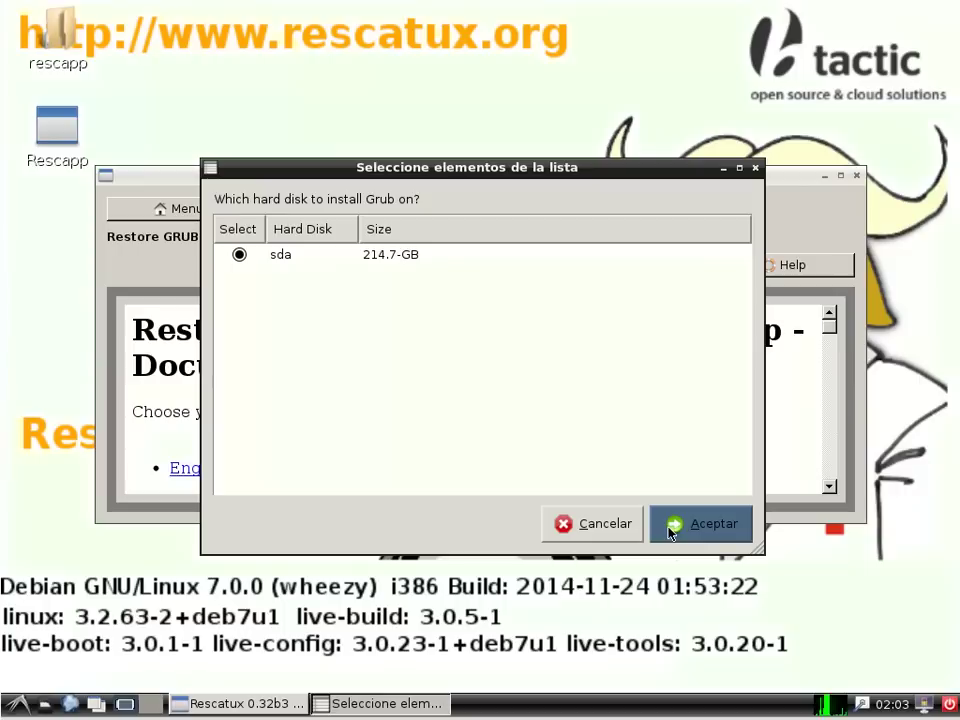
click(670, 530)
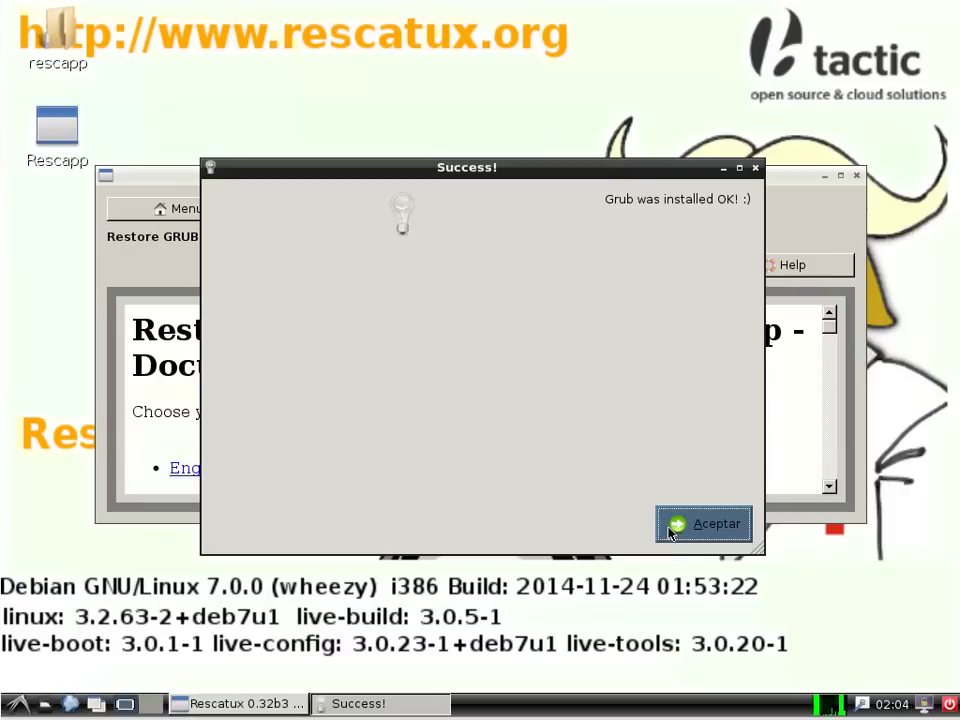
click(670, 532)
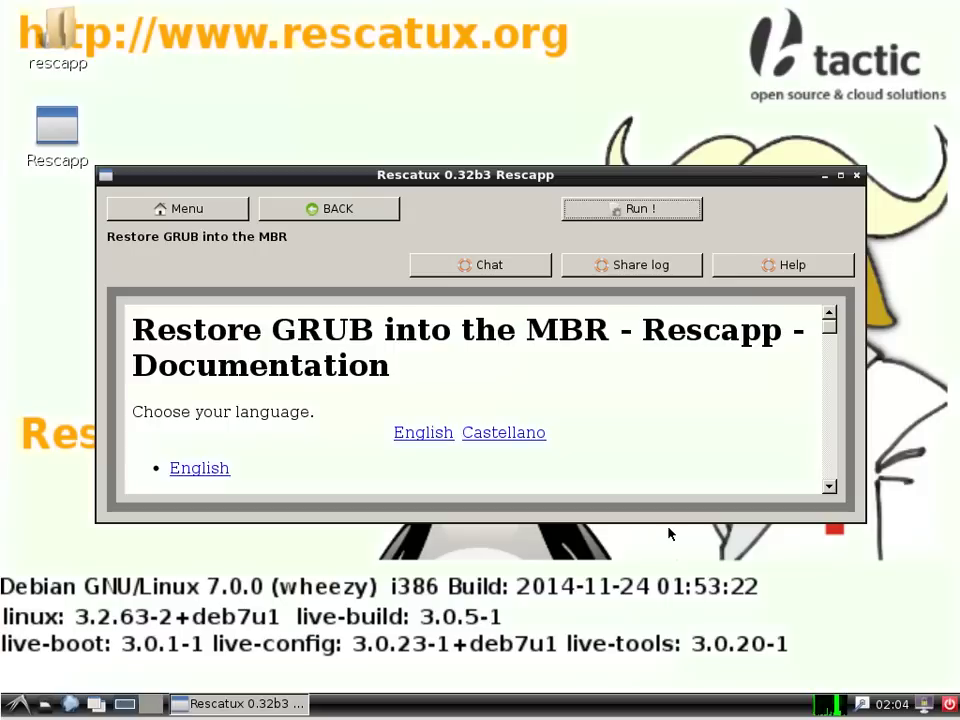
click(949, 706)
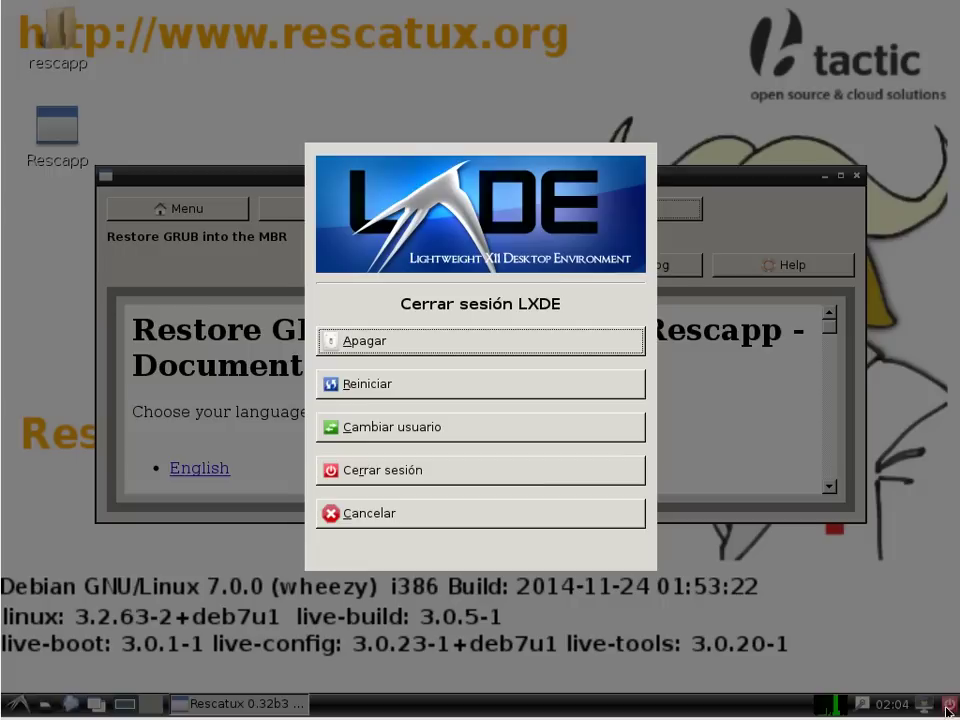
Step: Dismiss the LXDE log-out options to return to Rescapp's main menu
click(474, 341)
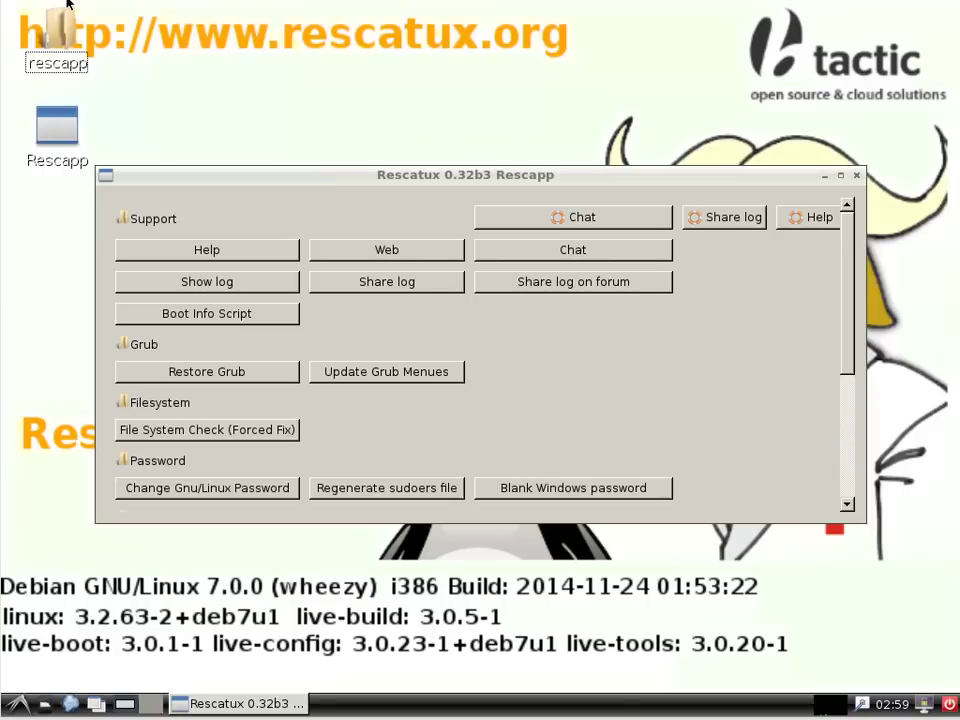
Step: Start Rescapp's Chat support tool so XChat joins #rescatux on freenode
click(677, 454)
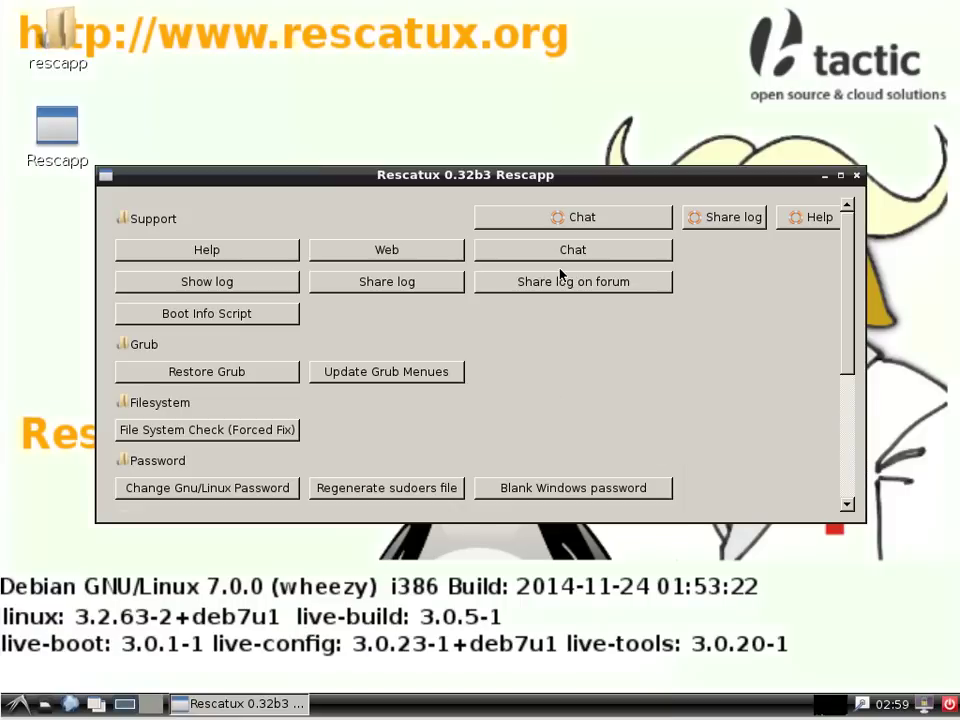
click(576, 217)
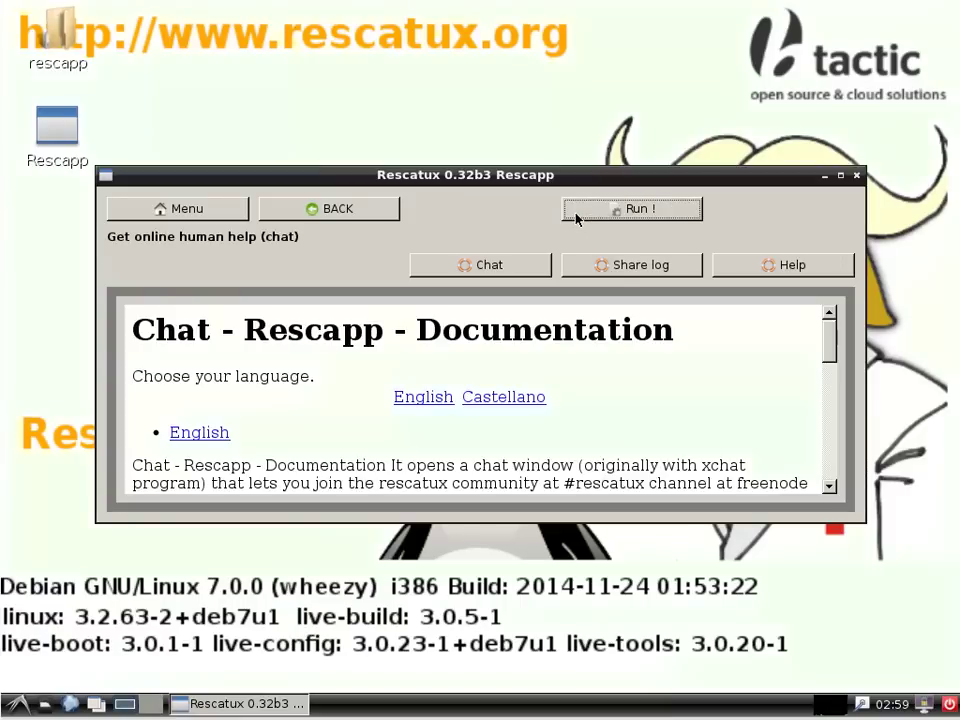
click(667, 212)
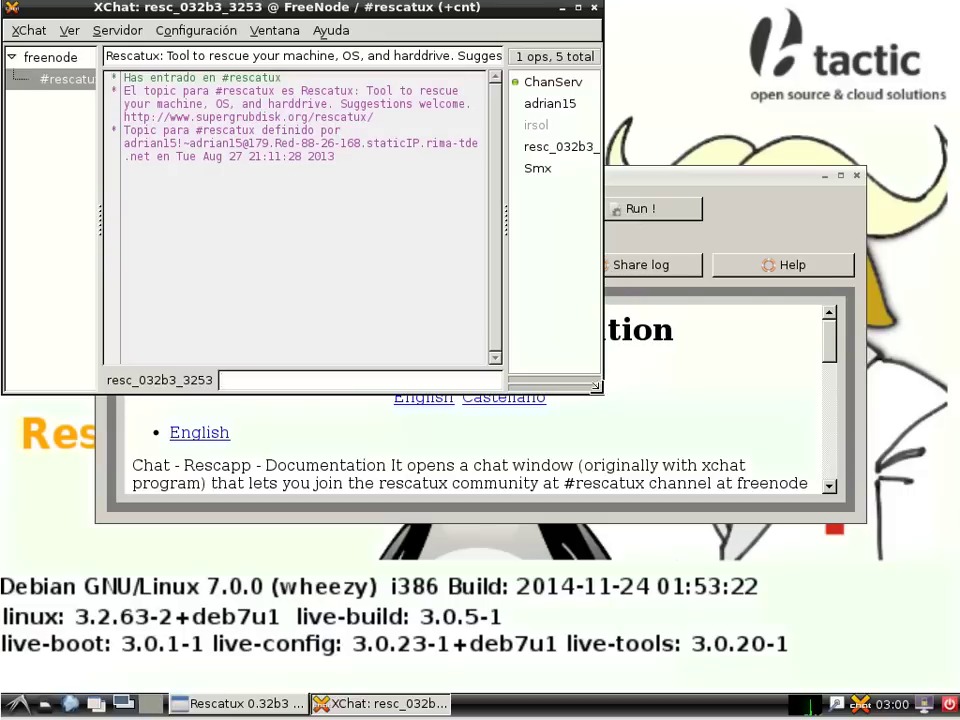
Step: Enlarge XChat, post 'Can you help me?' in #rescatux, then move the window aside
drag(601, 396, 910, 557)
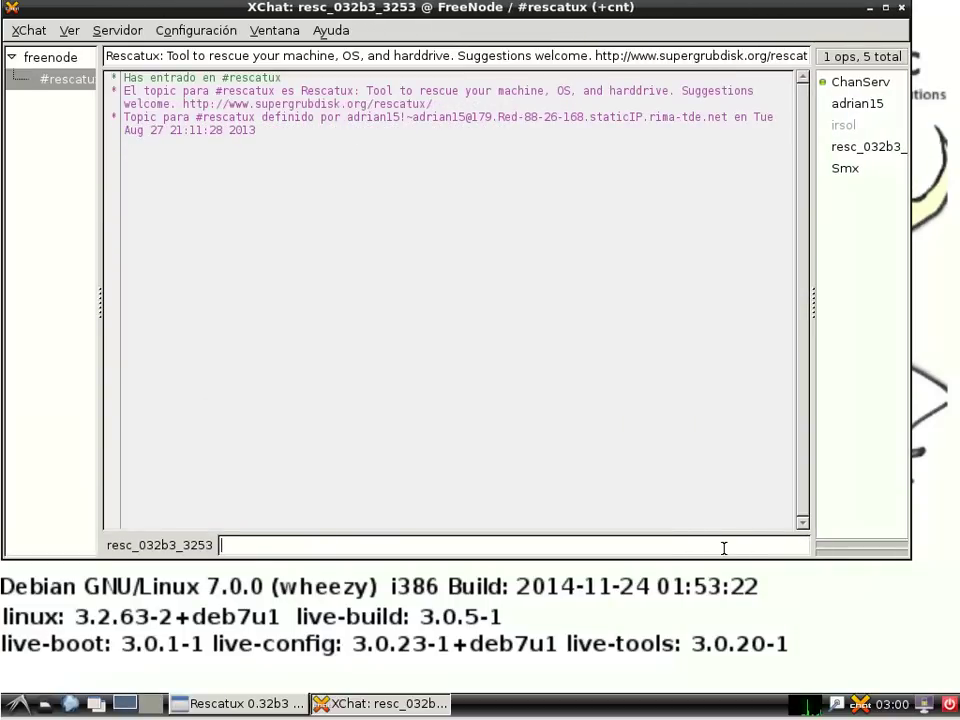
text(Can you help me?)
key(Return)
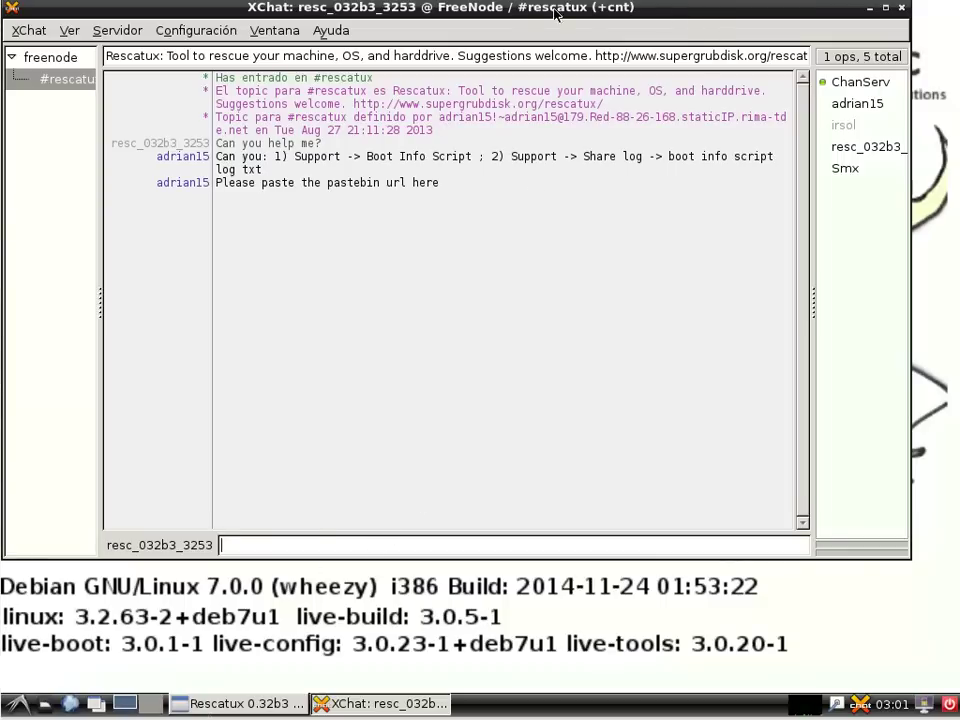
drag(505, 12, 505, 559)
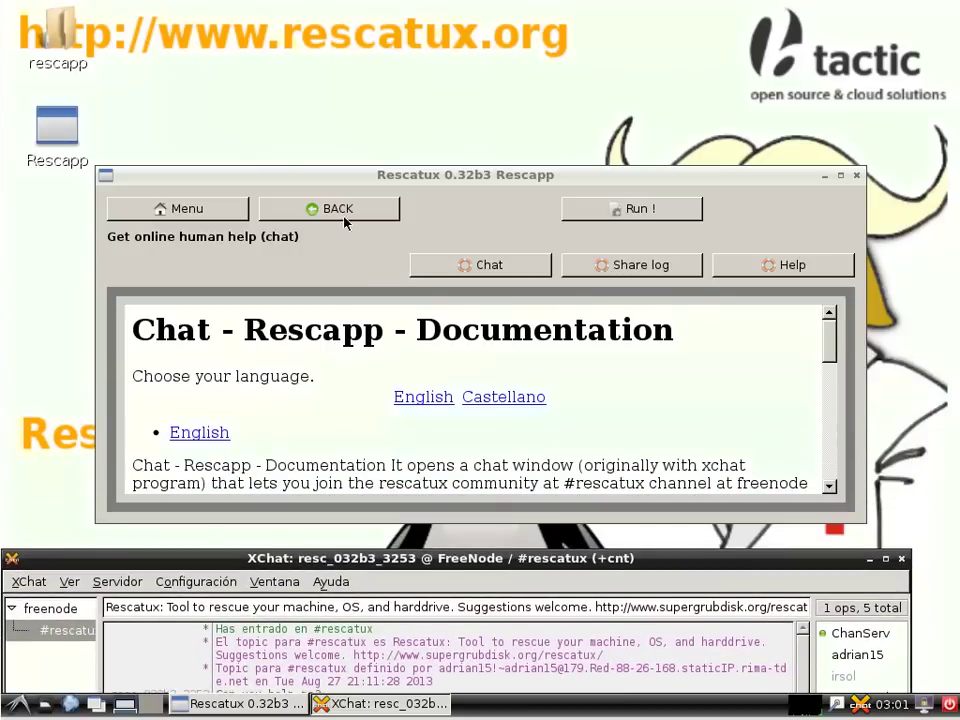
Step: Run the Boot Info Script, accept both success notices, then open the Share log page
click(181, 222)
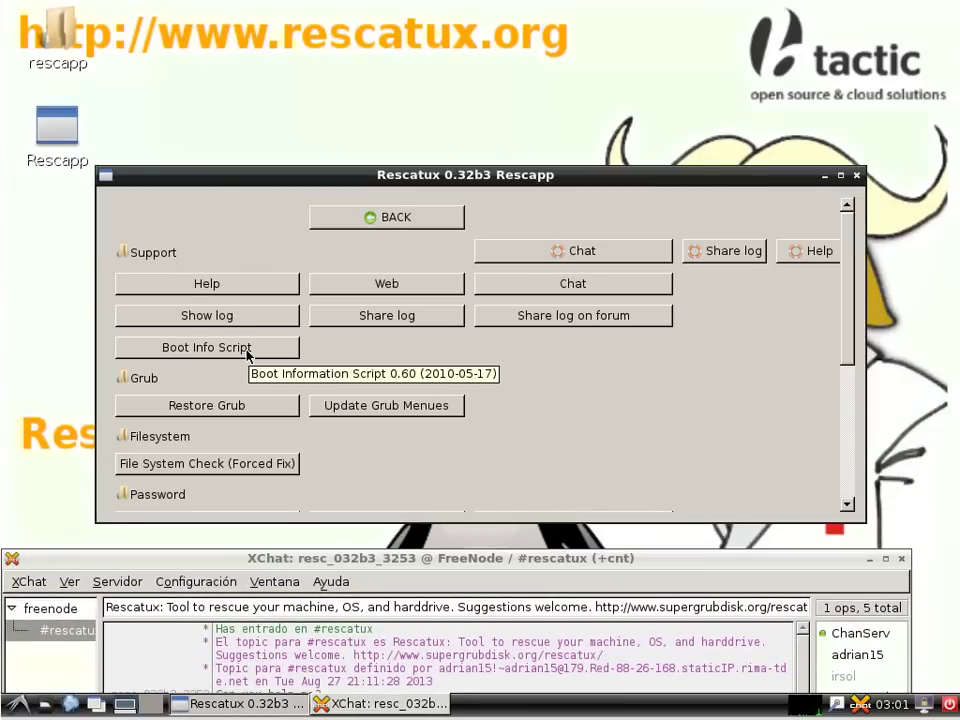
click(247, 349)
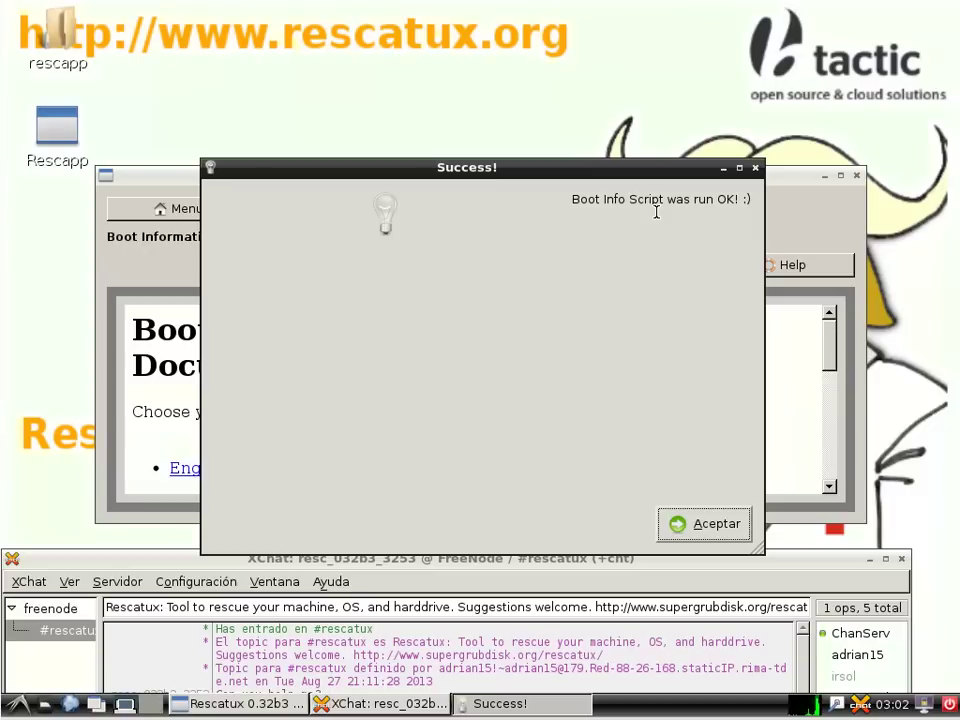
click(702, 528)
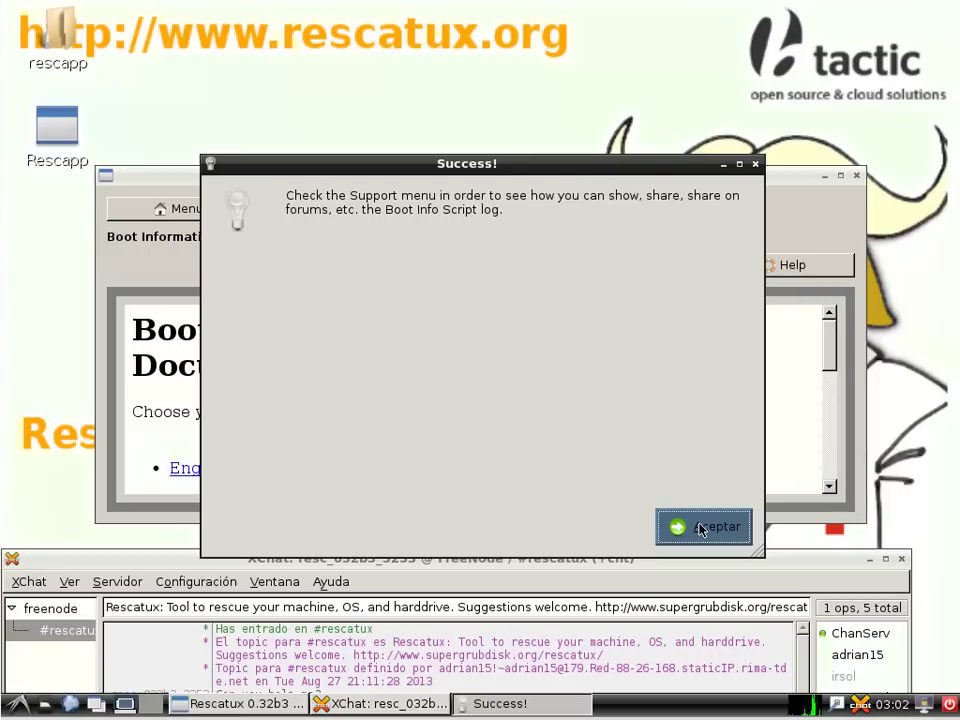
click(700, 528)
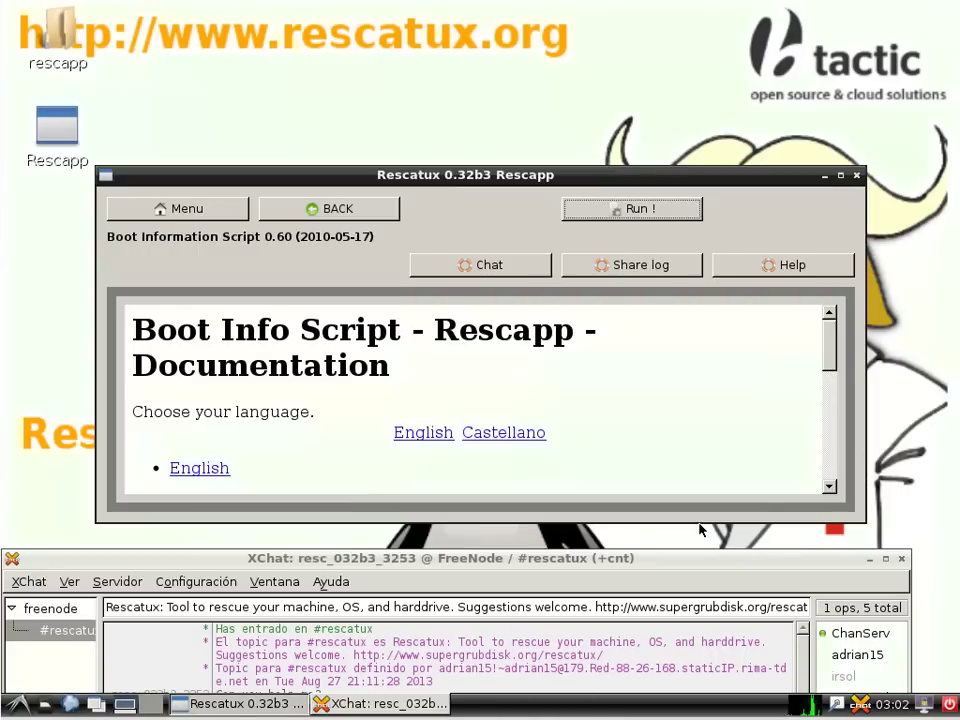
click(369, 209)
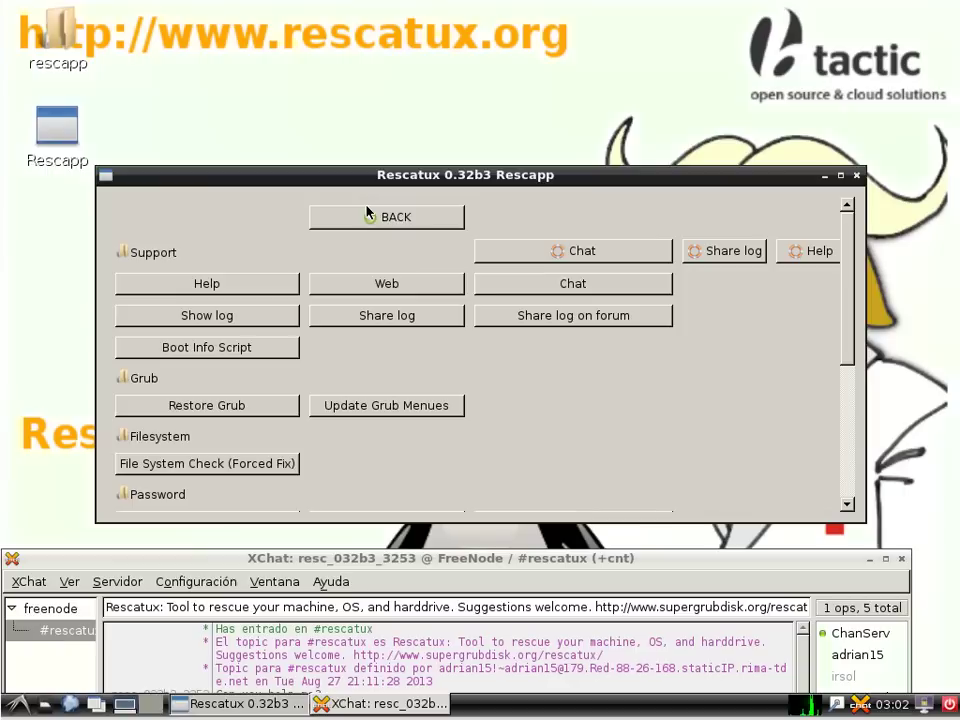
click(386, 315)
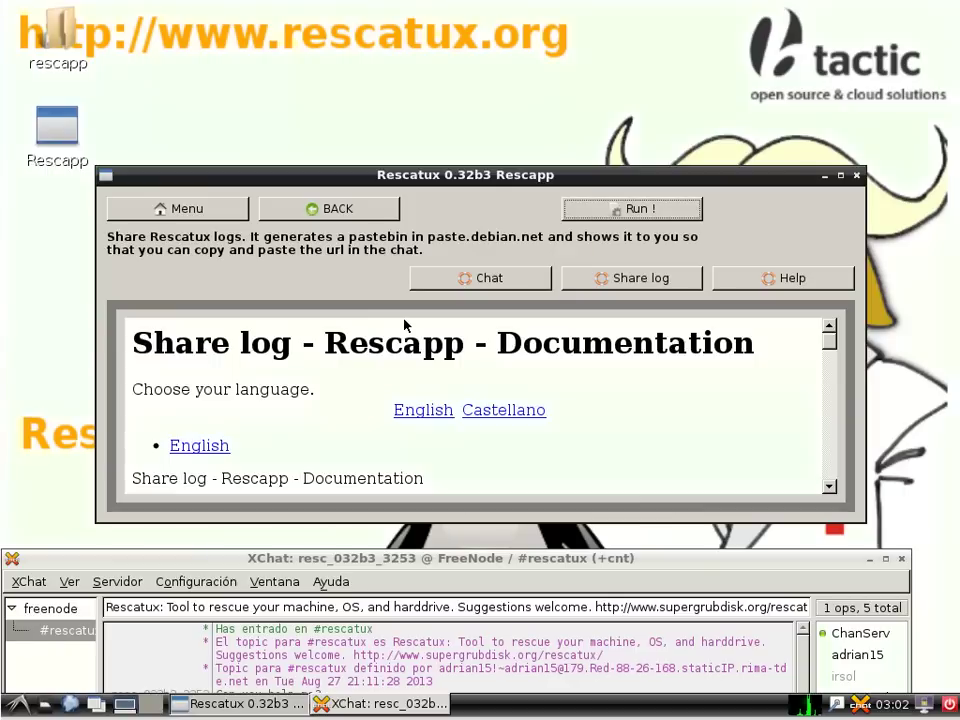
Step: Share bootinfoscript_log.txt to paste.debian.net, copy the resulting URL, and bring XChat forward
click(633, 210)
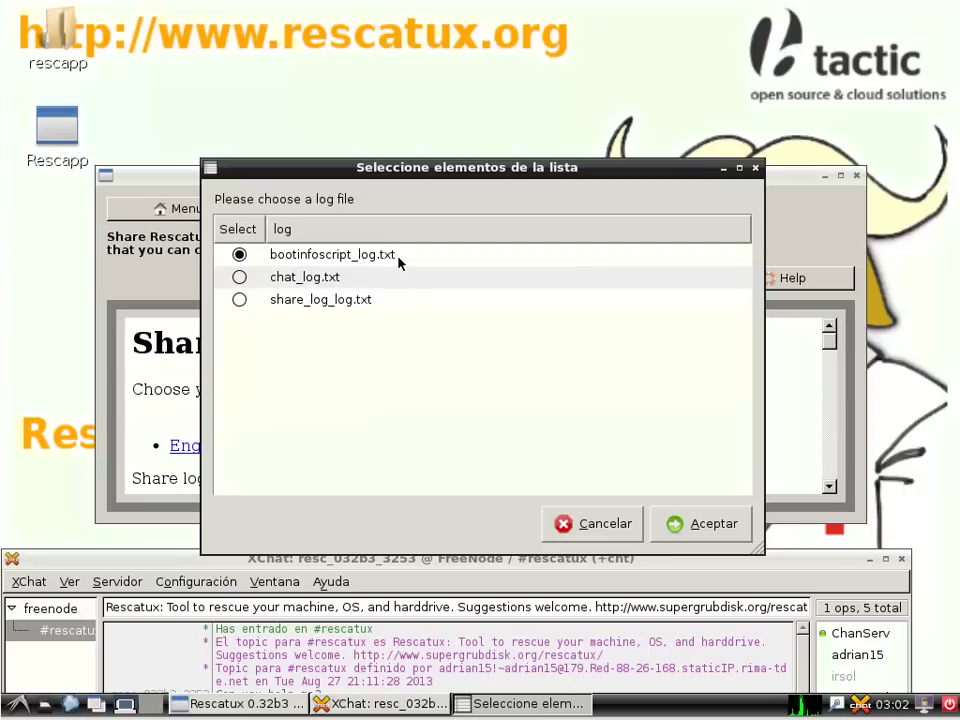
click(700, 522)
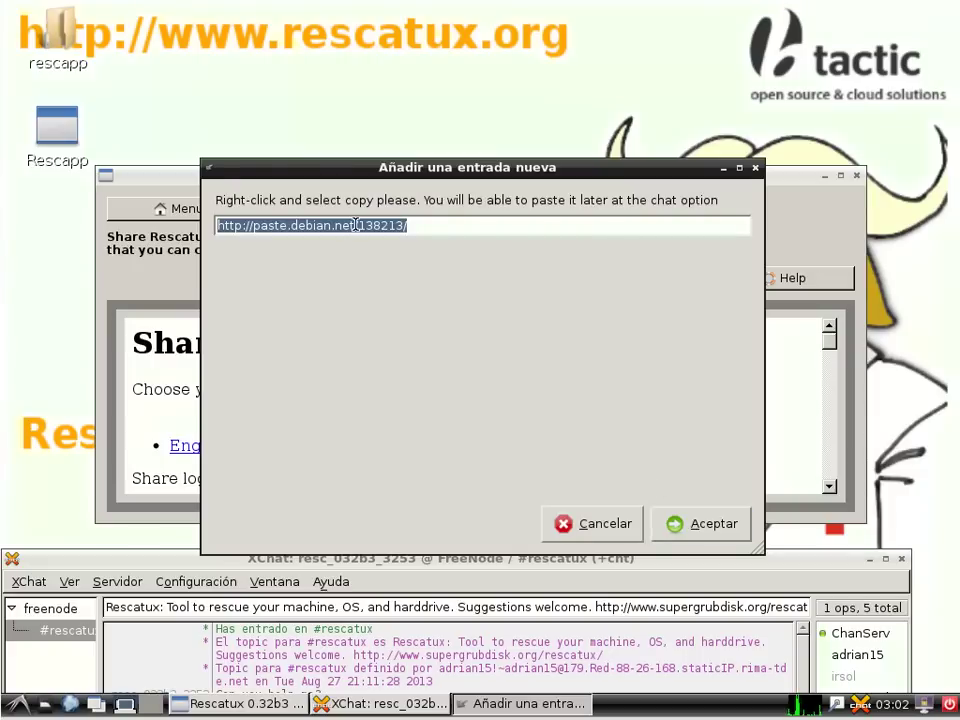
right_click(352, 224)
click(390, 259)
click(231, 558)
drag(231, 558, 238, 26)
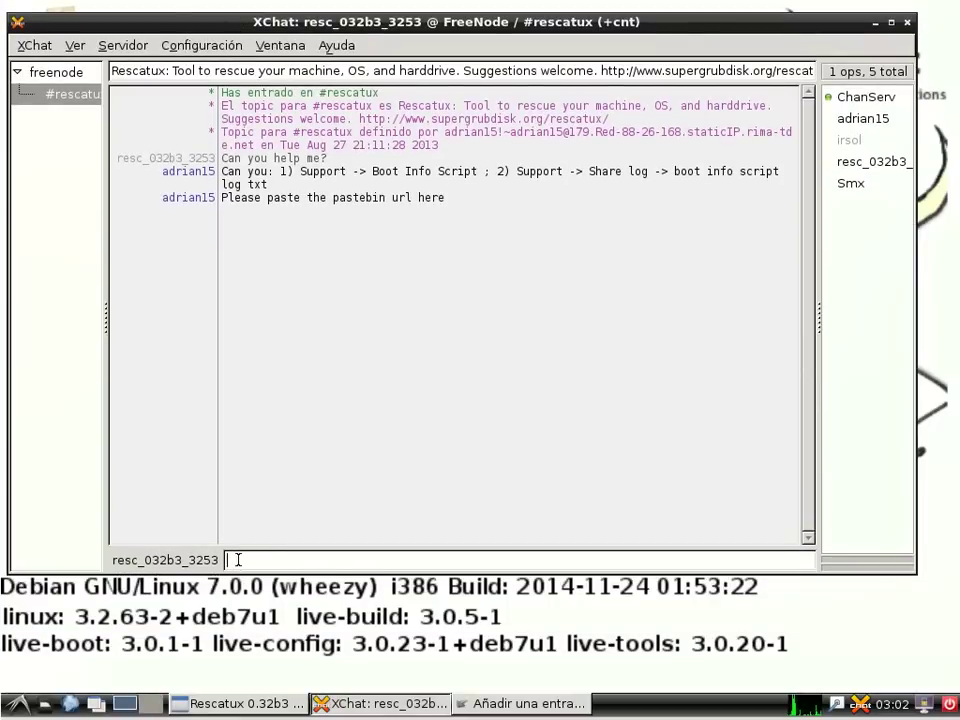
Step: Post the pastebin URL in #rescatux and close Rescapp's URL dialog
right_click(239, 556)
click(285, 449)
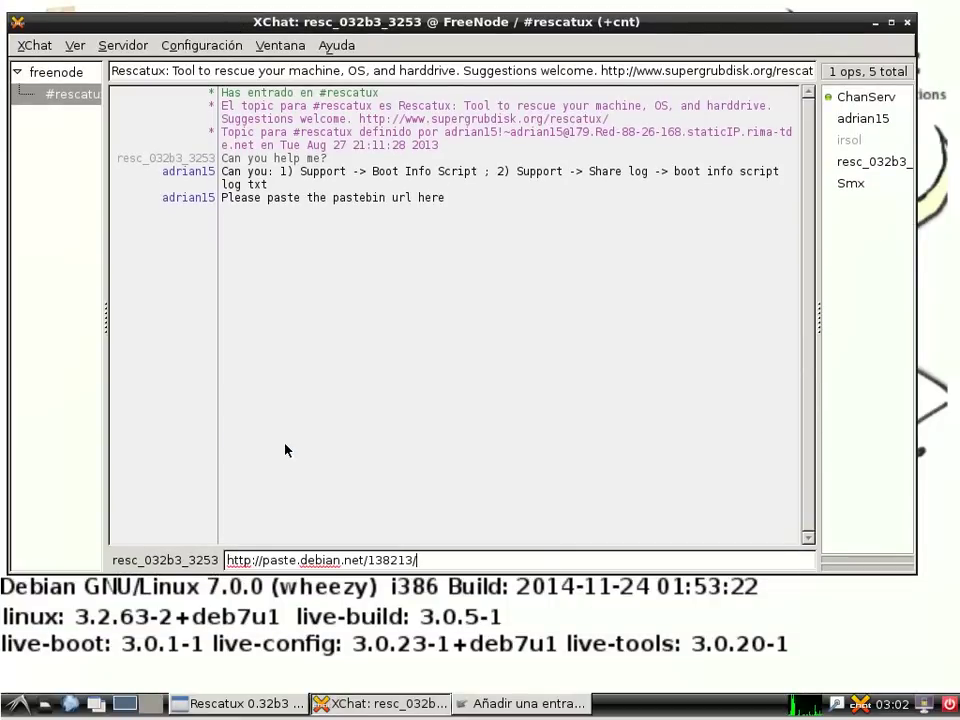
key(Return)
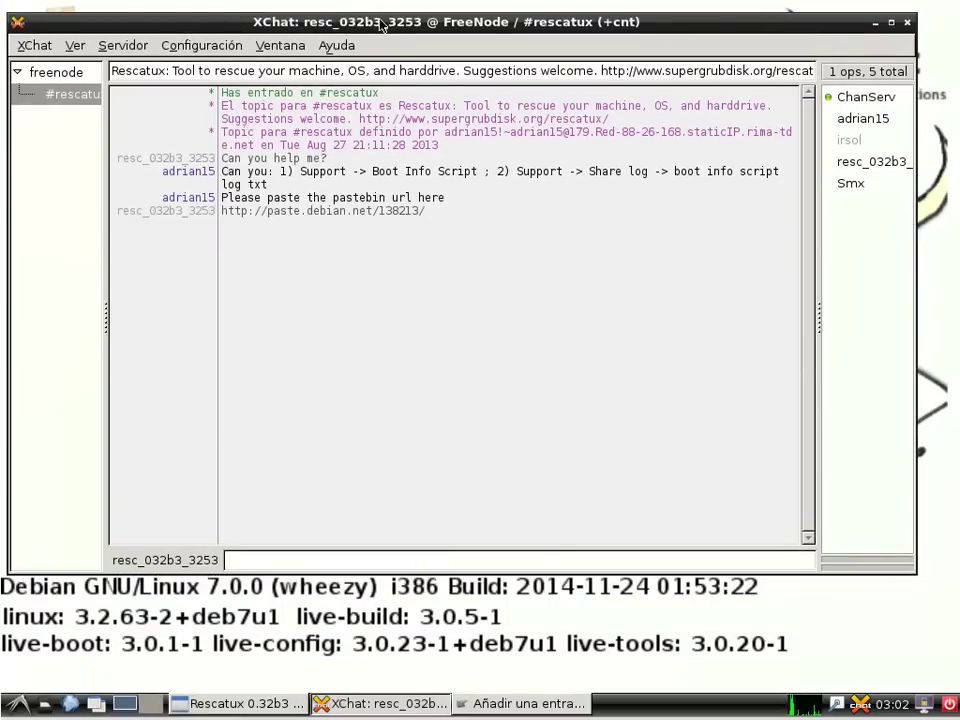
drag(378, 20, 402, 600)
click(717, 533)
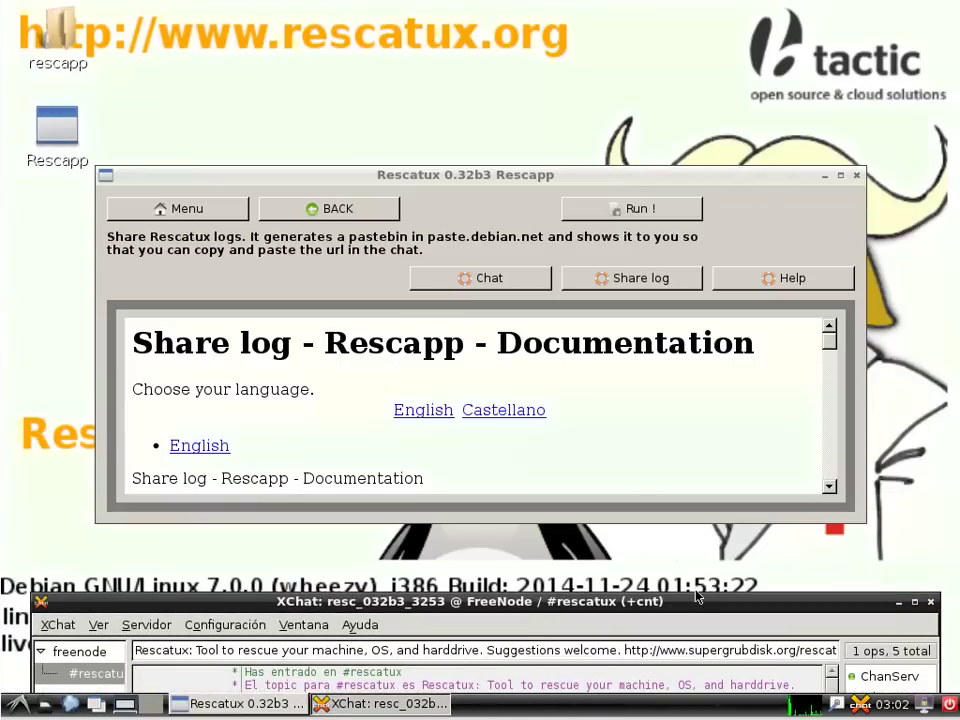
drag(692, 602, 685, 68)
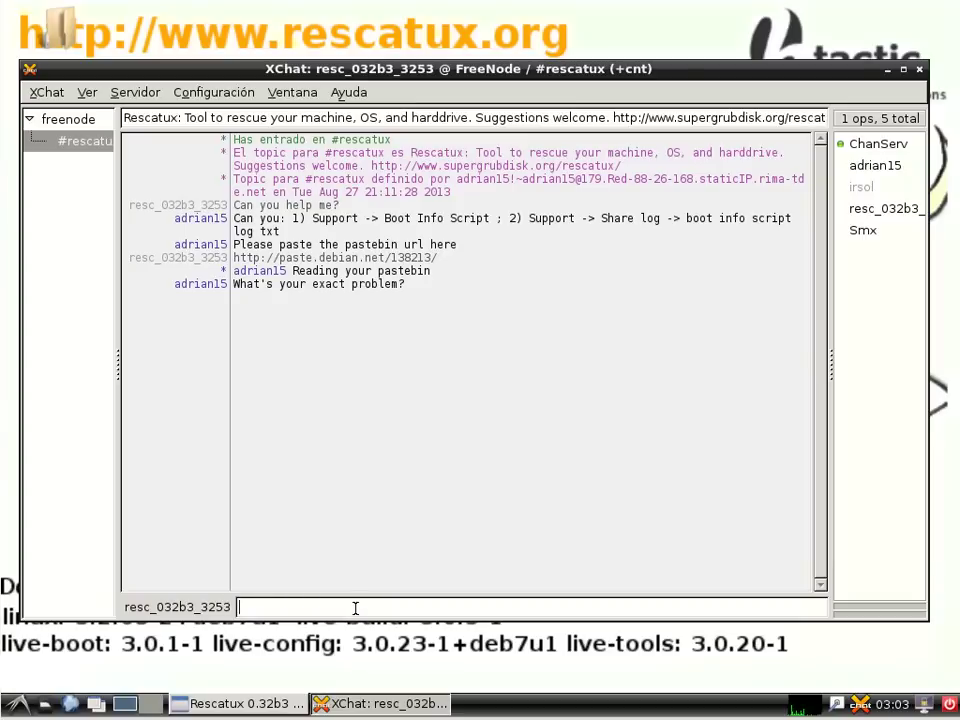
Step: Reply 'Grub does not work', 'No! Thank you. I will try it right now.' and an apology
text(Grub does nto w)
key(BackSpace)
key(BackSpace)
key(BackSpace)
key(BackSpace)
text(ot work)
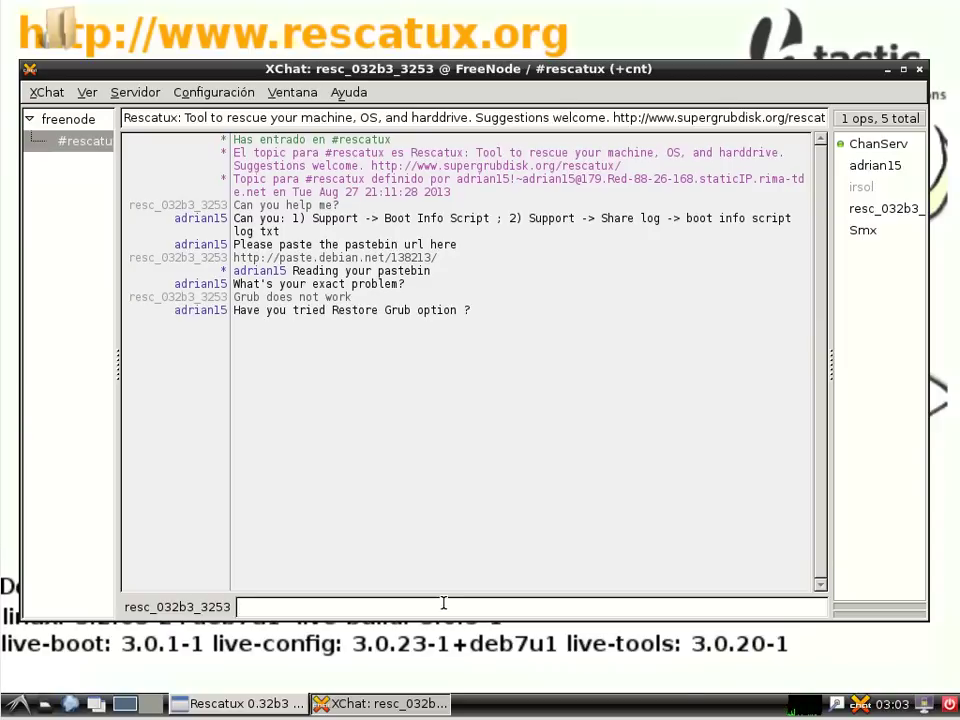
text(No! Thank you. I will try it right now.)
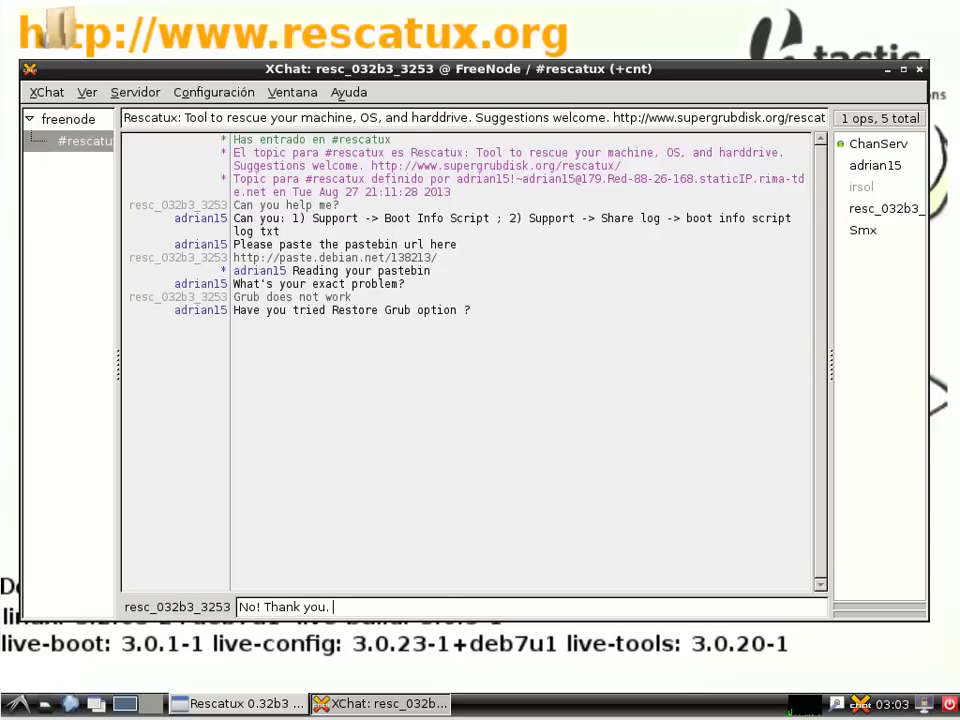
key(Return)
text(Sorry)
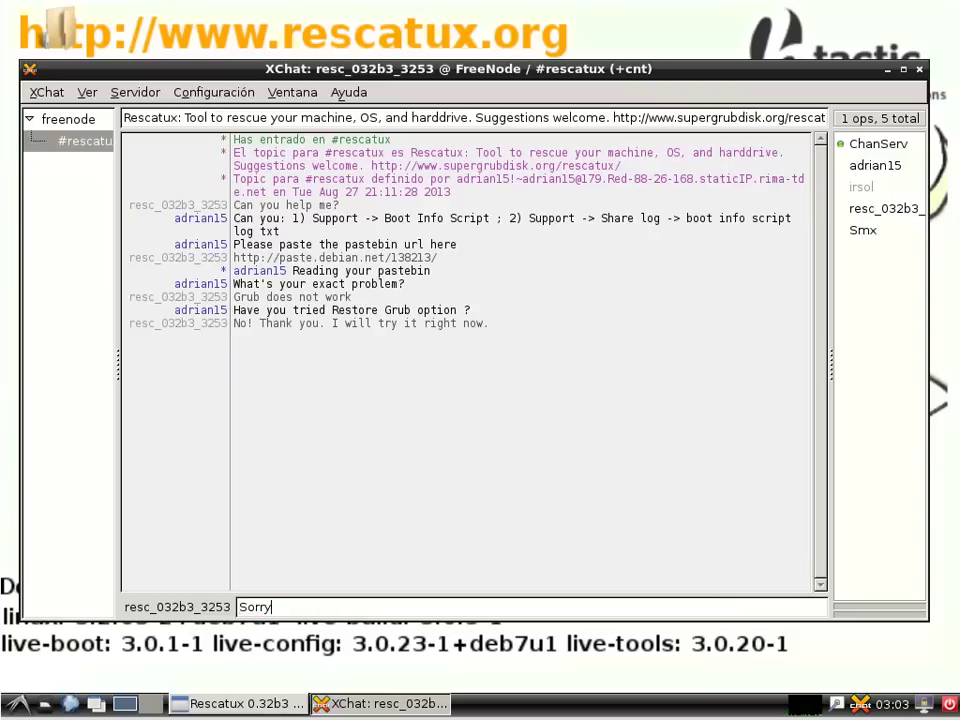
text( again for not thinking about it.)
key(Return)
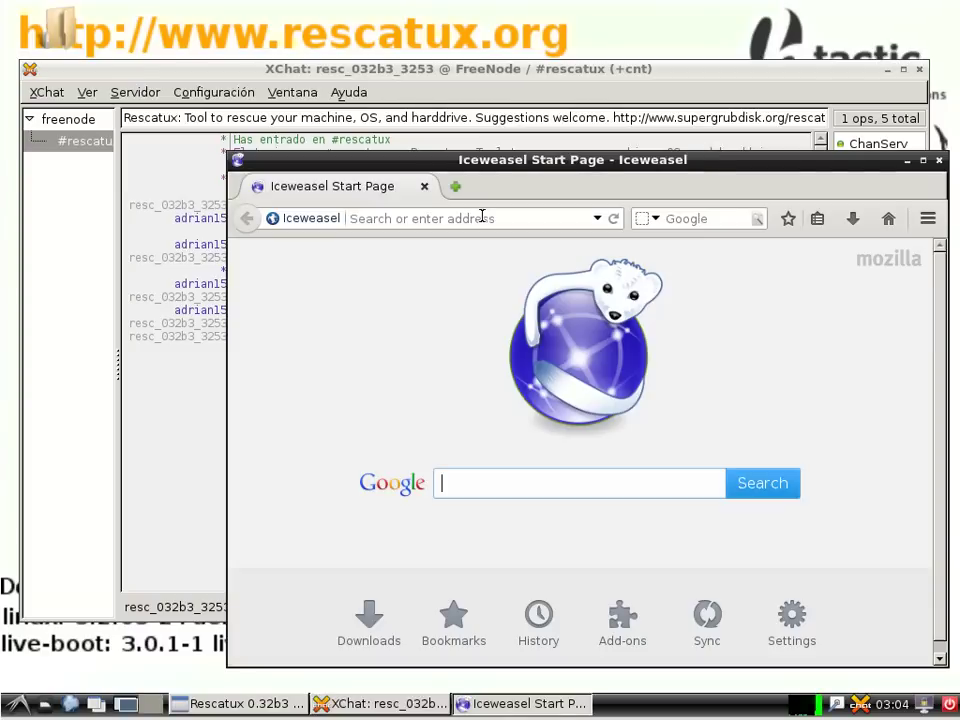
Step: Copy the pastebin link from XChat and load paste.debian.net/138213/ in Iceweasel
click(480, 221)
right_click(482, 222)
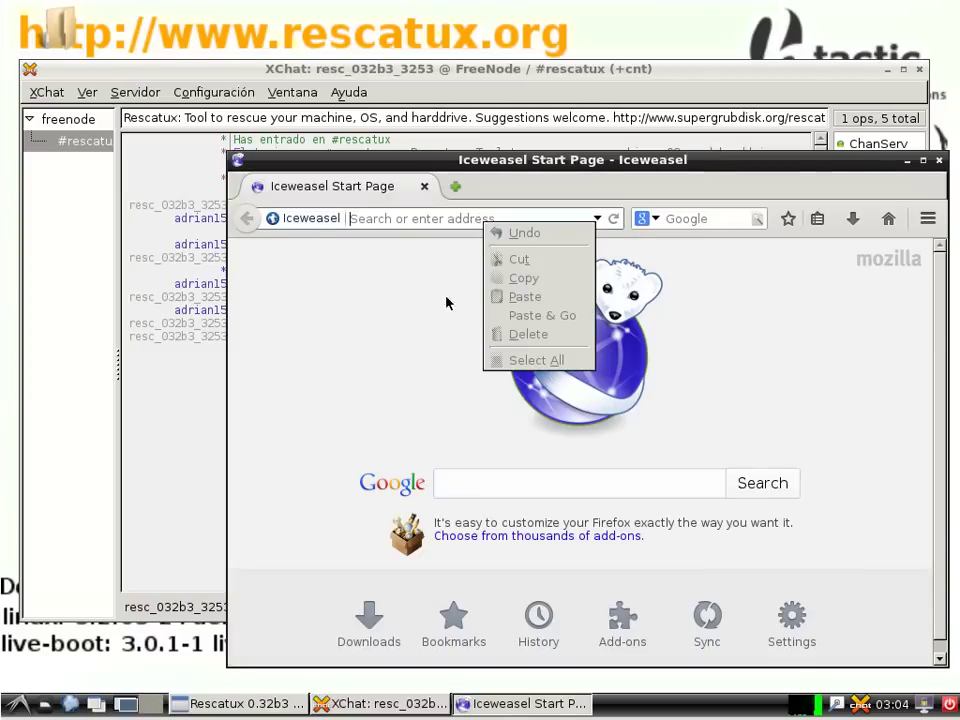
right_click(381, 258)
click(430, 311)
click(491, 704)
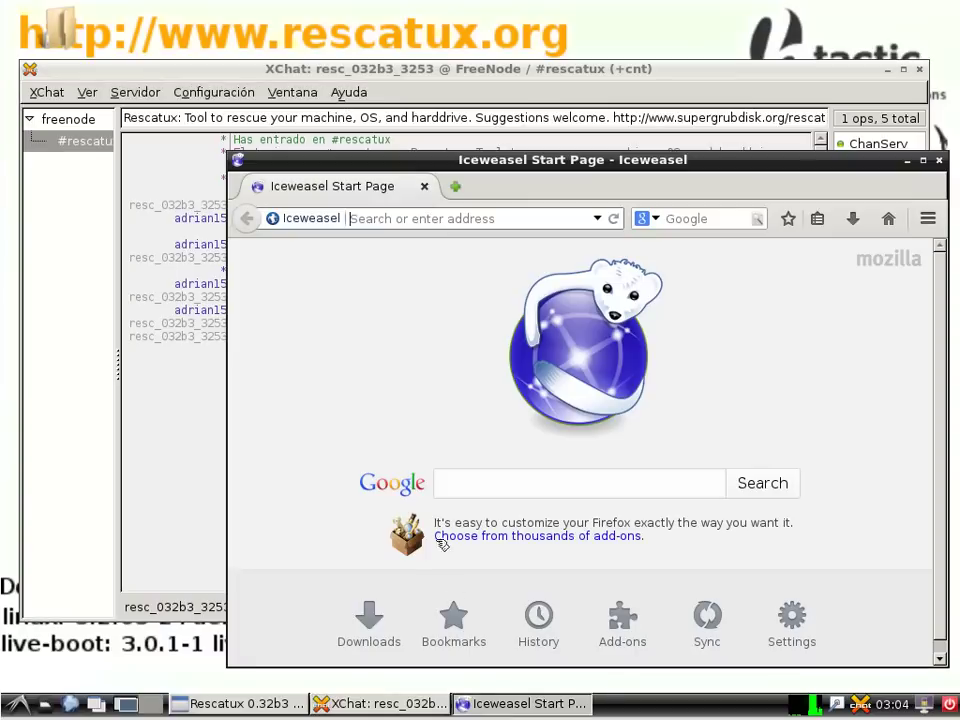
right_click(392, 220)
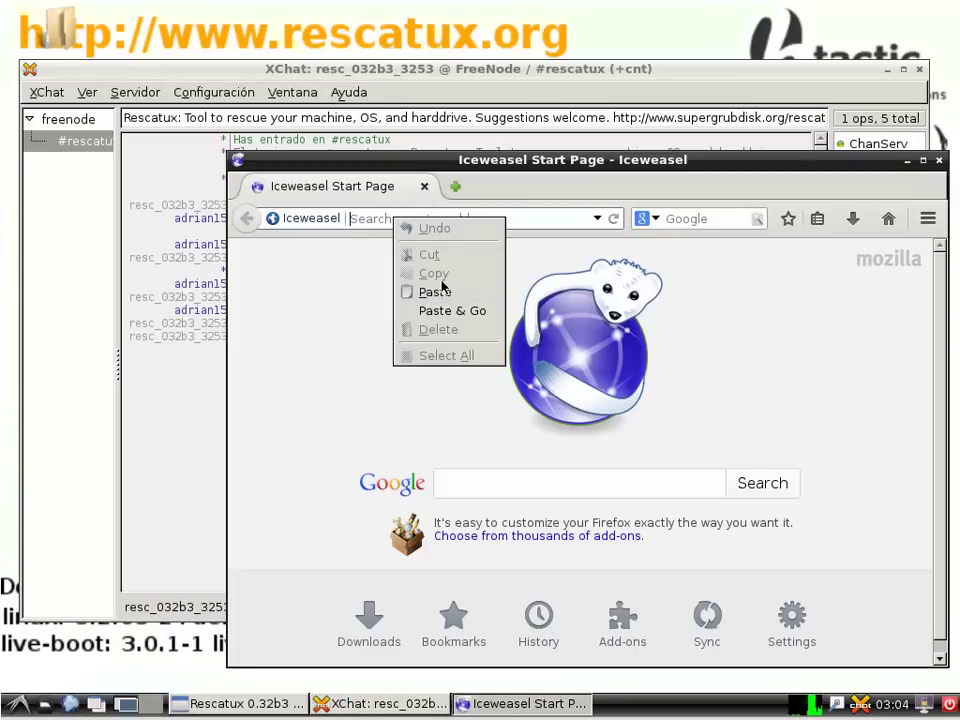
click(452, 310)
click(923, 160)
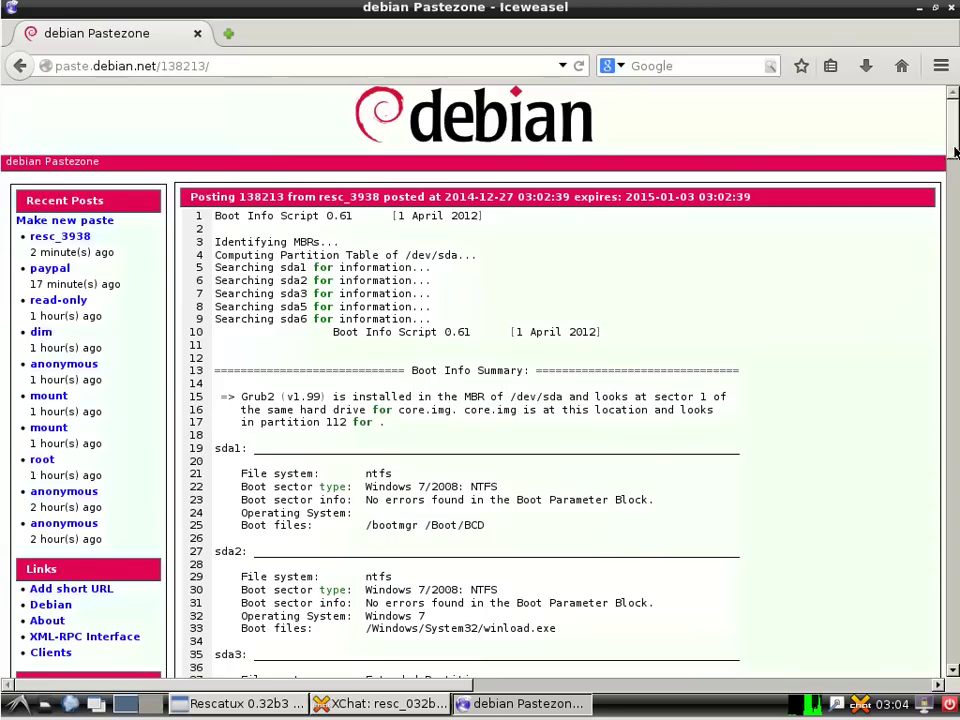
Step: Scroll through the Boot Info Script log to the end, then close Iceweasel
scroll(560, 380, down, 20)
drag(953, 308, 949, 654)
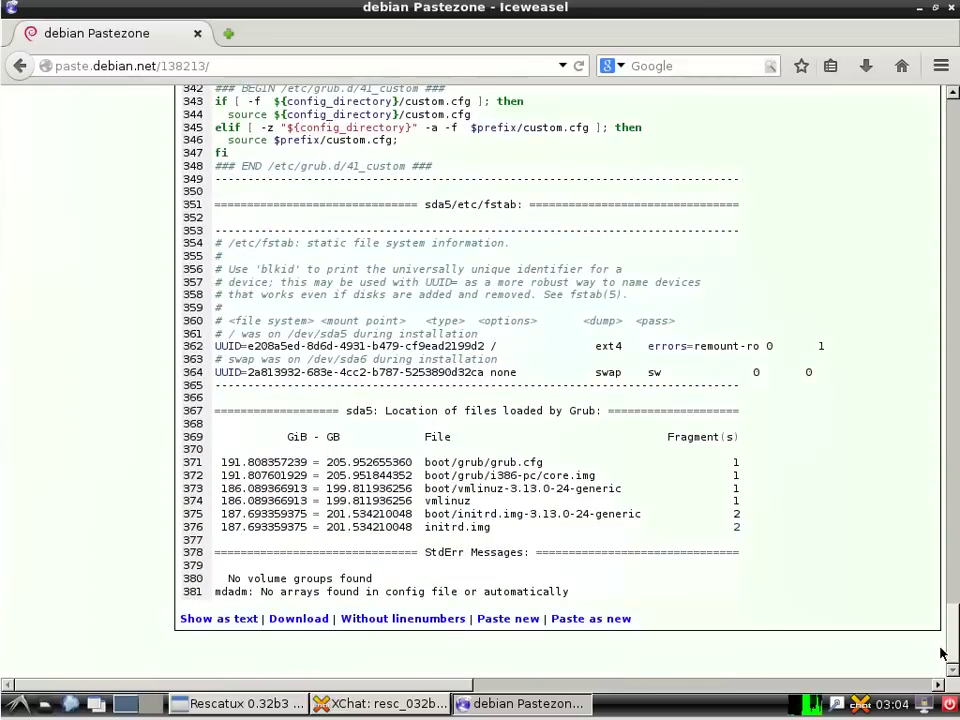
drag(316, 684, 417, 684)
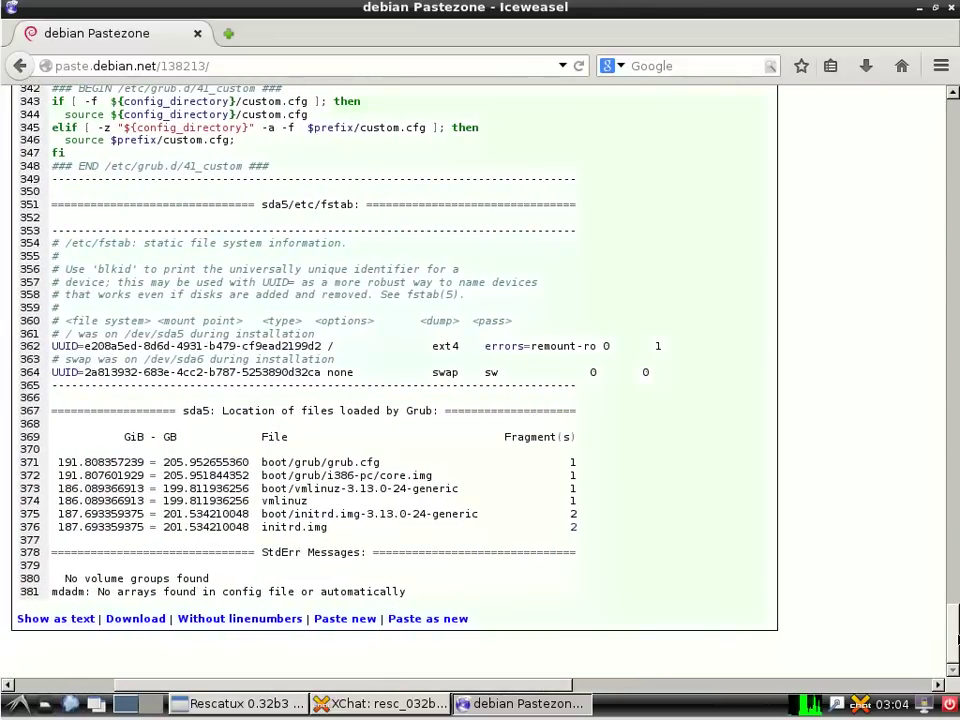
drag(955, 640, 940, 108)
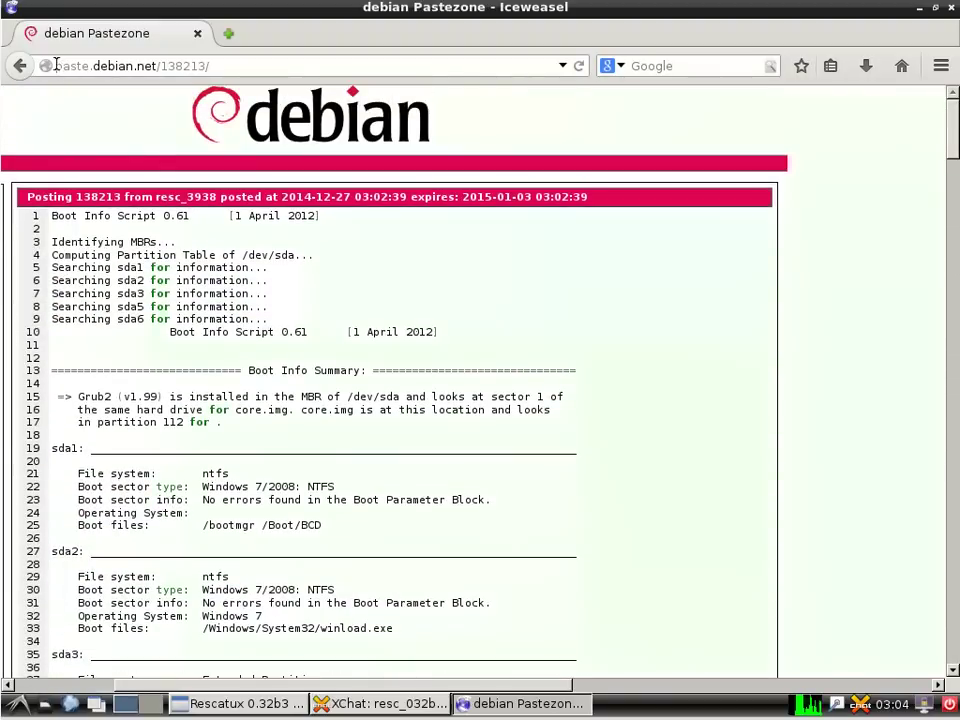
key(ctrl+w)
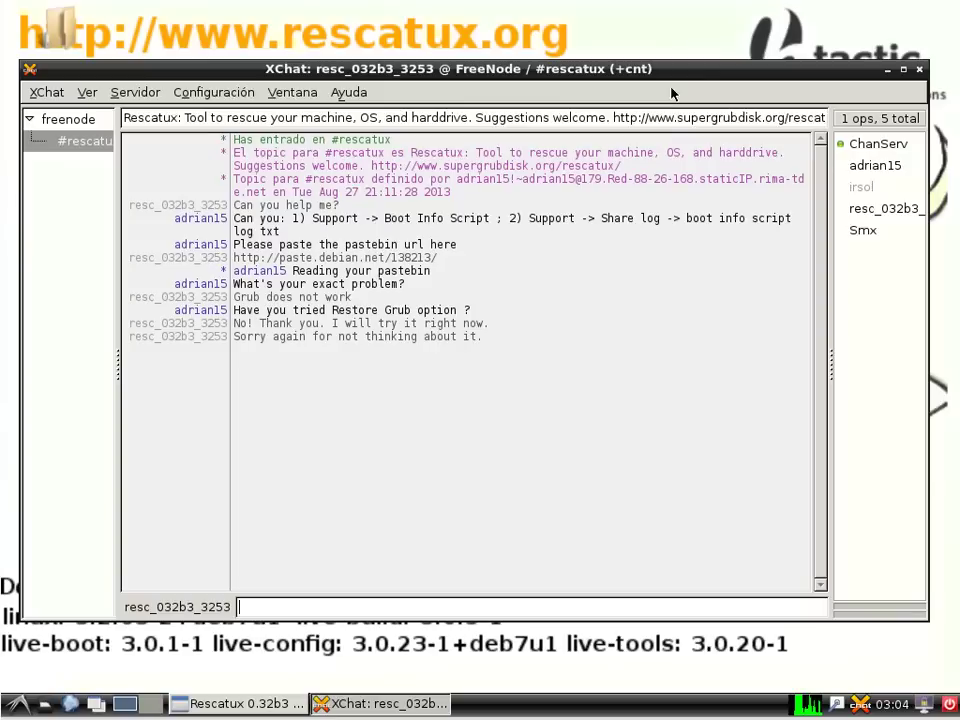
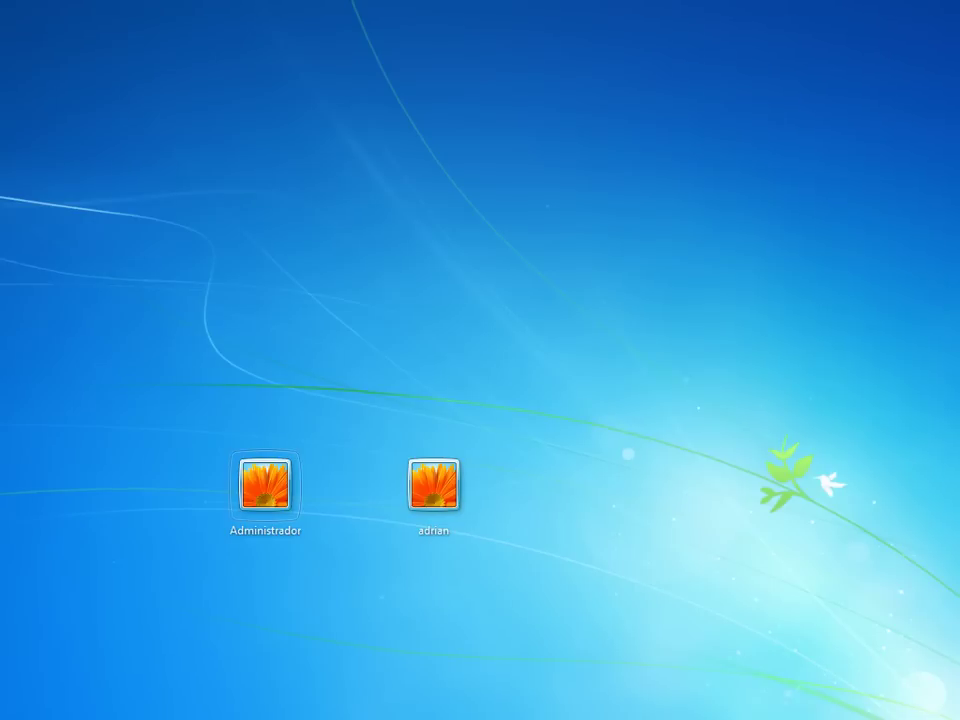
Step: Sign in as adrian and open Administración de equipos, showing Usuarios under Usuarios y grupos locales
click(447, 496)
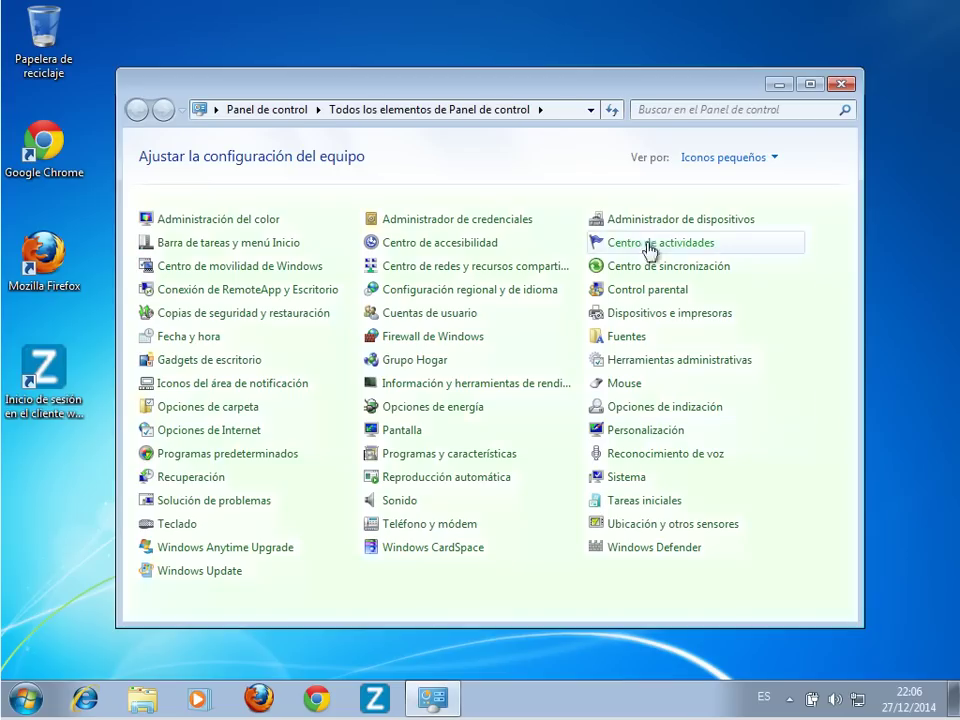
click(638, 362)
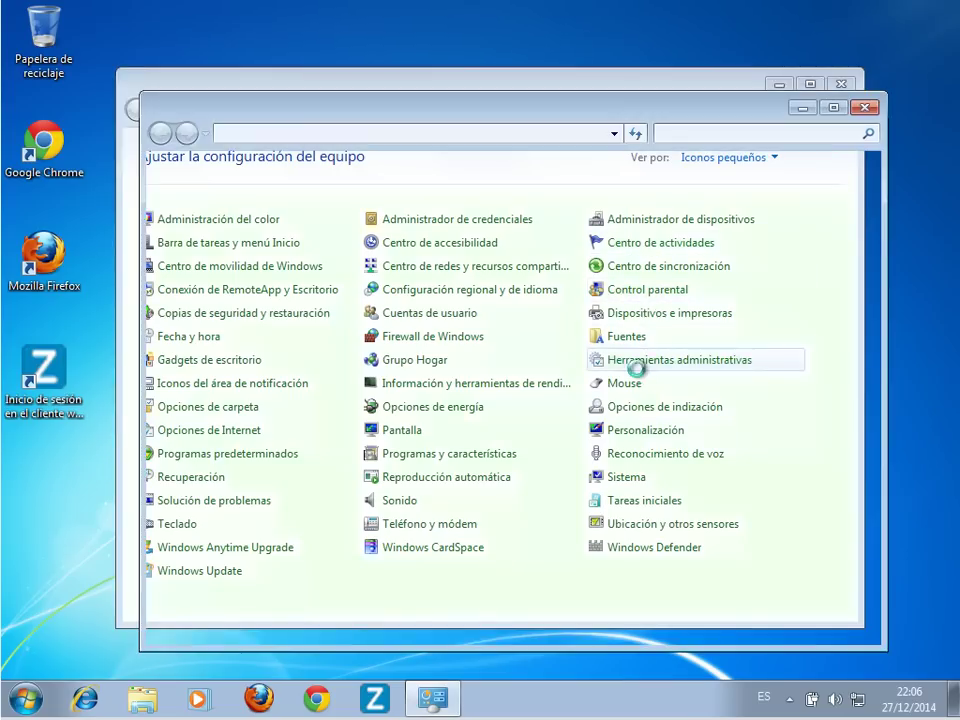
double_click(388, 224)
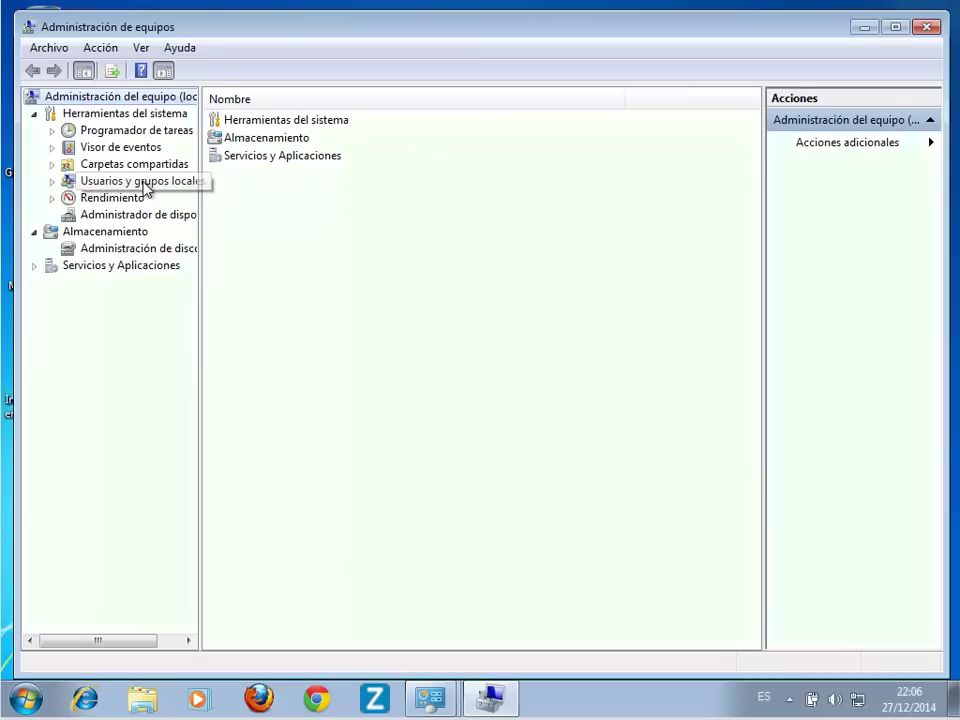
click(144, 183)
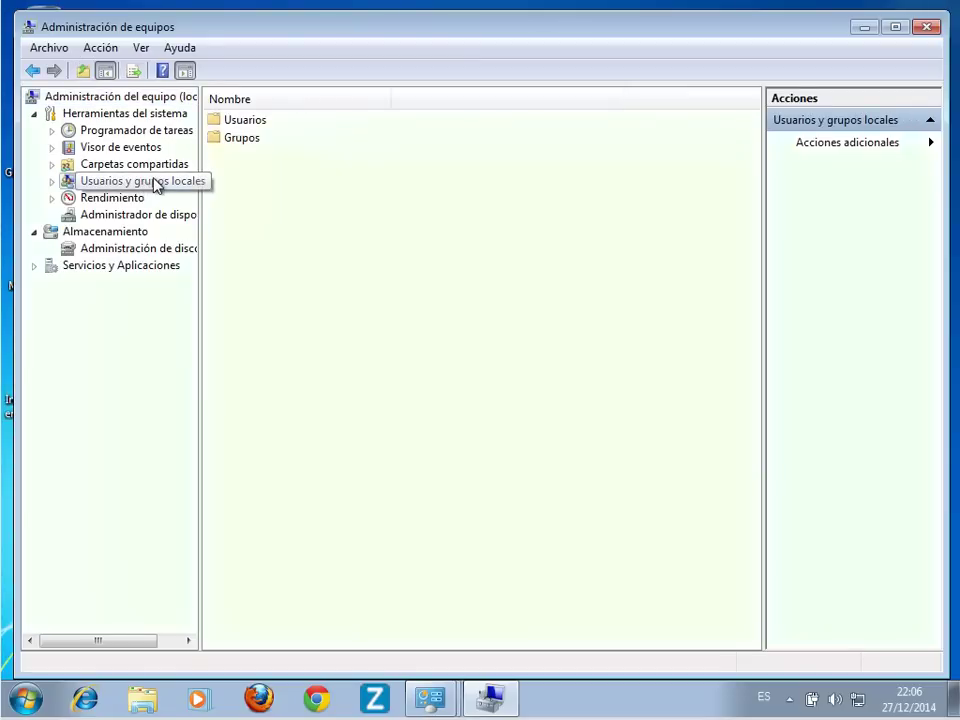
double_click(246, 123)
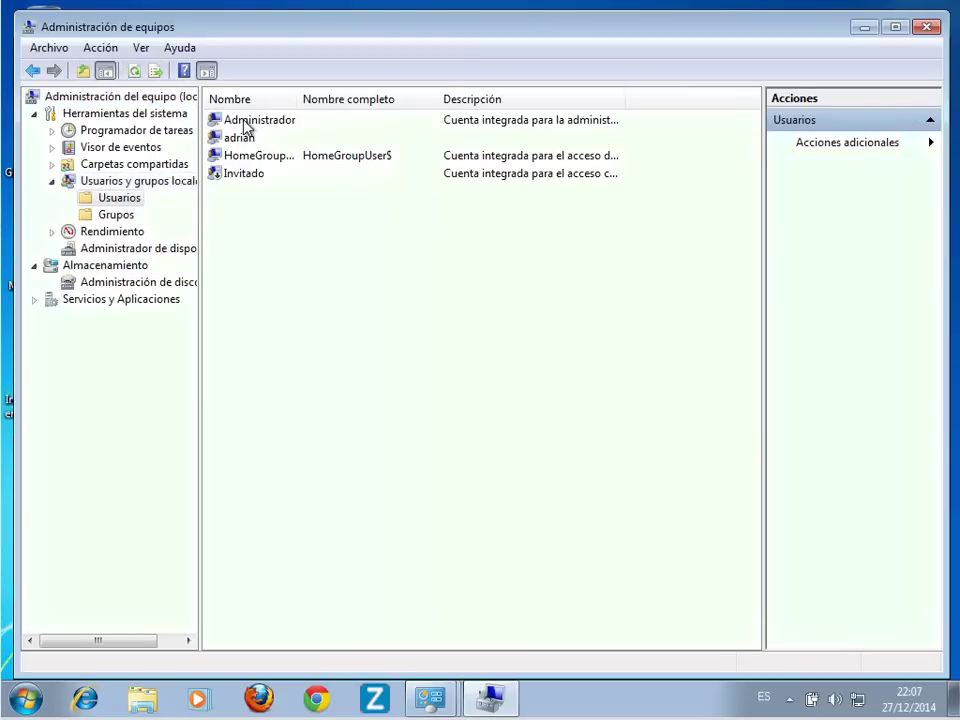
Step: Choose Establecer contraseña for adrian, accept the warning, and switch to the password generator in Chrome
click(246, 141)
right_click(246, 141)
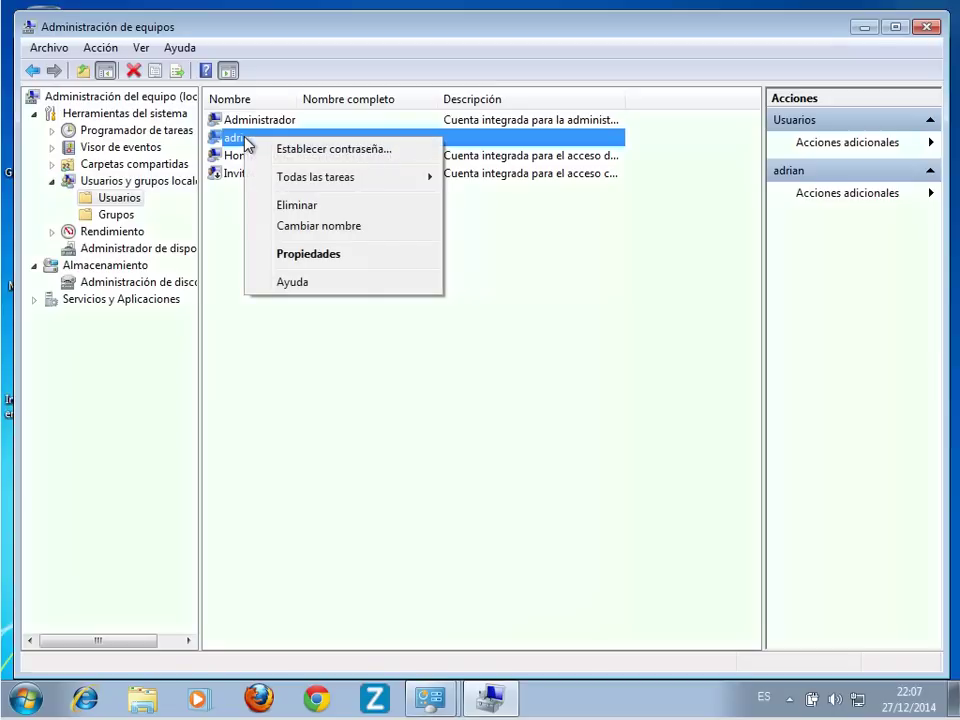
click(302, 150)
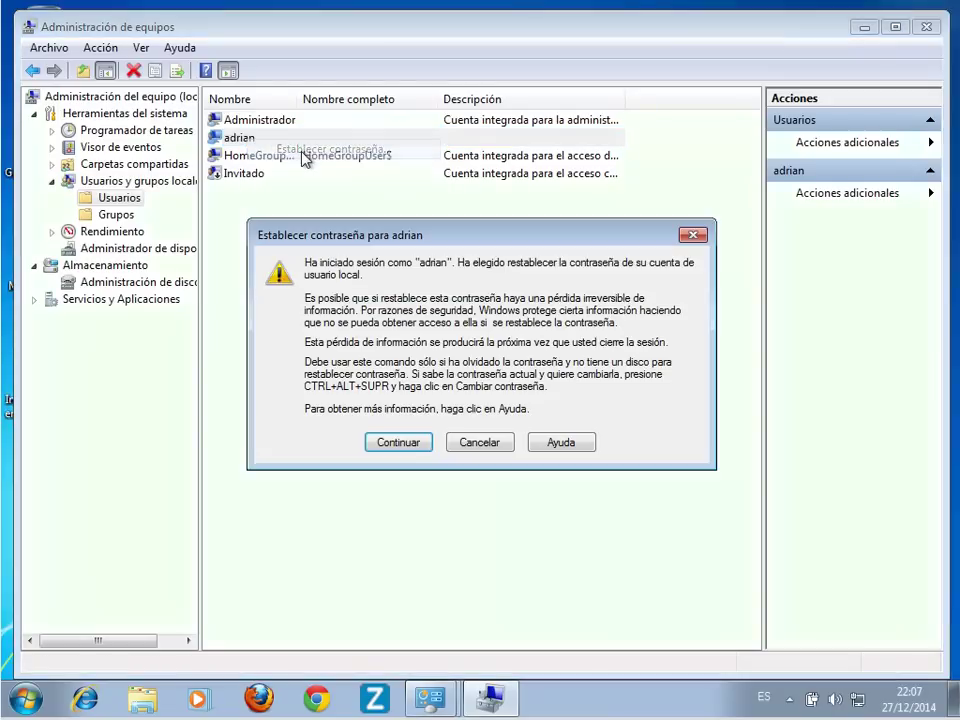
click(399, 443)
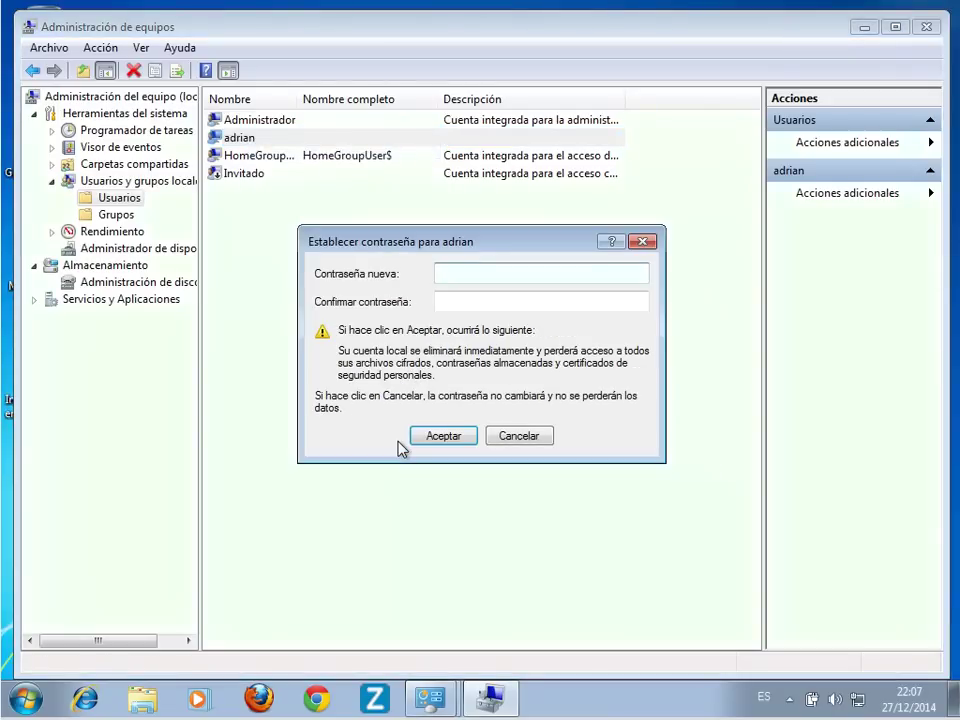
key(alt+Tab)
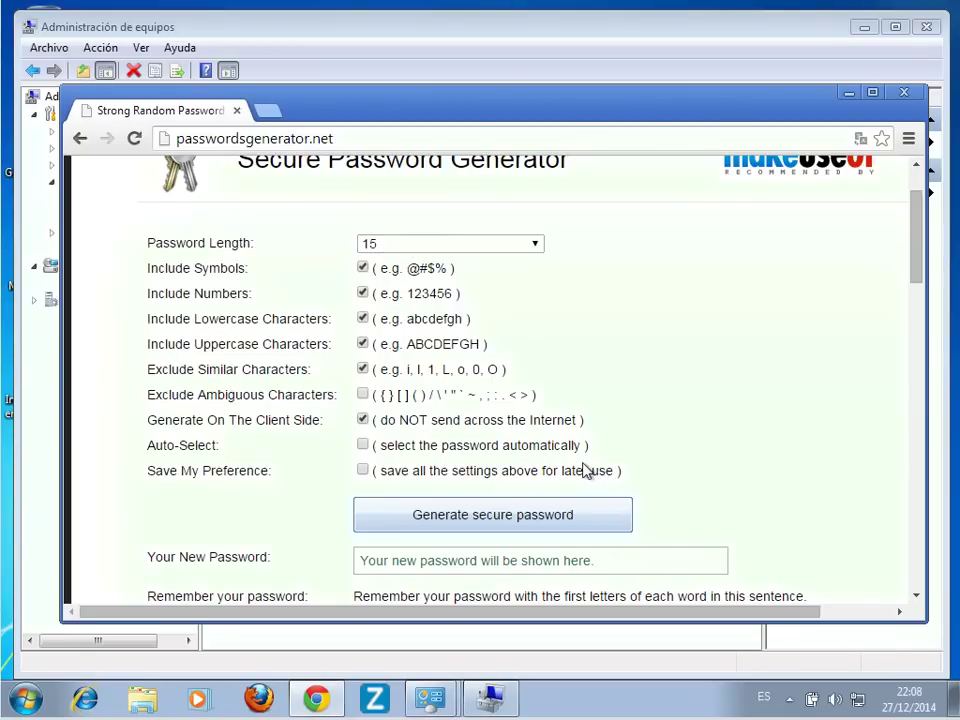
Step: Generate a random password with Include Symbols unchecked and copy it
click(570, 522)
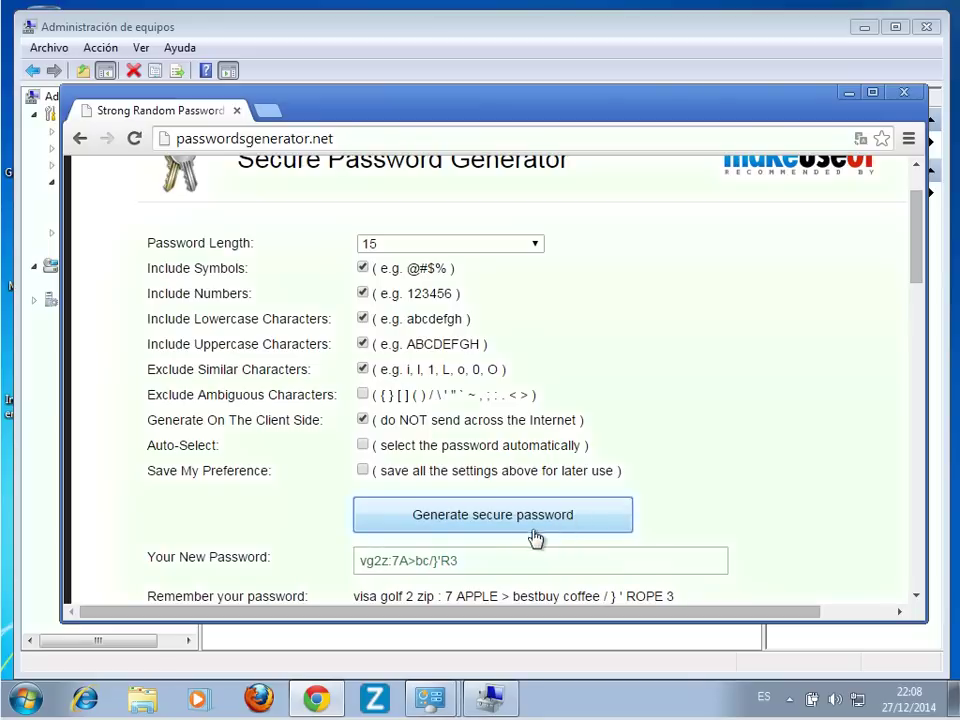
click(362, 267)
click(565, 513)
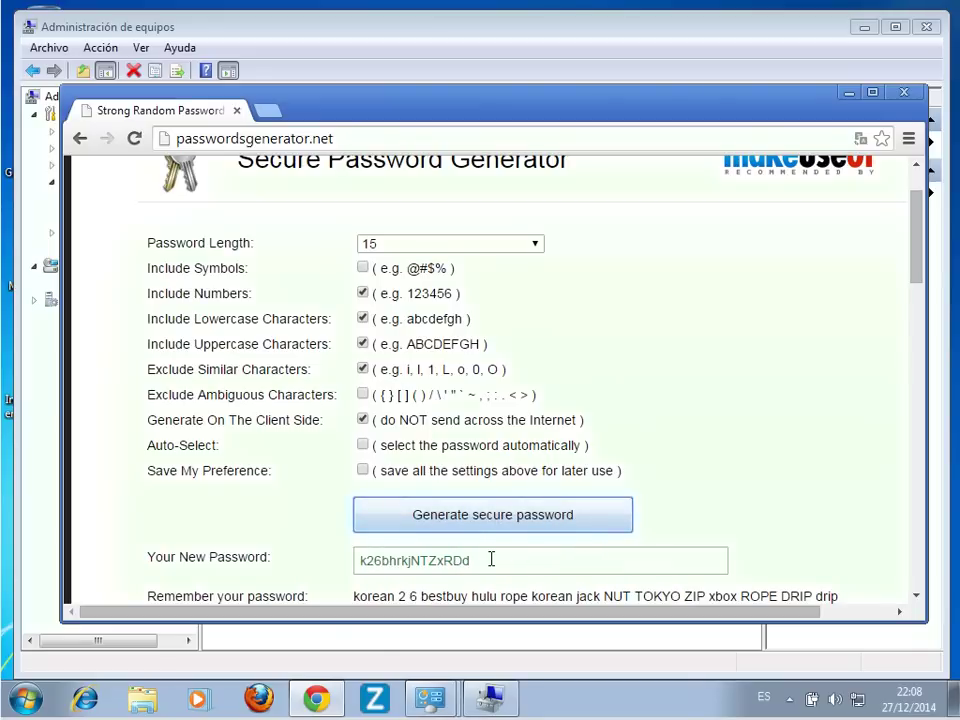
drag(491, 560, 223, 557)
right_click(421, 563)
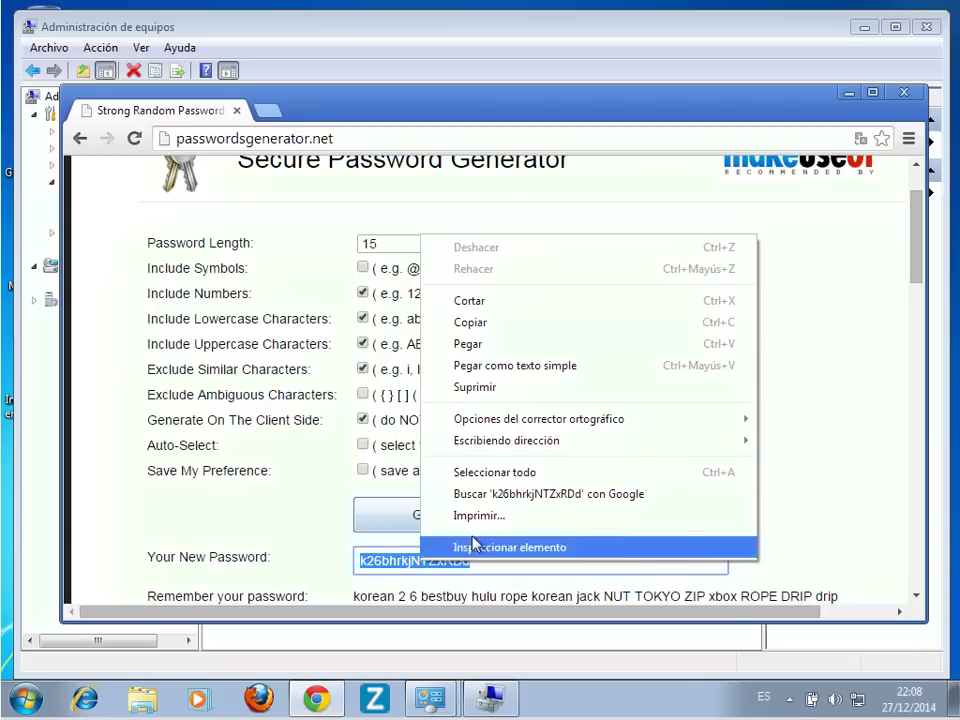
click(530, 322)
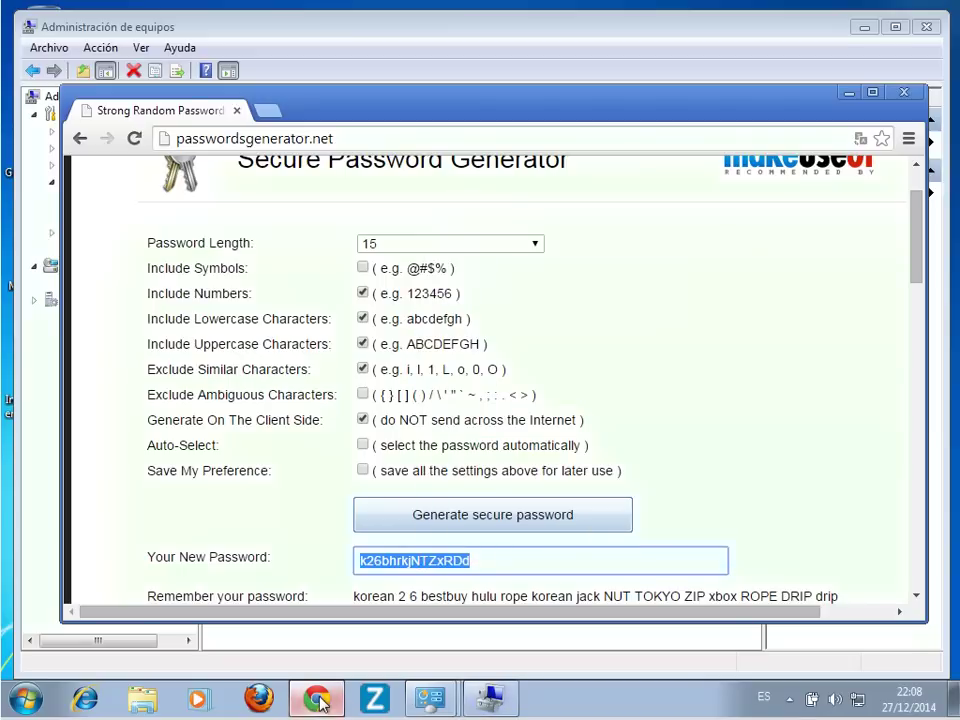
Step: Paste the copied password into both new-password fields and confirm it for adrian
click(849, 92)
right_click(477, 274)
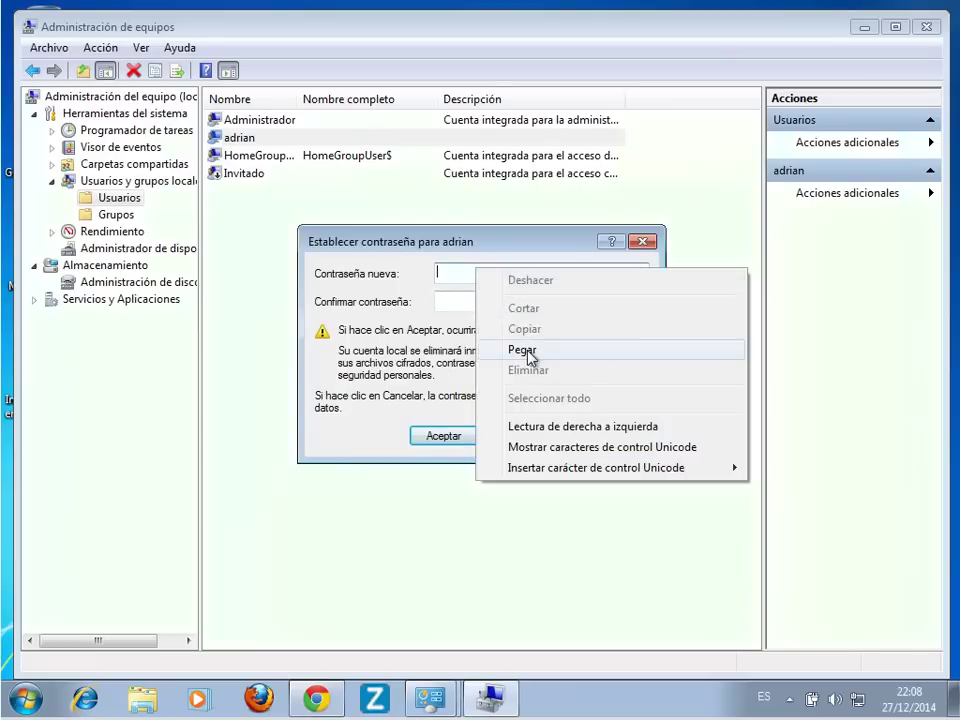
click(530, 354)
right_click(490, 301)
click(535, 384)
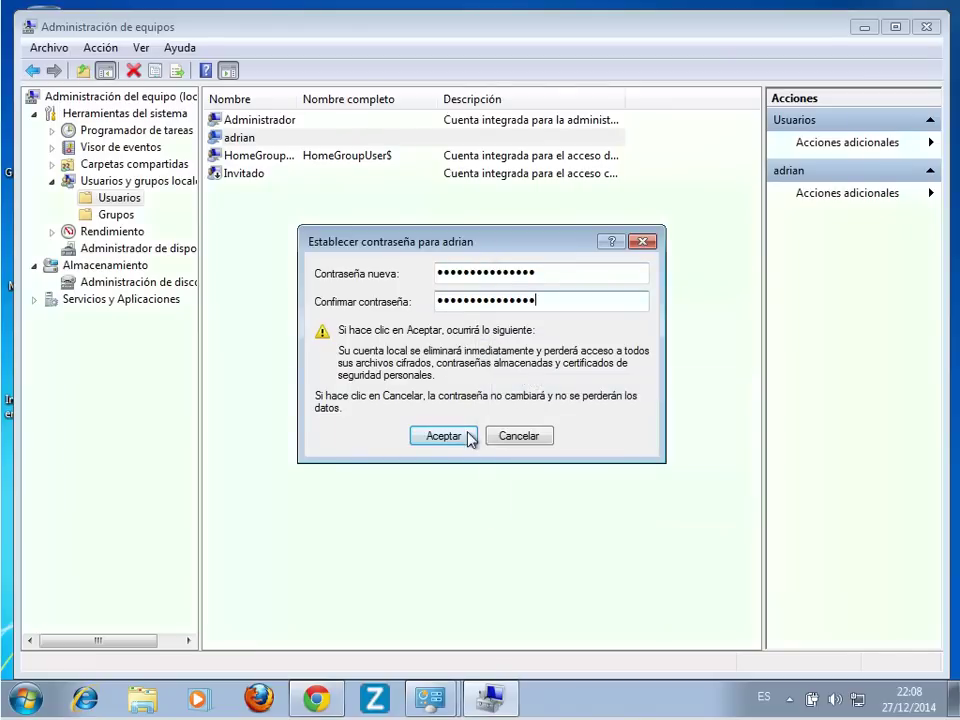
click(462, 439)
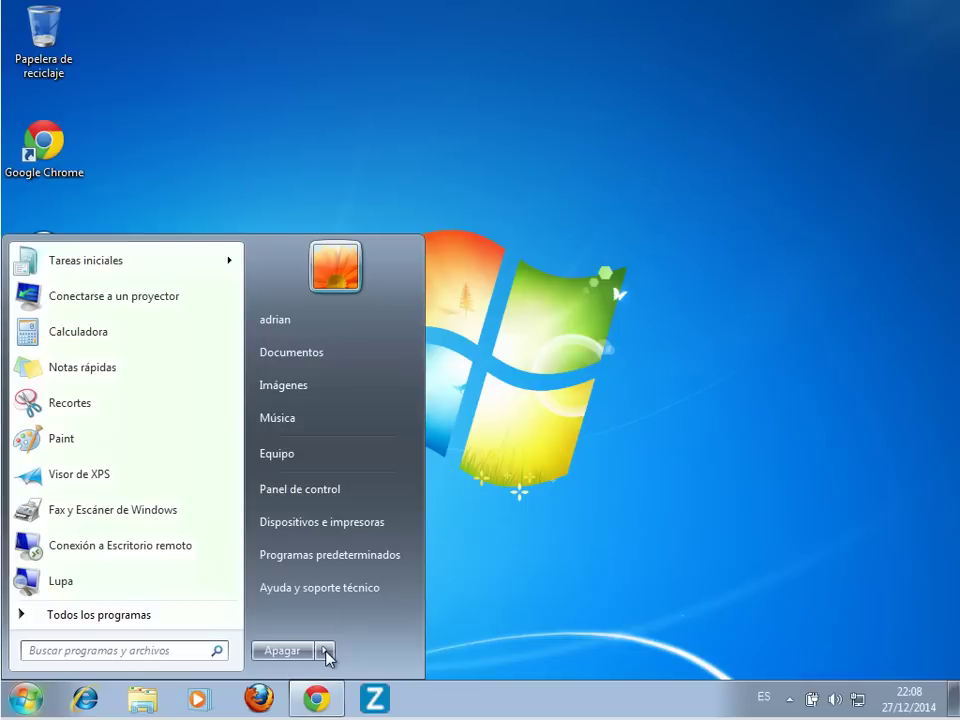
Step: Log off, attempt to sign in as adrian with a password, and dismiss the incorrect-password error
mouse_move(324, 651)
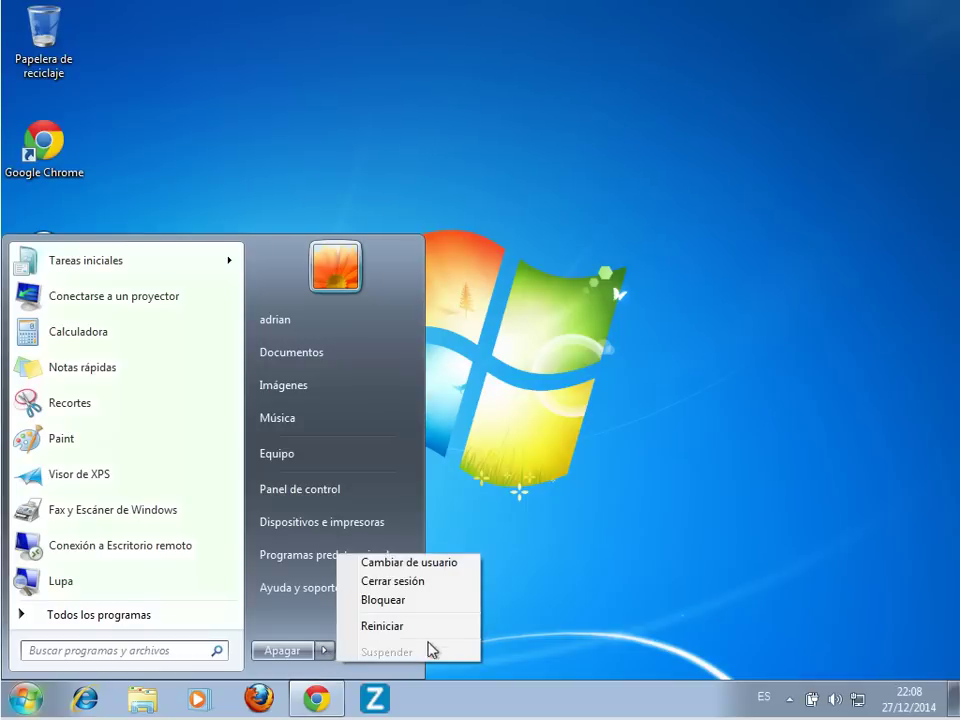
click(440, 584)
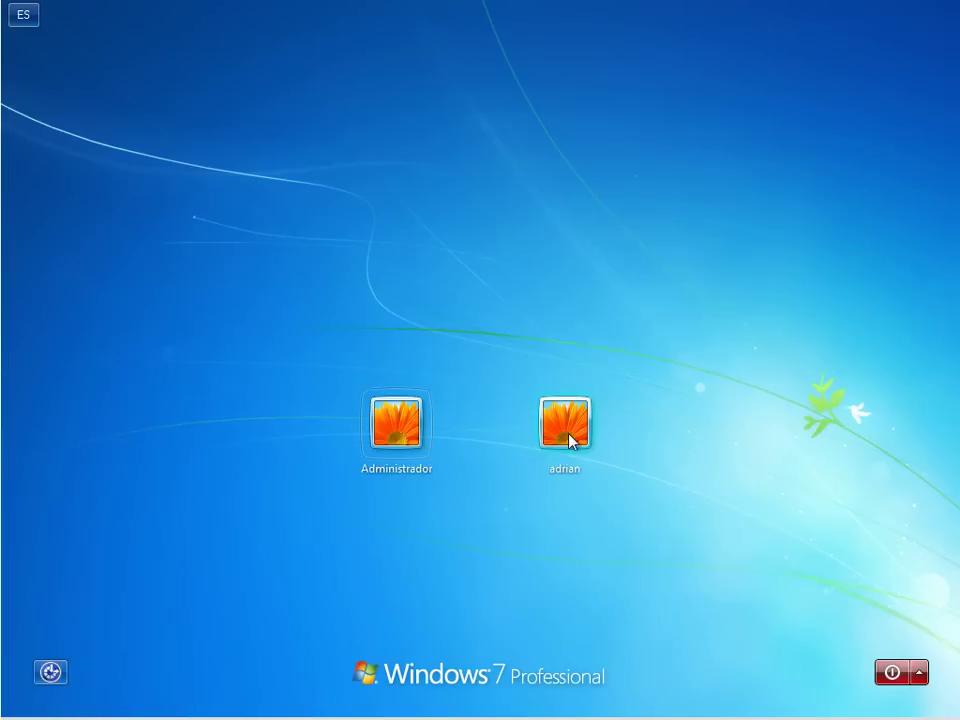
click(570, 438)
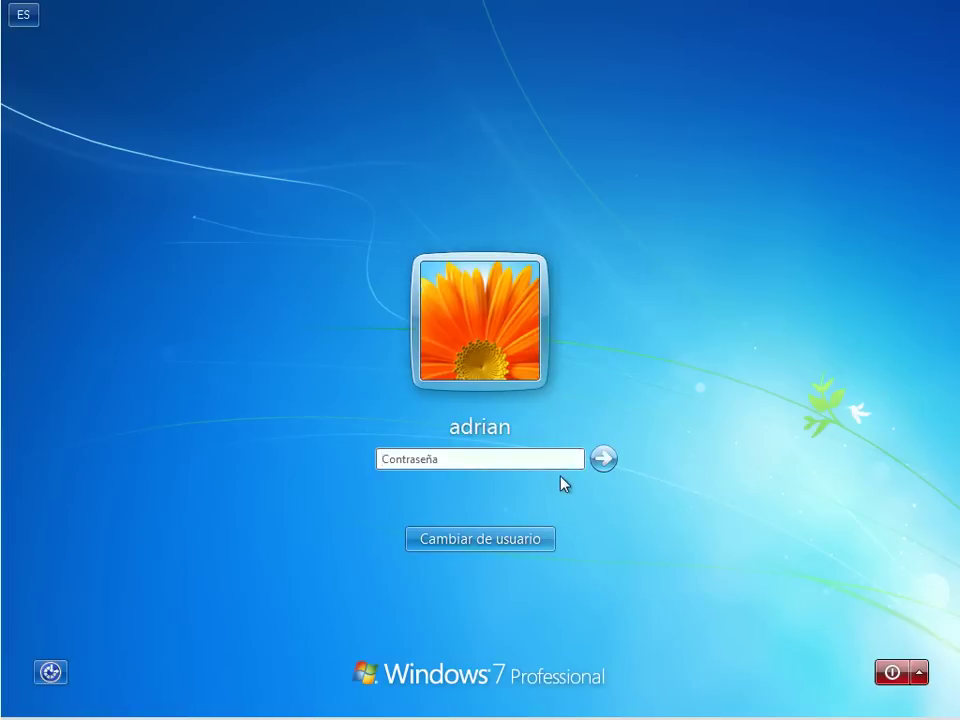
text(••••••••••••)
key(Return)
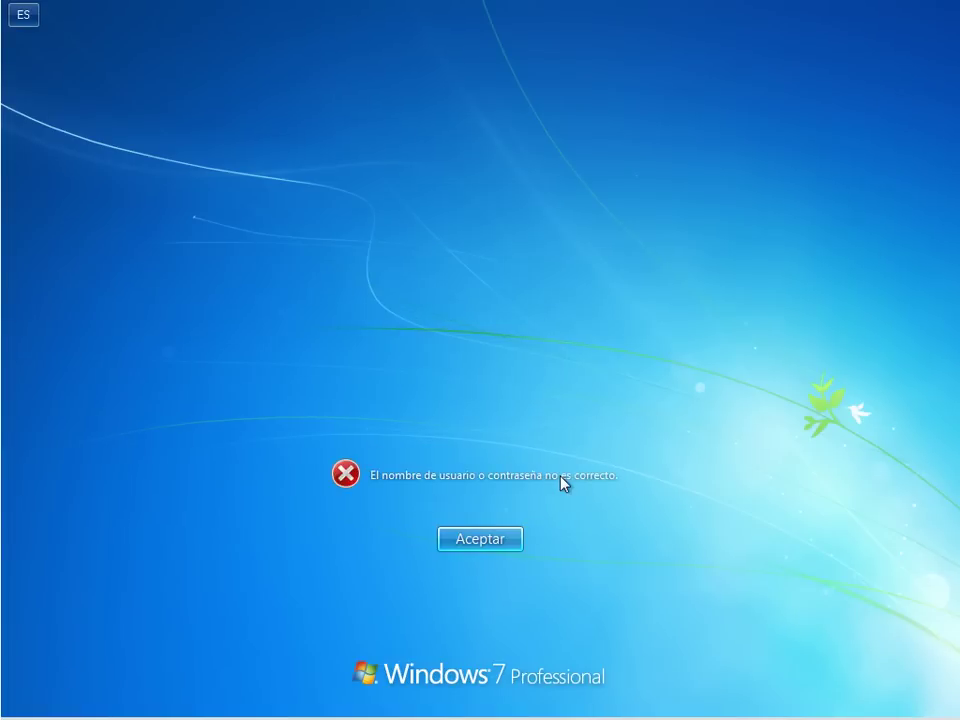
click(480, 539)
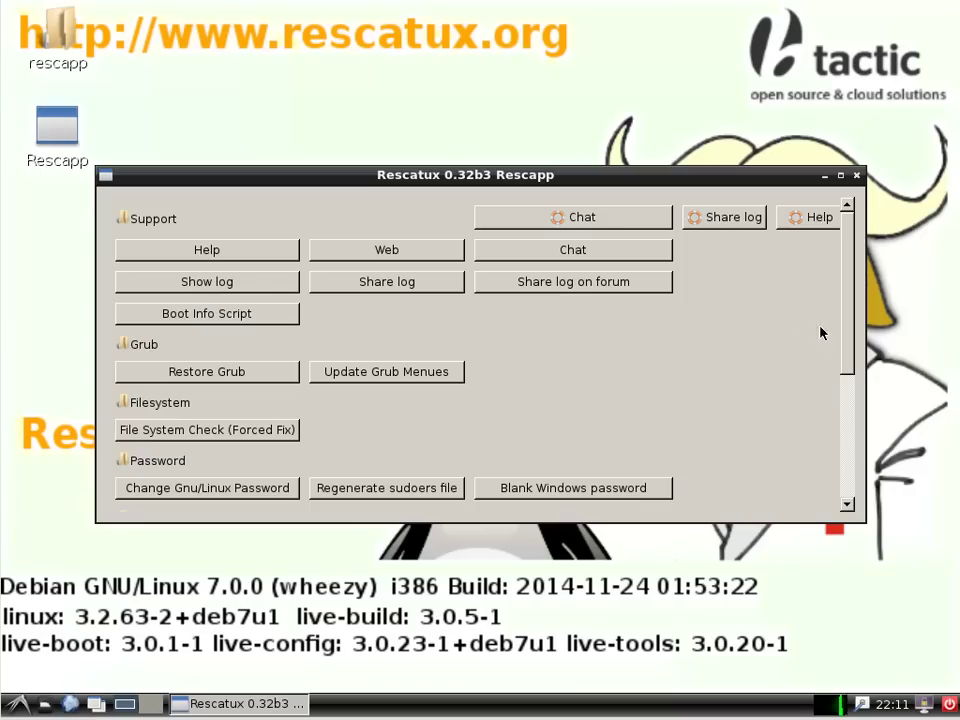
Step: Scroll the Rescapp window down to the Windows tools like Blank Windows password and Unlock Windows user
drag(849, 311, 857, 441)
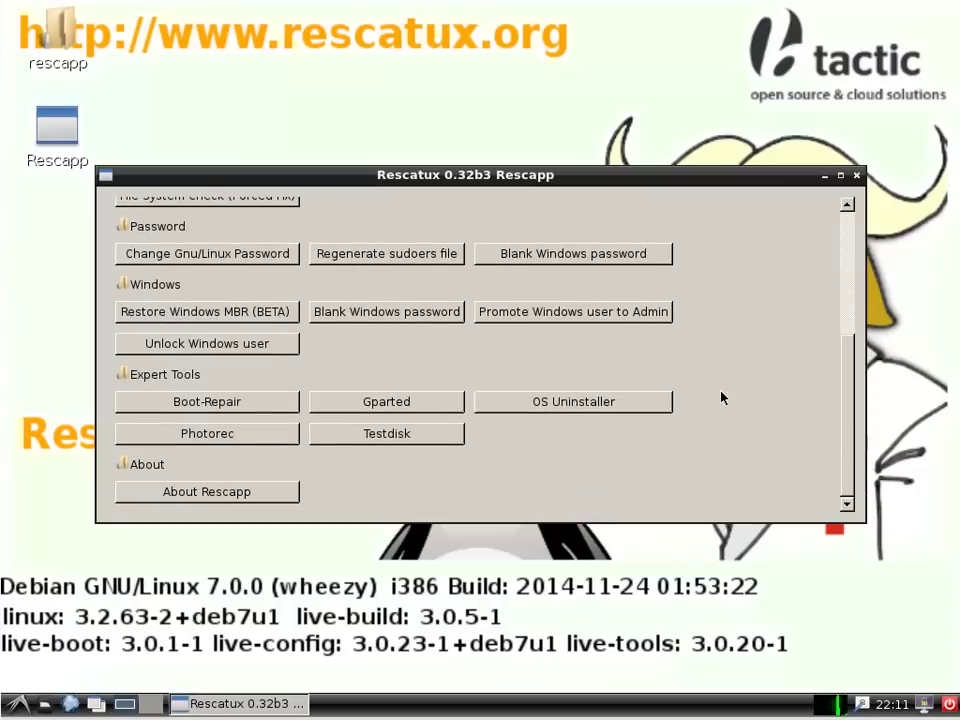
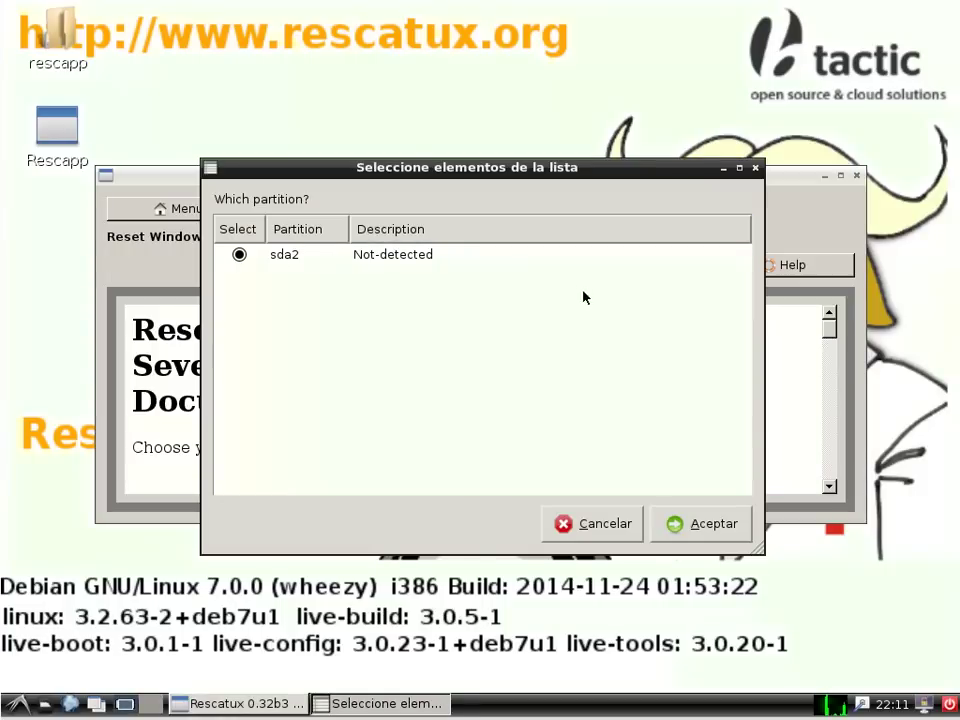
Step: Confirm sda2 as the Windows partition for the Rescatux password reset
click(712, 526)
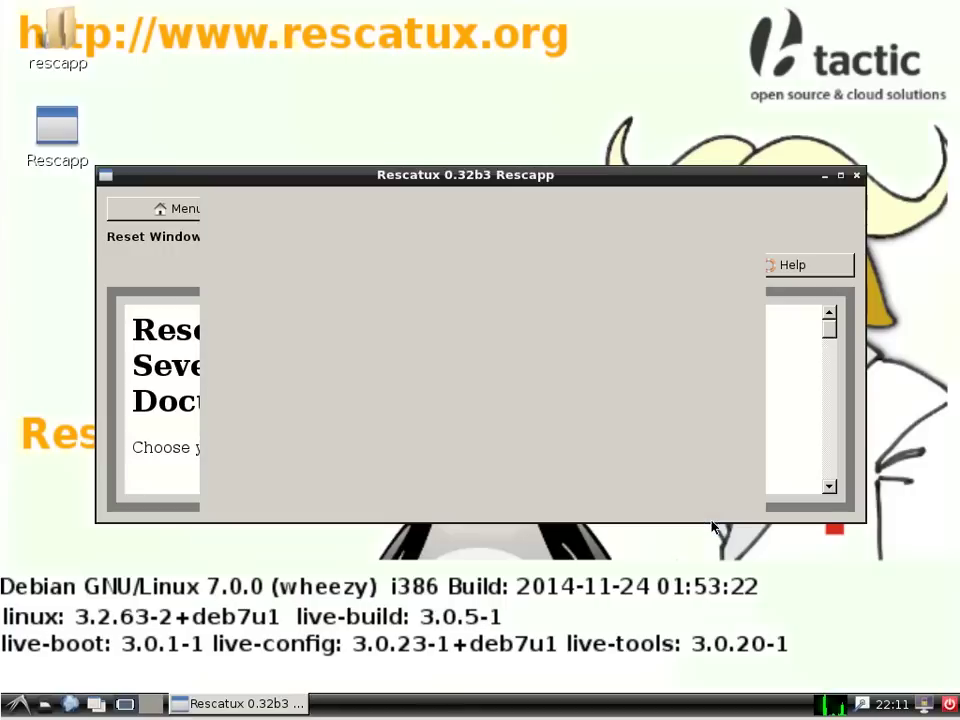
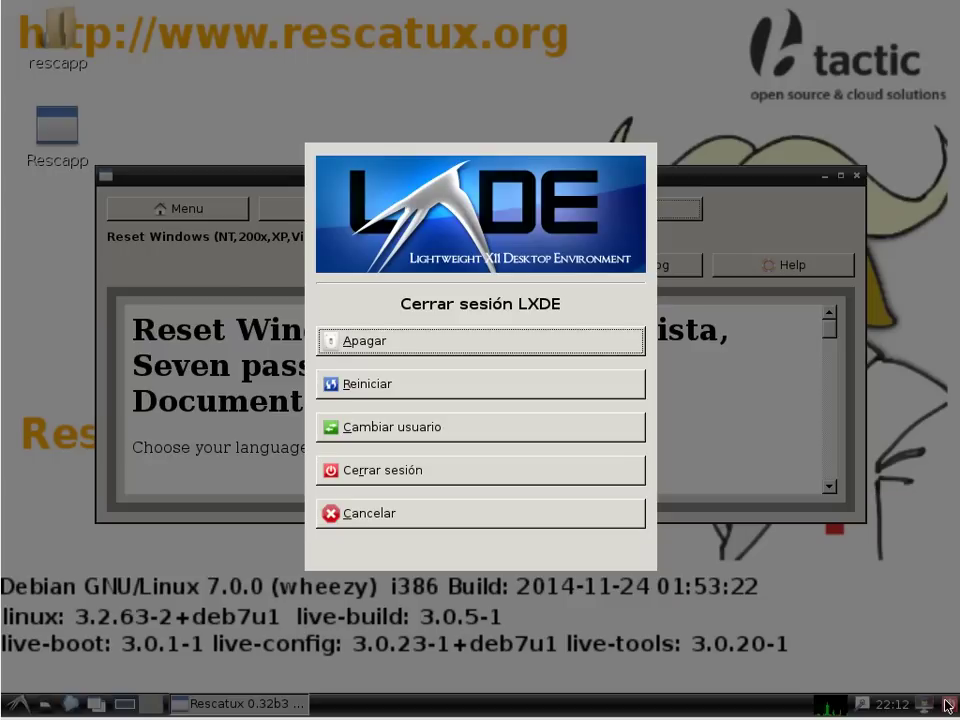
Step: Reboot the VM from the Rescatux live system and boot the Windows 7 GRUB entry
click(379, 388)
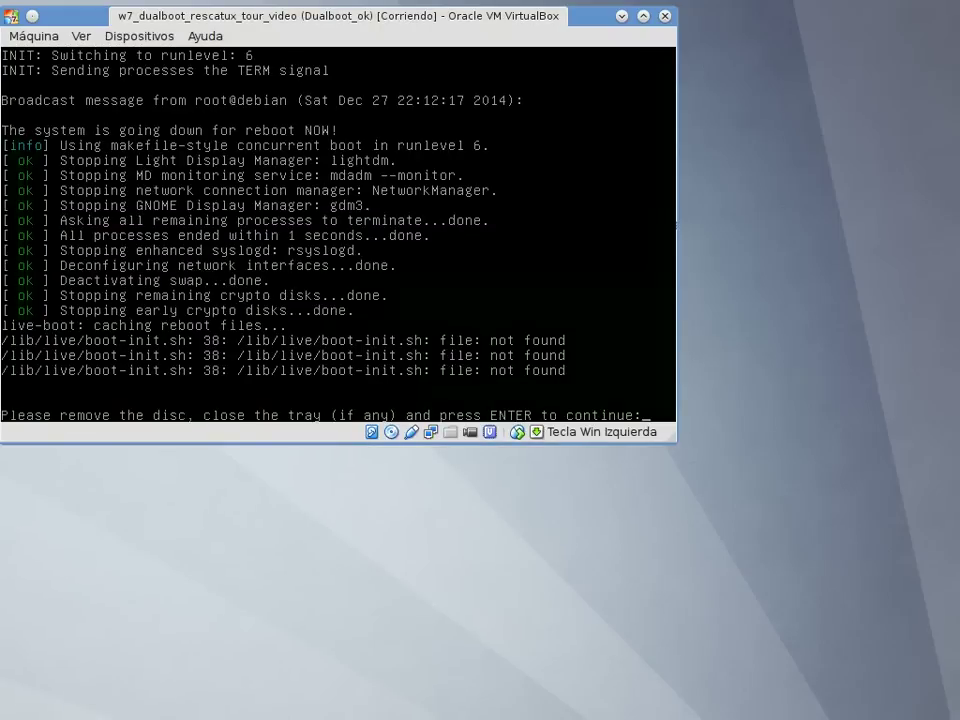
key(Return)
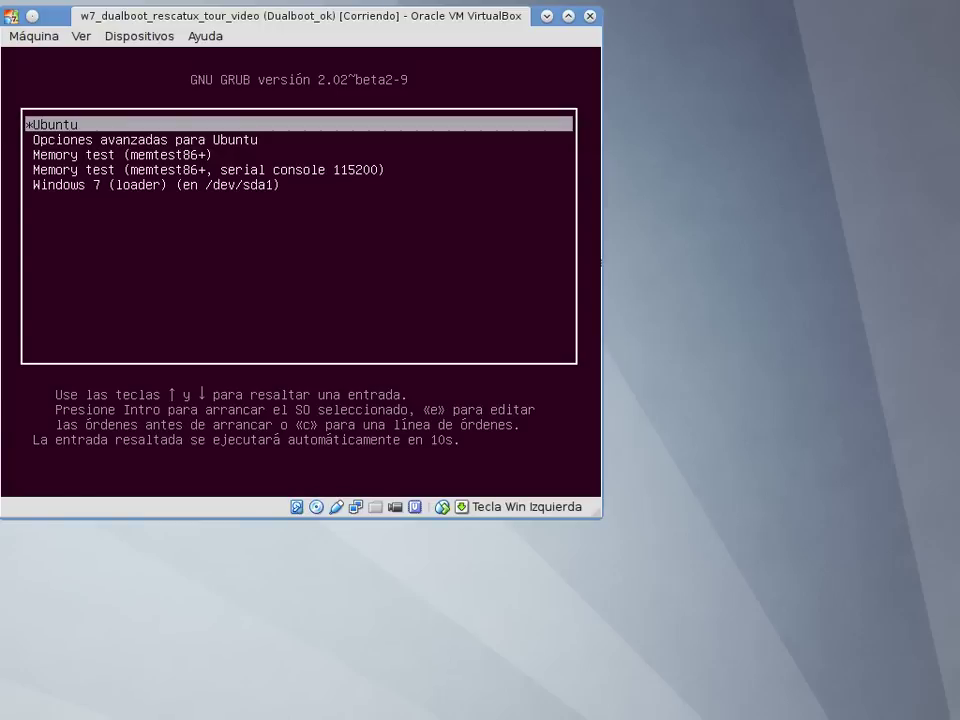
key(Down)
key(Down)
key(Down)
key(Down)
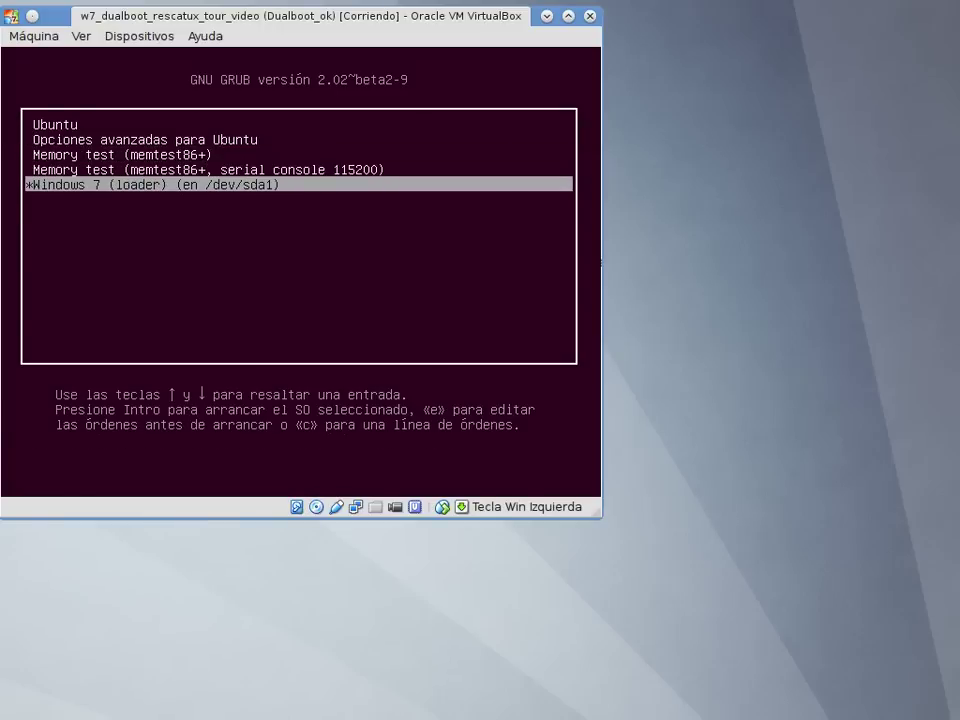
key(Return)
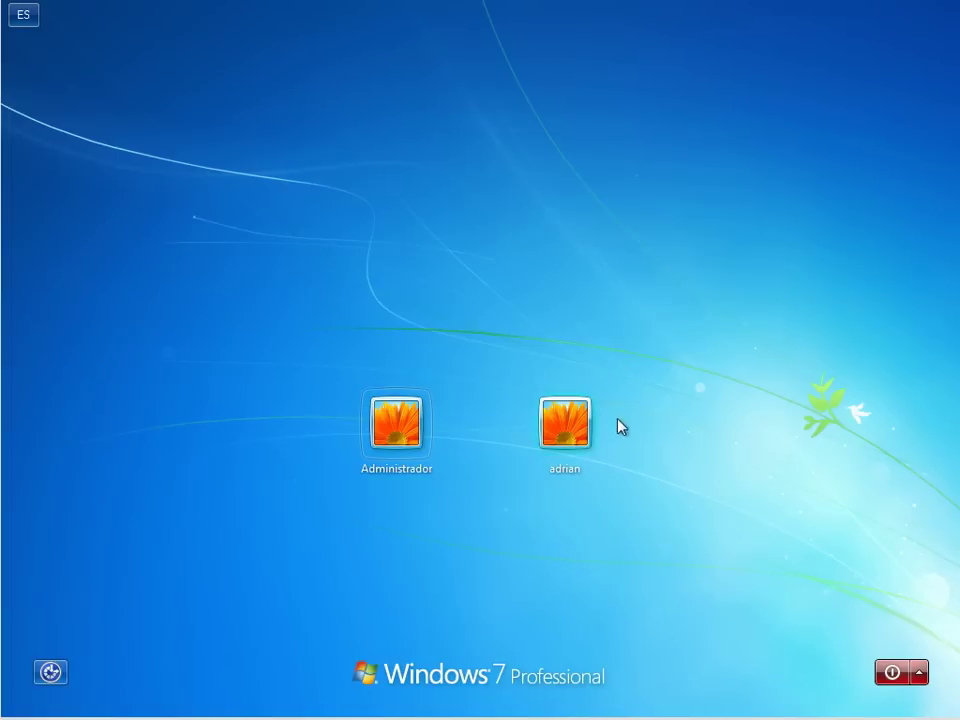
Step: Sign in to the Windows 7 user account, then shut Windows down with Apagar
click(565, 424)
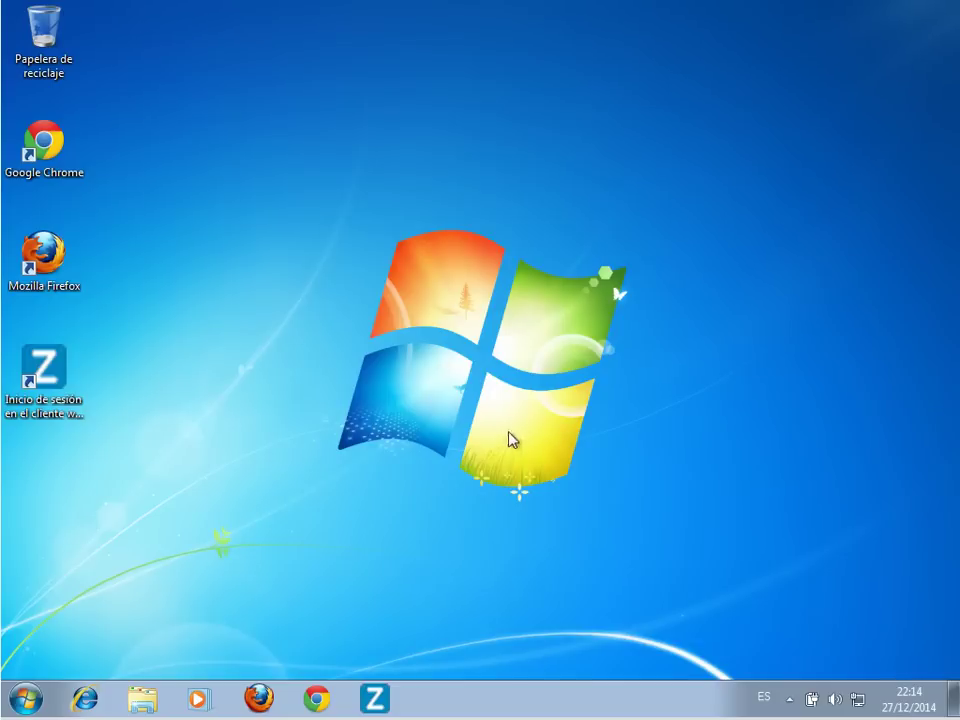
click(22, 703)
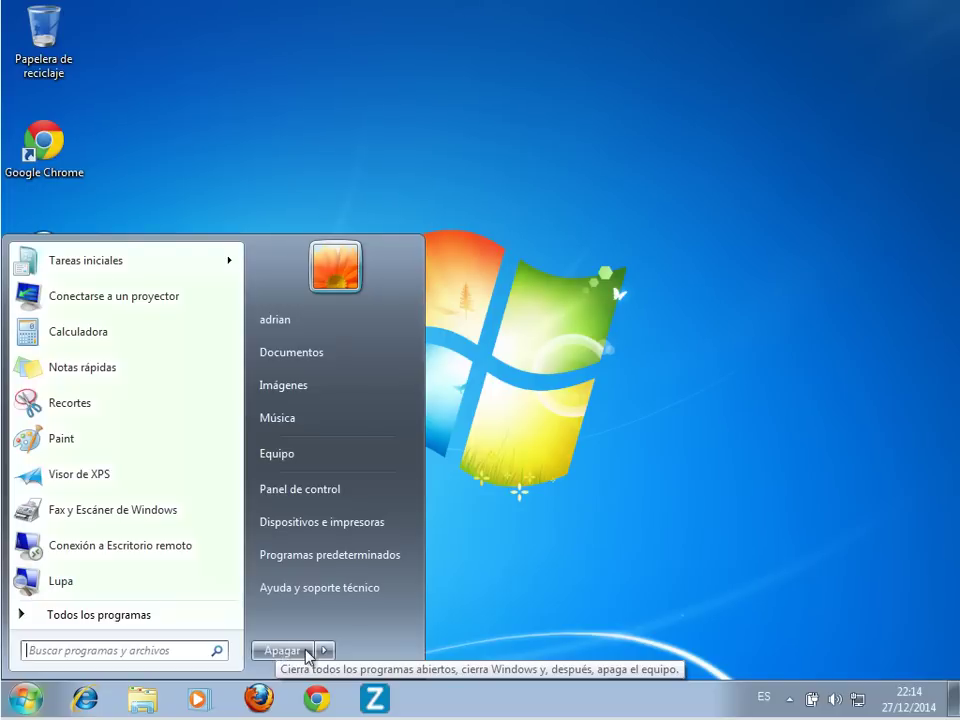
click(304, 654)
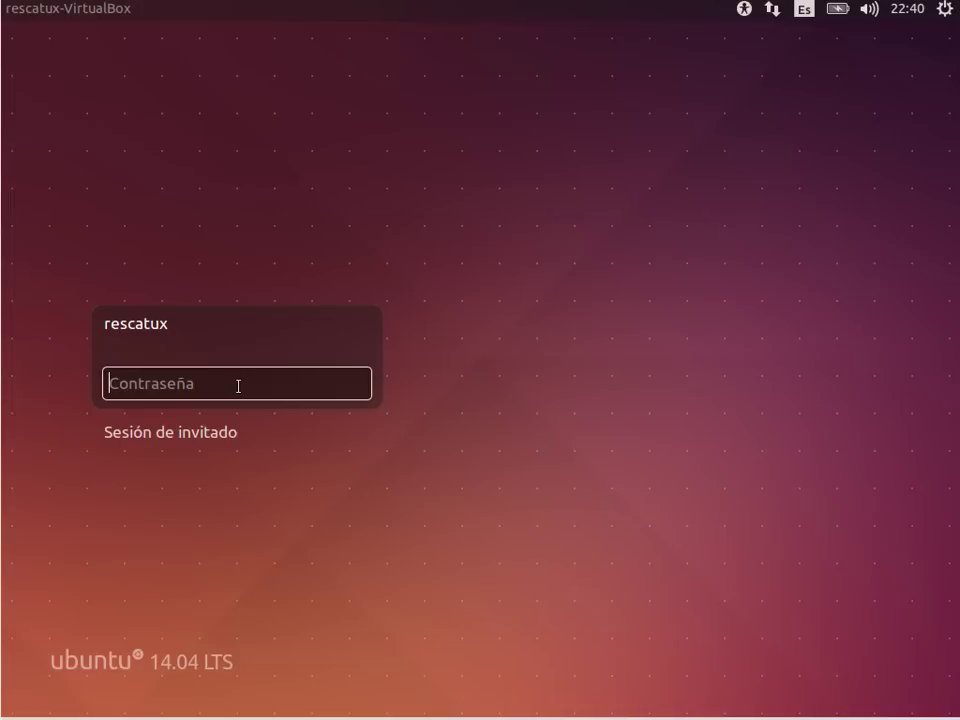
Step: Log in to Ubuntu with the account password and generate a new secure password
text(rescatux)
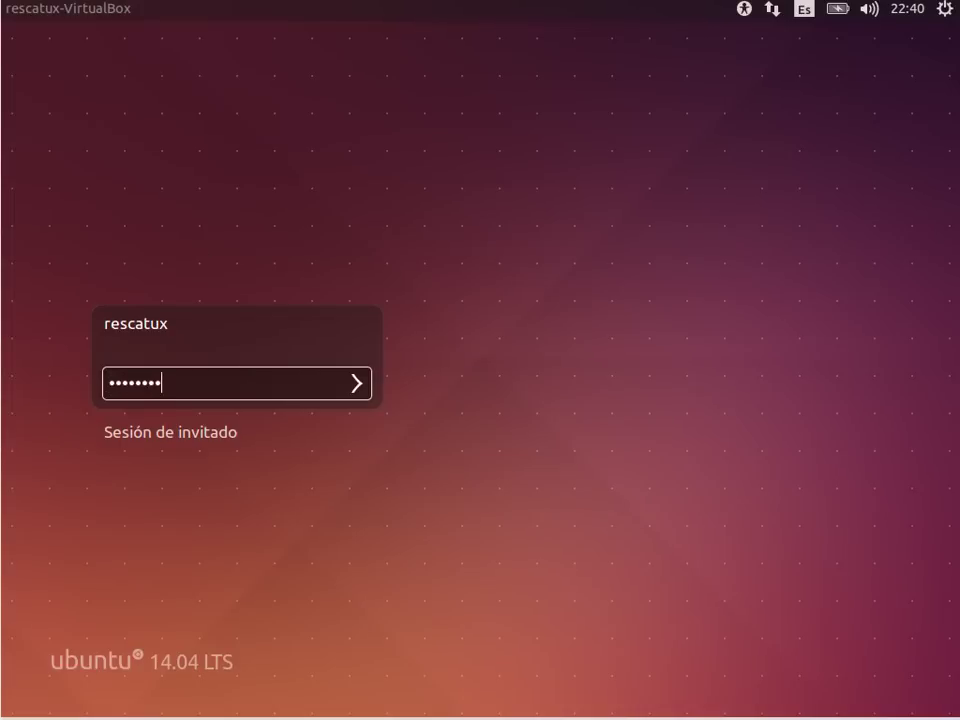
key(Return)
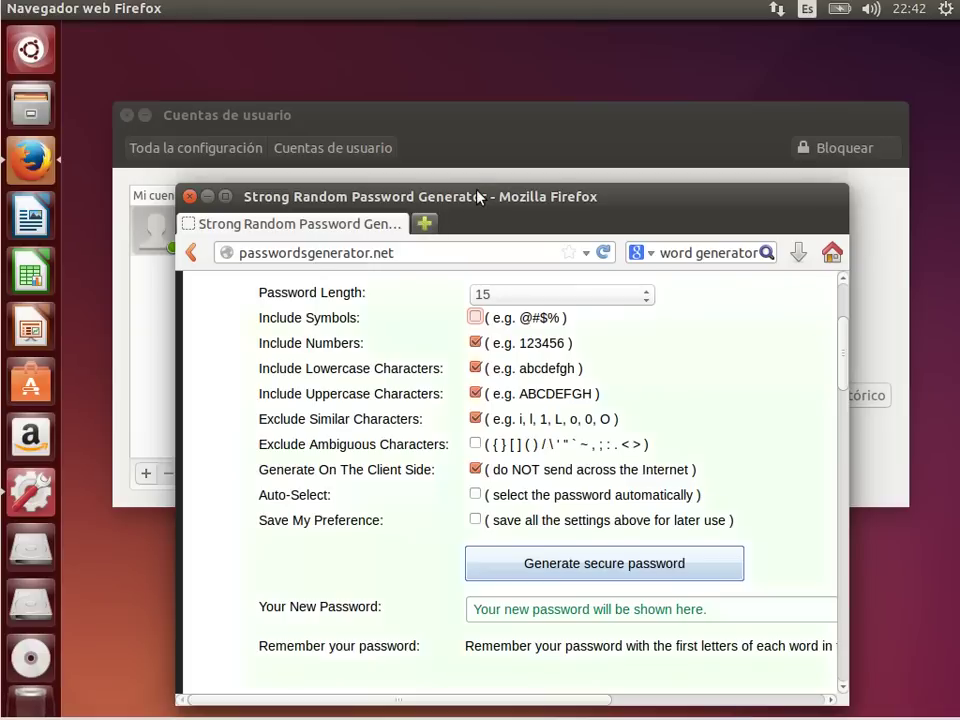
click(568, 566)
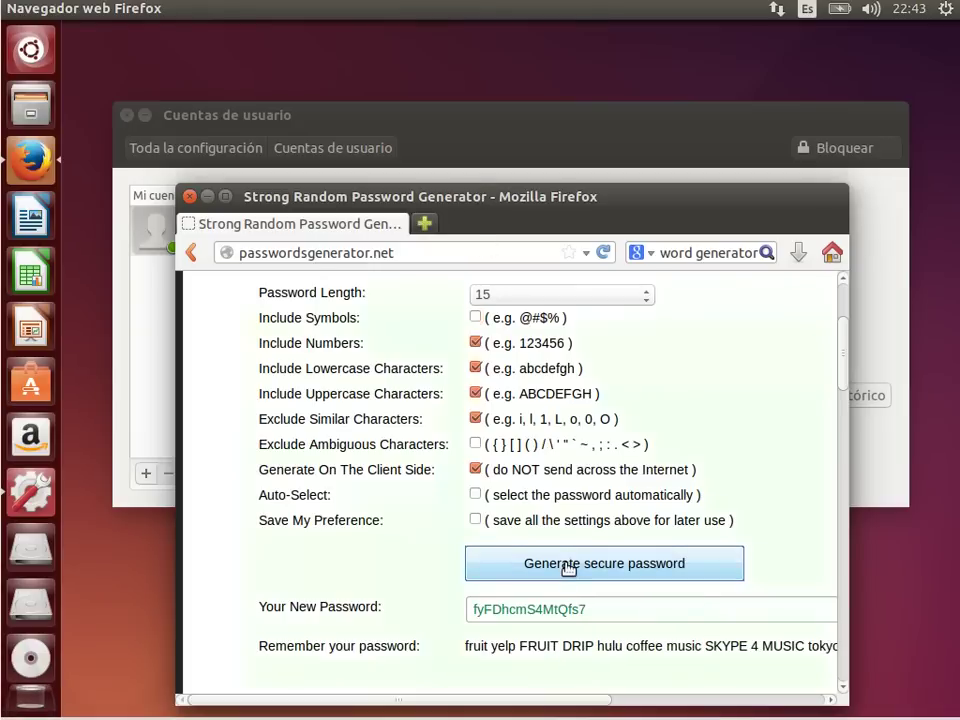
Step: Copy the generated password and open the password change form in Cuentas de usuario
drag(587, 608, 459, 608)
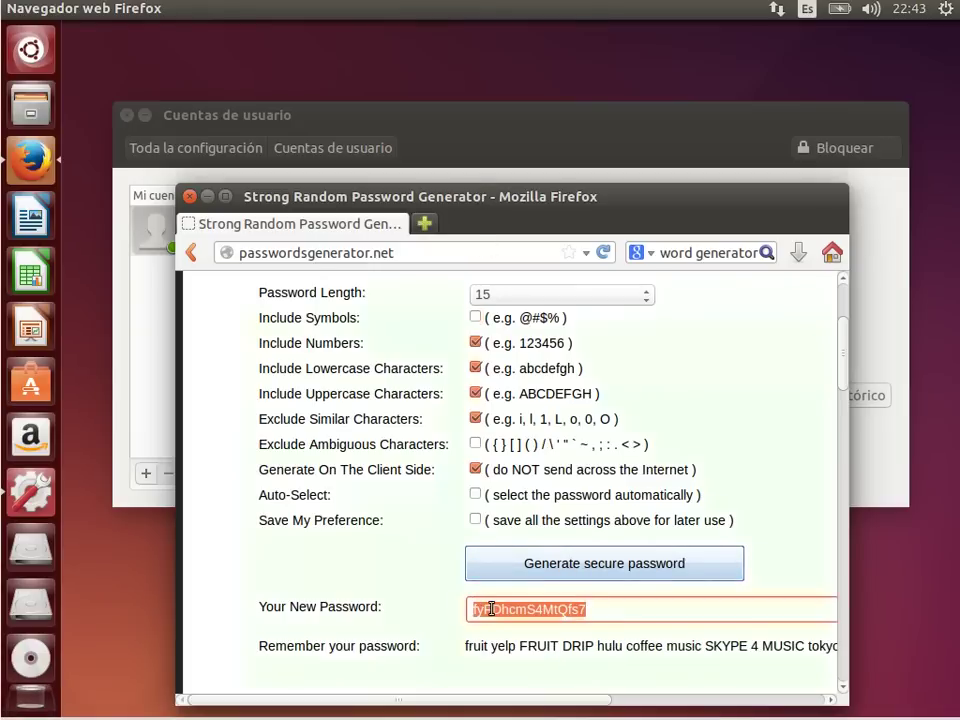
right_click(491, 608)
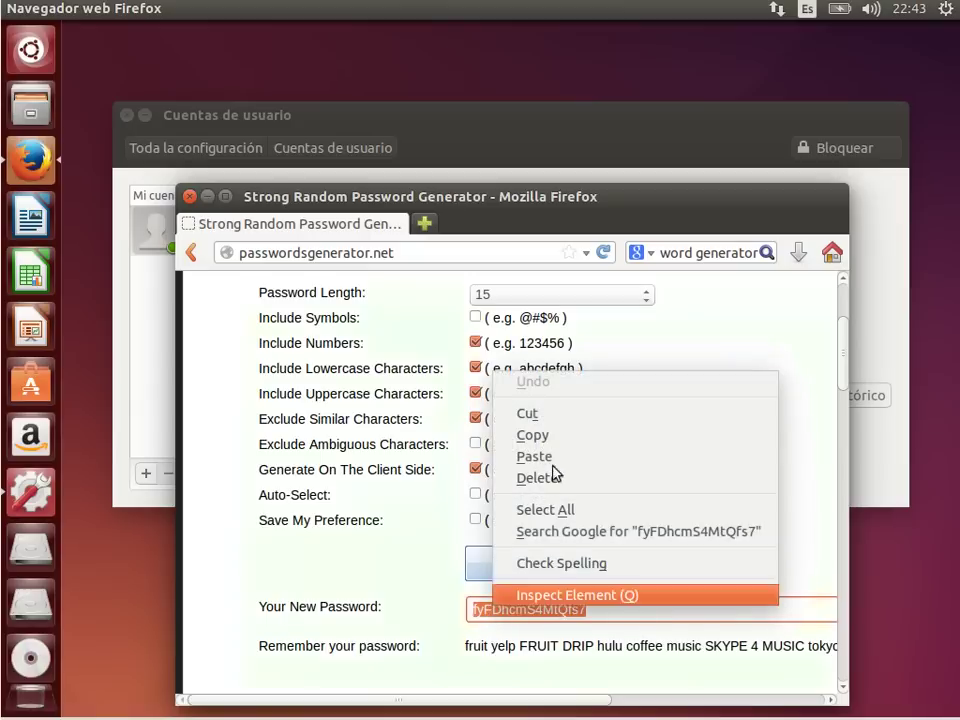
click(573, 435)
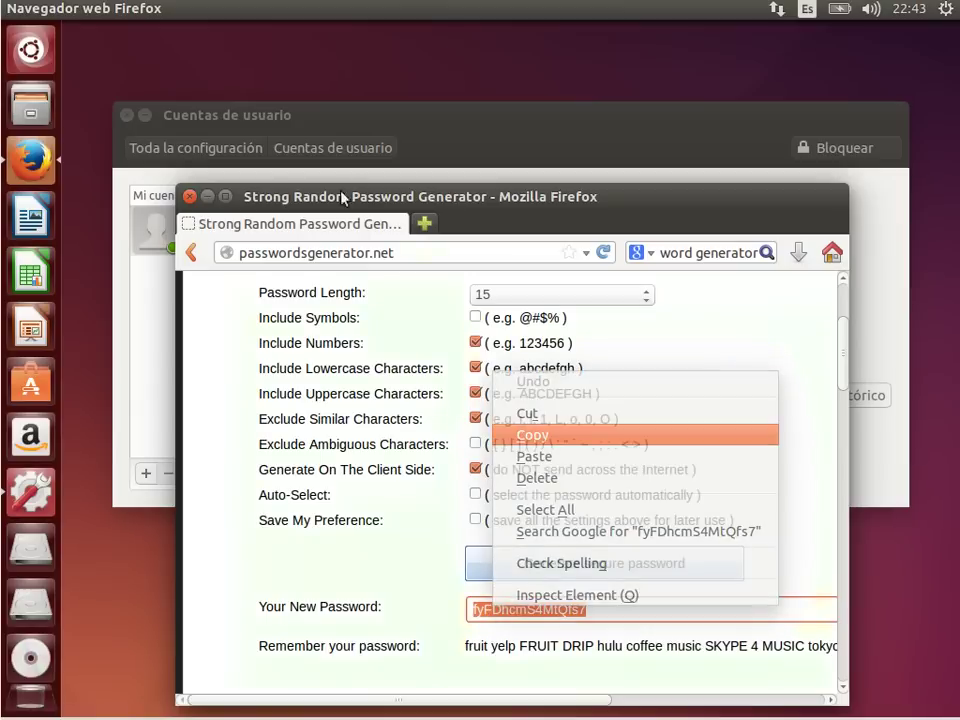
click(386, 114)
click(641, 348)
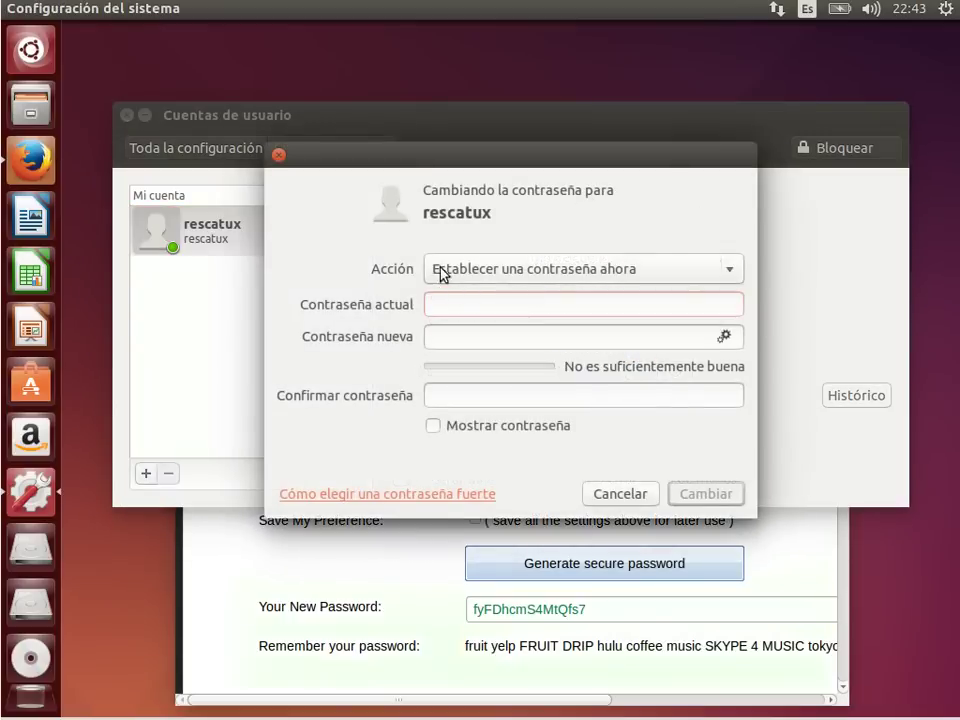
Step: Replace the current password with the pasted 15-character password in both fields, then close Cuentas de usuario
text(********)
click(505, 335)
key(ctrl+v)
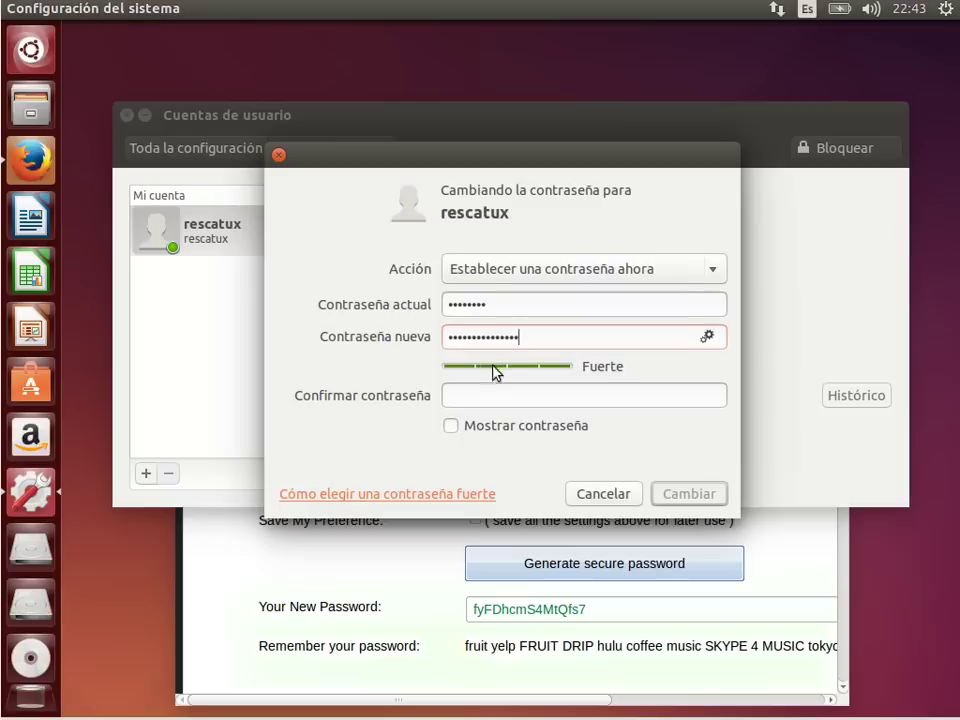
click(497, 399)
key(ctrl+v)
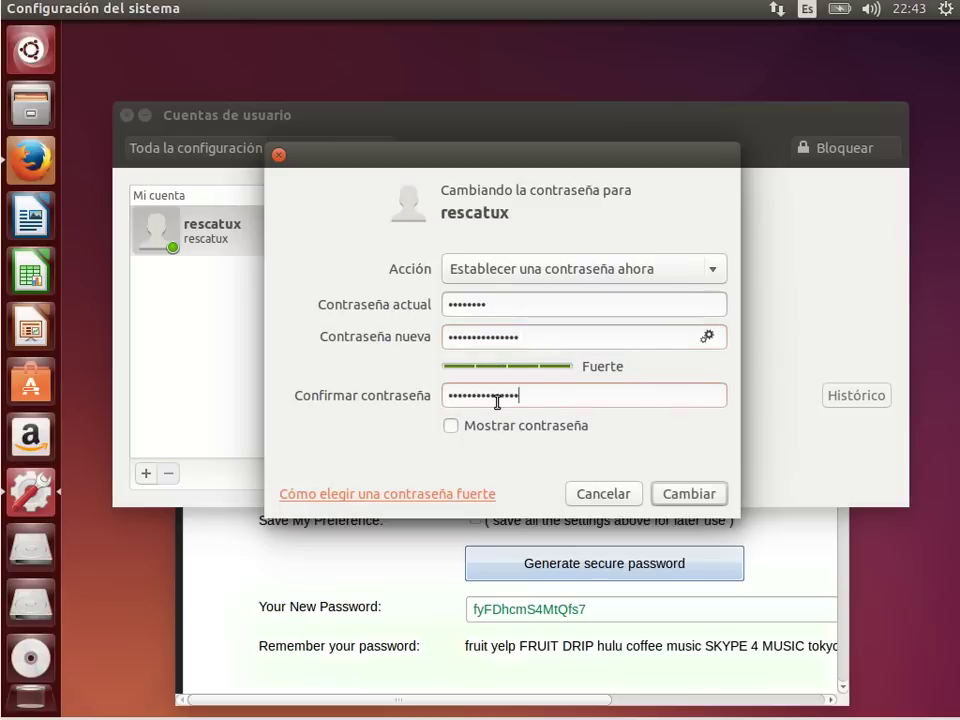
click(451, 428)
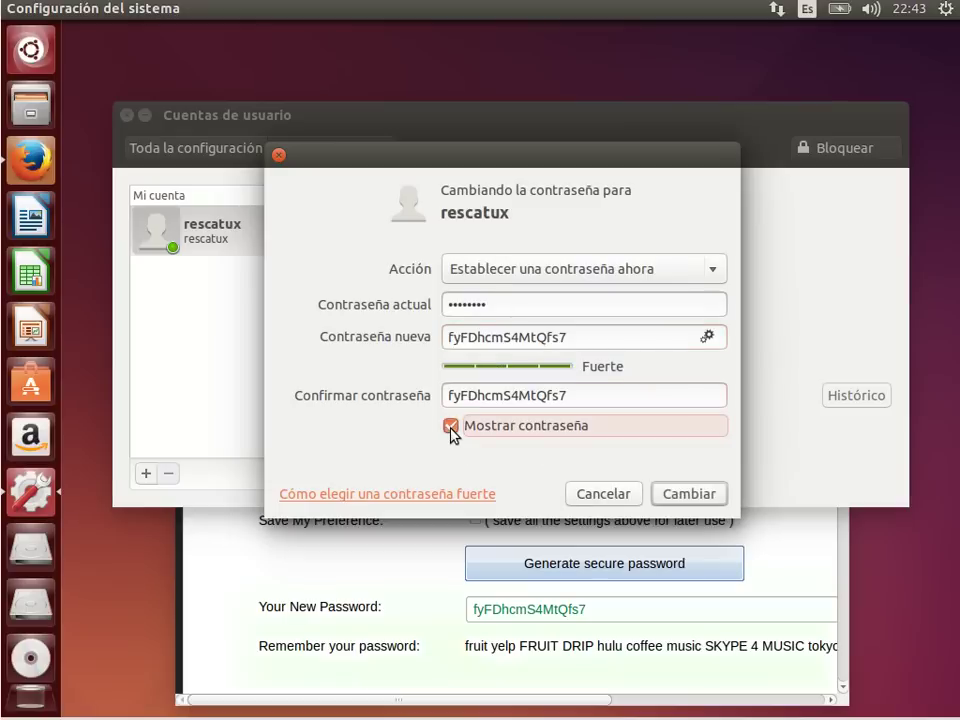
click(451, 427)
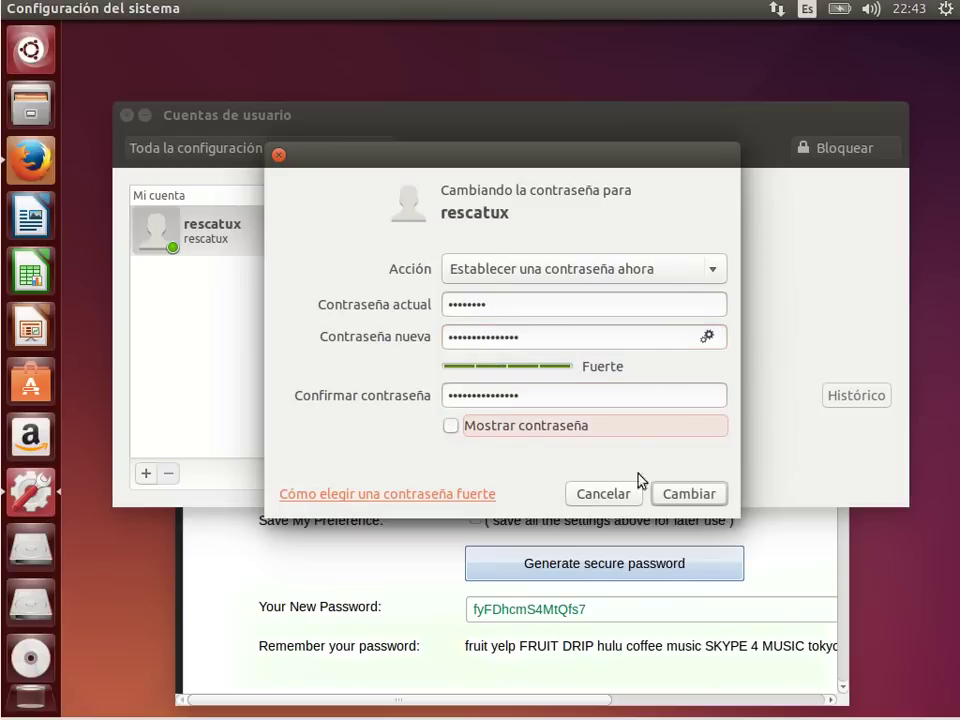
click(697, 497)
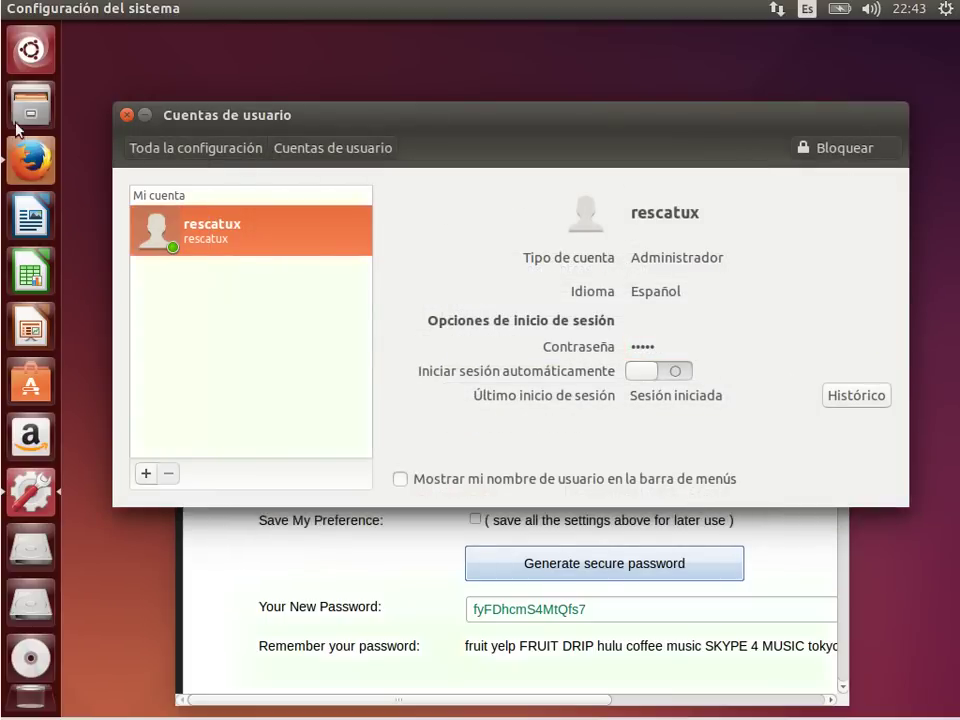
click(126, 116)
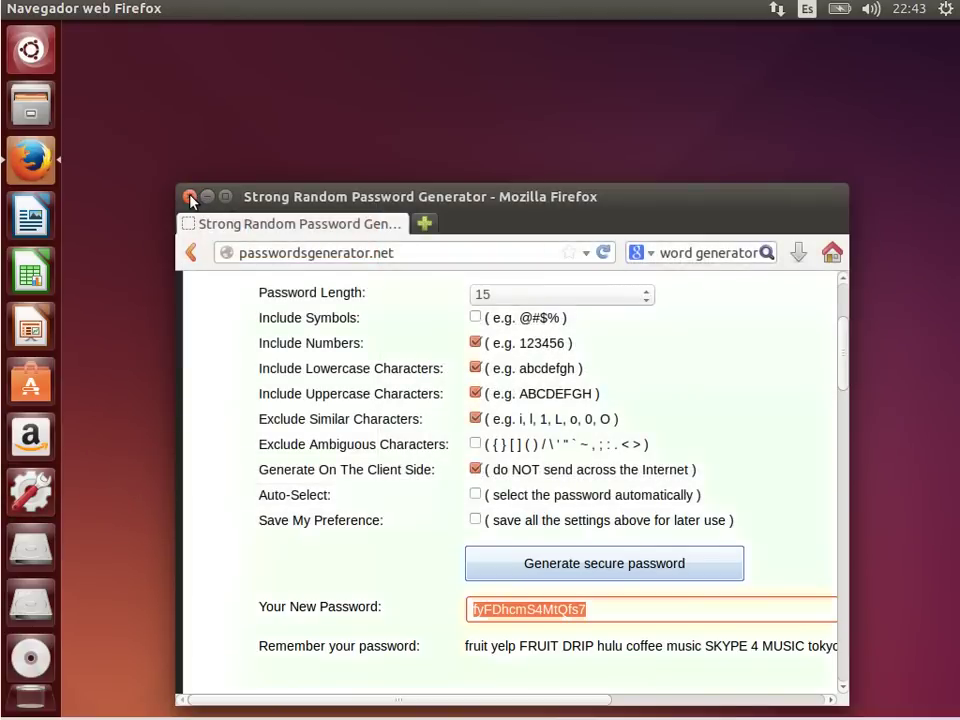
Step: Close the password generator window and log out of the Ubuntu session
key(ctrl+super+d)
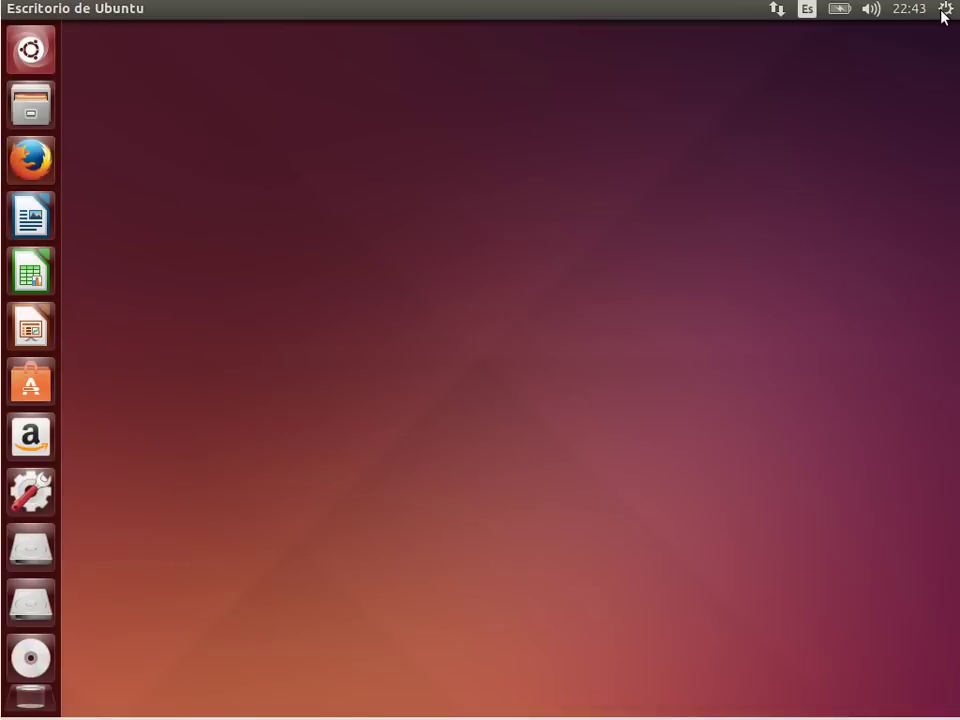
click(943, 12)
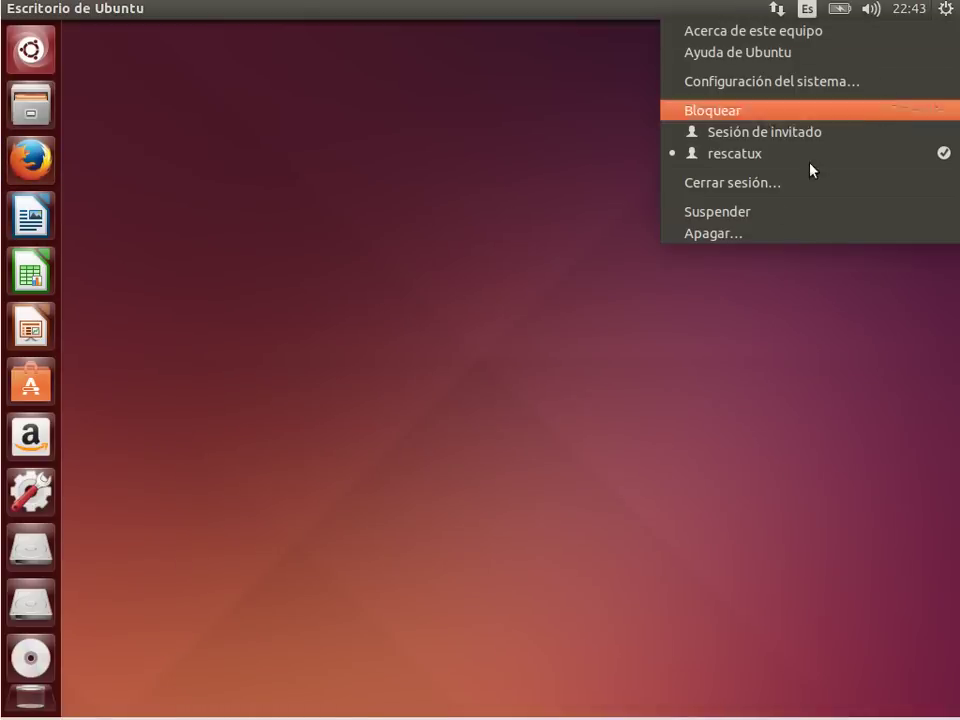
click(736, 184)
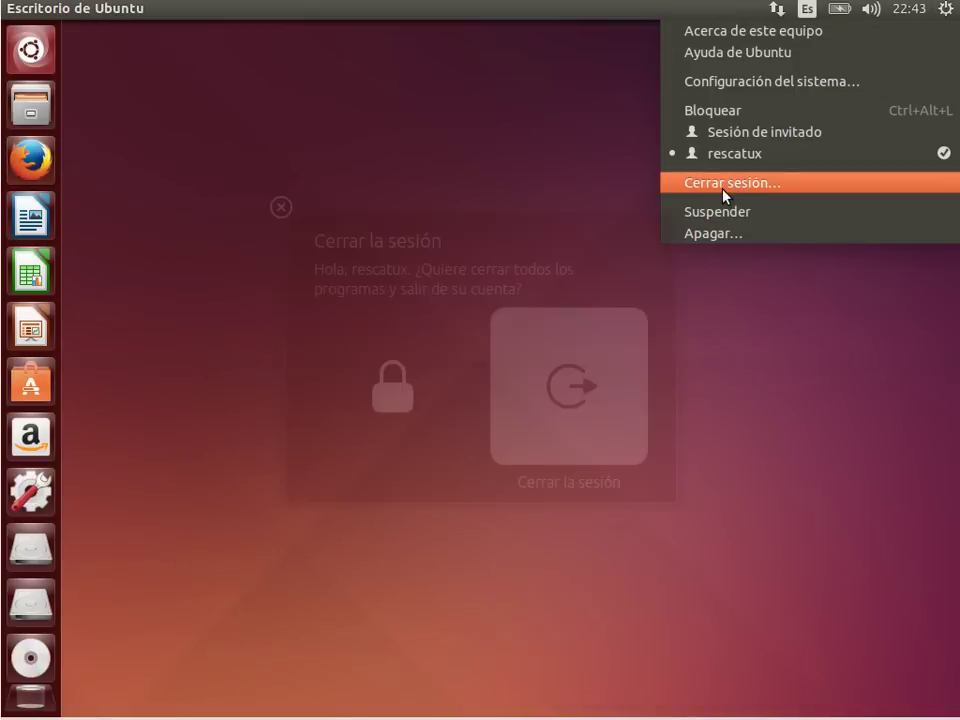
click(566, 393)
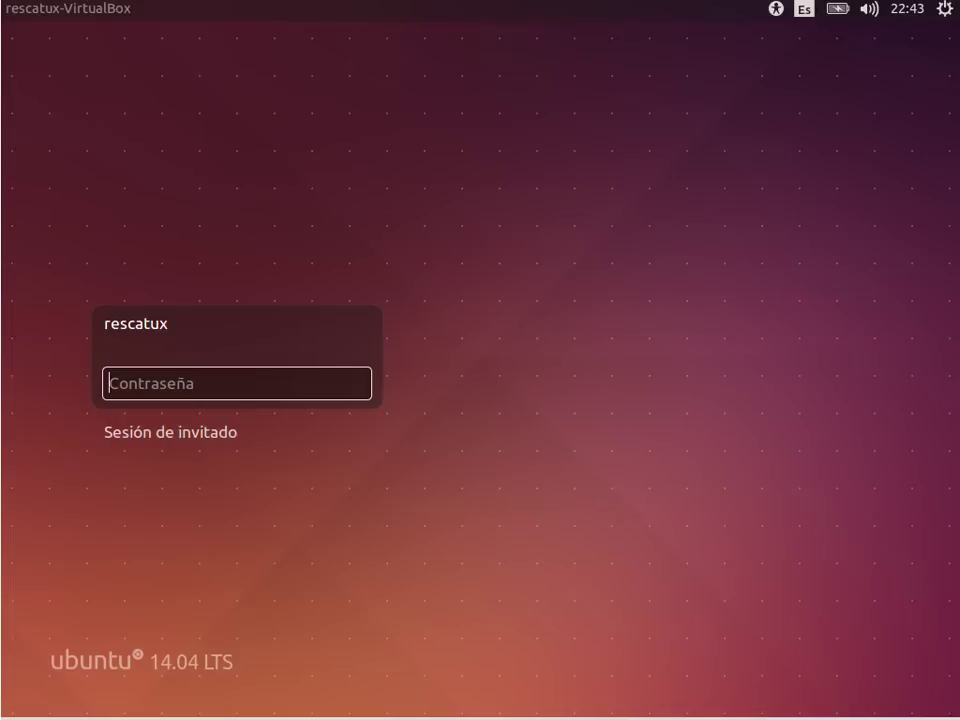
Step: Attempt to log back in, then bring up the shutdown dialog offering Reiniciar
text(rescatux)
key(Return)
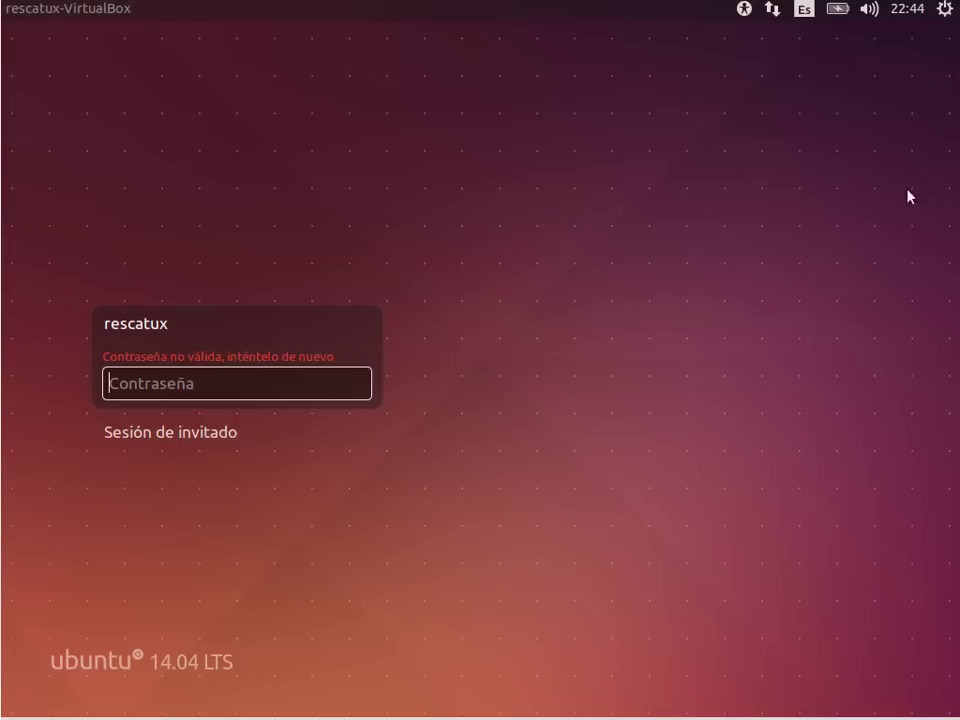
click(944, 10)
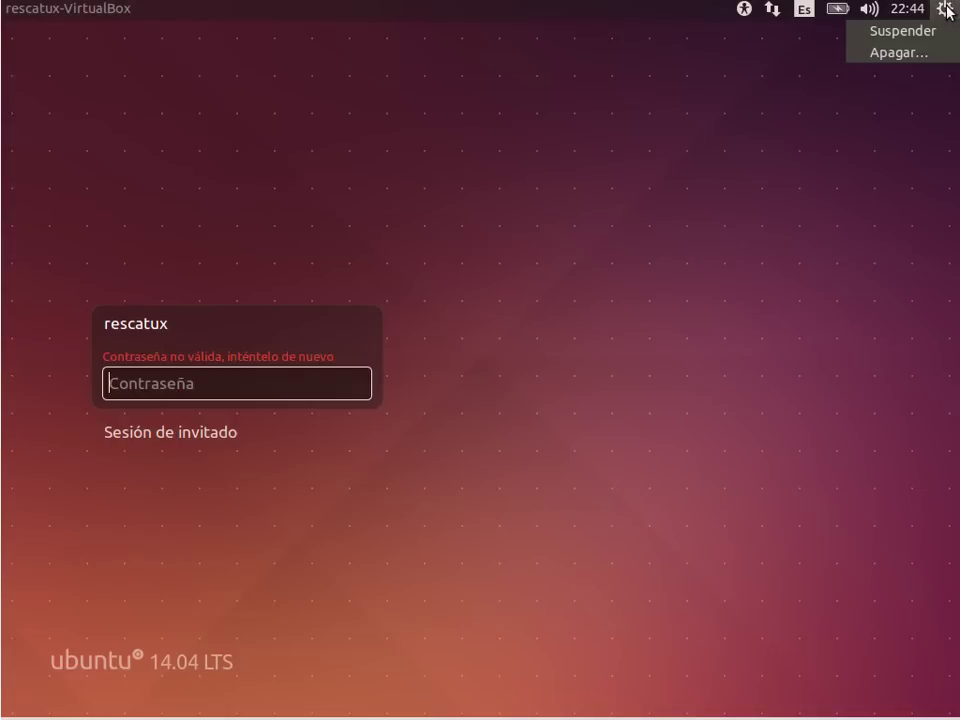
click(928, 54)
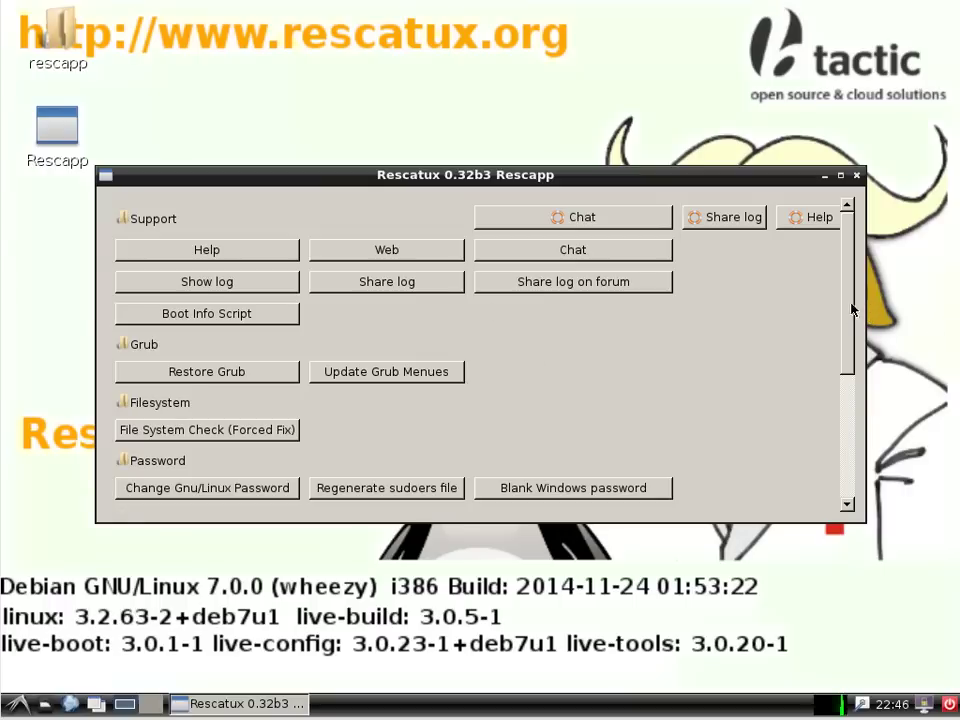
Step: Scroll to the Password section and run Change Gnu/Linux Password in Rescapp
drag(842, 306, 845, 395)
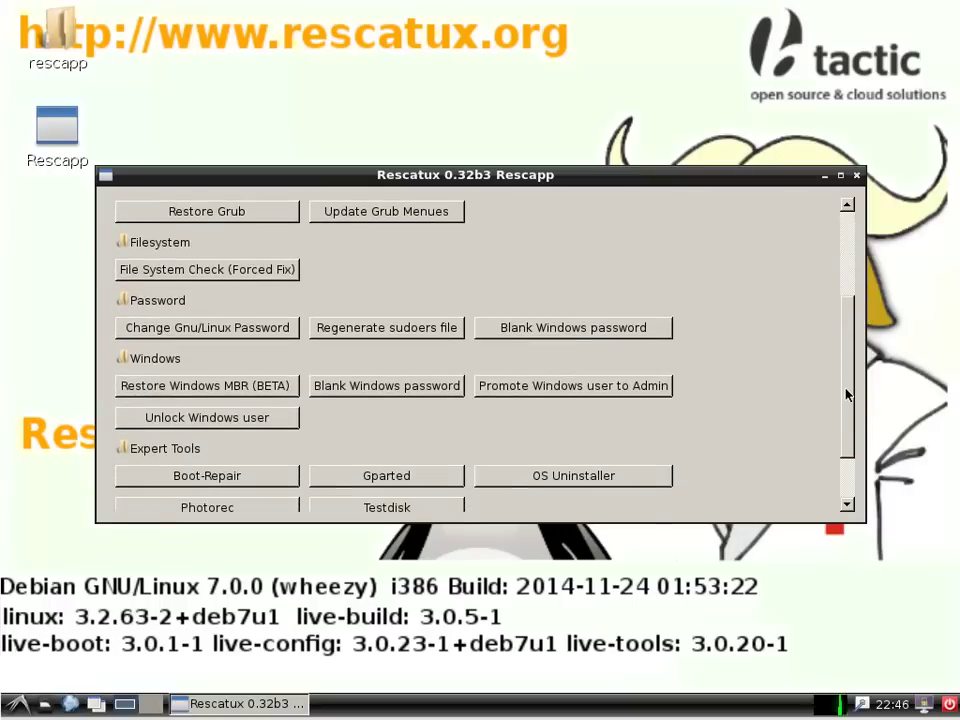
scroll(845, 395, down, 3)
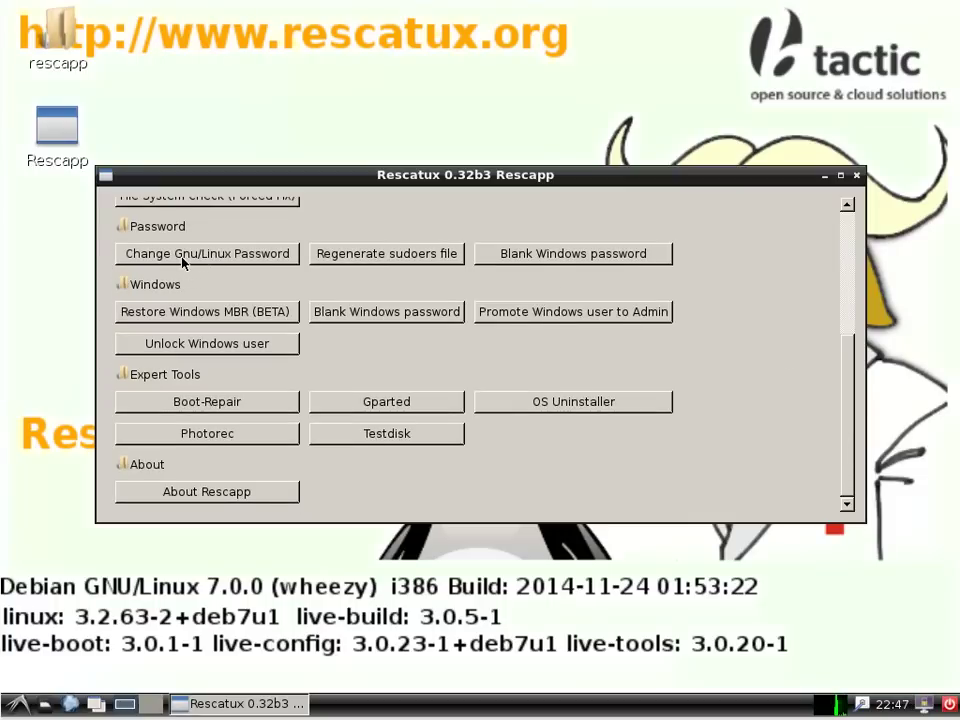
click(183, 257)
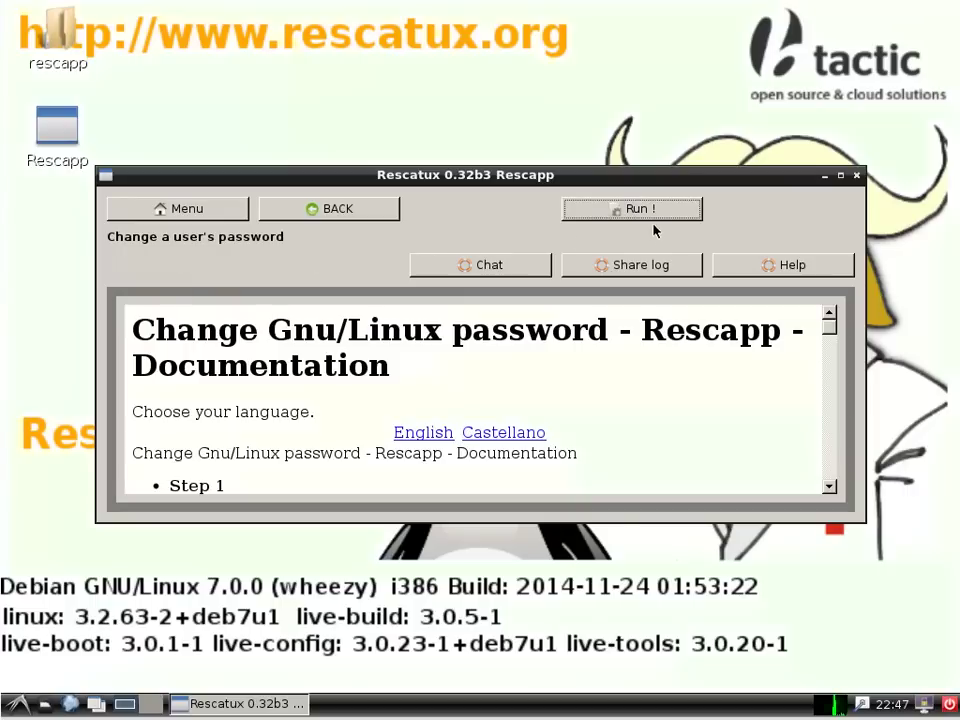
click(660, 209)
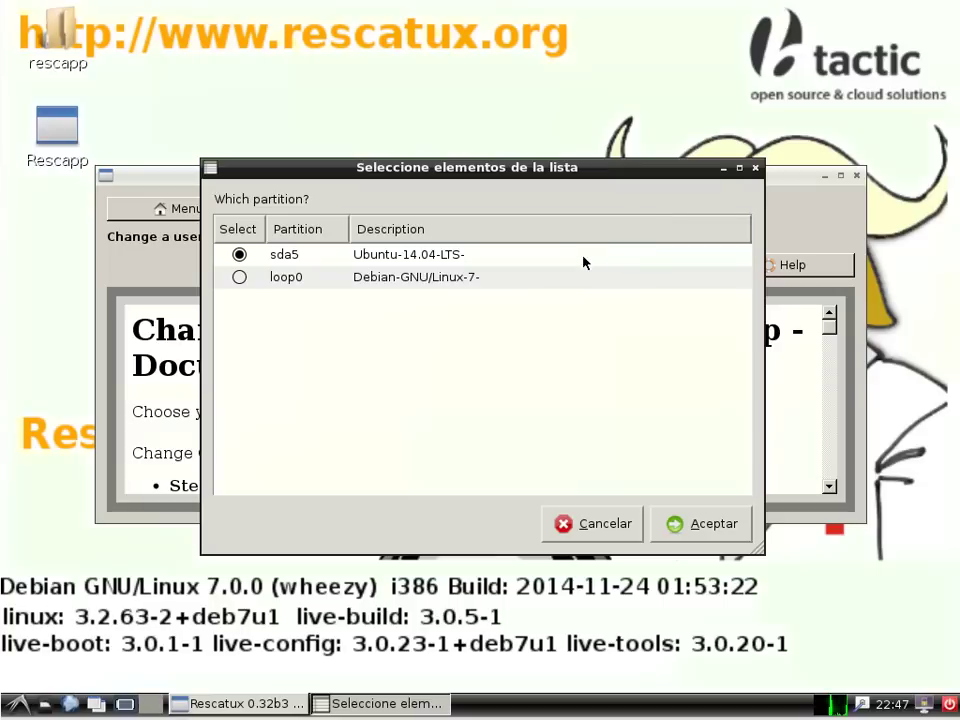
Step: Pick partition sda5 and user rescatux, set a new password, and dismiss the Success message
click(712, 535)
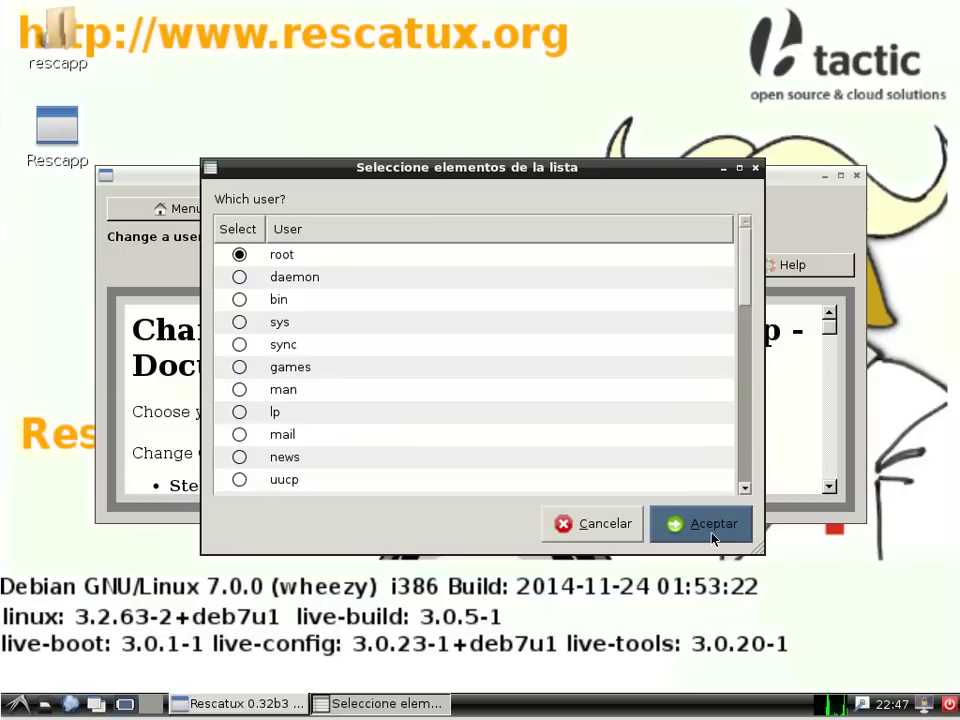
drag(747, 283, 748, 463)
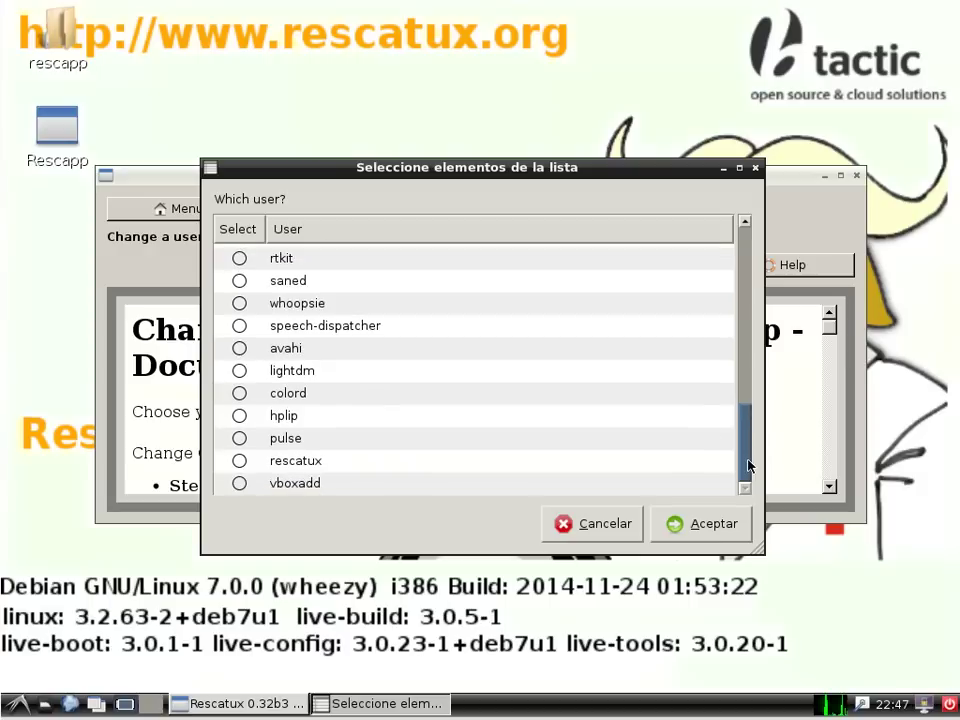
click(237, 461)
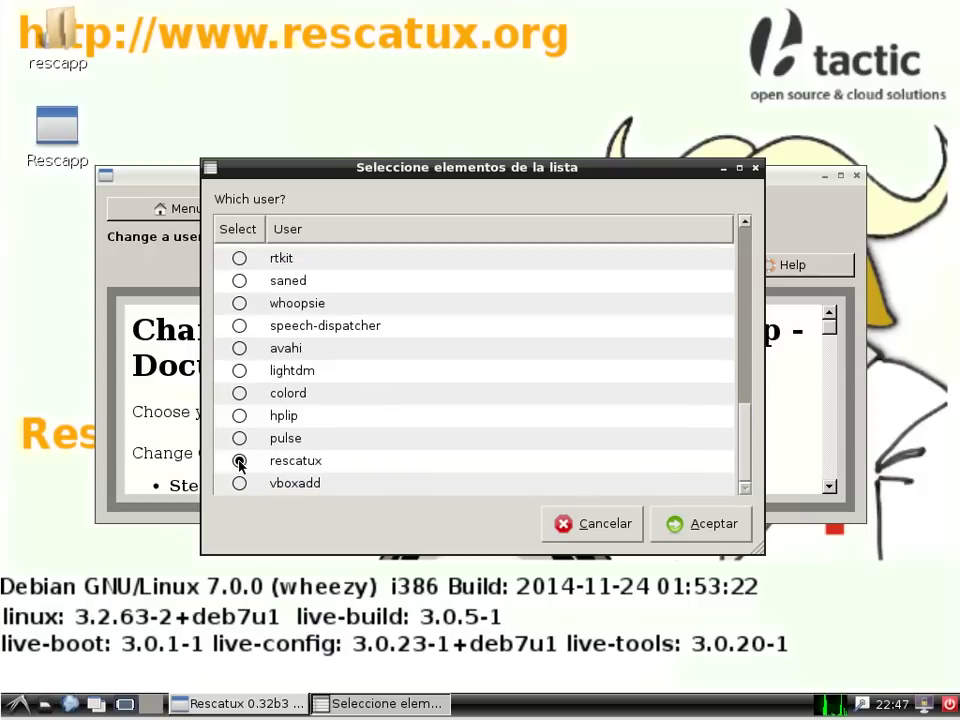
click(716, 527)
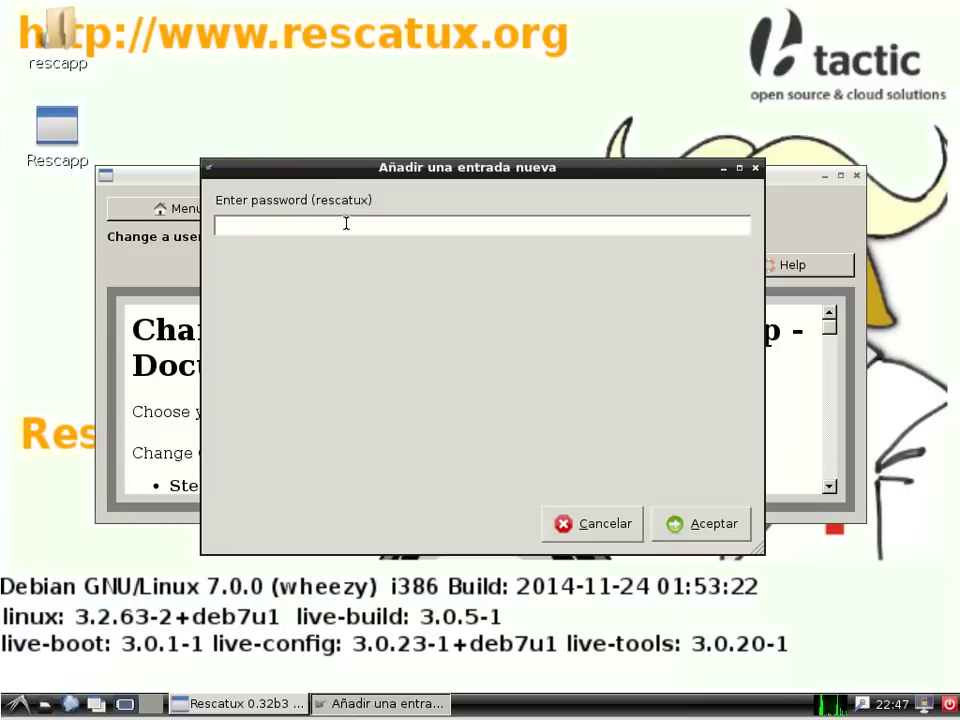
text(rescatux)
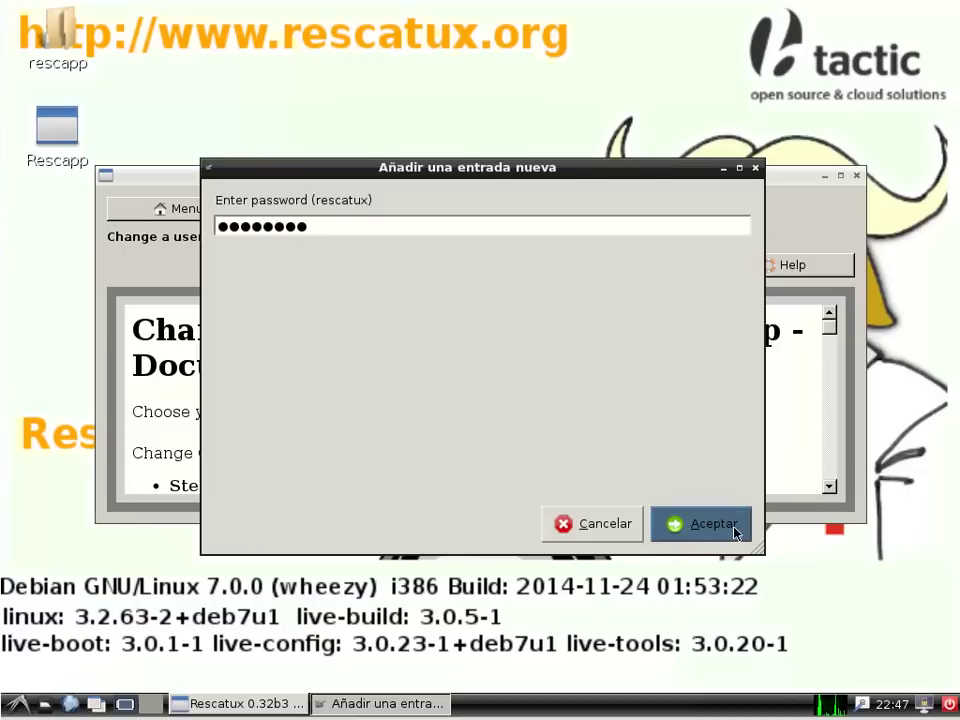
click(736, 532)
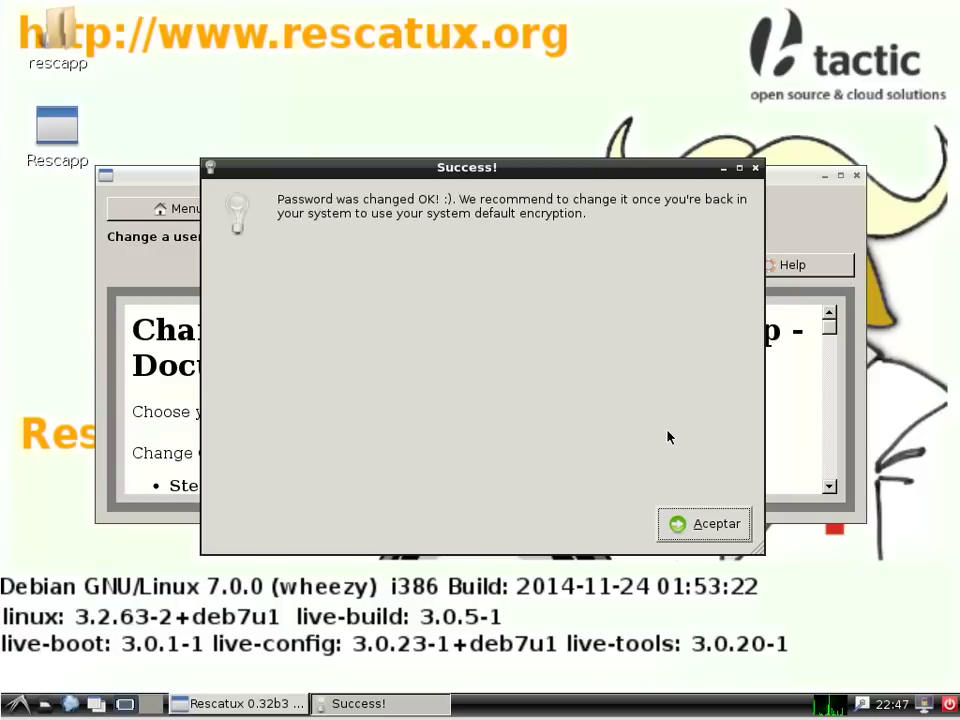
click(695, 532)
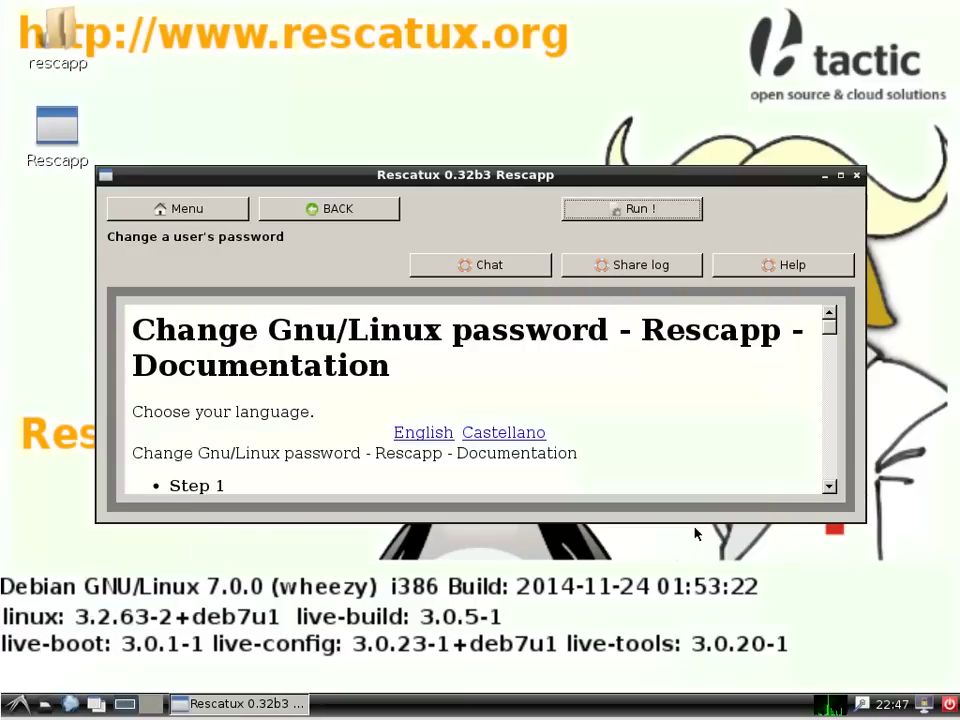
Step: Reboot from Rescatux into Ubuntu and sign in to rescatux with the reset password
click(954, 706)
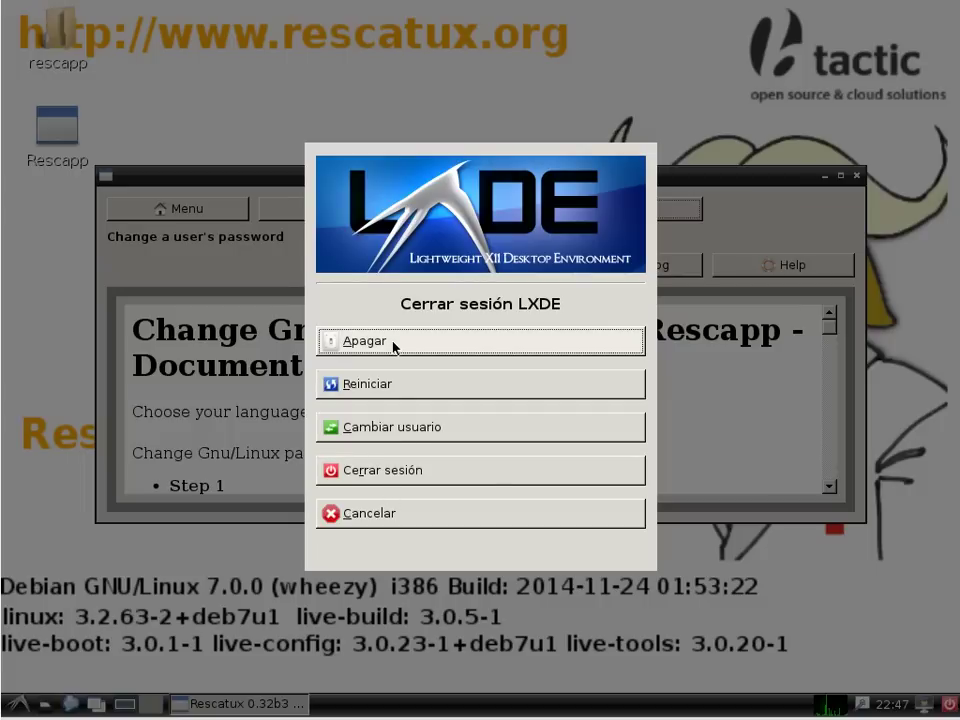
click(407, 390)
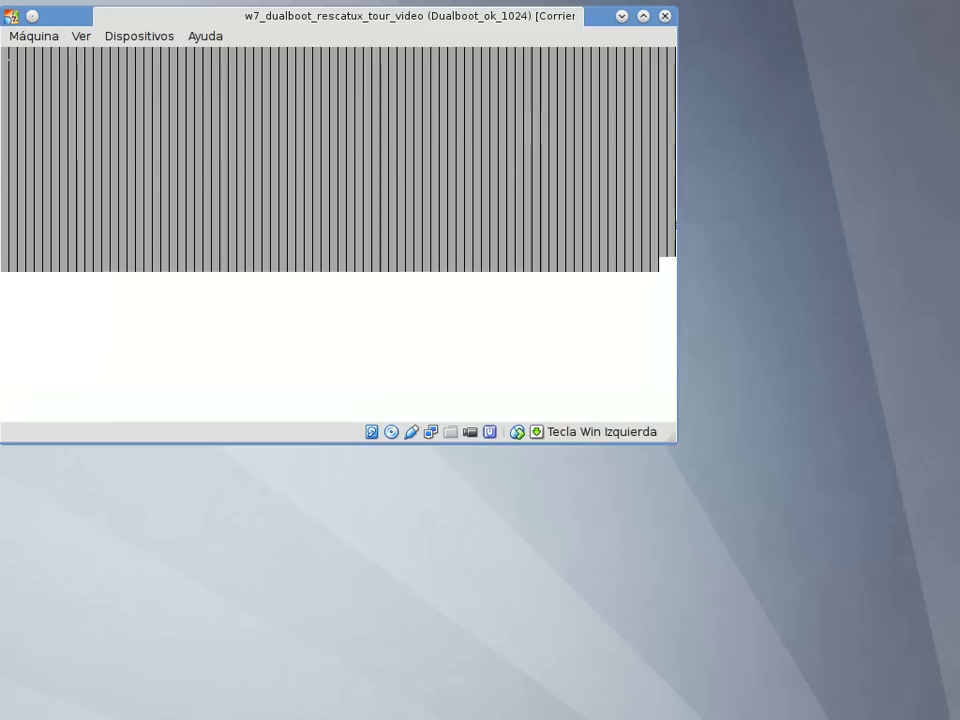
key(Return)
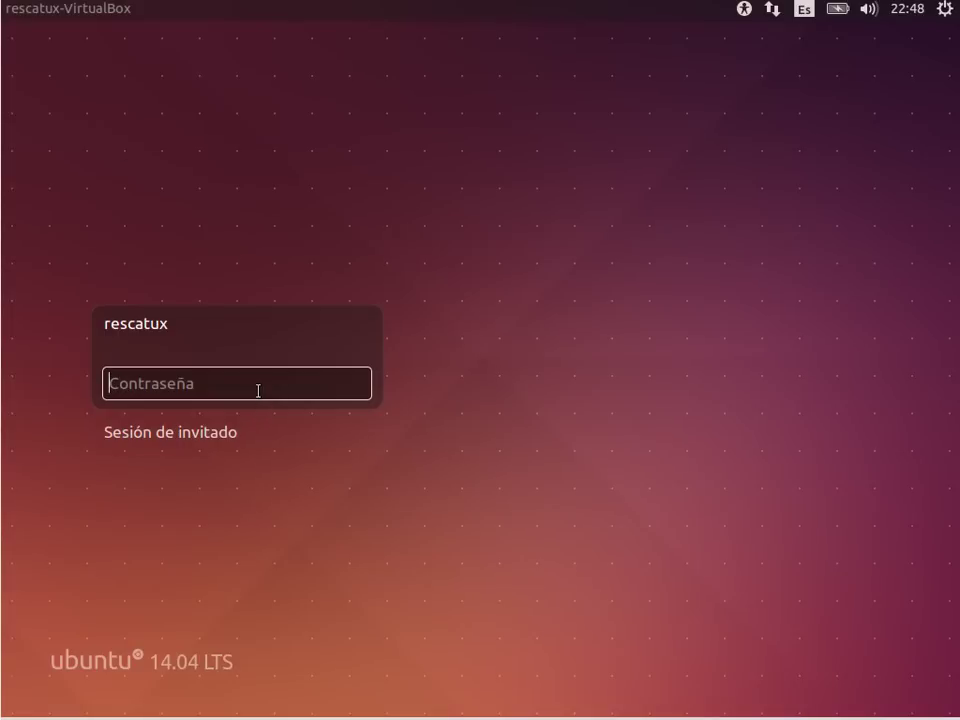
text(******)
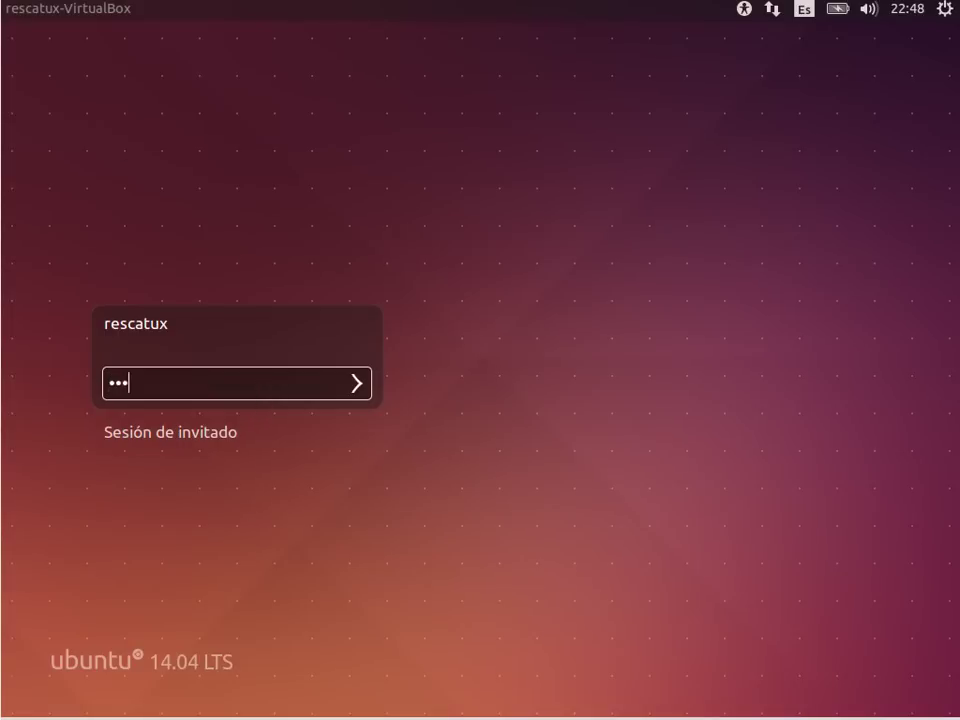
text(**)
key(Return)
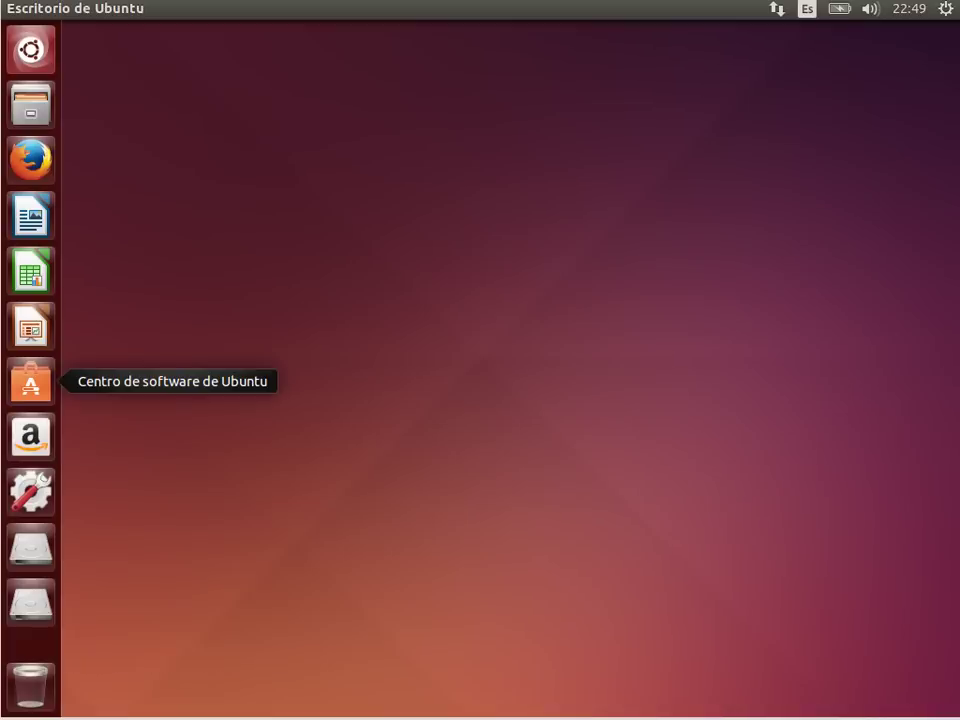
Step: Open Cuentas de usuario in System Settings and unlock it with the authentication password
click(945, 12)
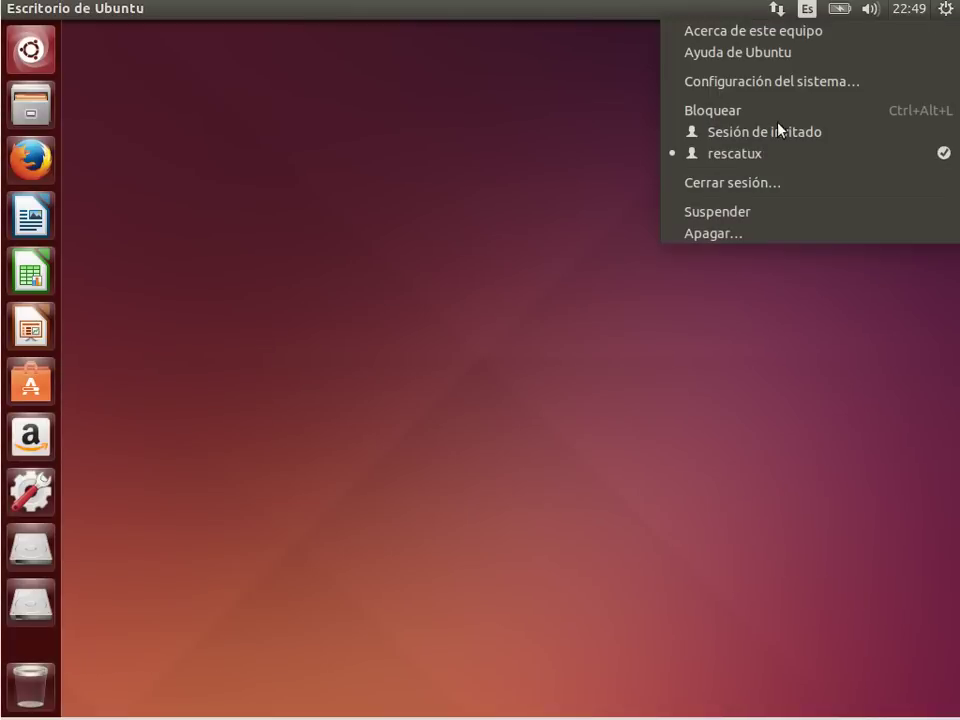
click(857, 81)
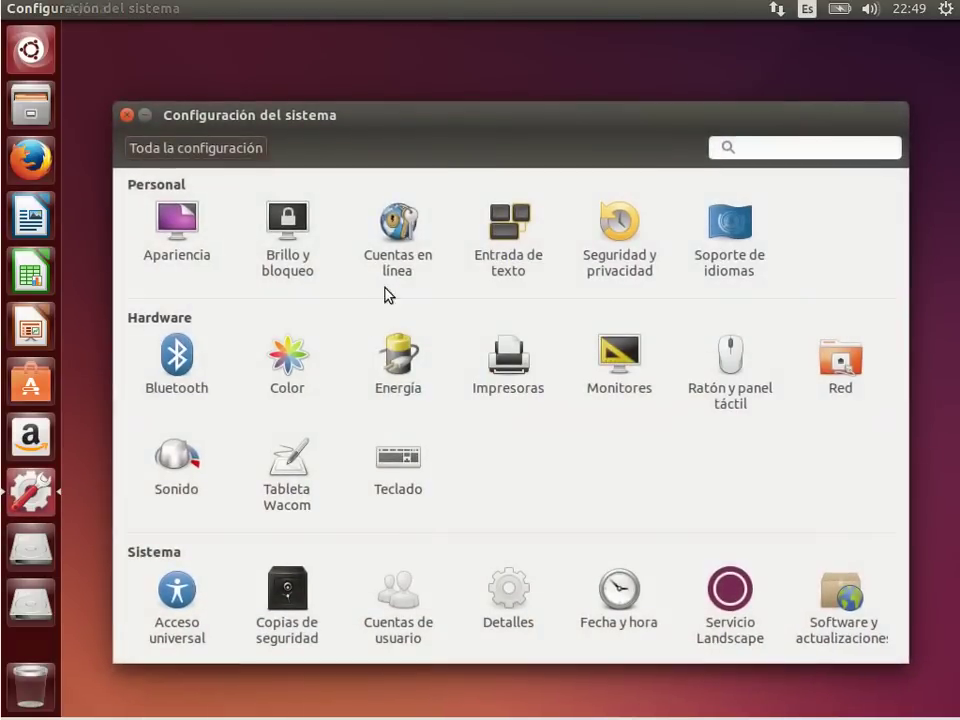
click(399, 610)
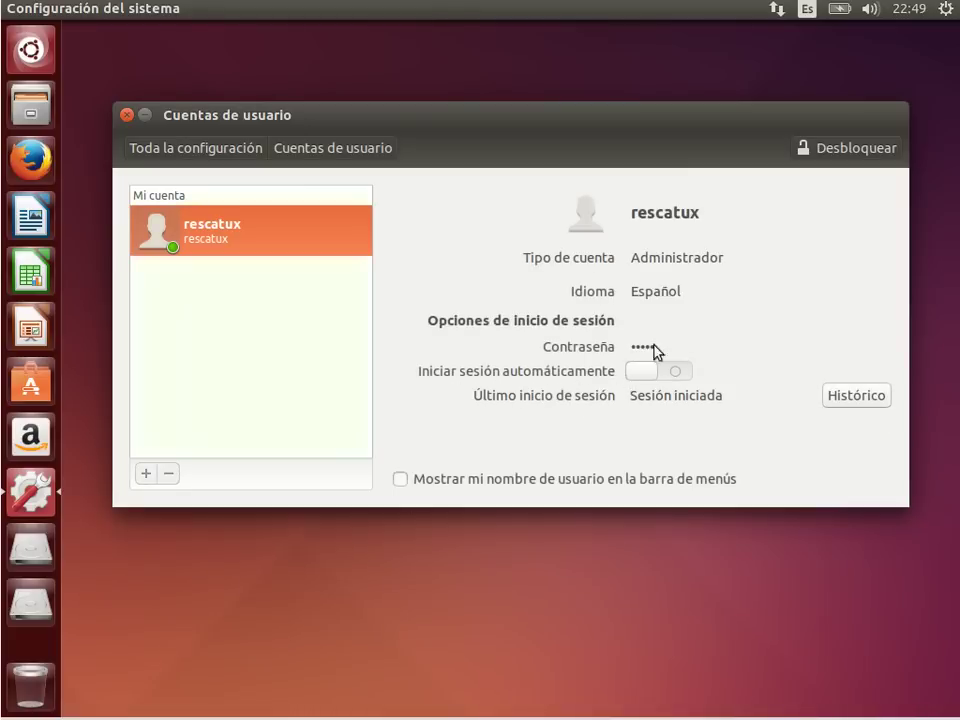
click(850, 156)
text(•••••••)
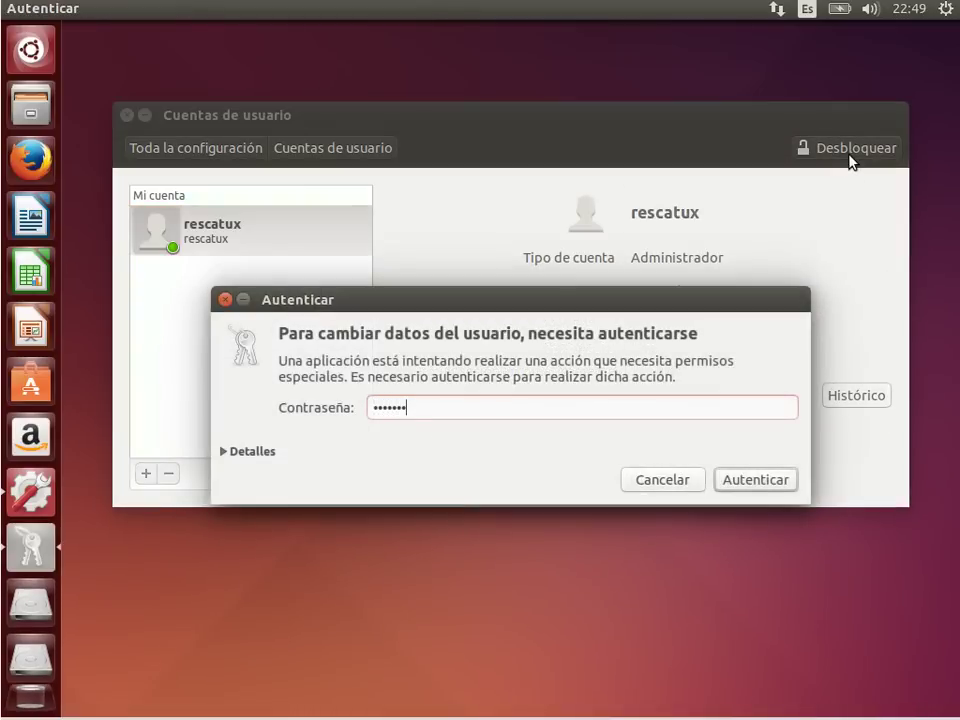
key(Return)
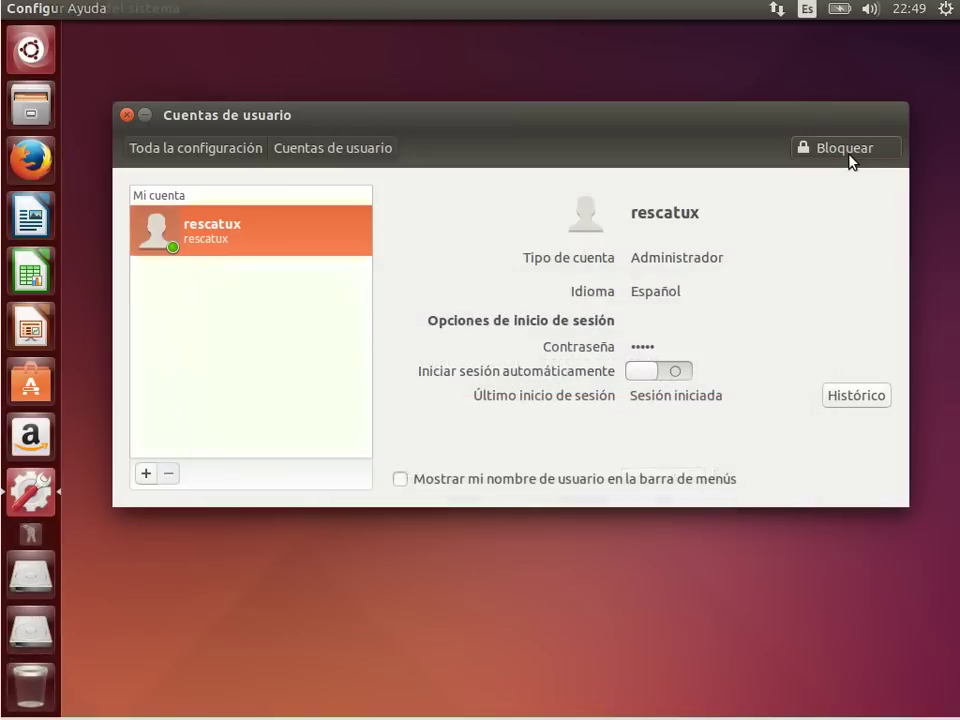
Step: Enter the new rescatux password in Contraseña nueva and Confirmar contraseña and apply it
click(643, 349)
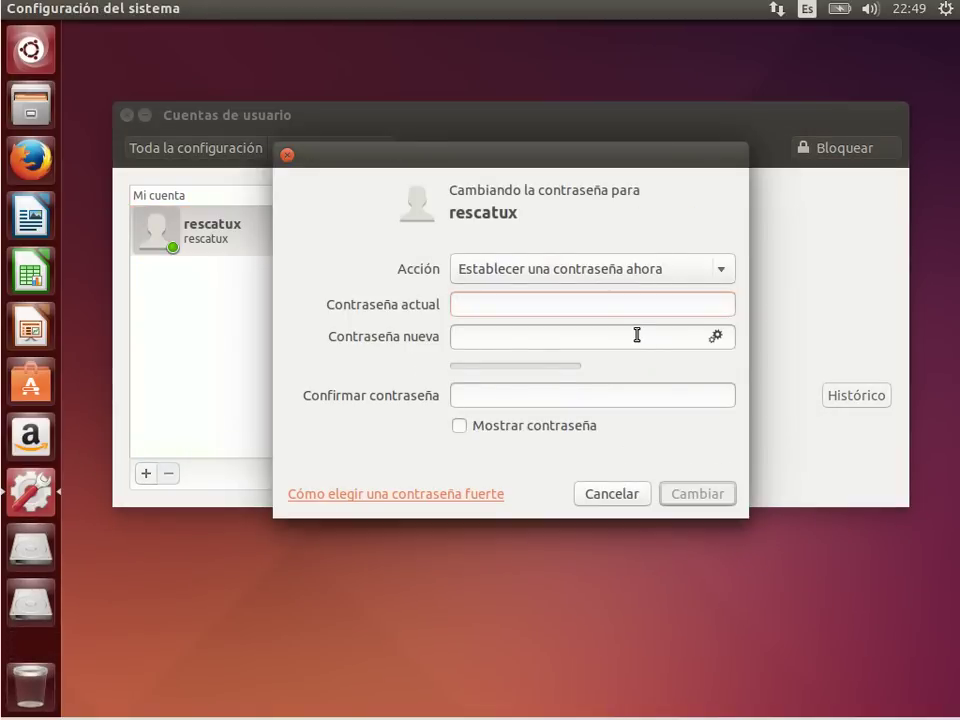
text(re)
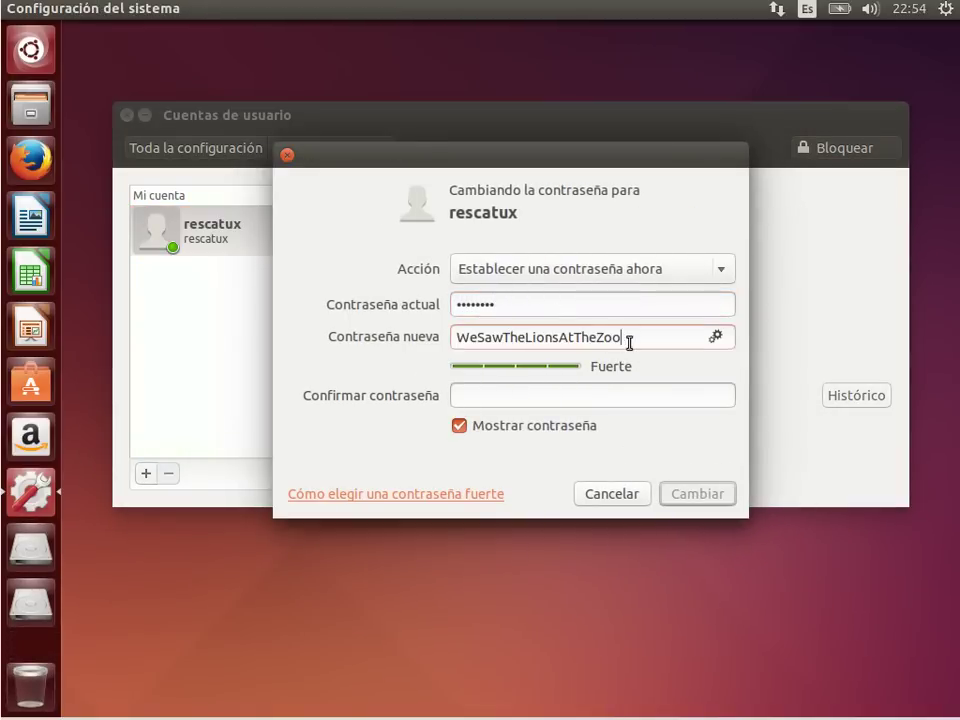
drag(628, 339, 362, 336)
key(ctrl+c)
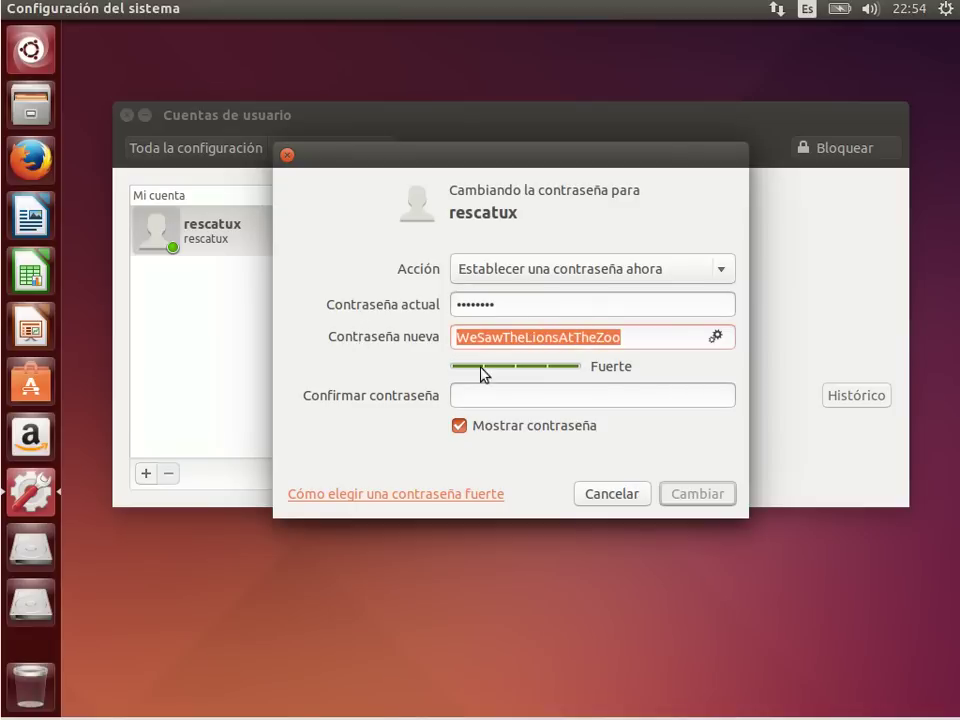
click(551, 396)
key(ctrl+v)
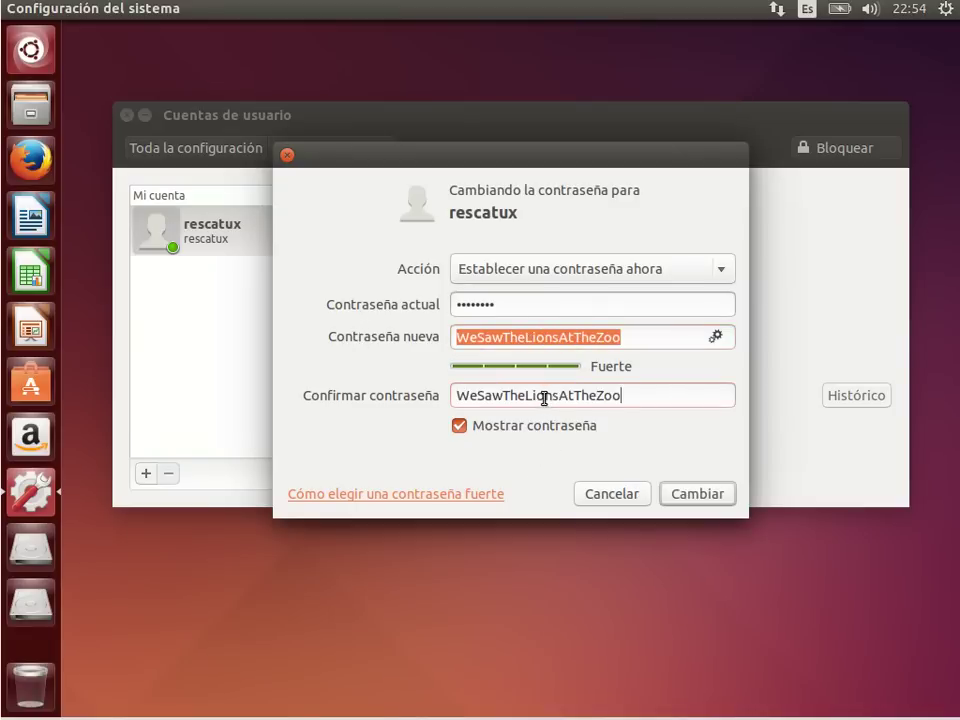
click(666, 495)
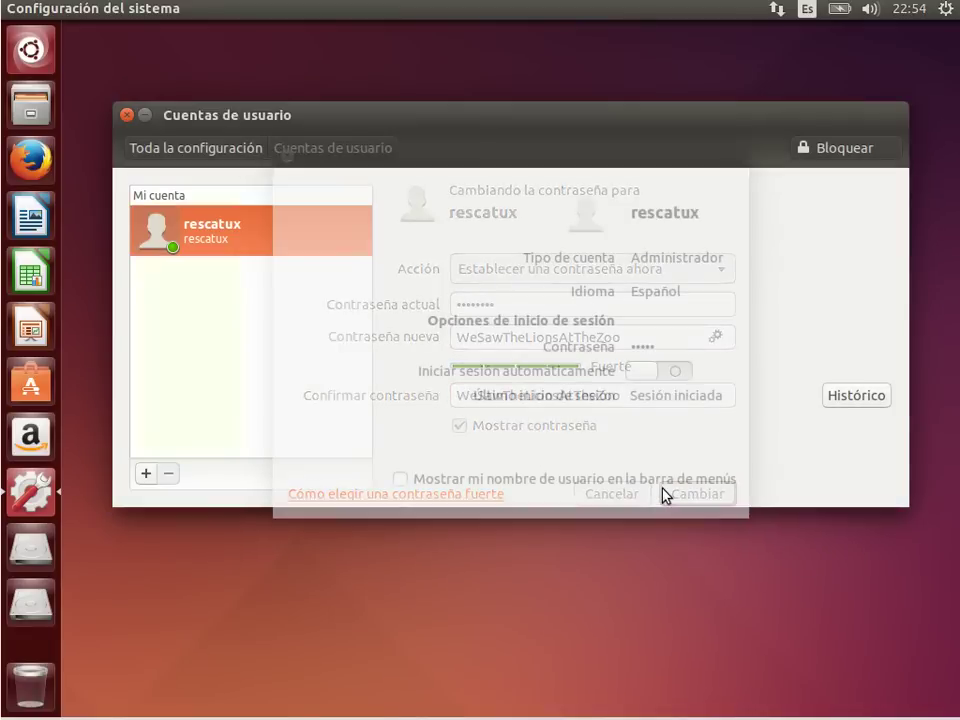
key(super)
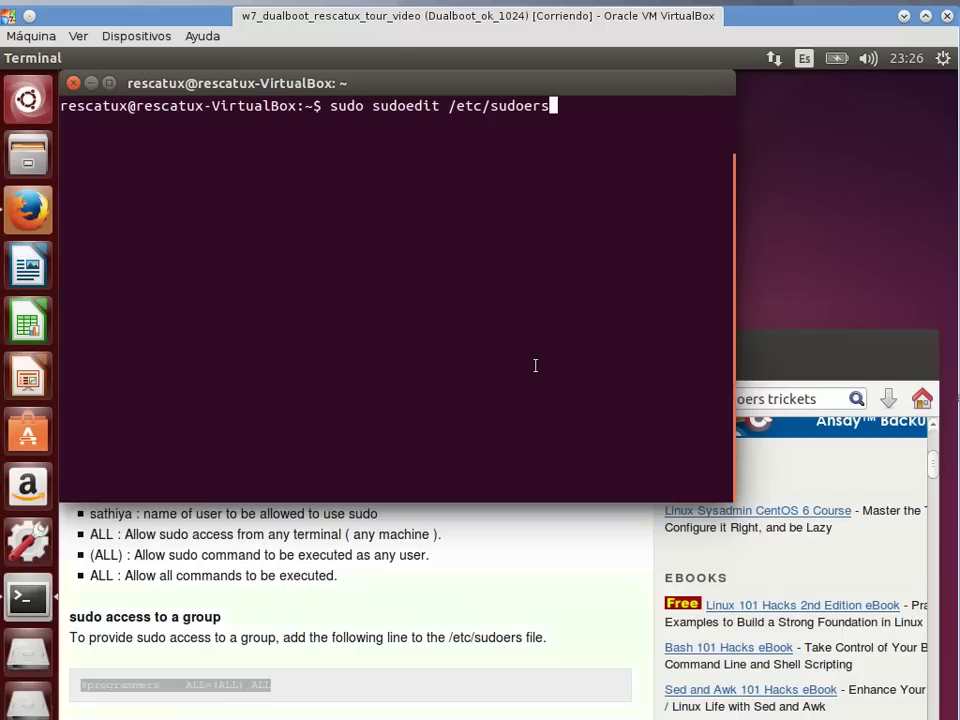
Step: Open /etc/sudoers with sudo sudoedit and add an empty line after the includedir line
key(Return)
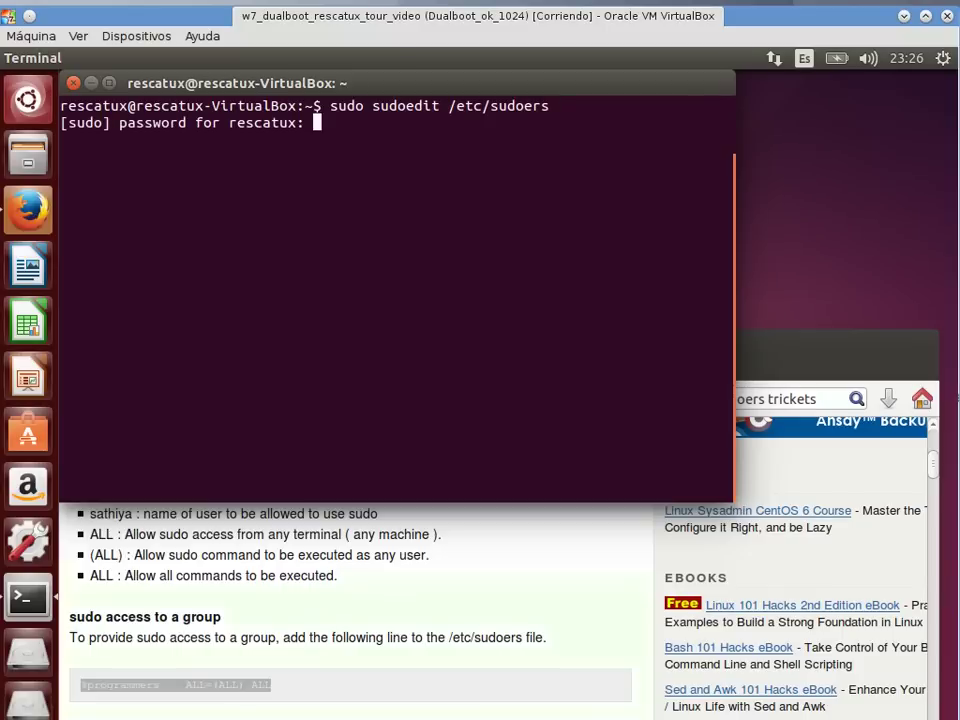
key(Return)
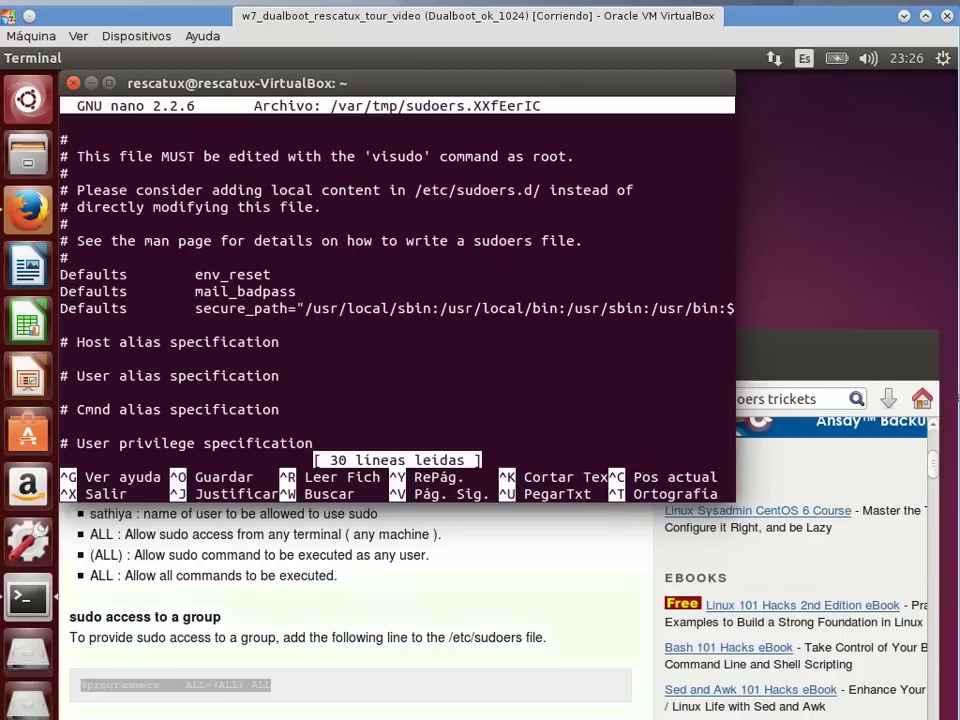
key(Page_Down)
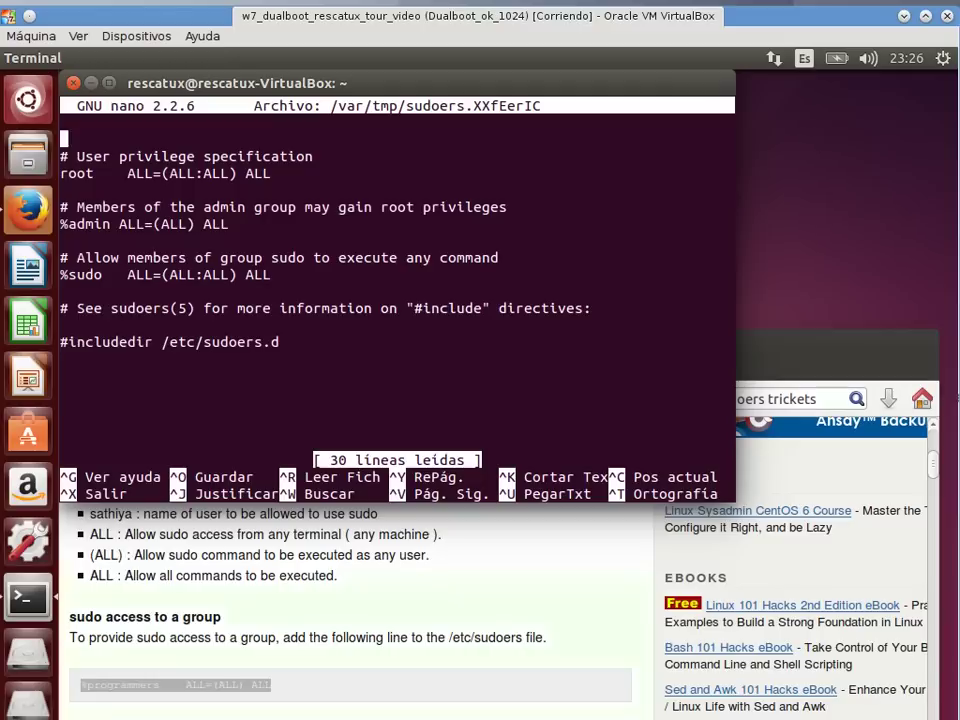
key(Down)
key(Down)
key(Down)
key(Down)
key(Down)
key(Down)
key(Return)
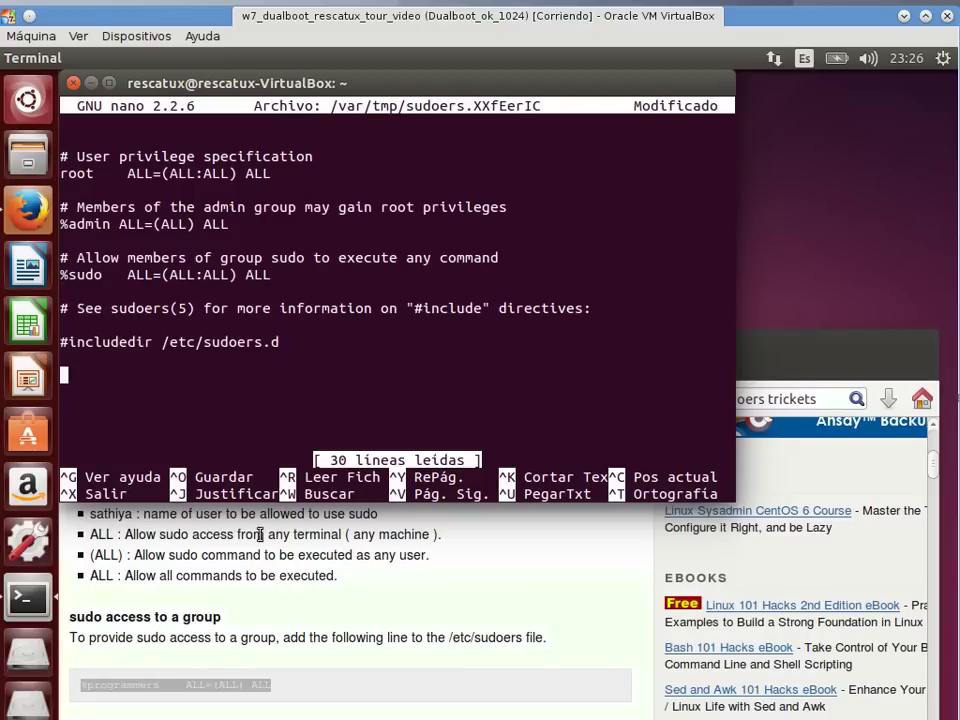
Step: Paste the '%programmers ALL=(ALL) ALL' line from the Firefox sudo tutorial into sudoers
click(205, 687)
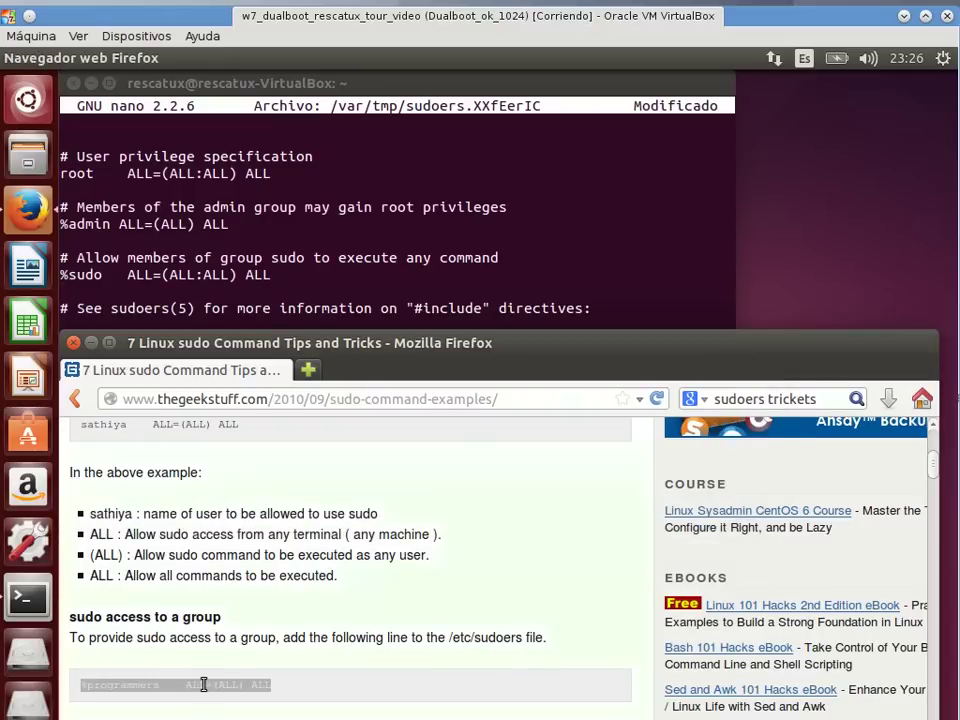
triple_click(205, 687)
right_click(205, 687)
click(274, 568)
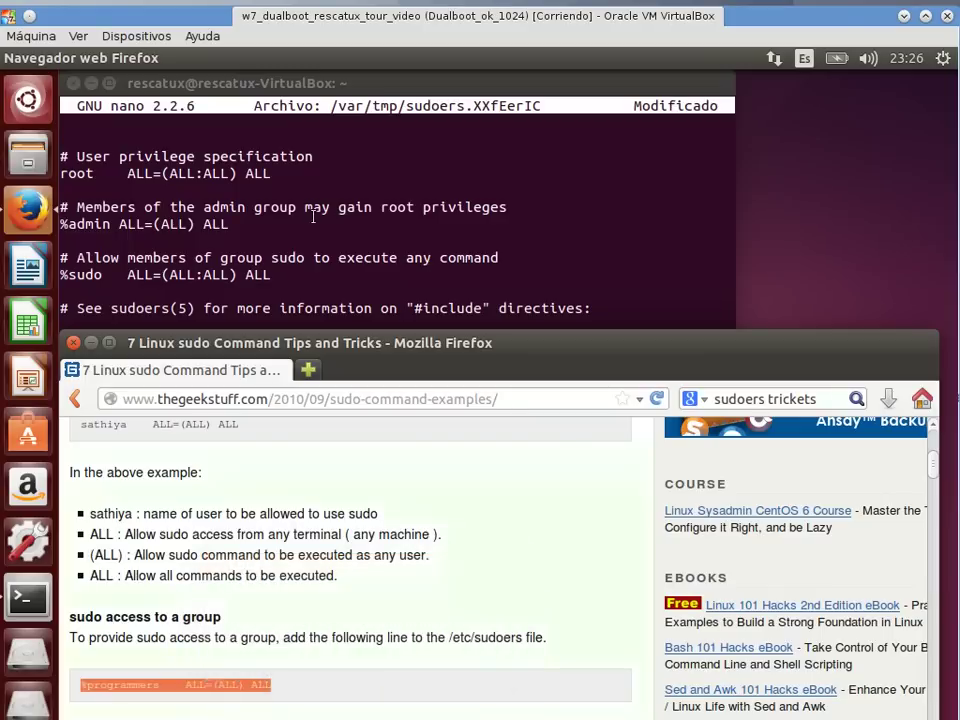
click(313, 220)
right_click(313, 222)
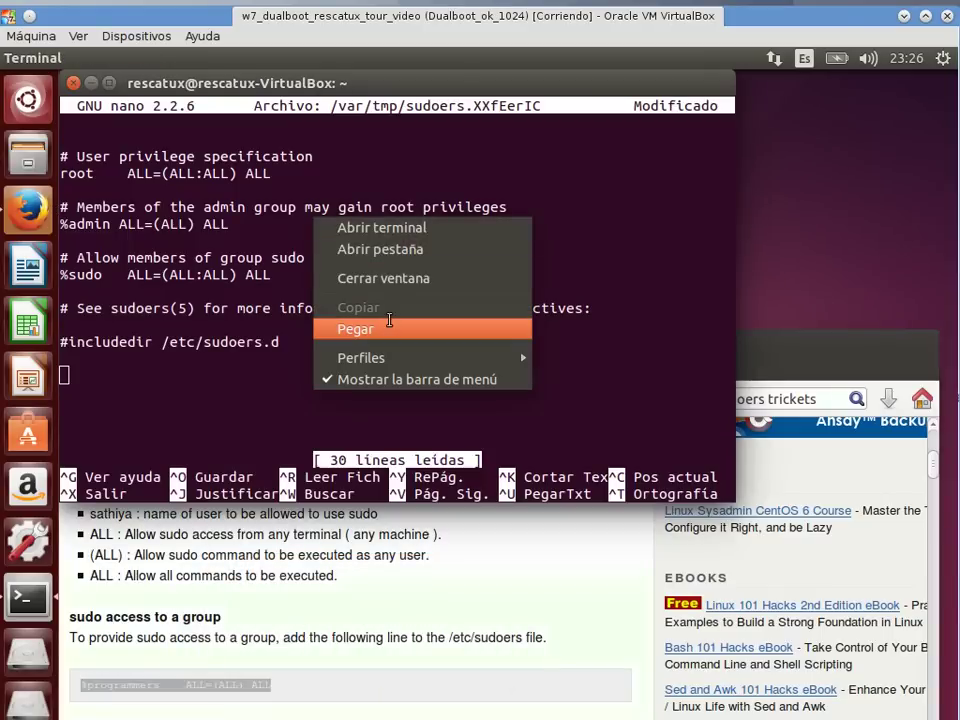
click(388, 323)
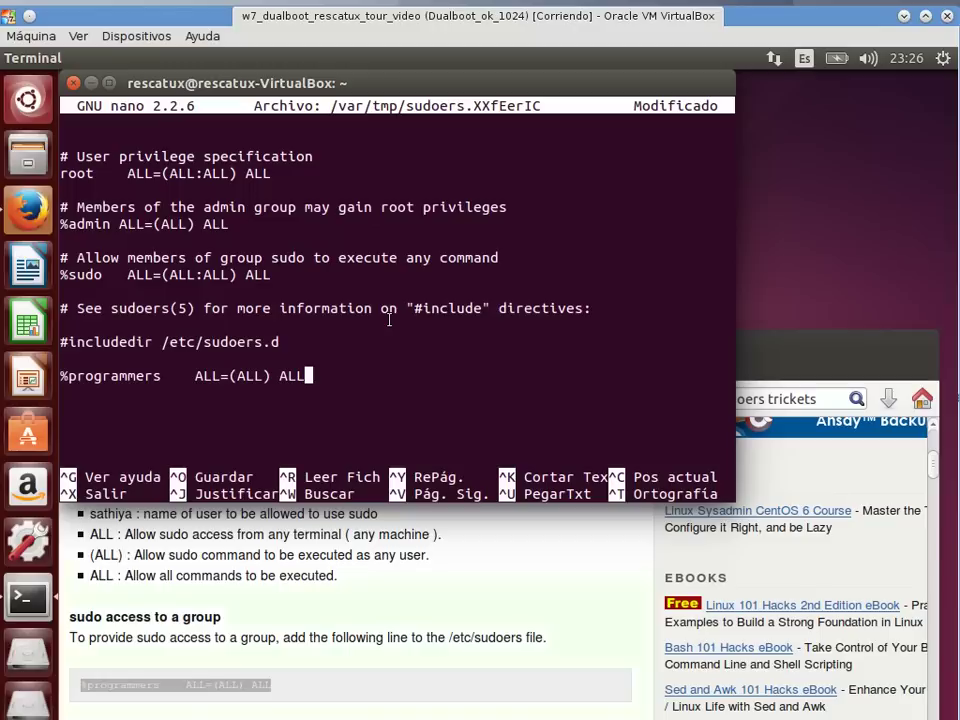
Step: Break the %sudo and %admin rules by appending 'a' so they end in ALLa
key(Up)
key(Up)
key(Up)
key(Up)
key(Up)
text(a)
key(Up)
key(Up)
key(Up)
text(a)
key(Up)
key(Up)
Step: Save sudoers, quit nano, and exit the terminal
key(ctrl+o)
key(Return)
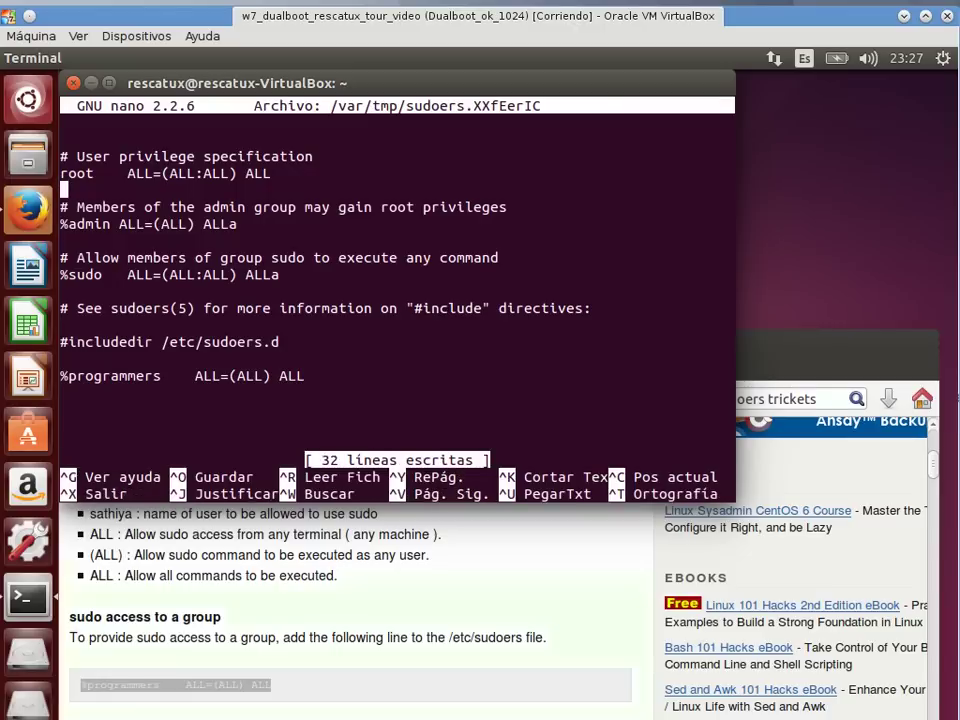
key(ctrl+x)
text(exit)
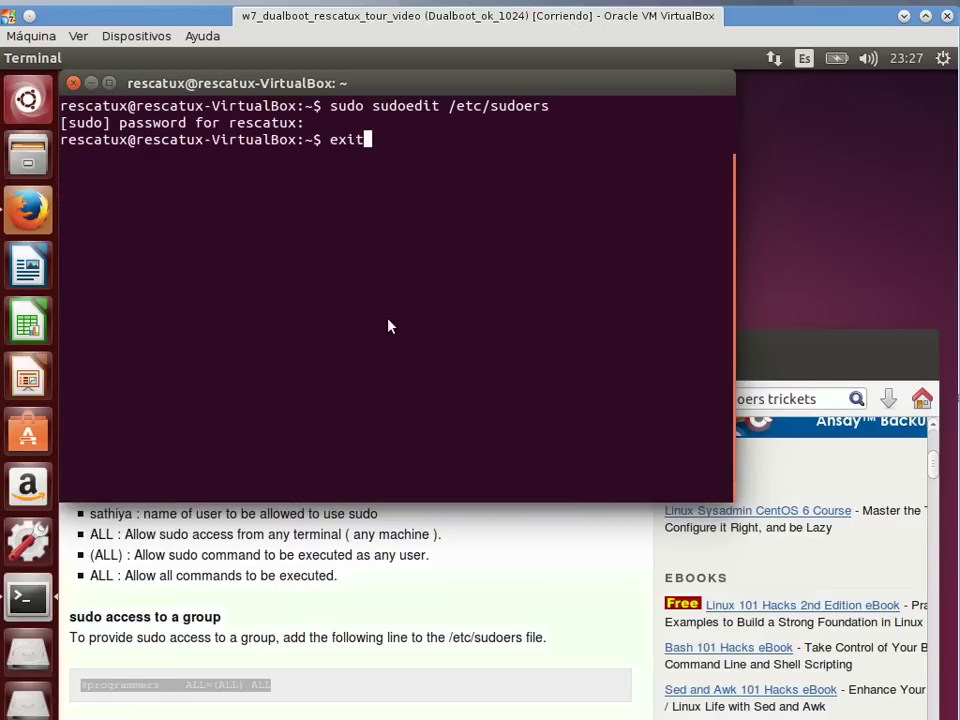
key(Return)
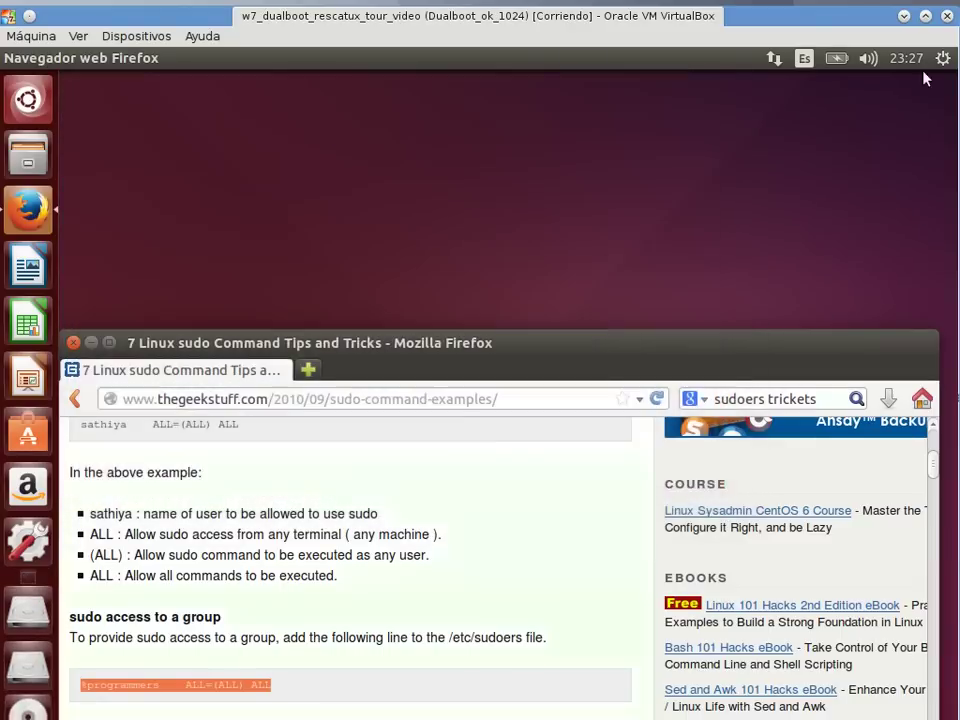
Step: Restart the guest machine through the gear menu's Apagar > Reiniciar option
click(938, 59)
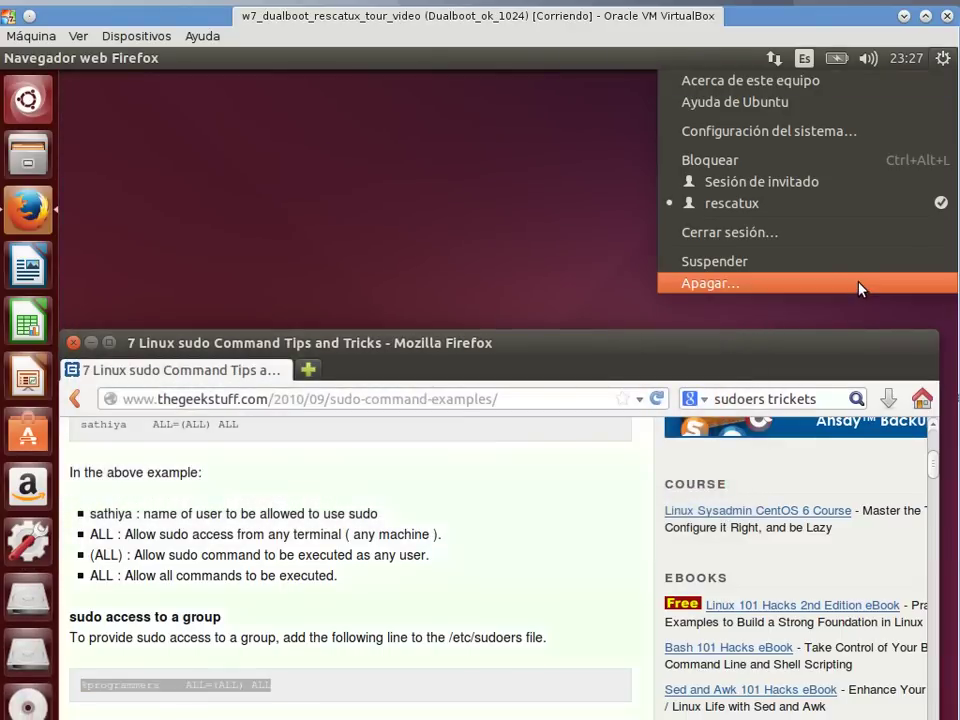
click(860, 286)
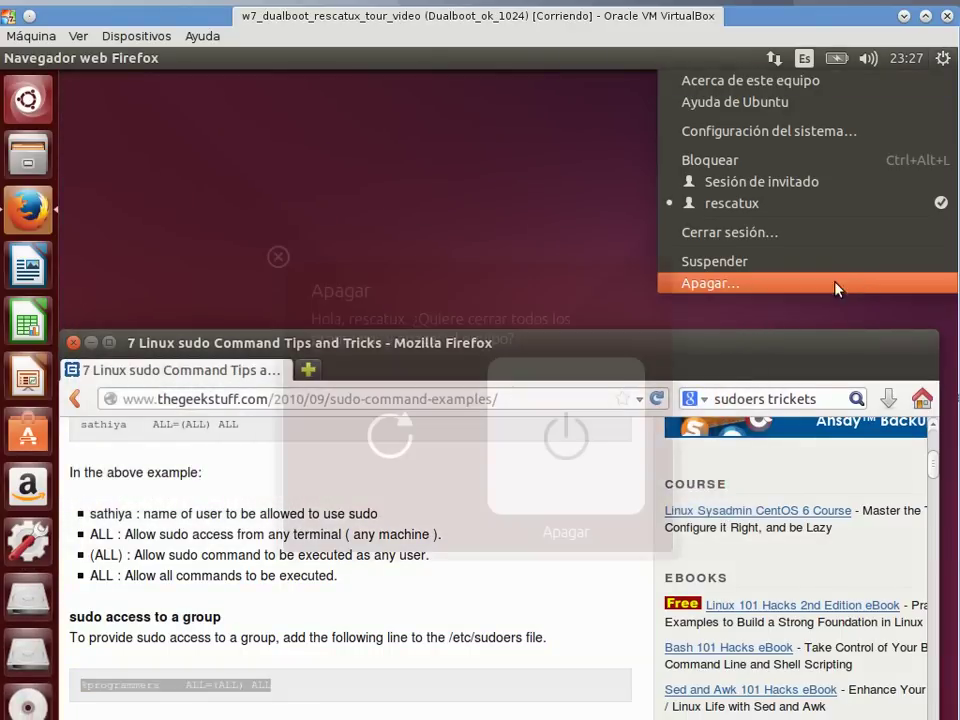
click(372, 450)
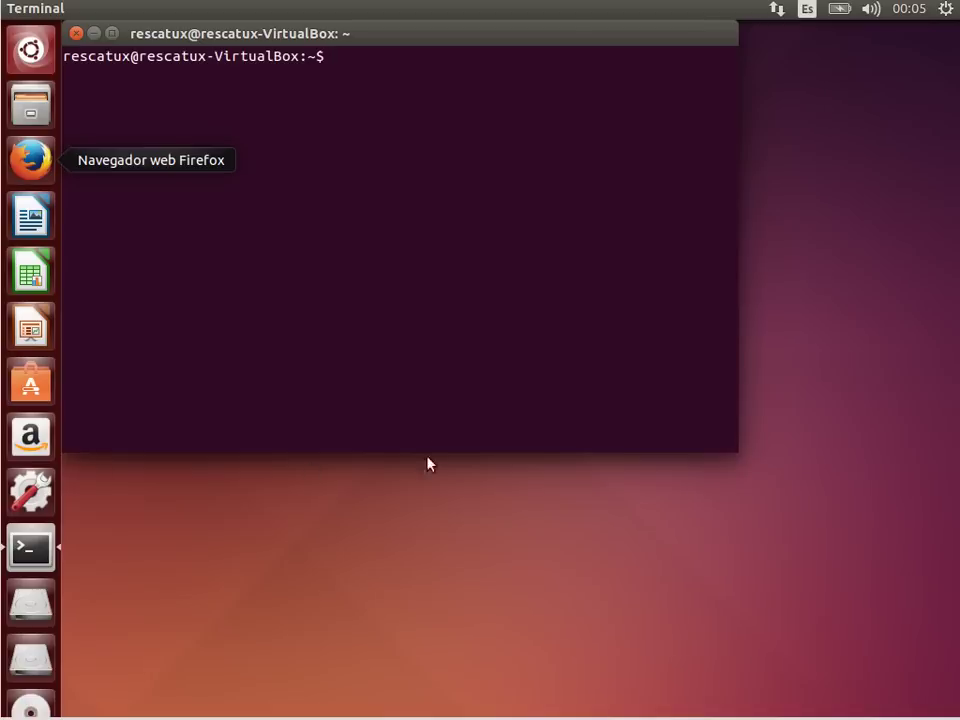
Step: Run ls -l /root, then rerun it with sudo, which fails with sudoers syntax errors
text(ls)
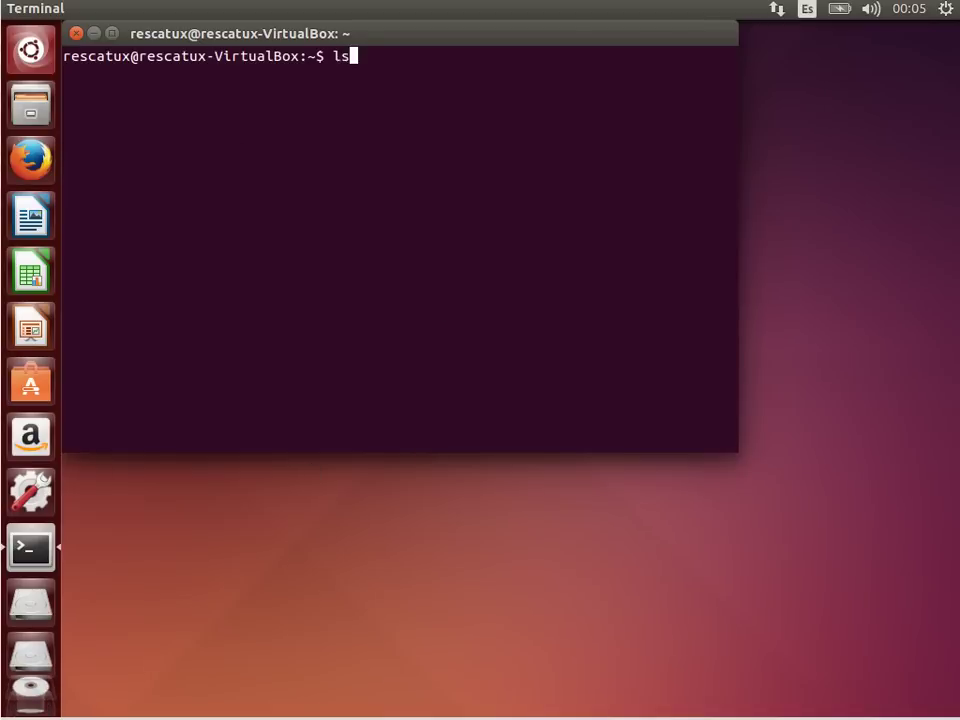
text( -l /root)
key(Return)
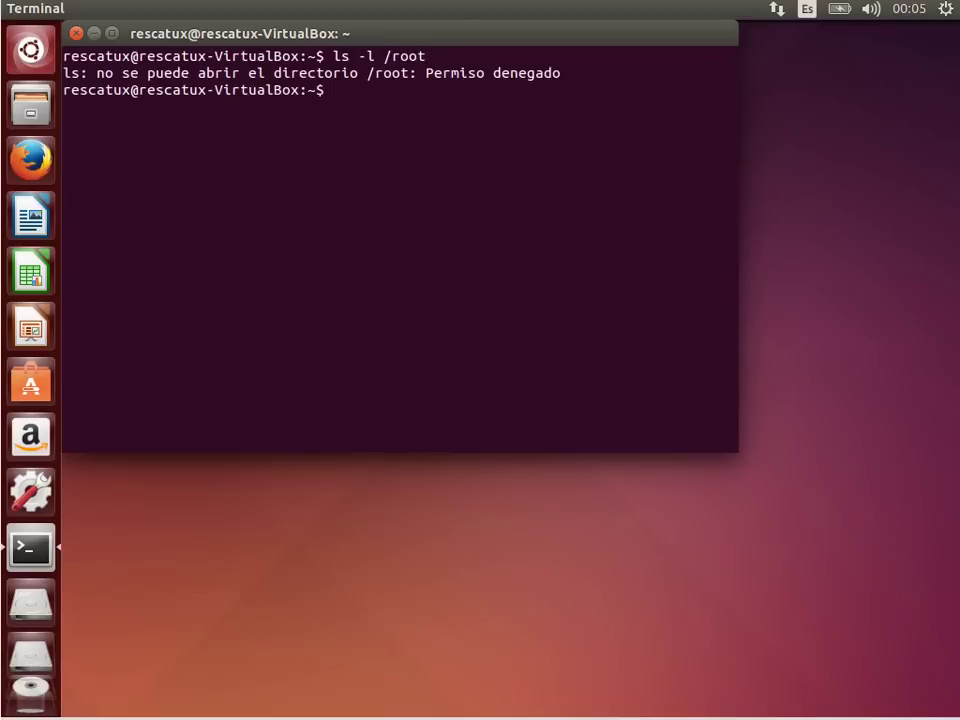
key(Up)
key(Left)
key(Left)
key(Left)
key(Left)
key(Left)
key(Left)
key(Left)
key(Left)
key(Left)
key(Left)
text(sudo)
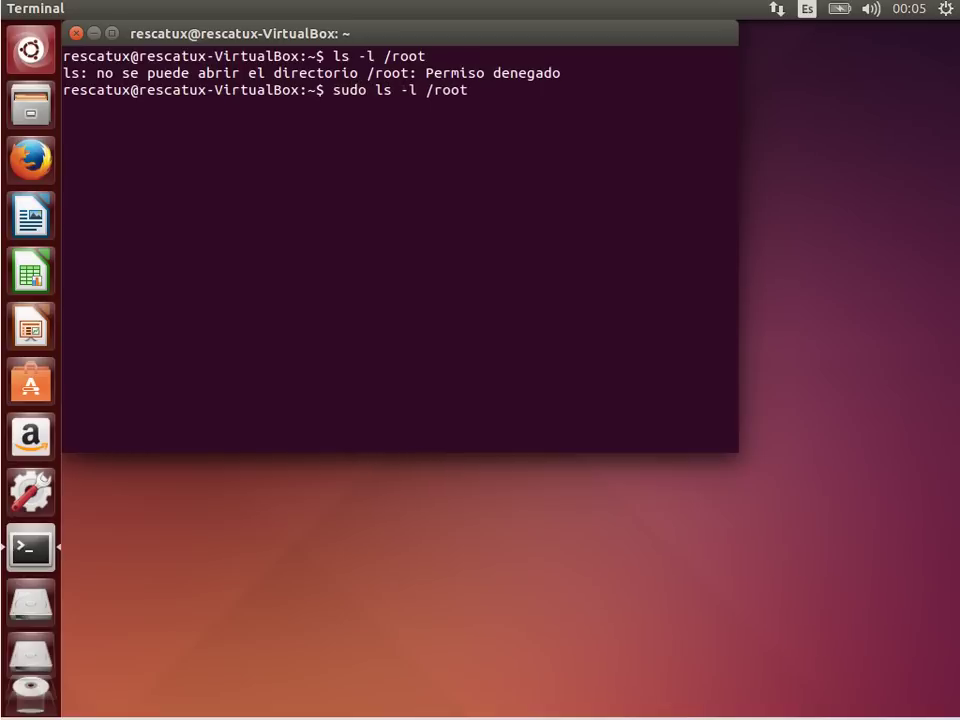
key(Return)
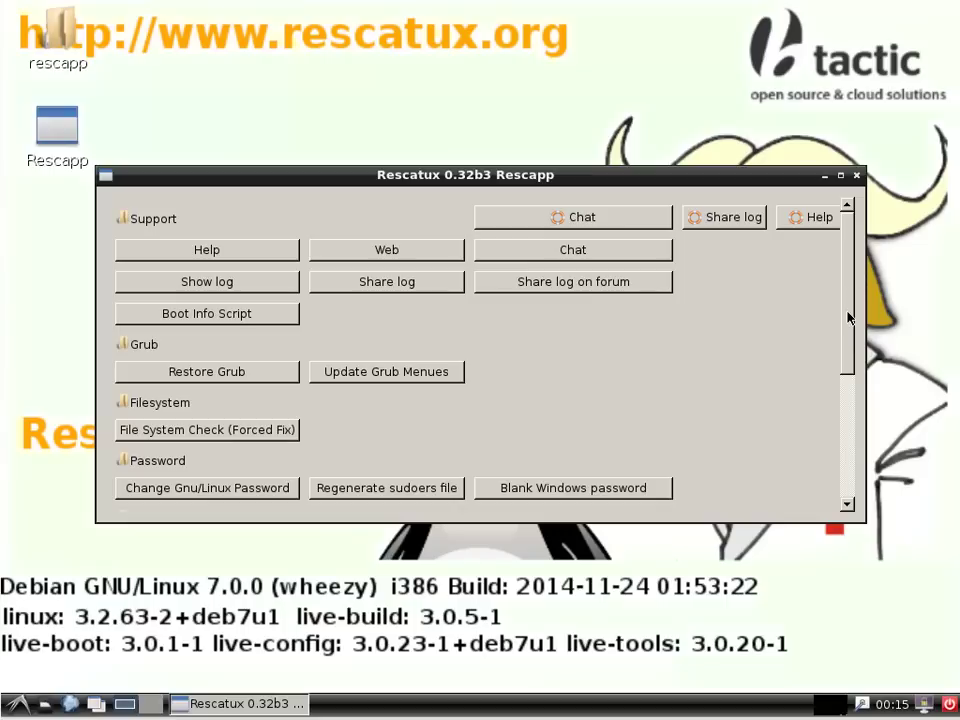
Step: Start the Define a new sudoers file tool on the Ubuntu partition sda5
drag(849, 326, 849, 481)
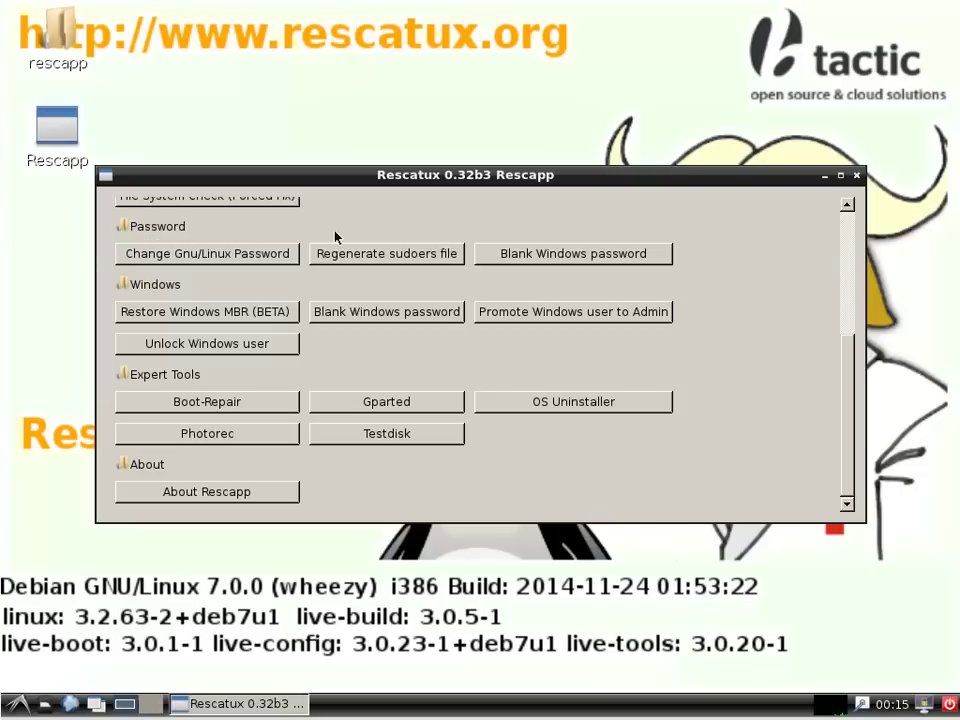
click(398, 263)
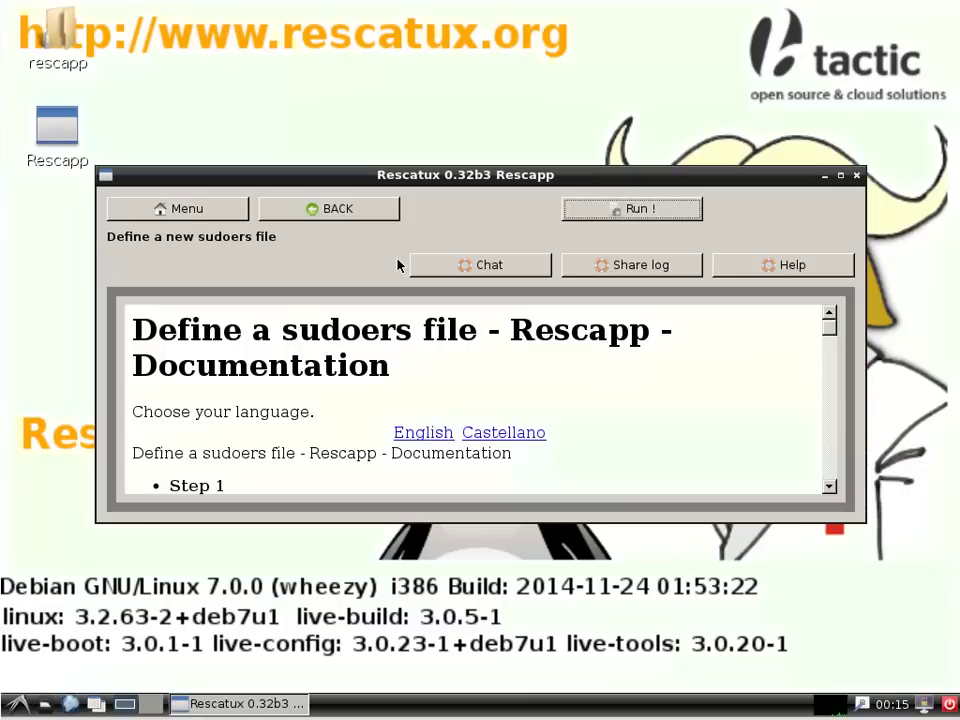
click(687, 217)
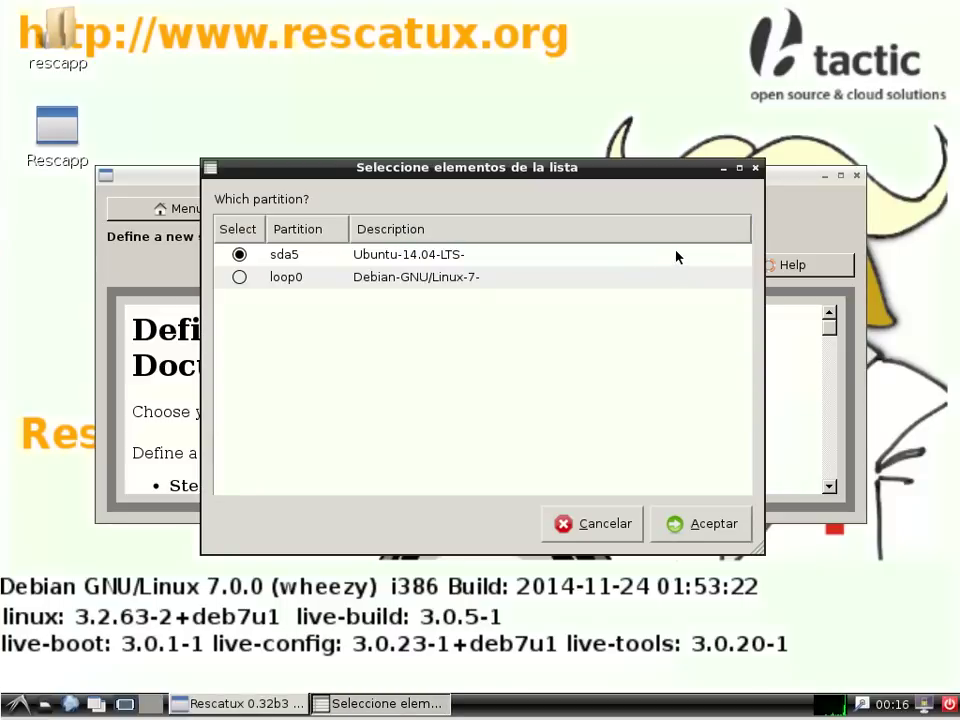
click(675, 526)
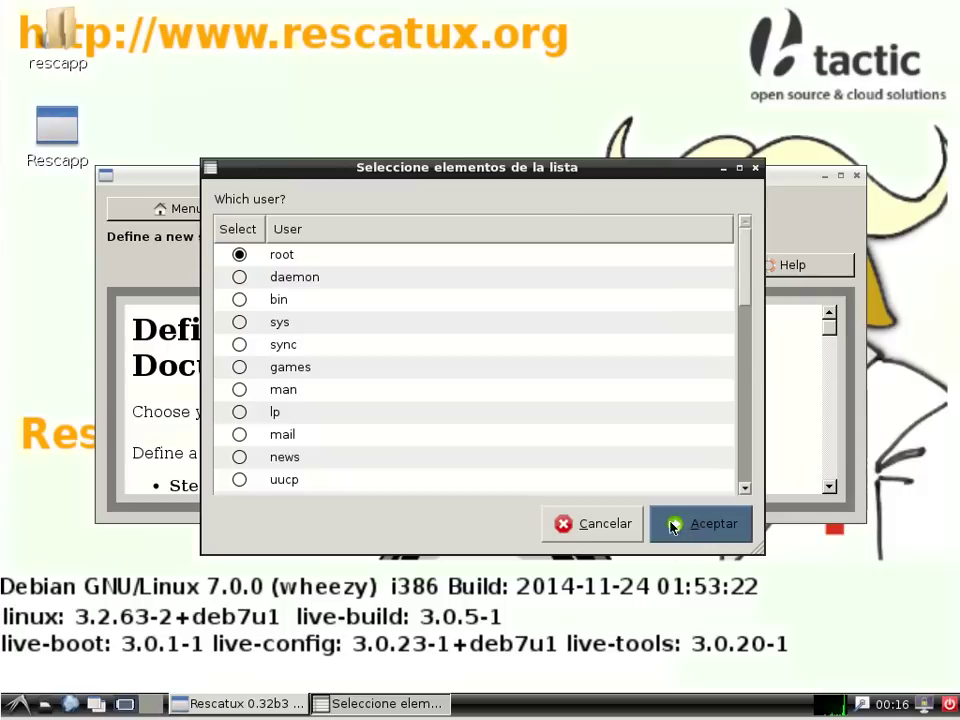
Step: Choose the rescatux user, accept 'Sudoers was changed OK', and bring up LXDE logout options
drag(748, 256, 748, 463)
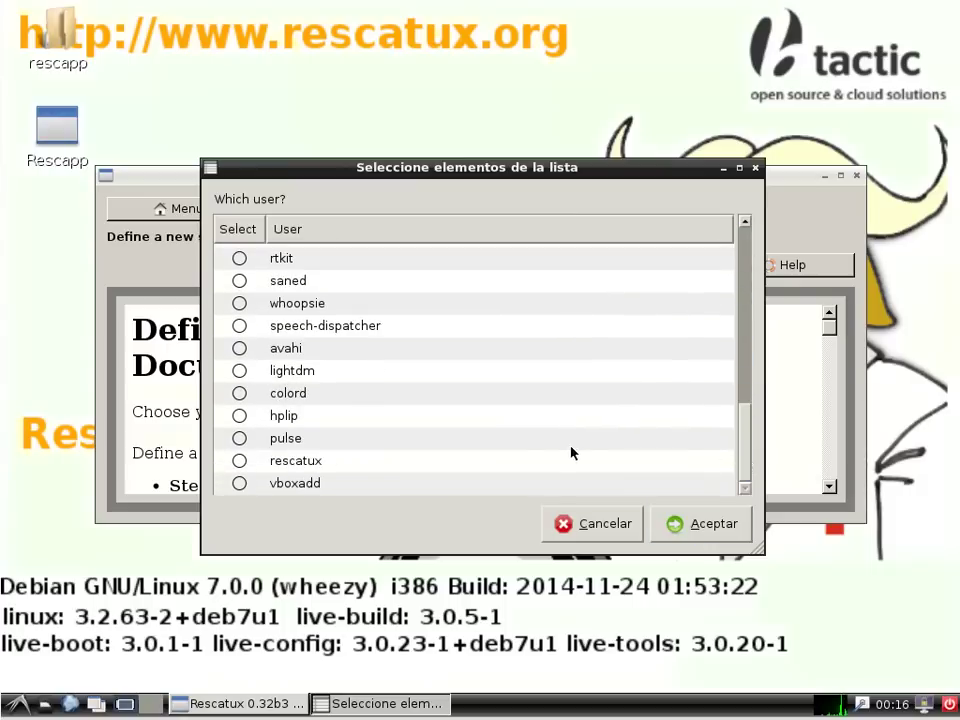
click(239, 461)
click(690, 524)
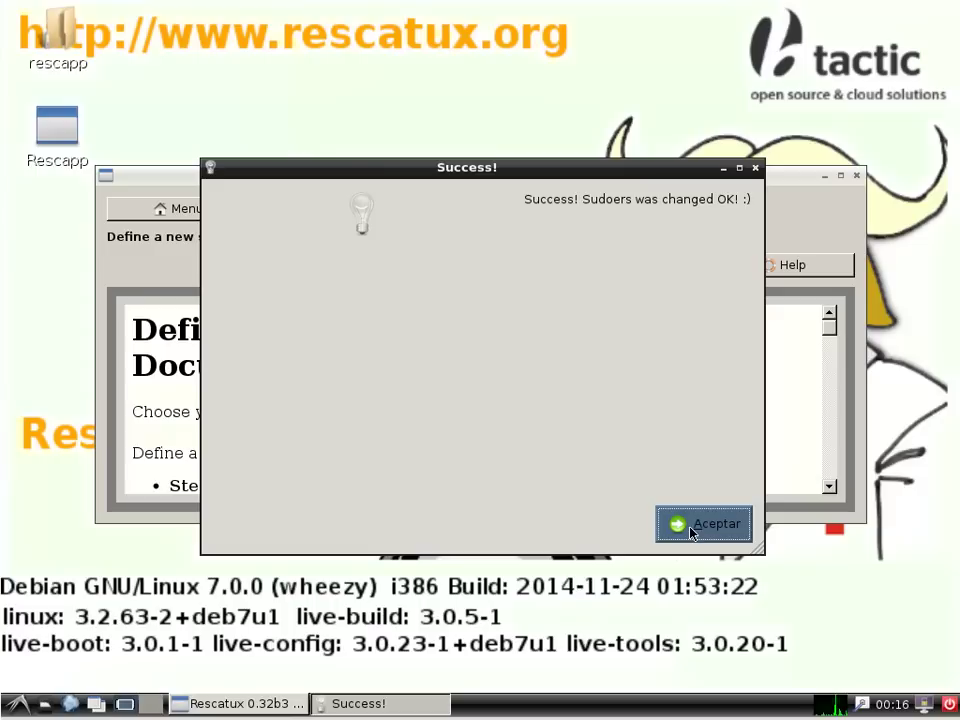
click(690, 527)
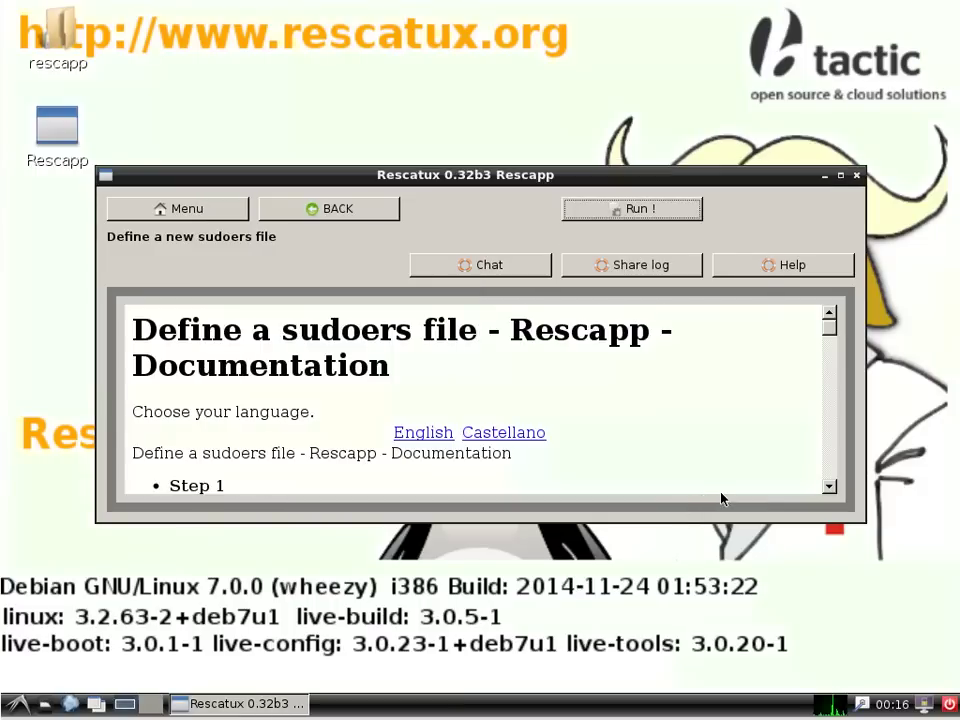
click(950, 705)
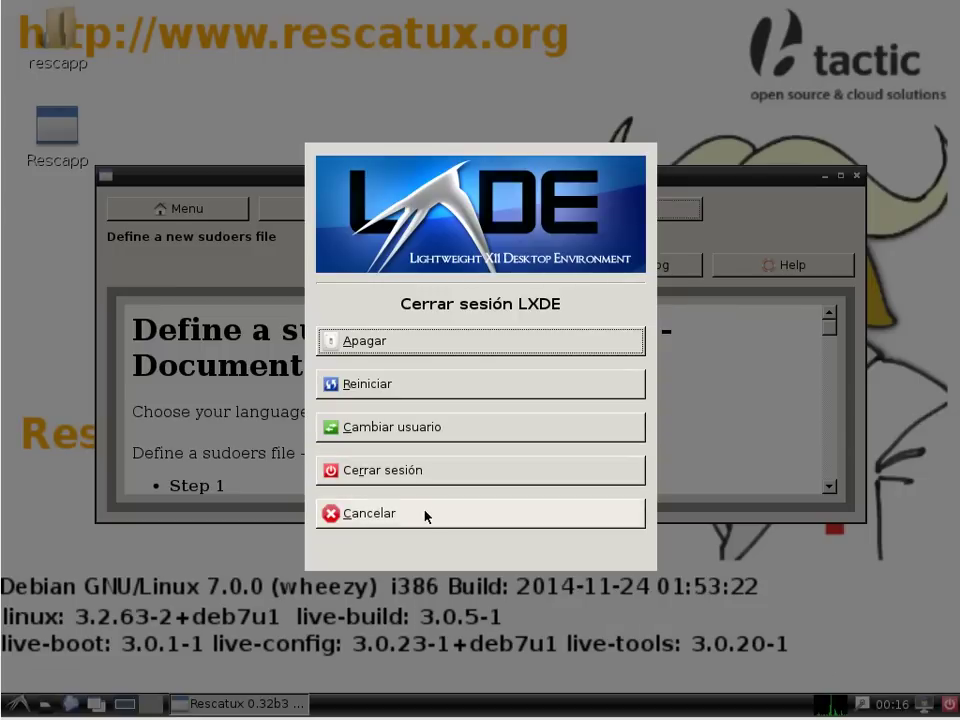
Step: Reboot into Ubuntu and run sudo ls -l /root with the account password, getting total 0
click(444, 388)
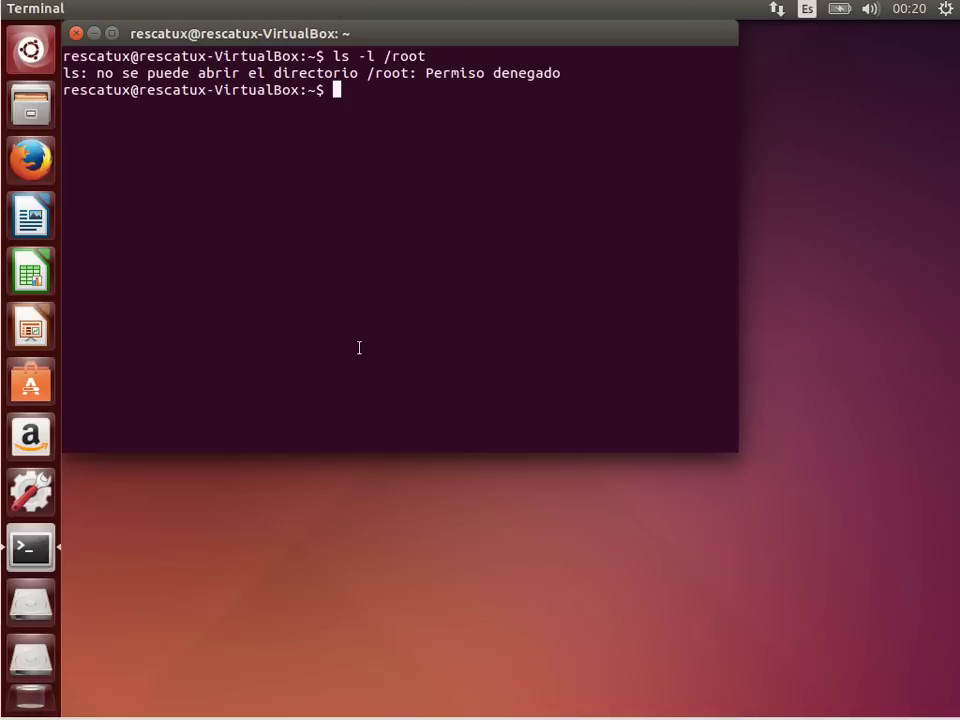
key(Up)
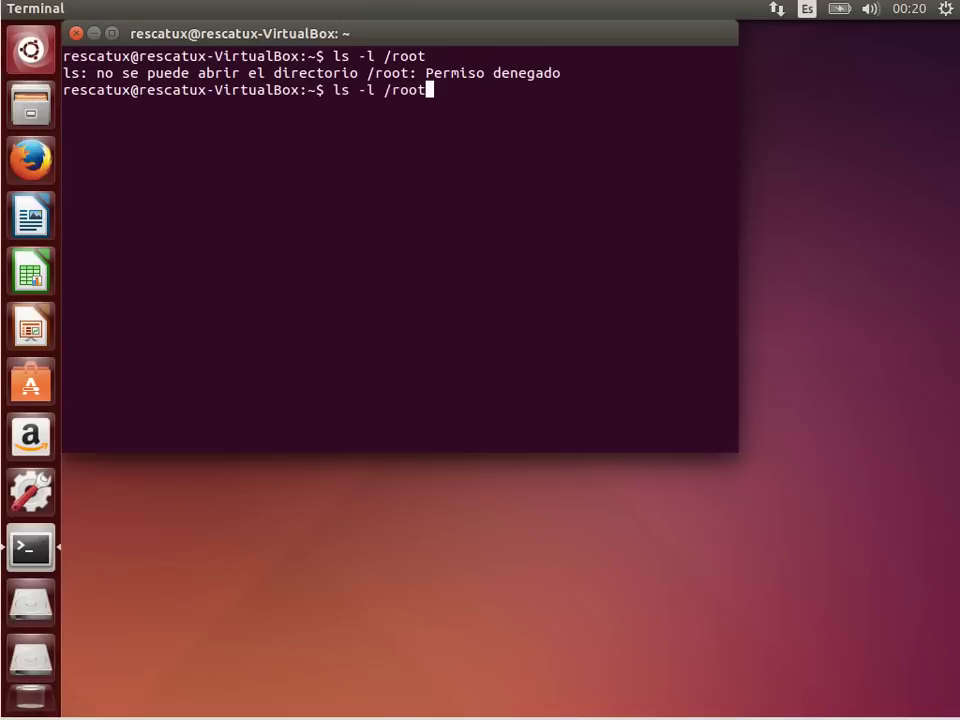
key(Home)
text(sudo)
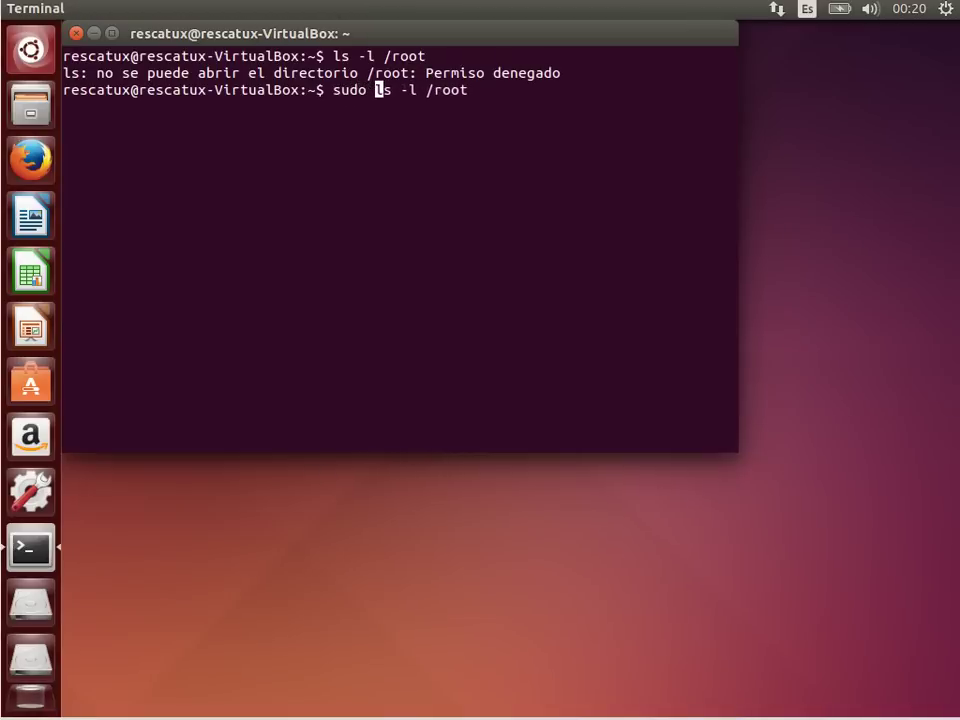
key(Return)
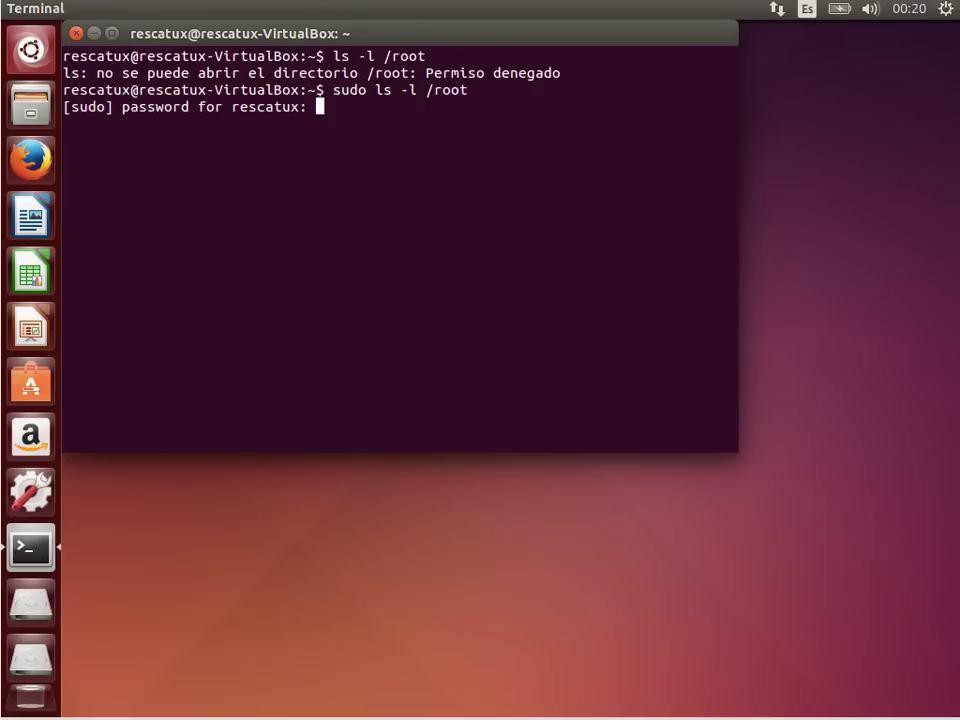
key(Return)
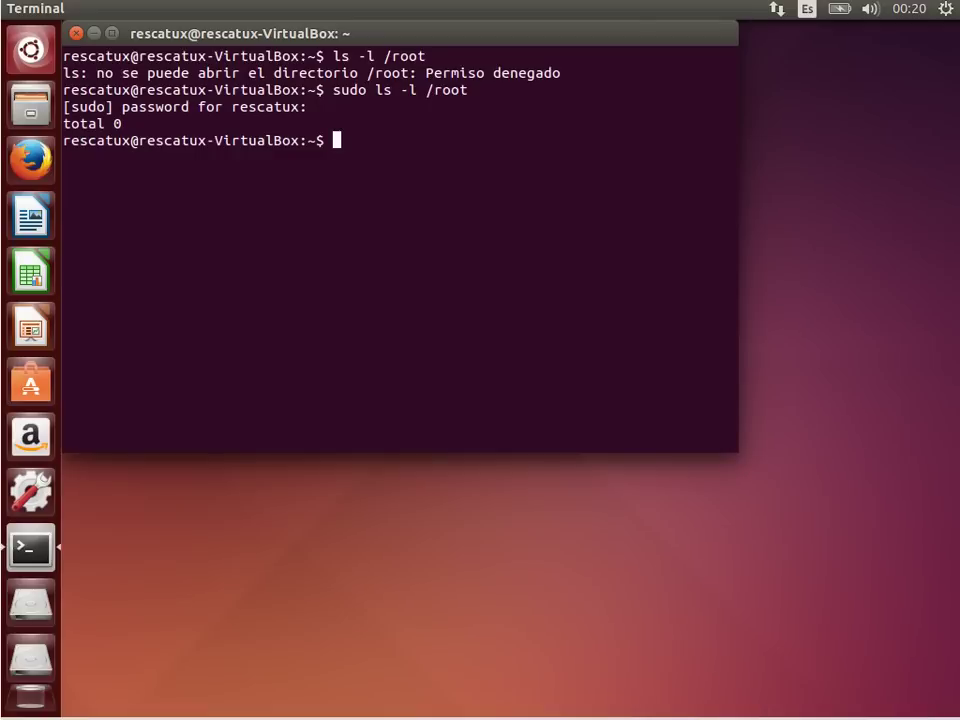
Step: List the contents of /etc and open a root shell with sudo -i
text(ls -l /etc/)
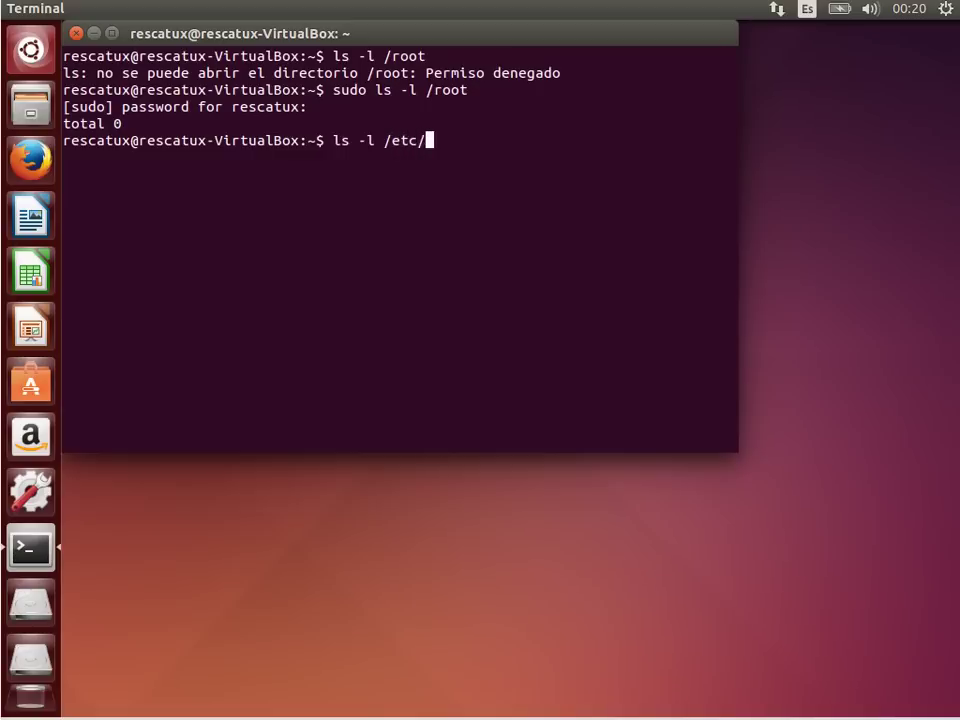
key(Return)
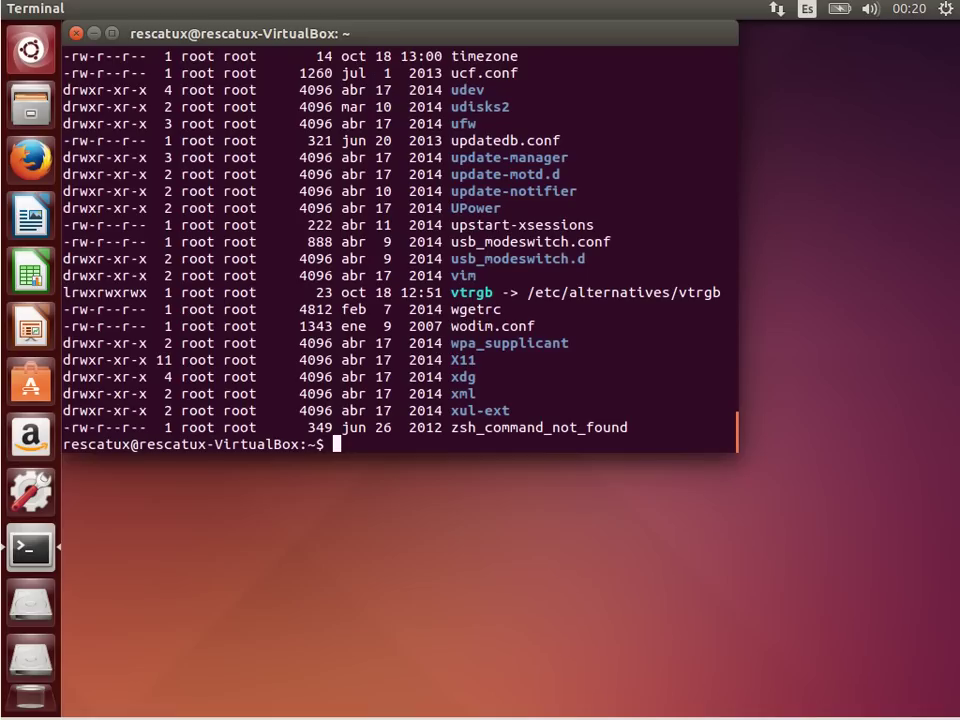
key(Up)
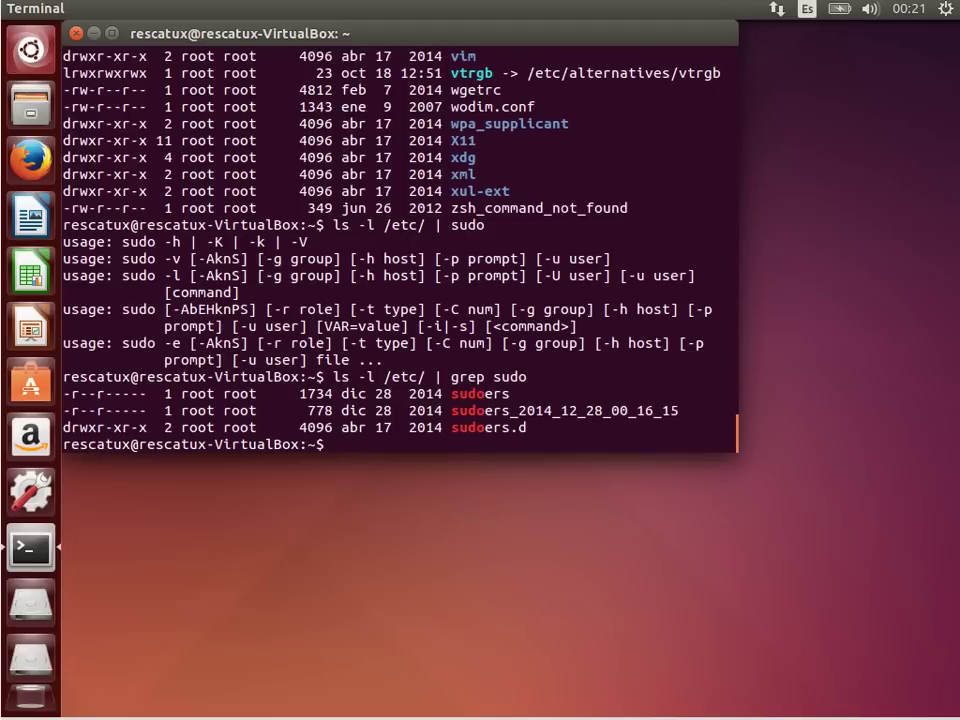
text(sudo cp)
key(BackSpace)
key(BackSpace)
key(BackSpace)
key(BackSpace)
key(BackSpace)
key(BackSpace)
key(BackSpace)
text(sudo -i)
key(Return)
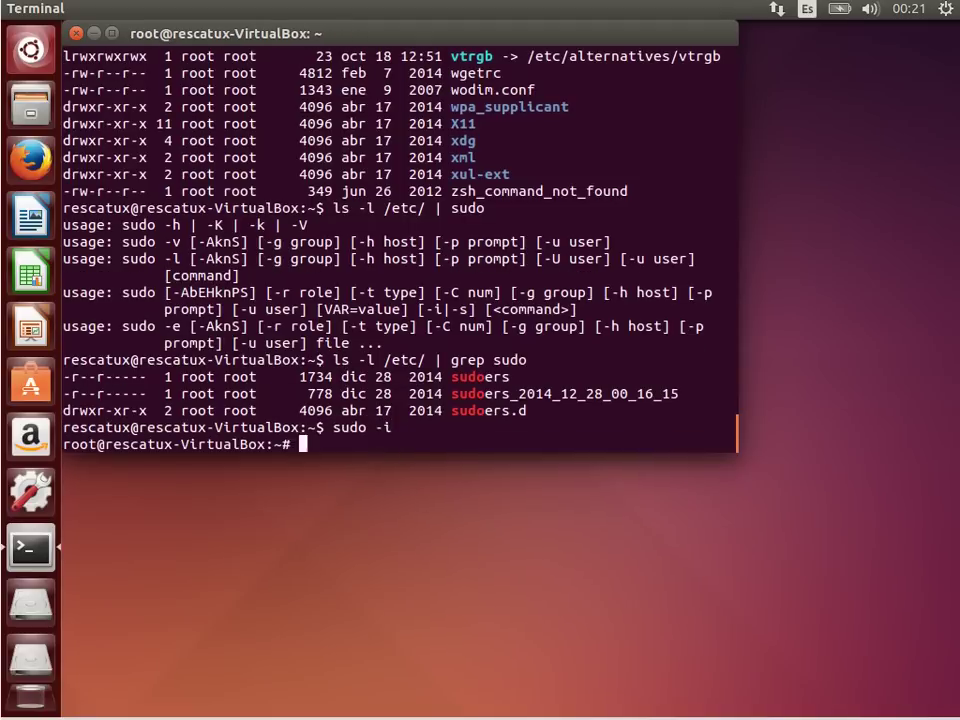
Step: In /etc, copy sudoers_2014_12_28_00_16_15 to sudoers_fixed, then begin typing nano sudoers_f
text(cd /etc/)
key(Return)
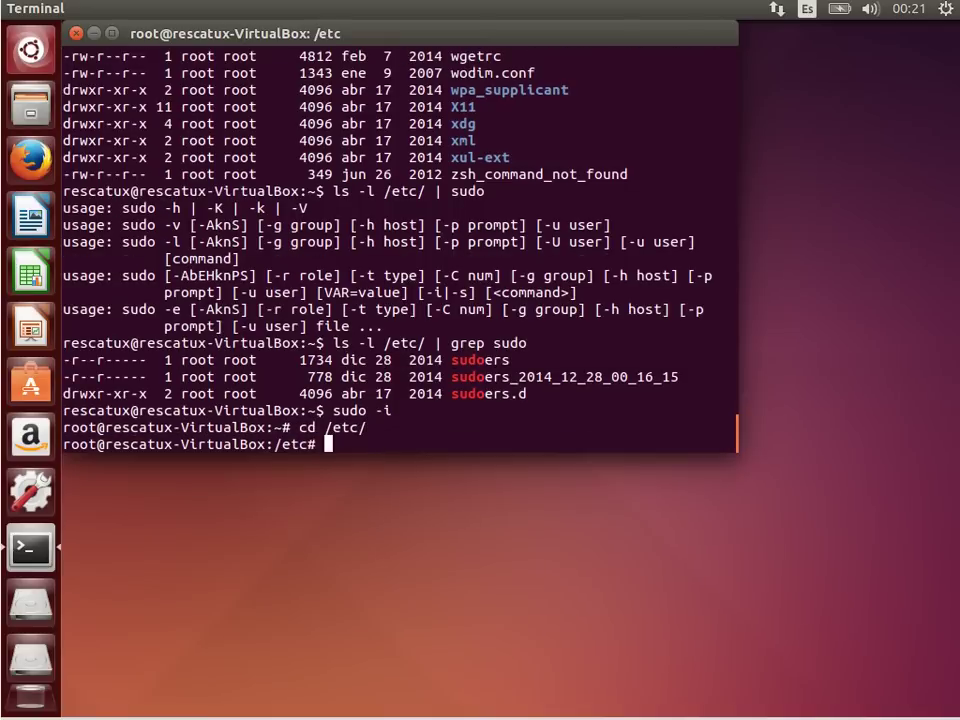
text(cp sudoers)
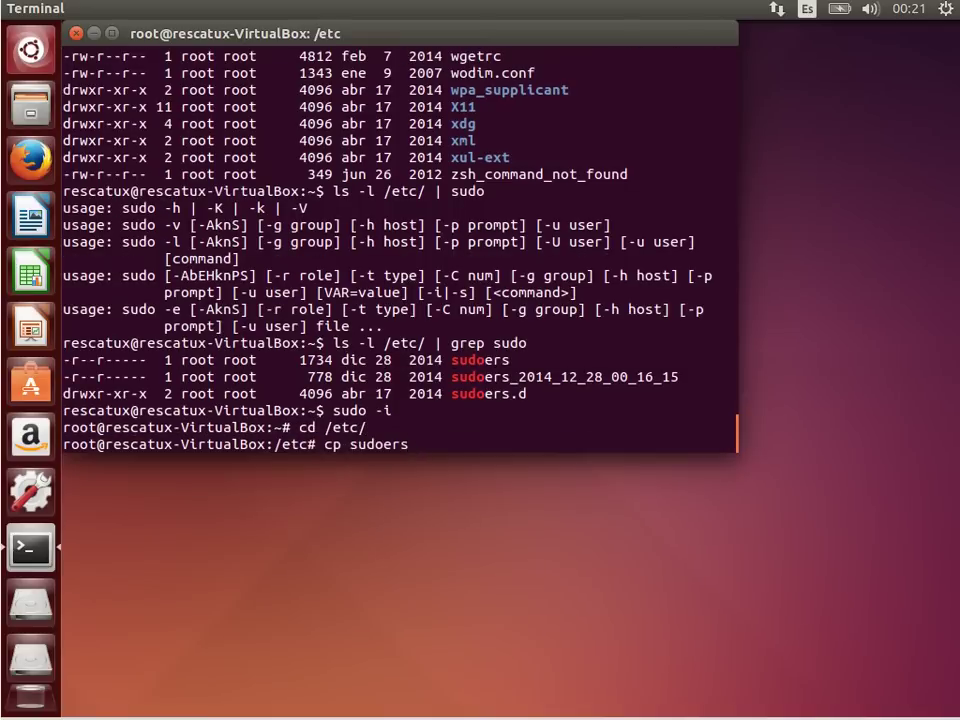
text(_)
key(Tab)
text(sudoers_)
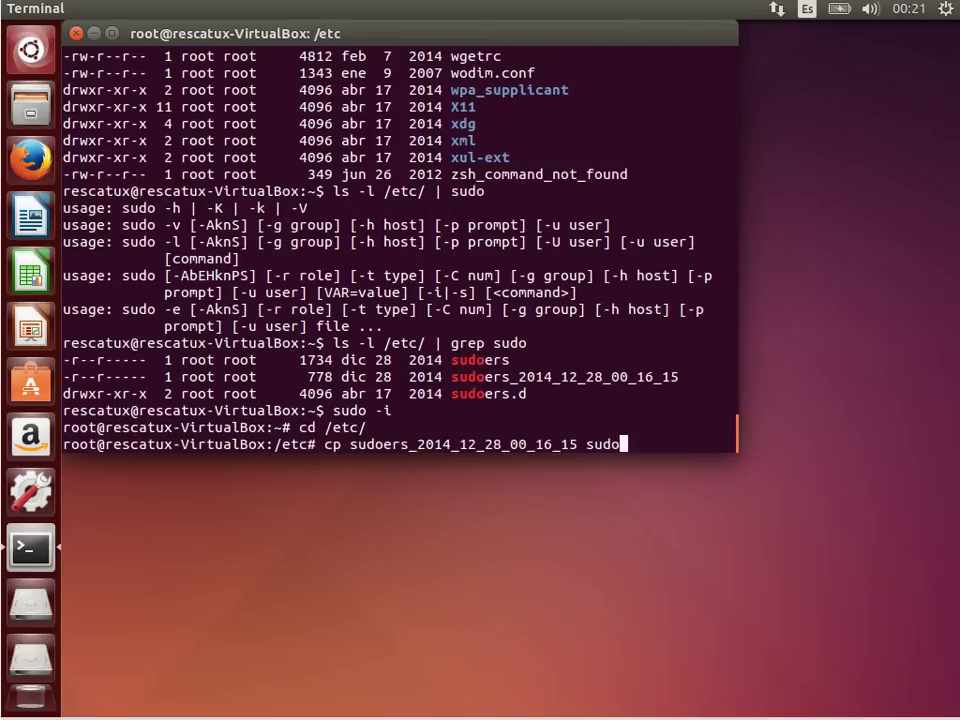
text(fixed)
key(Return)
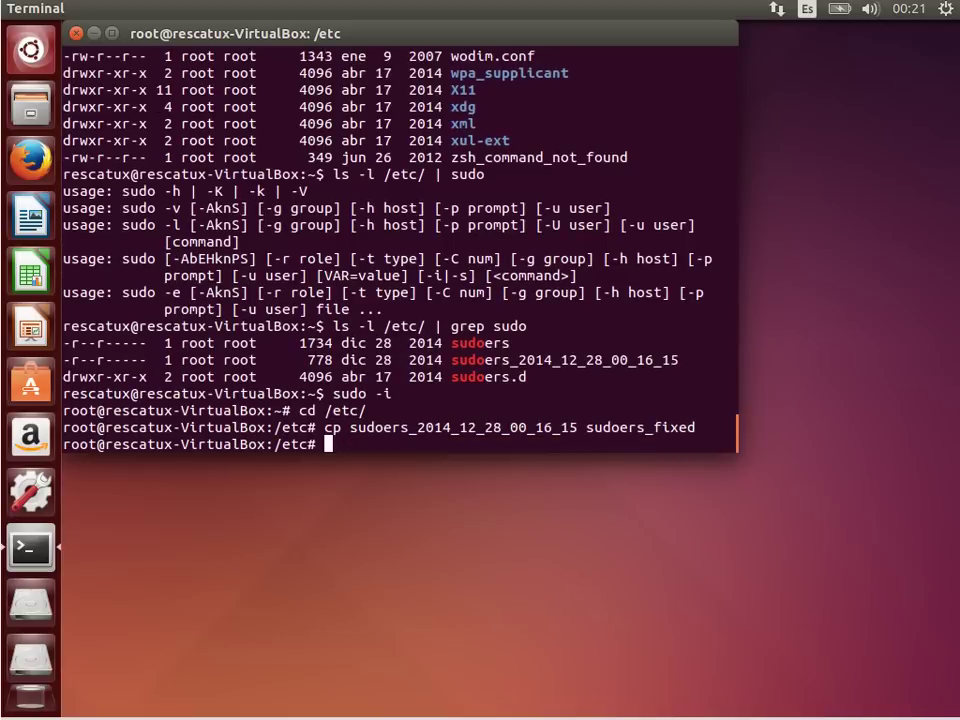
text(nano sudoers_f)
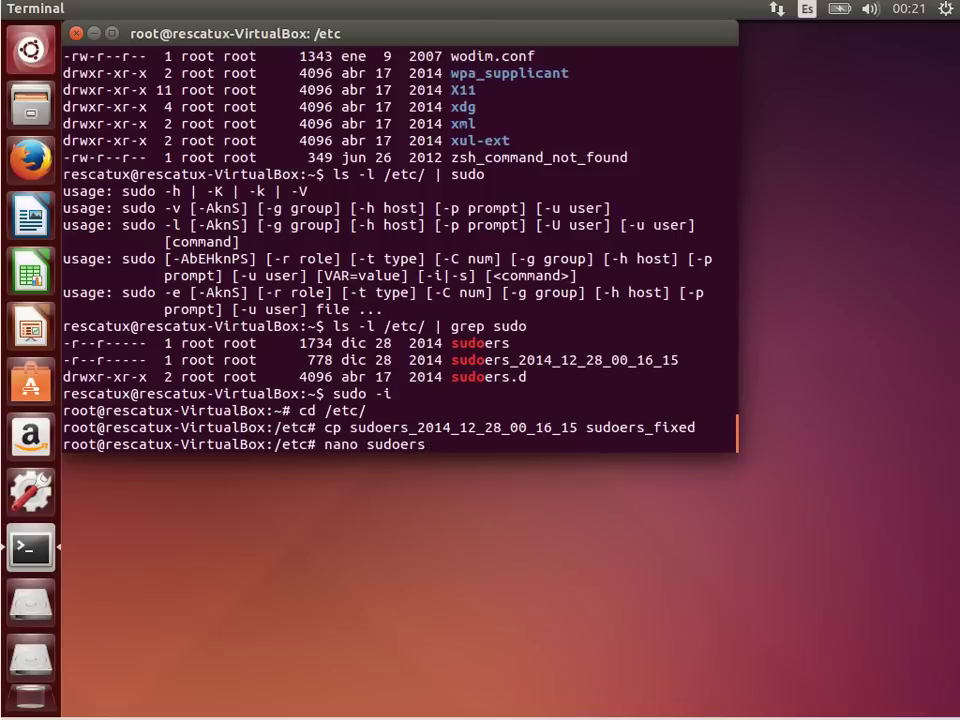
Step: Open sudoers_fixed in nano and delete the trailing 'a' from the %admin and %sudo rules
key(Tab)
key(Return)
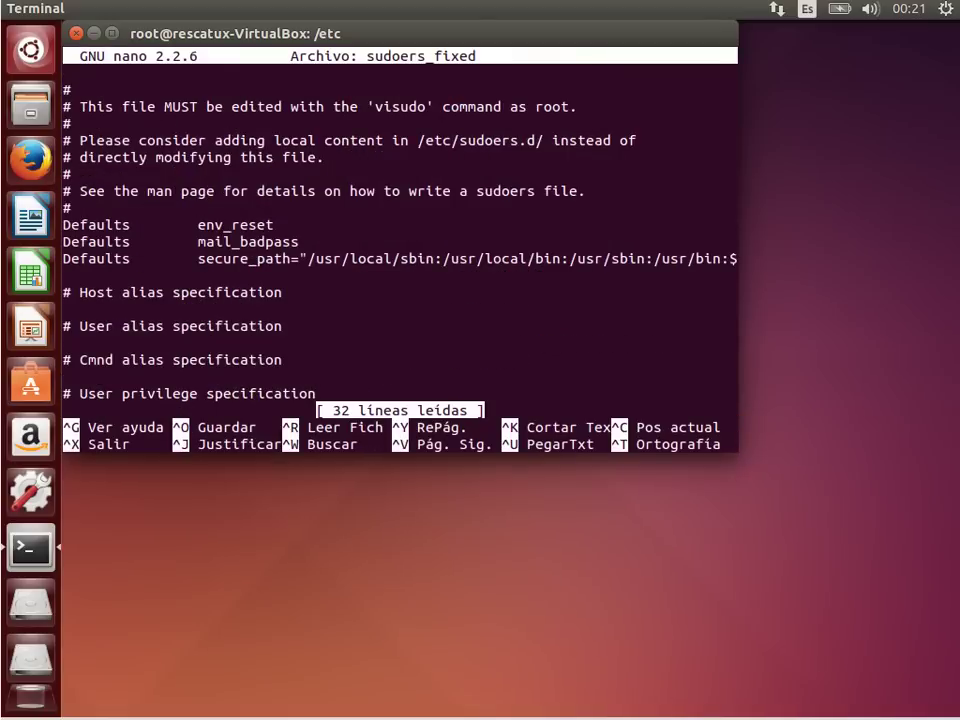
key(Down)
key(Down)
key(Down)
key(Down)
key(Down)
key(Down)
key(Down)
key(Down)
key(Down)
key(Down)
key(Down)
key(Down)
key(Down)
key(Down)
key(Down)
key(Down)
key(Down)
key(Down)
key(Down)
key(Down)
key(Down)
key(Down)
key(Down)
key(Up)
key(Up)
key(Up)
key(Up)
key(Up)
key(Up)
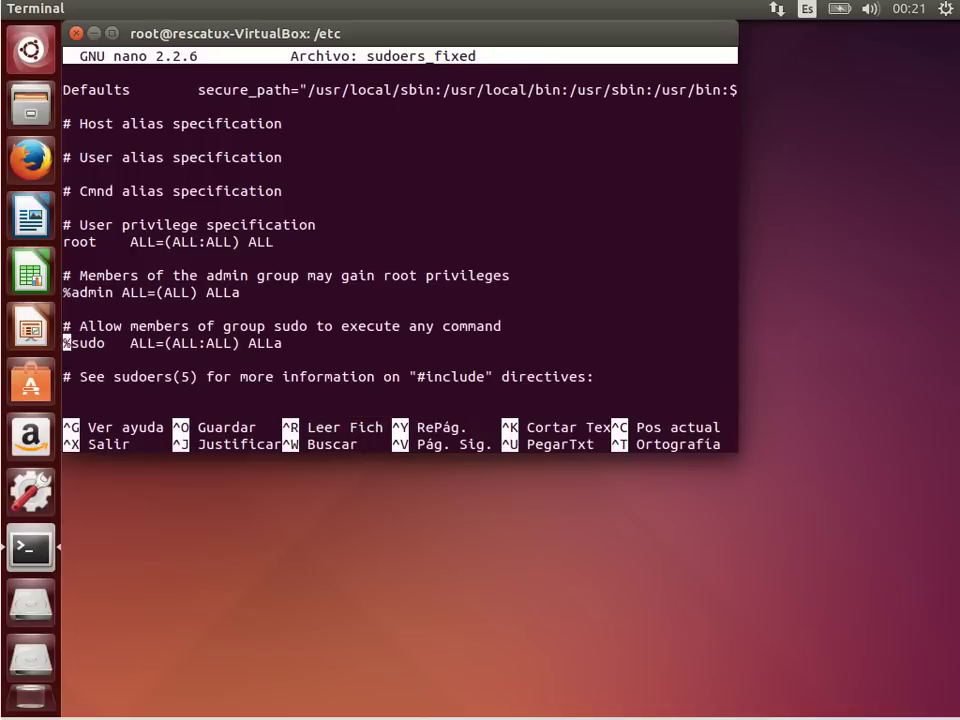
key(End)
key(BackSpace)
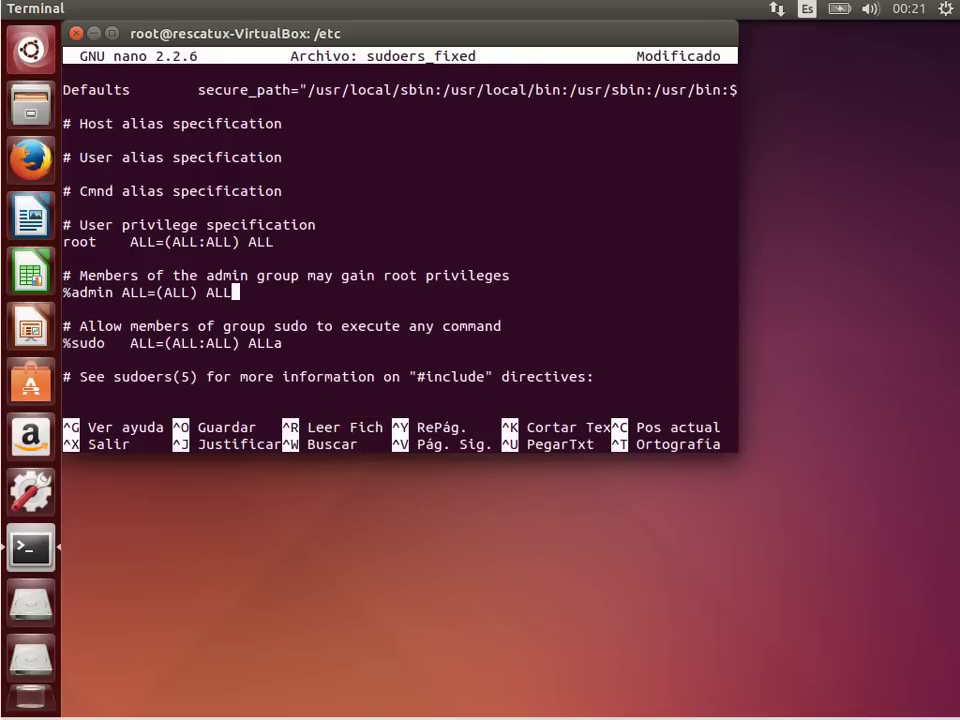
key(Down)
key(End)
key(BackSpace)
Step: Check the %programmers line, then save sudoers_fixed and exit nano
key(Down)
key(Down)
key(Down)
key(Down)
key(Down)
key(Down)
key(Down)
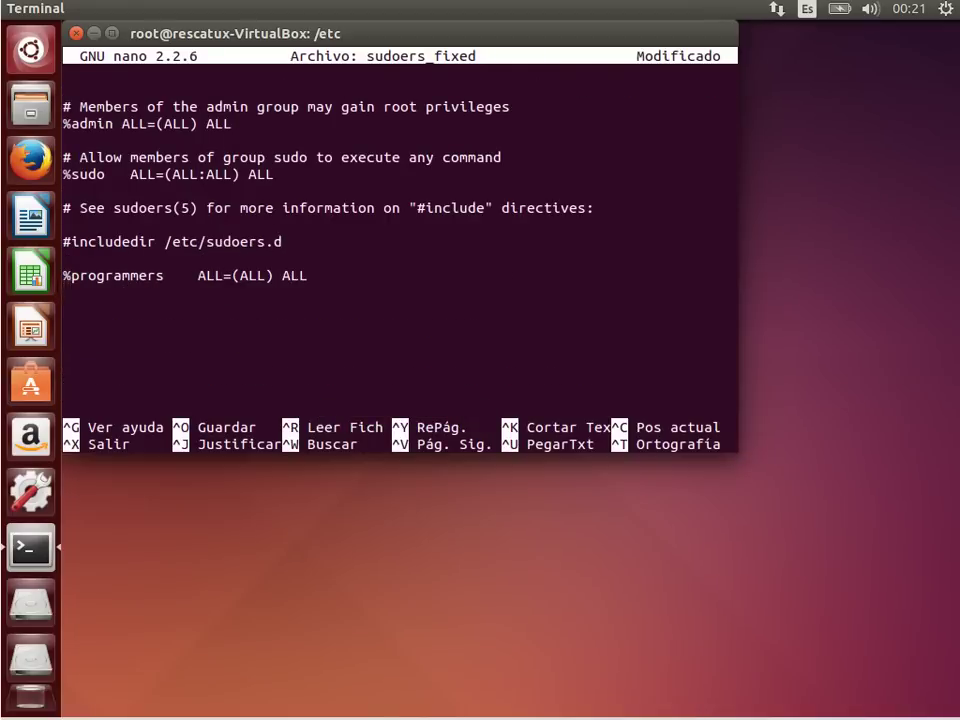
key(Up)
key(Down)
key(ctrl+o)
key(Return)
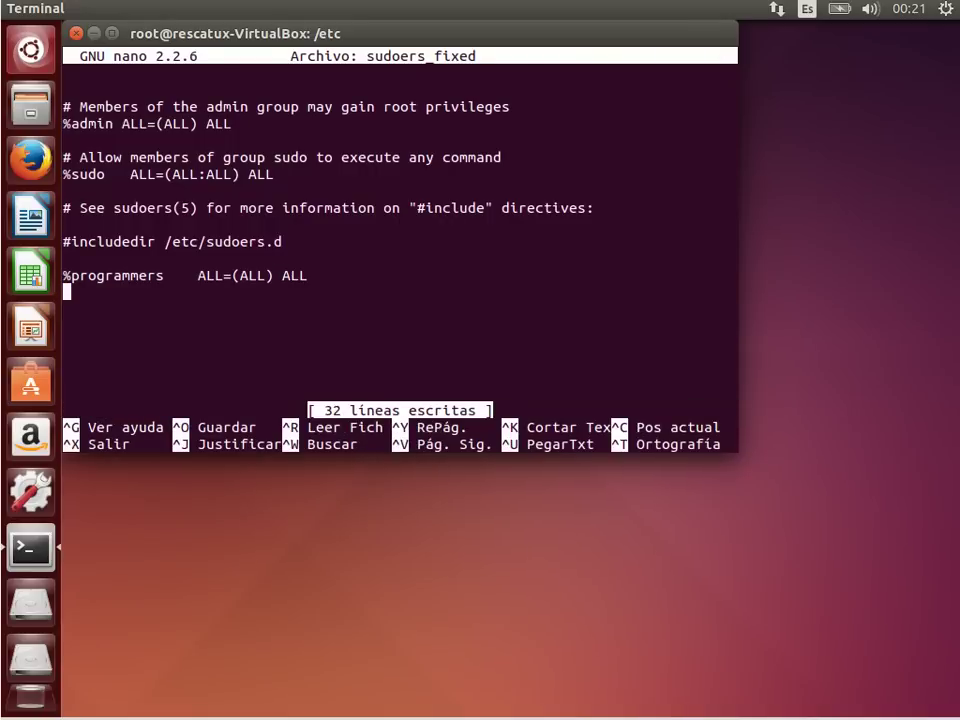
key(ctrl+x)
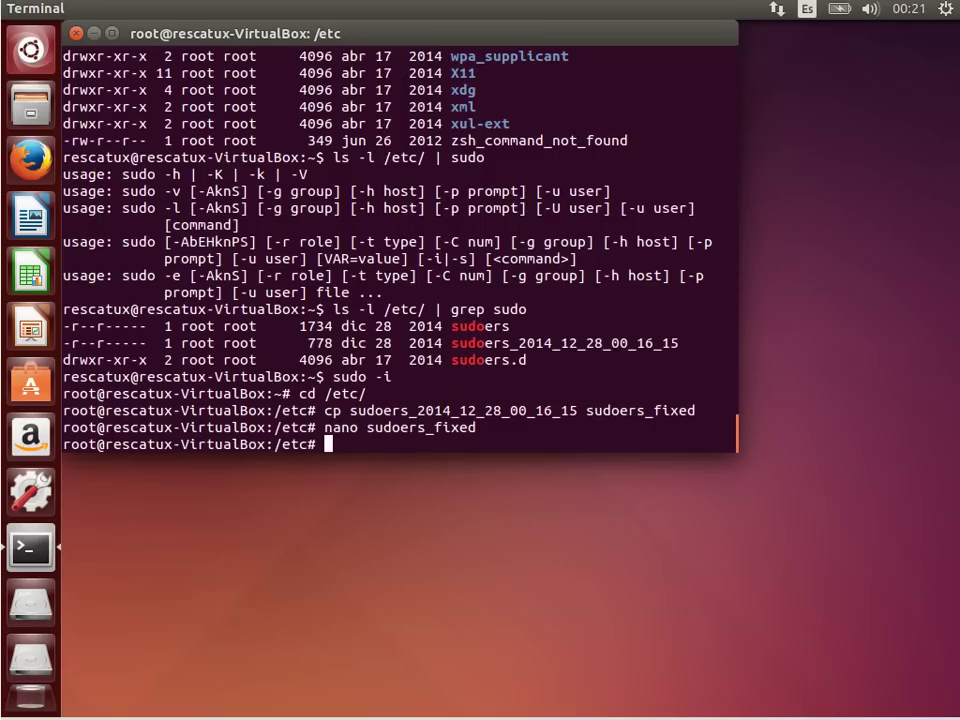
Step: Overwrite sudoers with sudoers_fixed and confirm sudo ls -l /root returns total 0
text(cp sudoers_fixed )
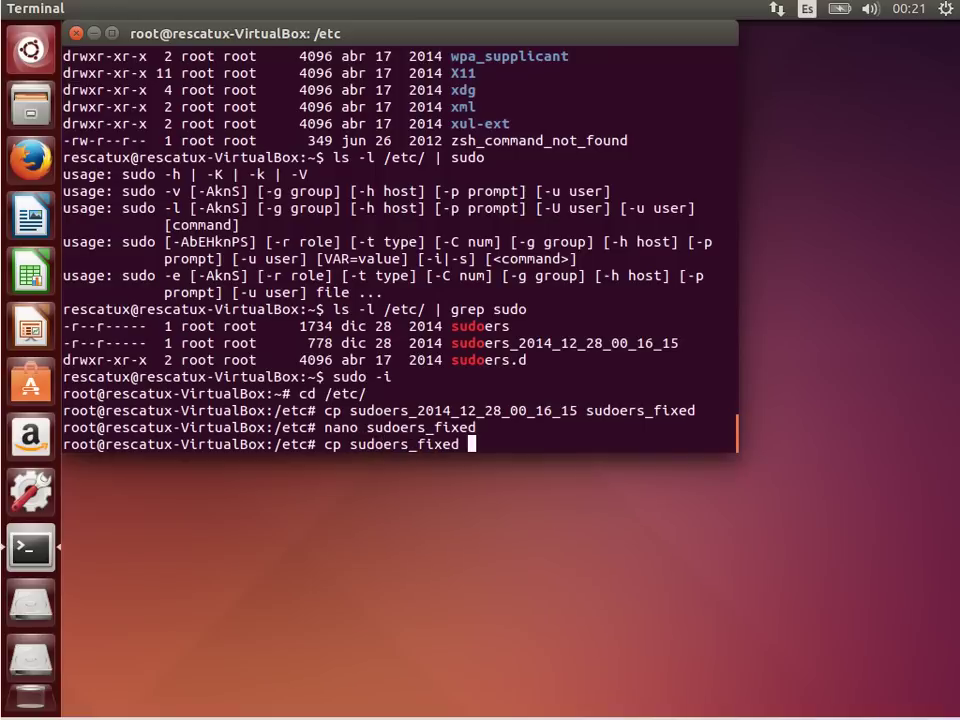
text(sudoers)
key(Return)
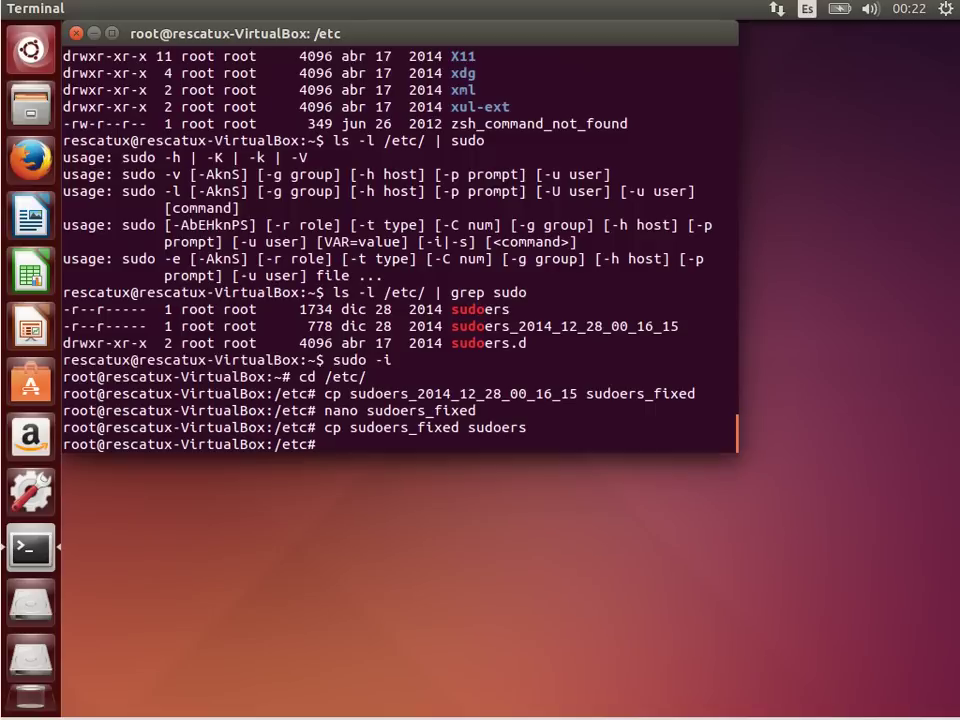
text(sudo ls -l /root)
key(Return)
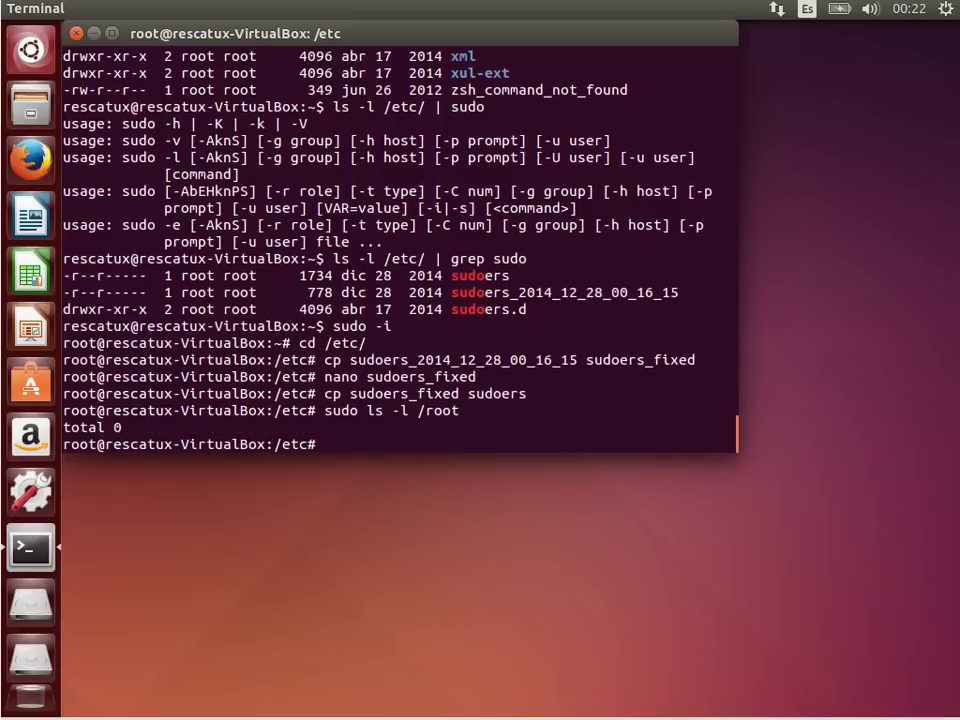
Step: Launch visudo to edit /etc/sudoers
text(sudoedit)
key(BackSpace)
key(BackSpace)
key(BackSpace)
key(BackSpace)
key(BackSpace)
key(BackSpace)
key(BackSpace)
key(BackSpace)
text(visudo)
key(Return)
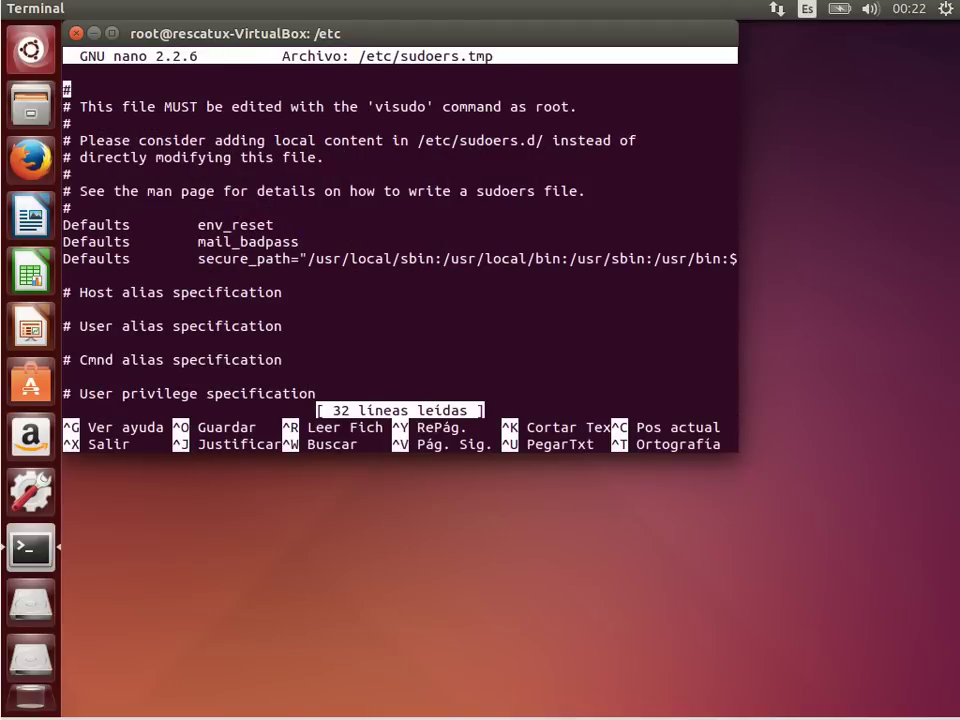
Step: Append a stray 'a' to the %admin and %sudo rules, then save and exit visudo's editor
key(Down)
key(Down)
key(Down)
key(Down)
key(Down)
key(Down)
key(Down)
key(Down)
key(Down)
key(Down)
key(Down)
key(Down)
key(Down)
key(Down)
key(Down)
key(Down)
key(Down)
key(Down)
key(Down)
key(Down)
key(Down)
key(Down)
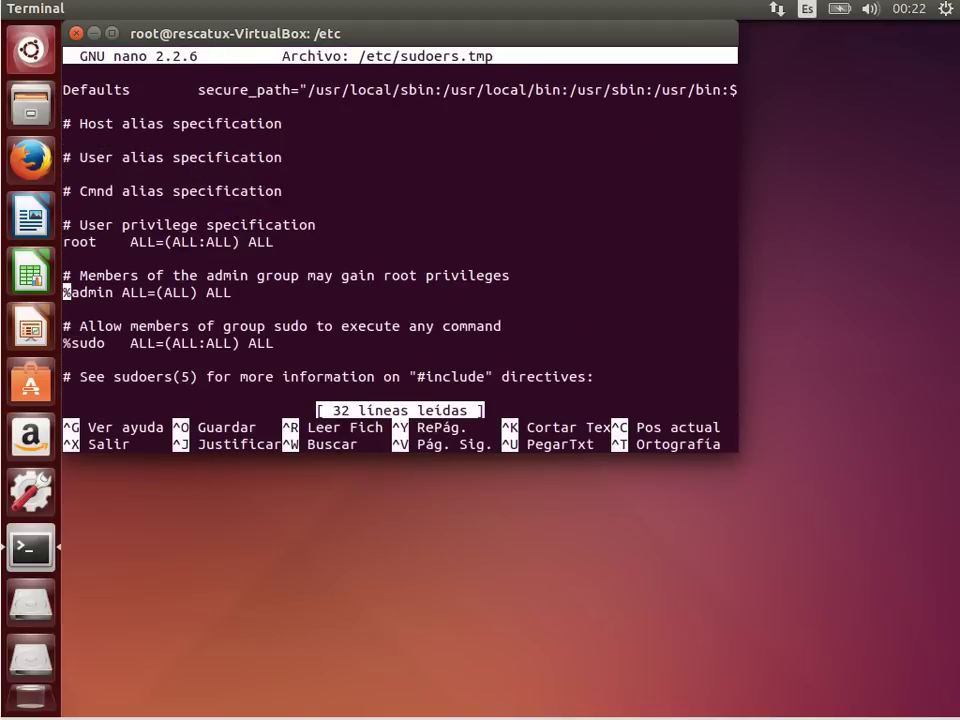
key(Up)
key(Up)
key(Up)
key(End)
key(Down)
key(Down)
key(Down)
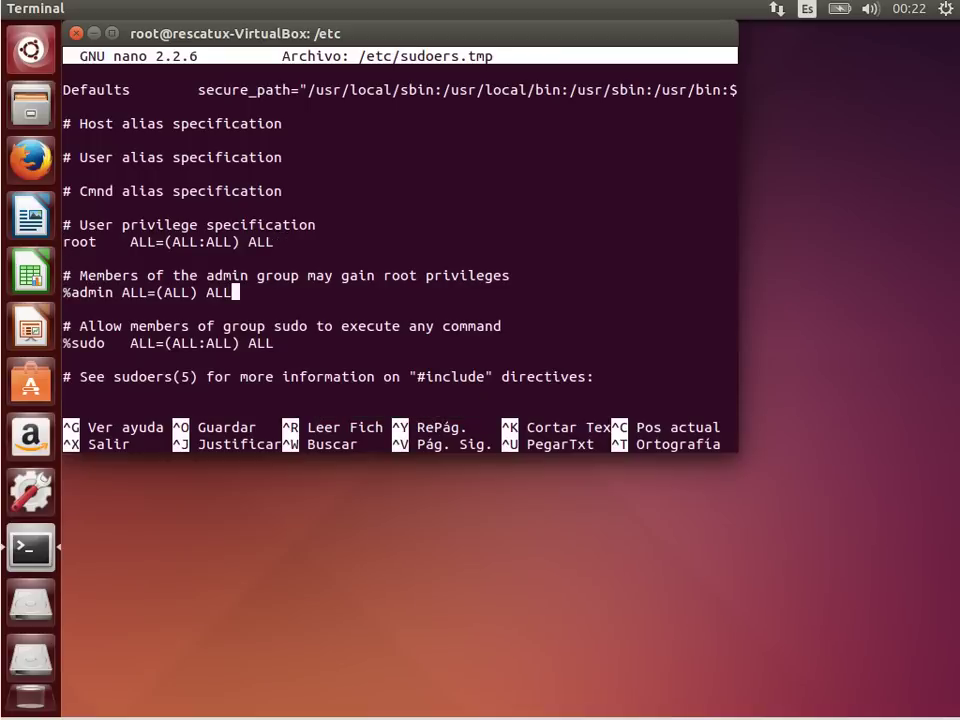
text(a)
key(Down)
key(Down)
key(Down)
key(End)
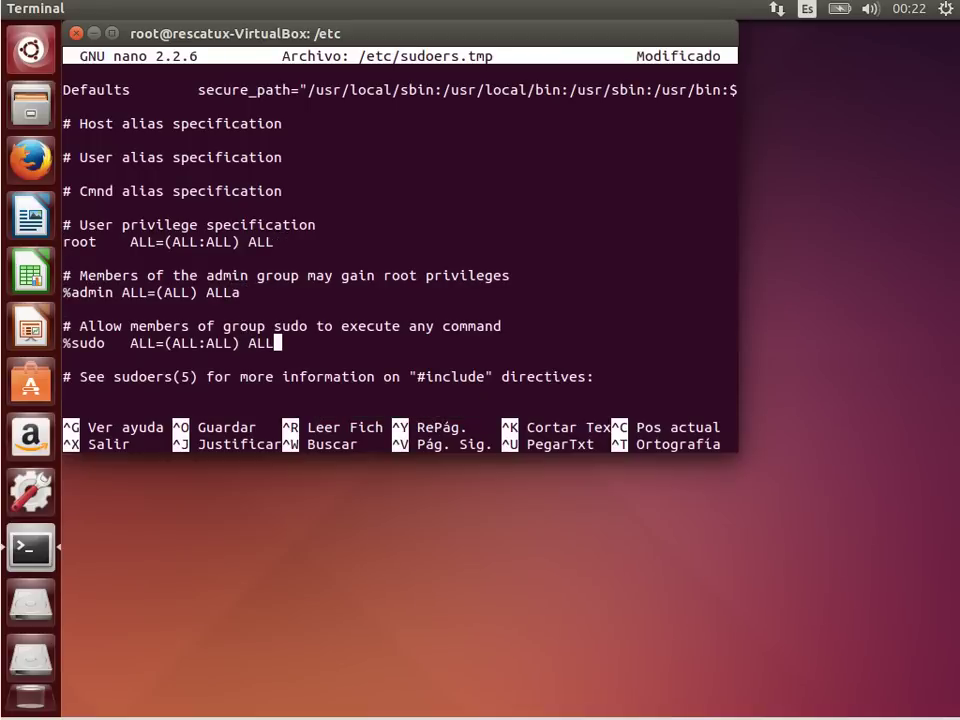
text(a)
key(Down)
key(Down)
key(ctrl+o)
key(Return)
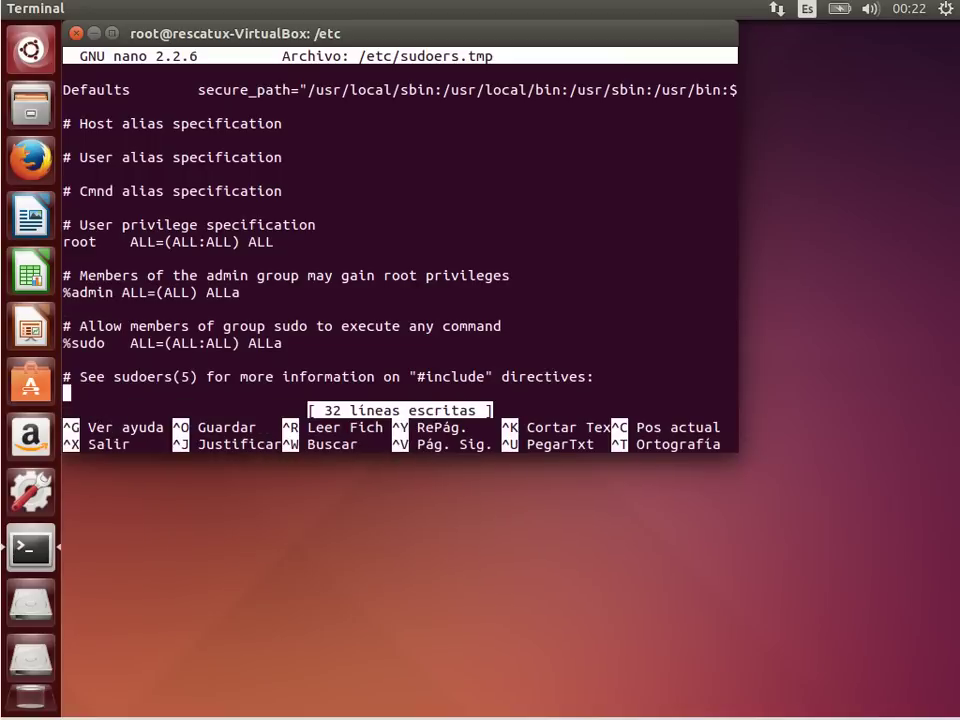
key(ctrl+x)
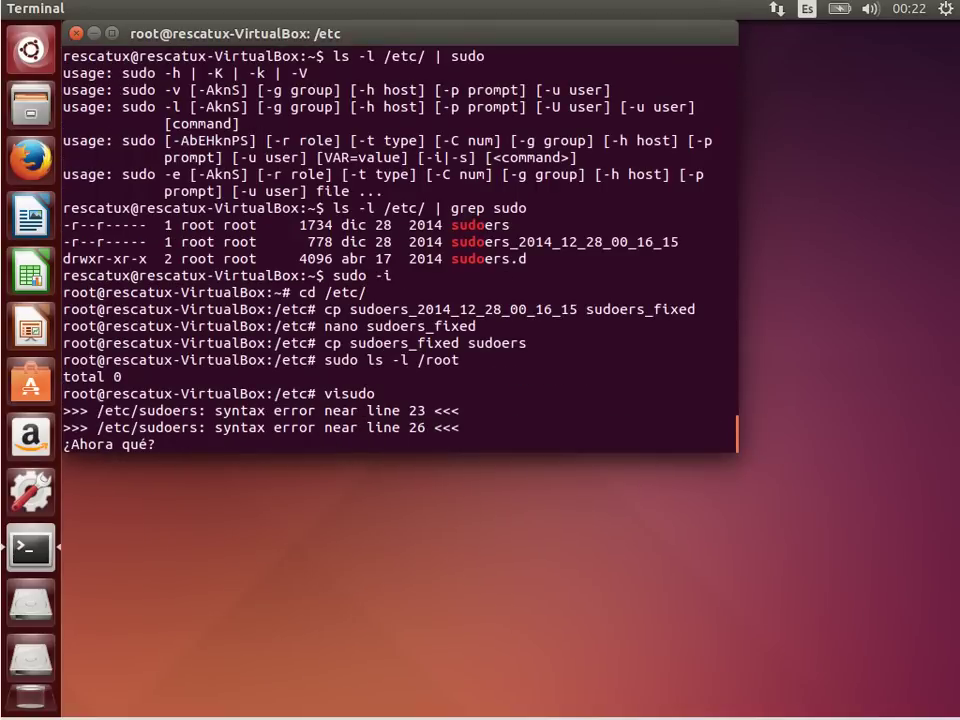
Step: At visudo's '¿Ahora qué?' prompt, list the options and quit with x without saving
key(Return)
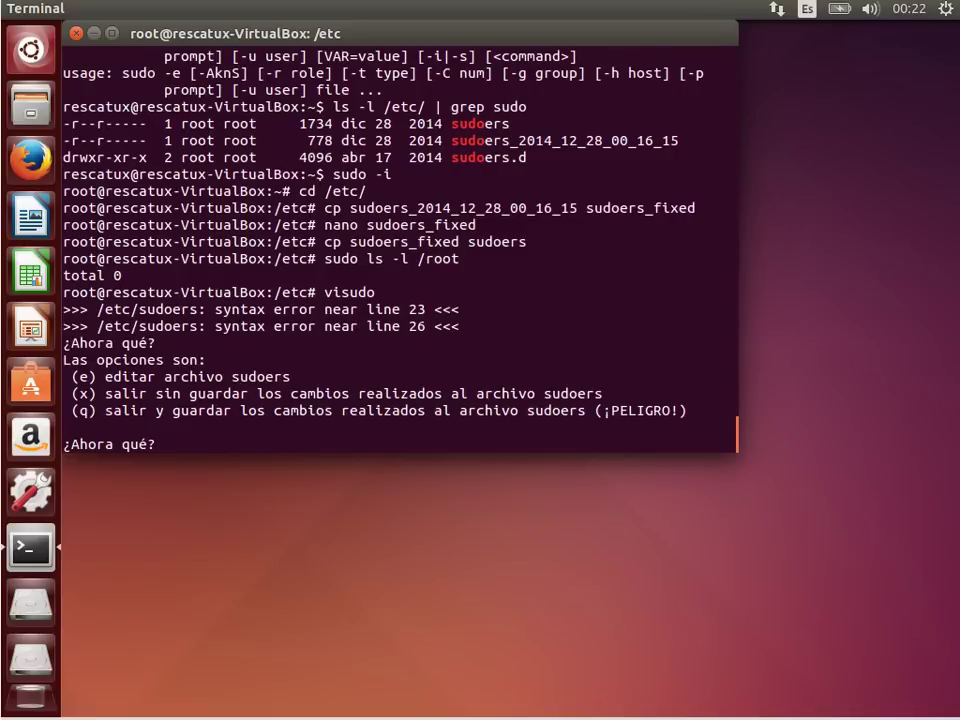
text(x)
key(Return)
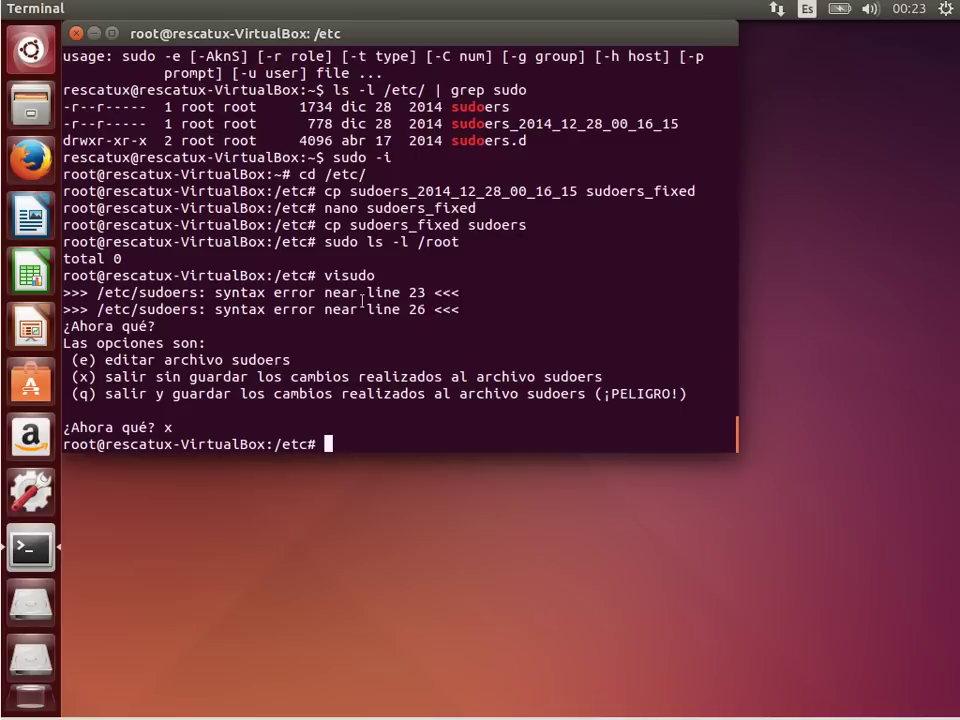
Step: Highlight the timestamped backup and sudoers file names in the /etc listing
drag(451, 123, 680, 124)
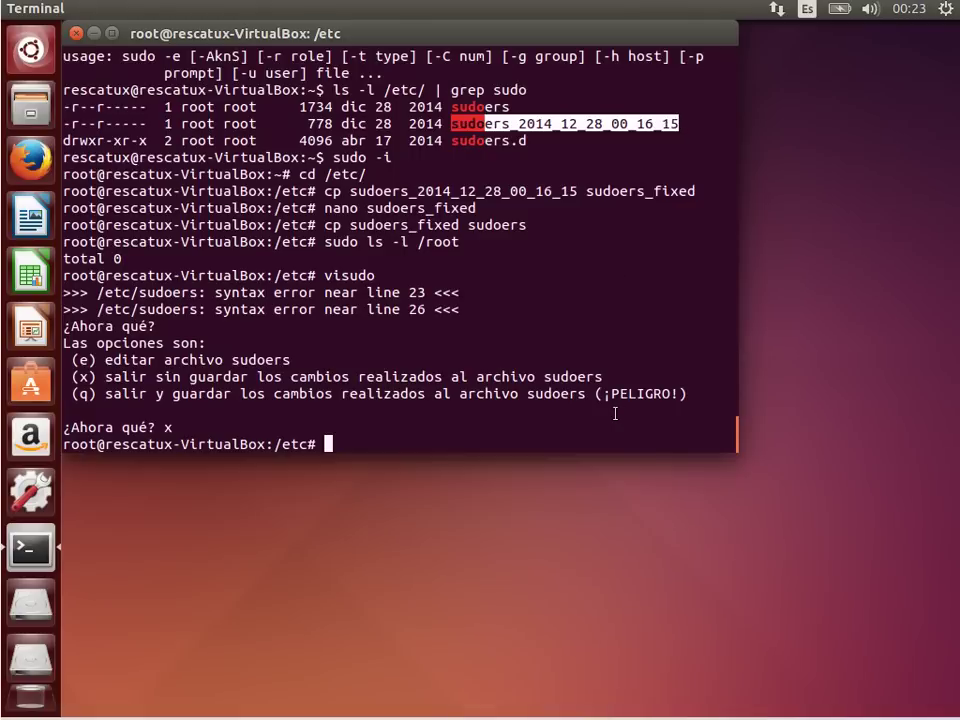
click(506, 107)
double_click(506, 107)
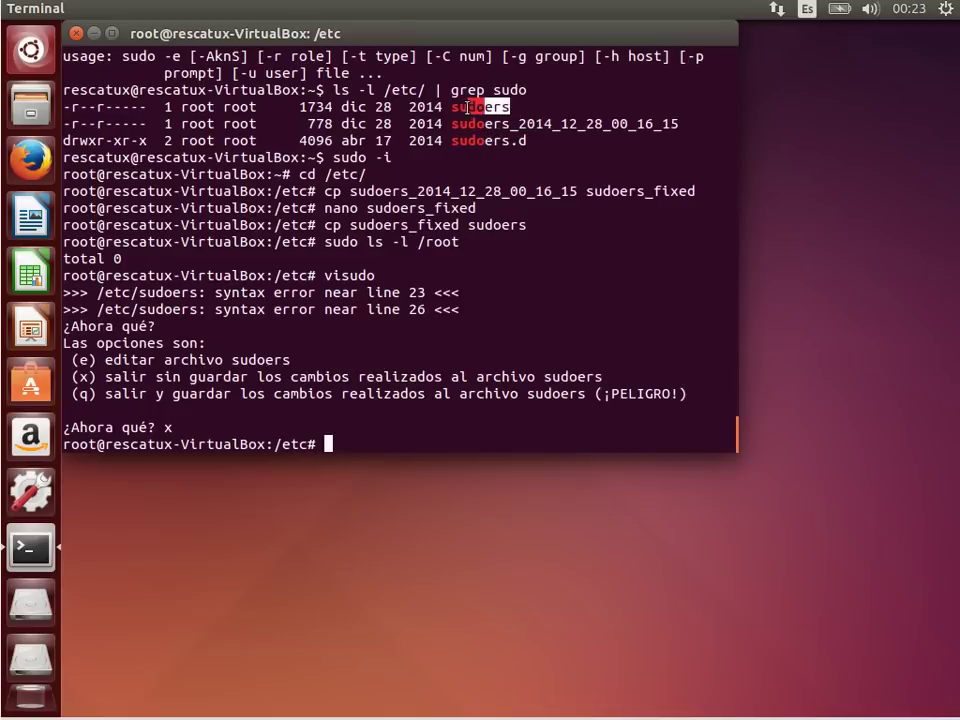
click(479, 422)
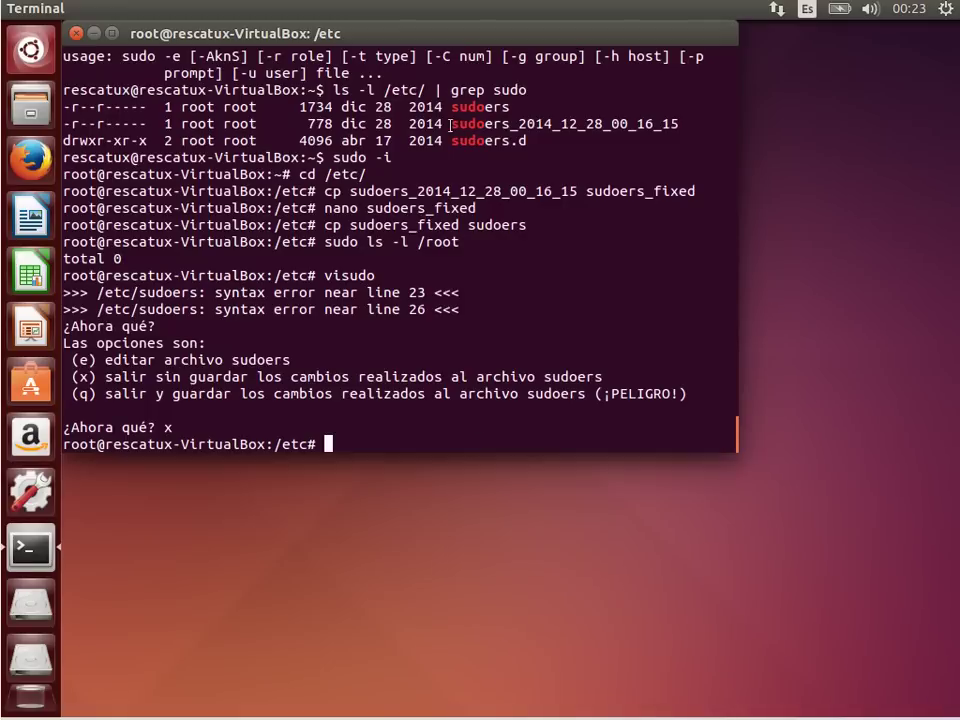
drag(451, 123, 678, 124)
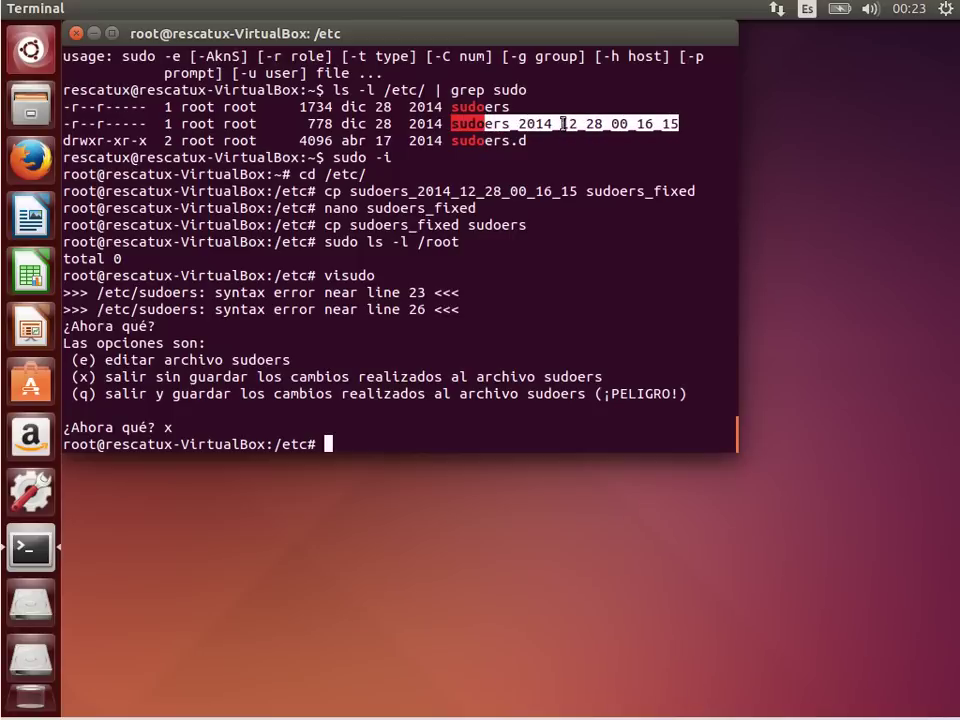
drag(450, 106, 511, 106)
click(524, 270)
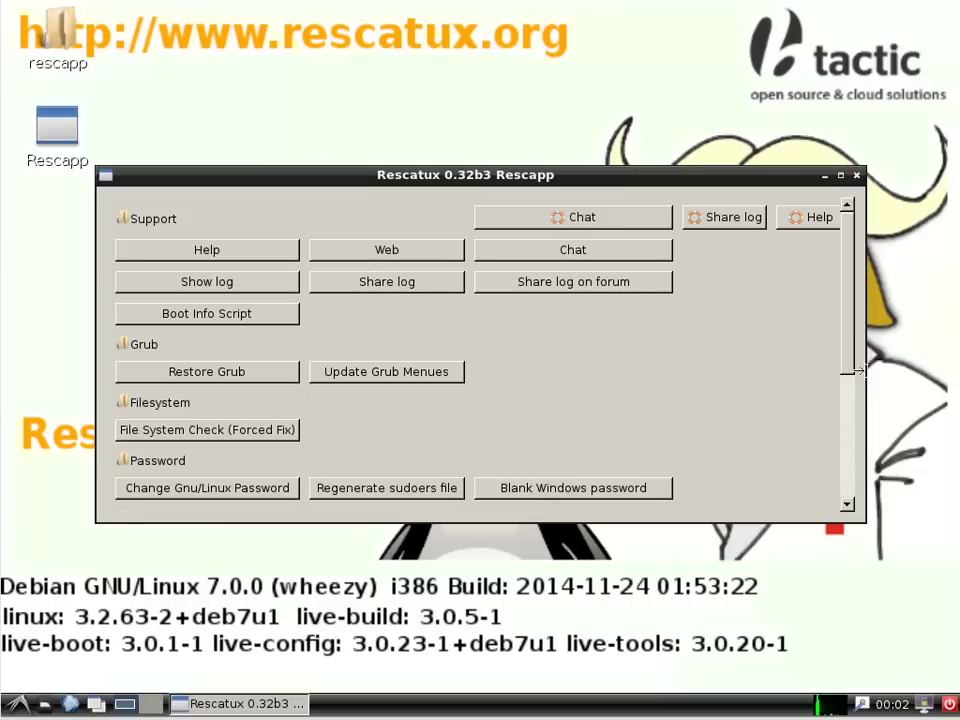
Step: View the Restore Windows MBR, Restore Grub and Update Grub Menues documentation pages
drag(853, 354, 840, 474)
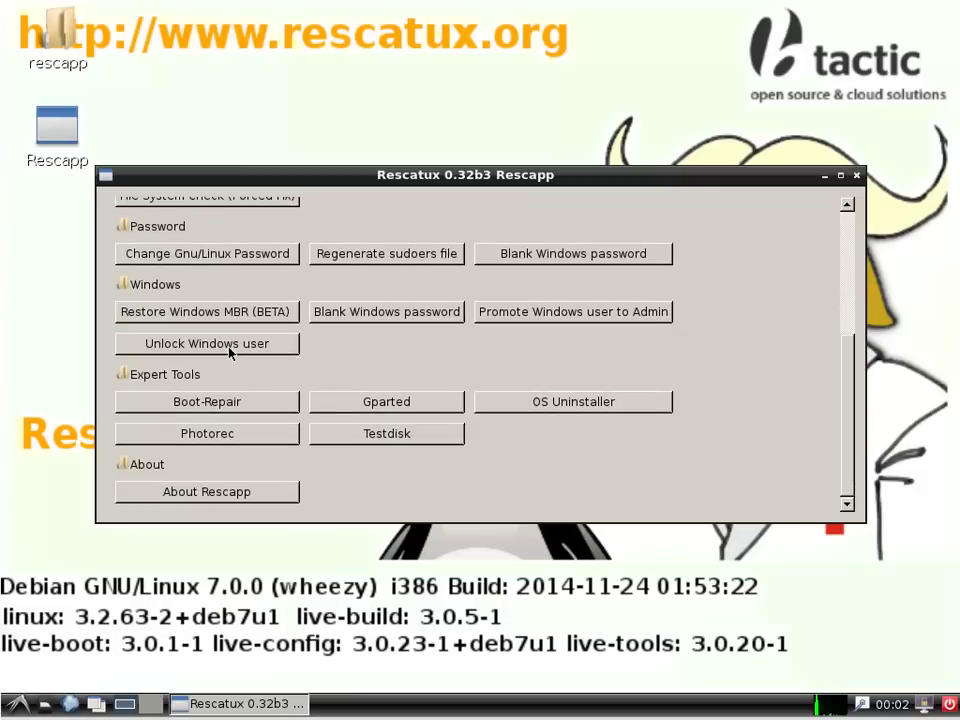
click(238, 317)
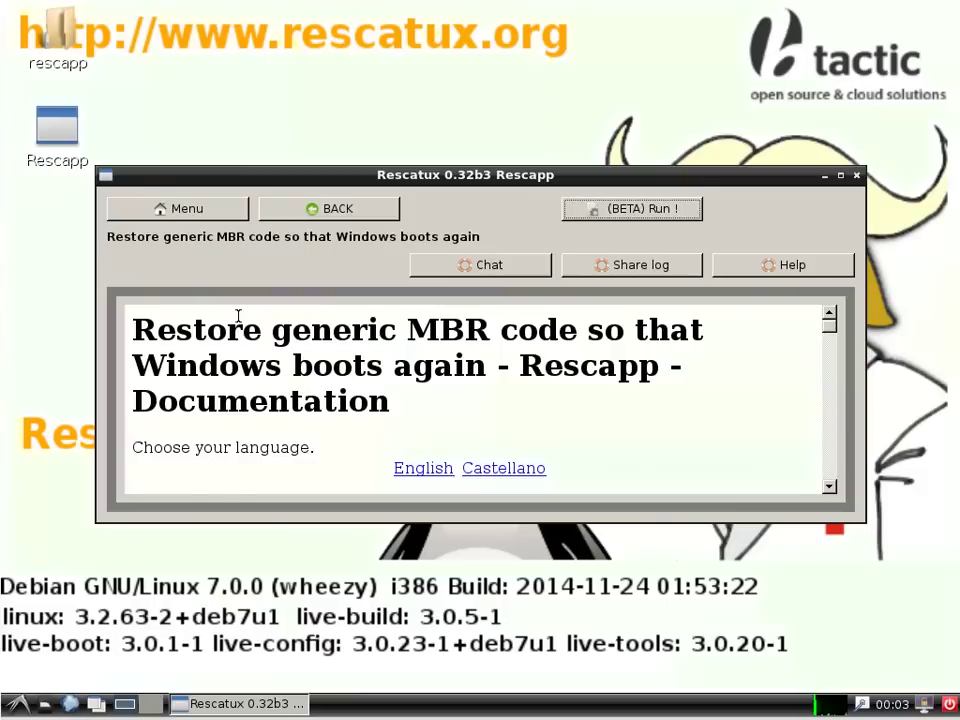
click(336, 216)
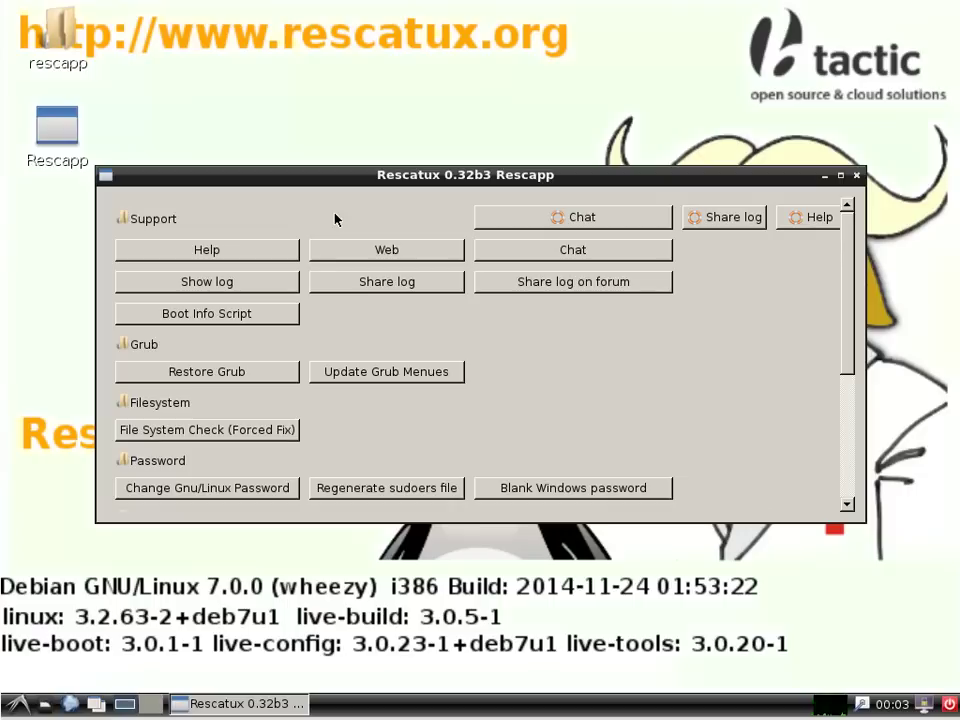
click(247, 372)
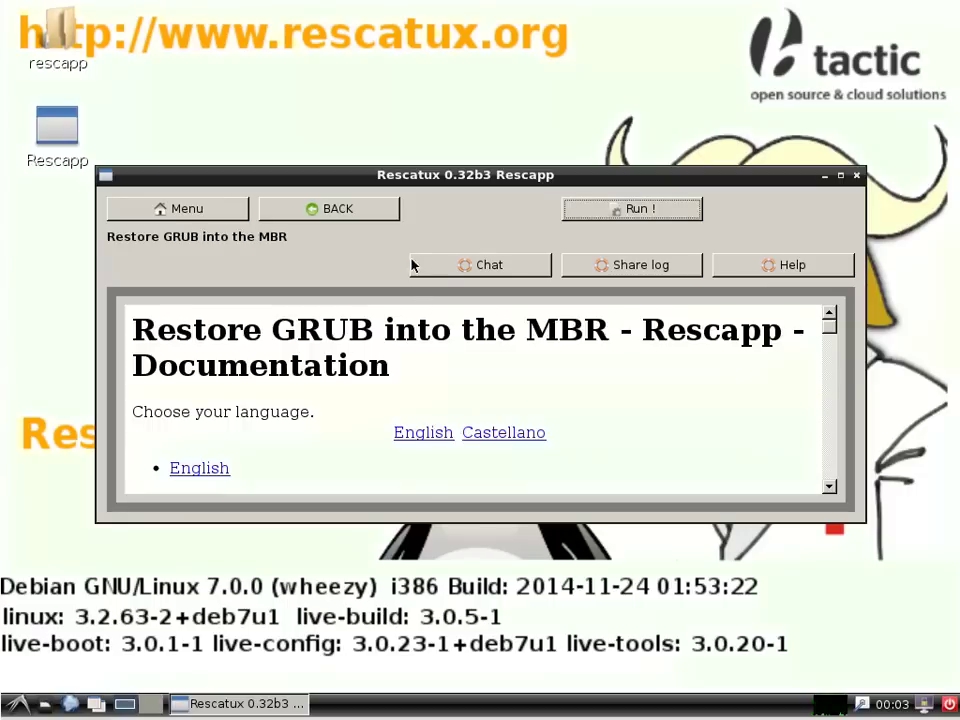
click(366, 211)
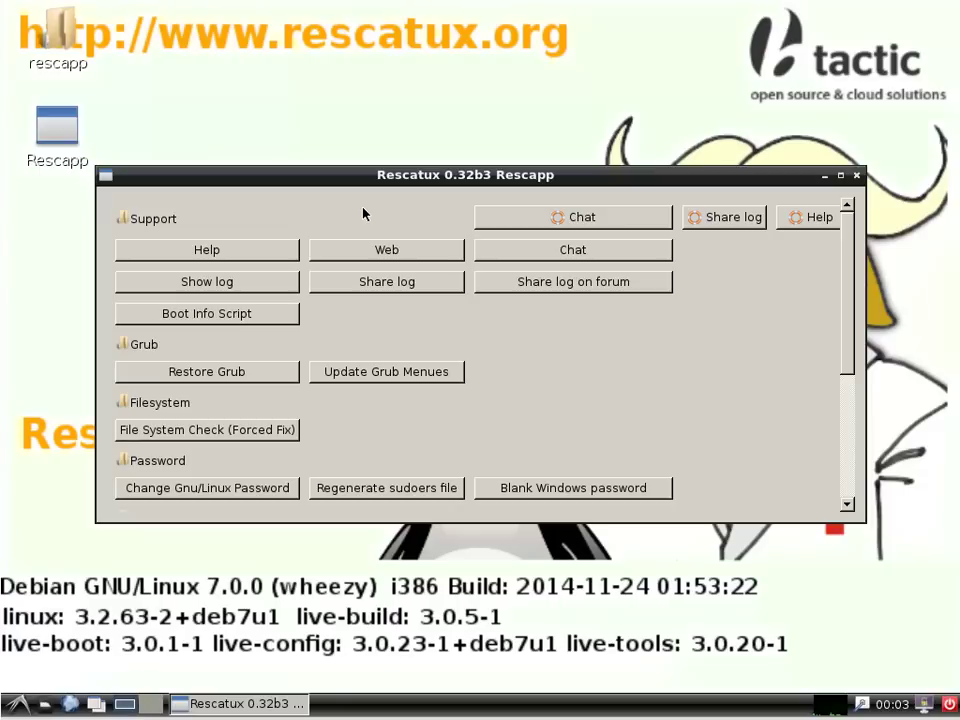
click(358, 372)
click(300, 216)
click(238, 370)
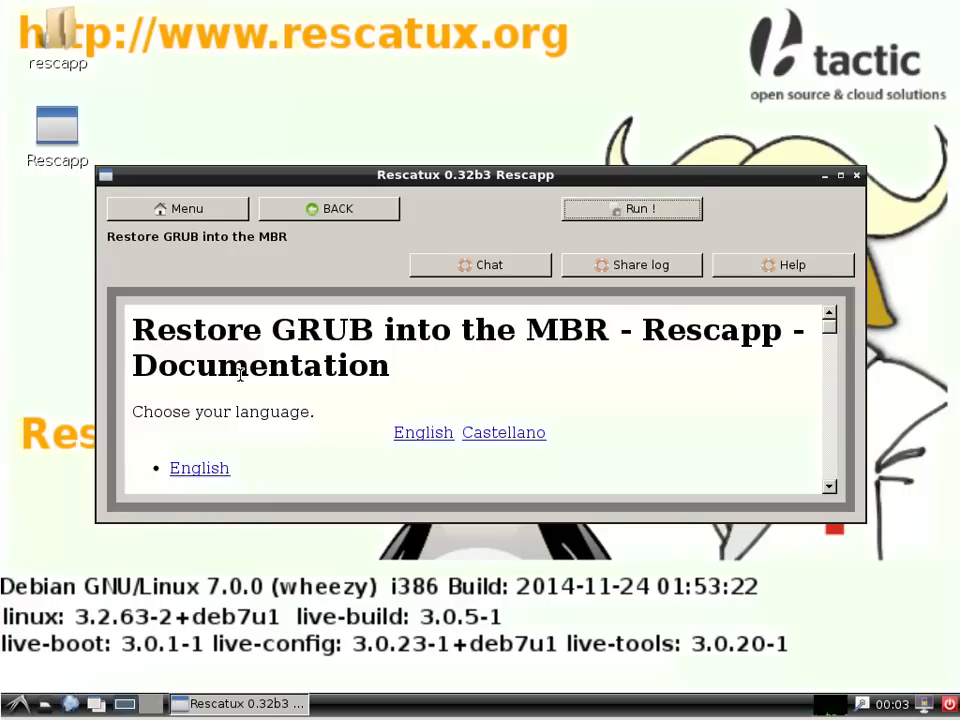
click(338, 212)
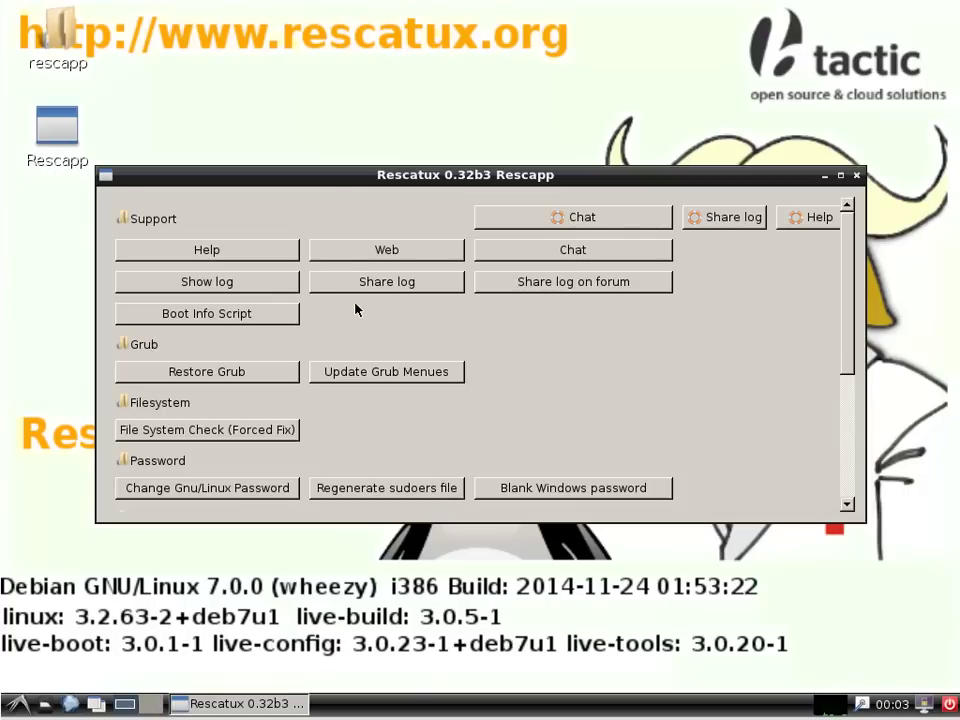
Step: View the Boot Info Script and Share log documentation pages, returning to the main menu
click(240, 313)
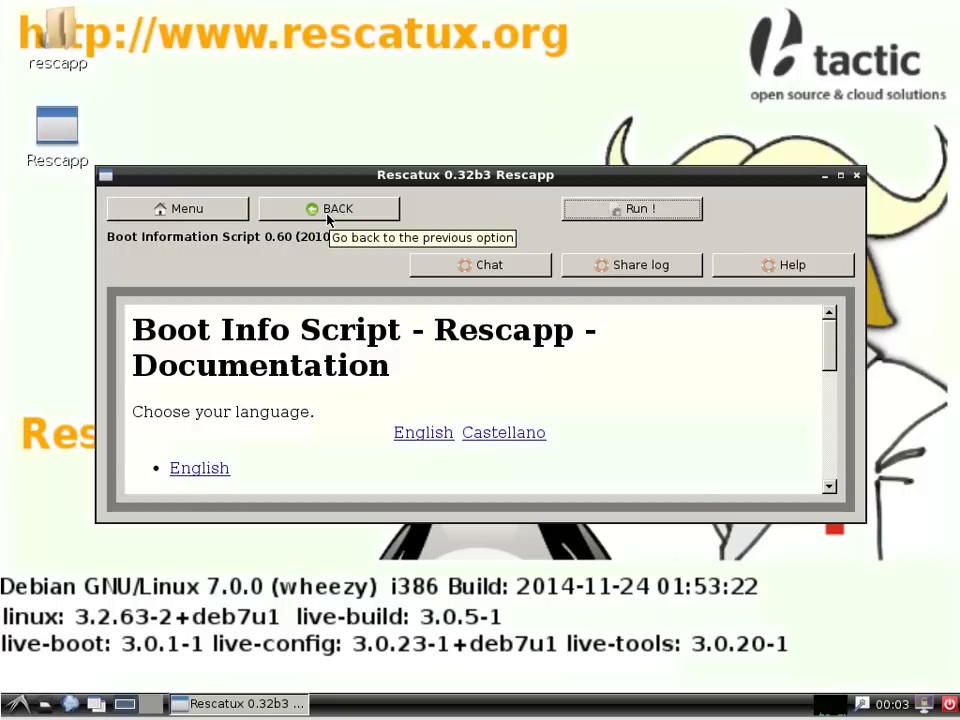
click(327, 217)
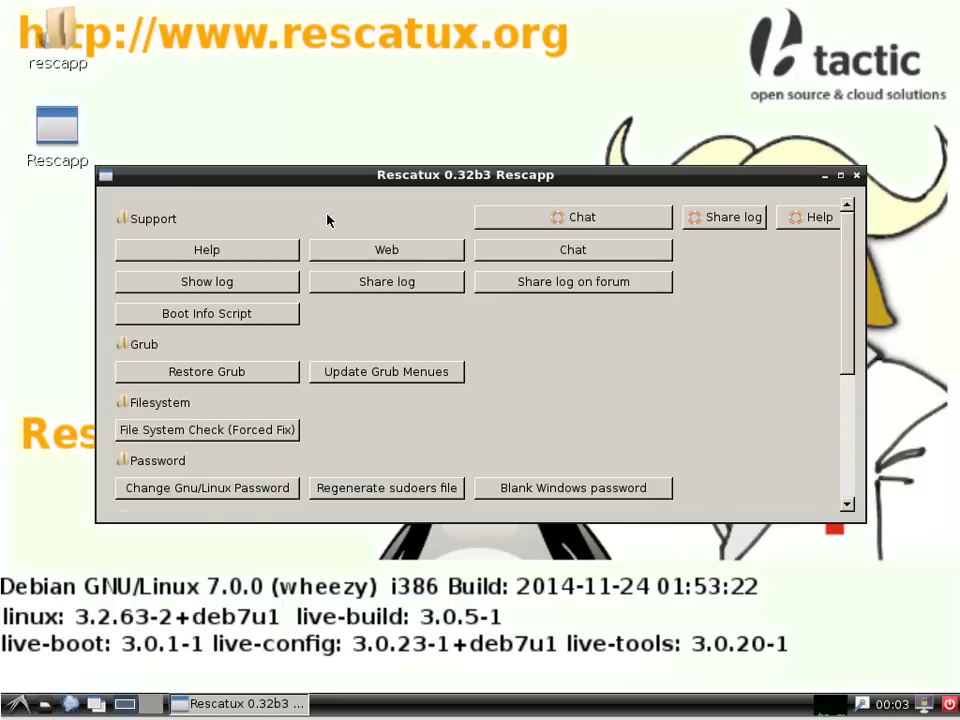
click(364, 282)
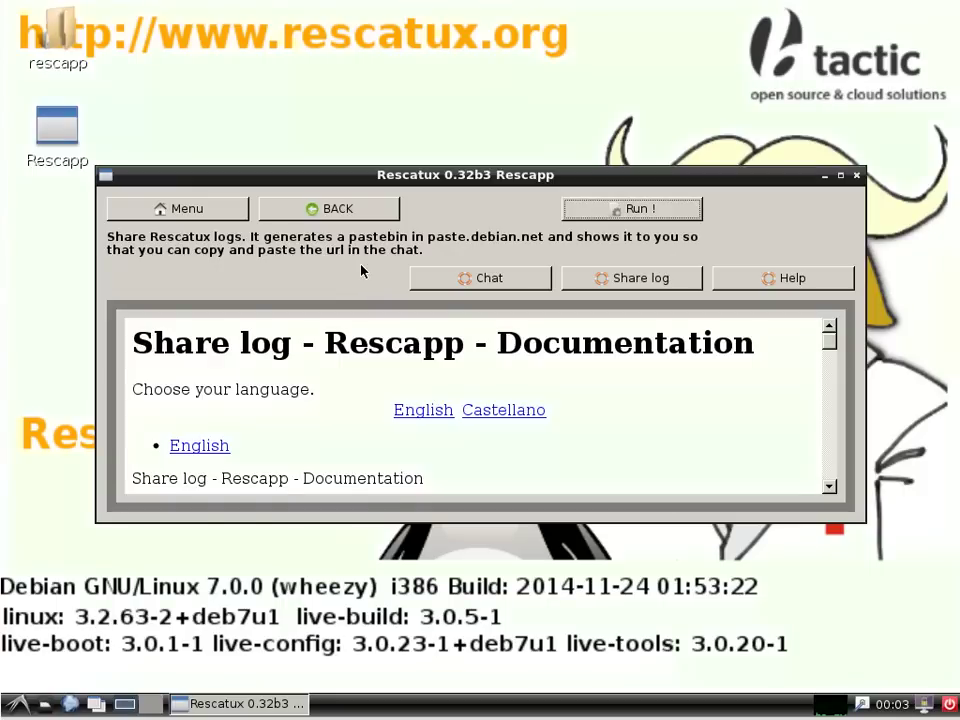
click(358, 213)
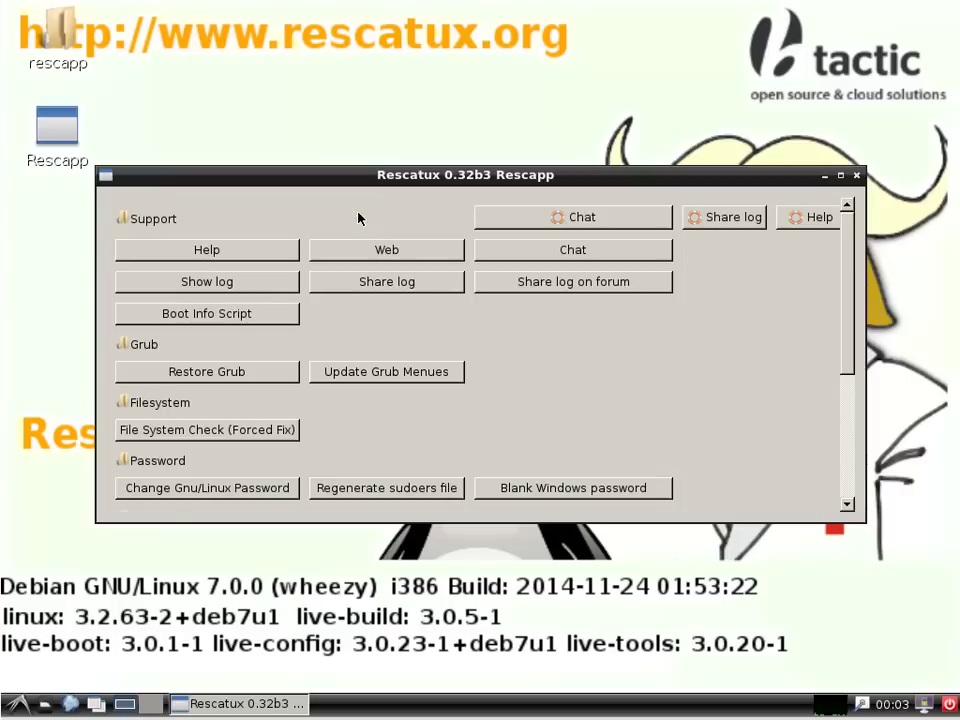
drag(846, 326, 840, 455)
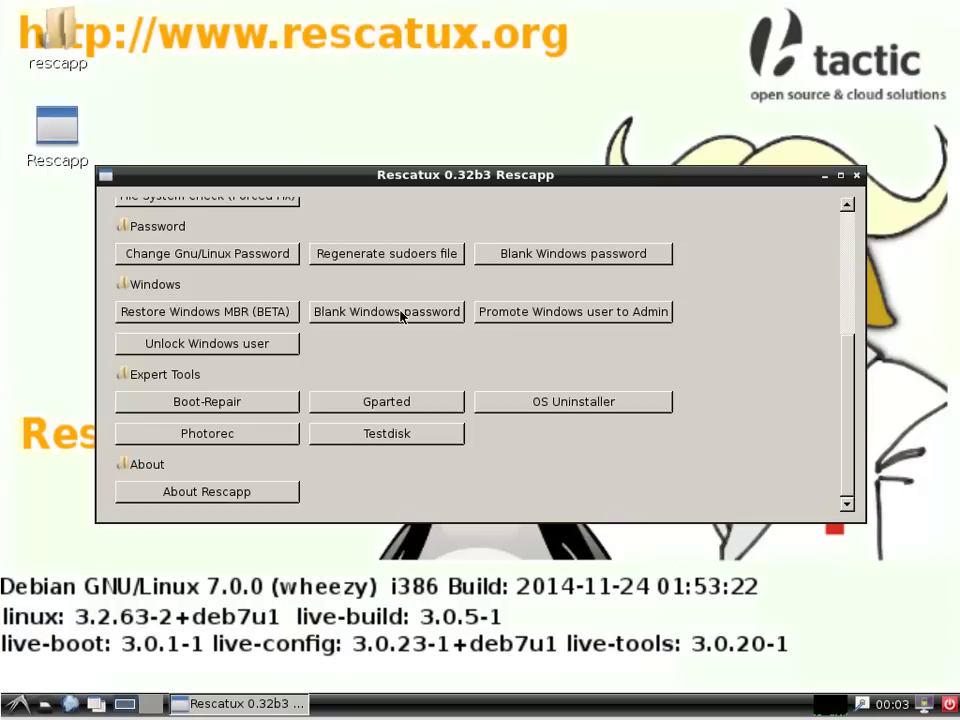
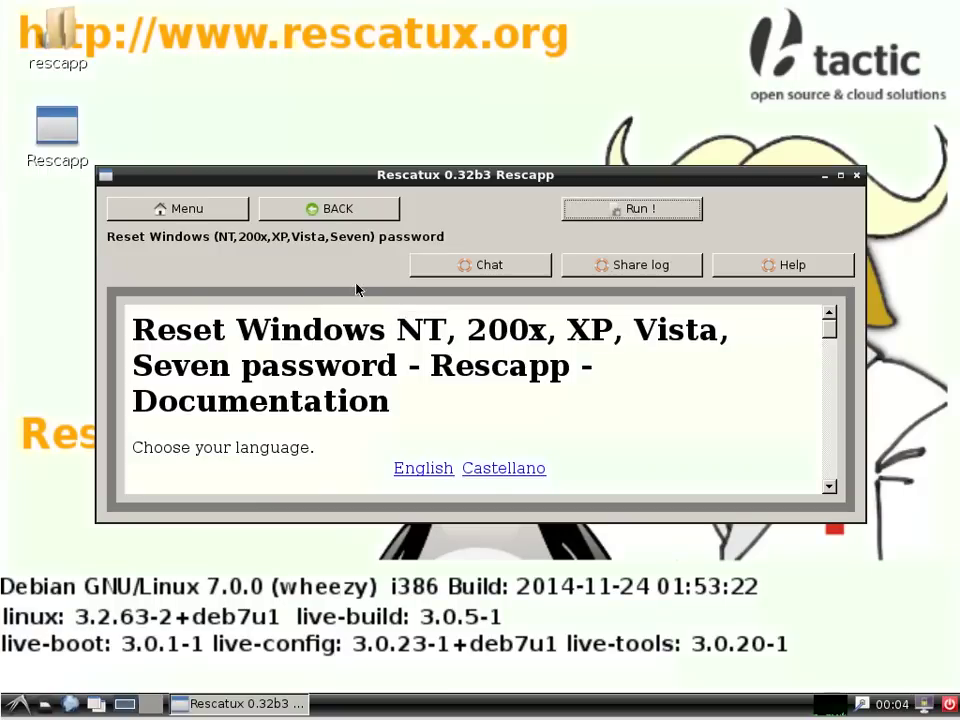
Step: Read the Change Gnu/Linux password documentation, then return to the options list and scroll it down
click(352, 209)
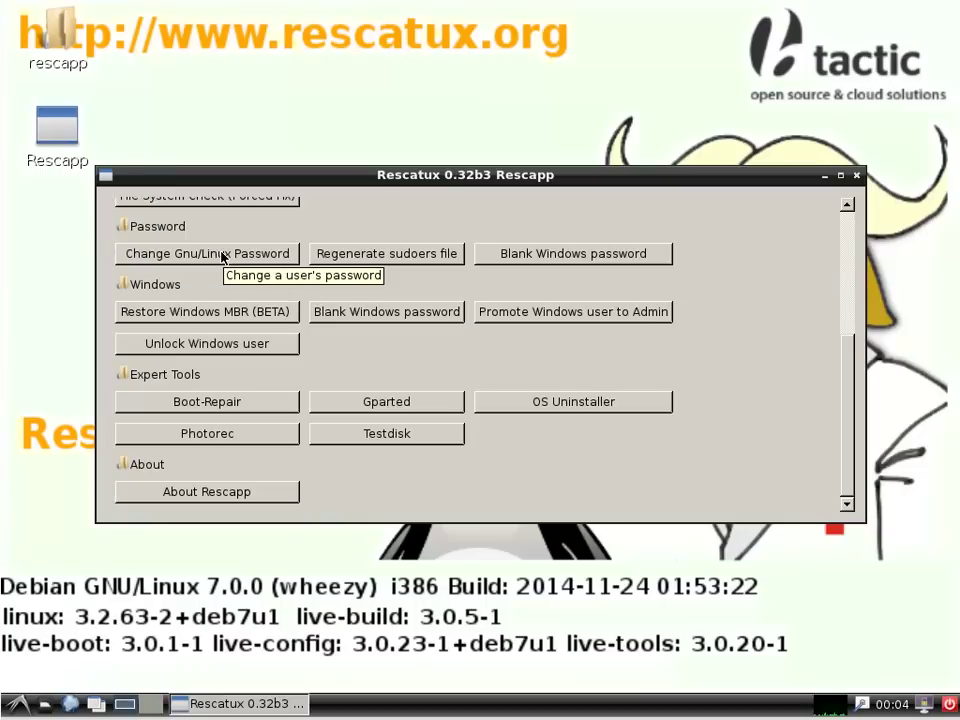
click(222, 256)
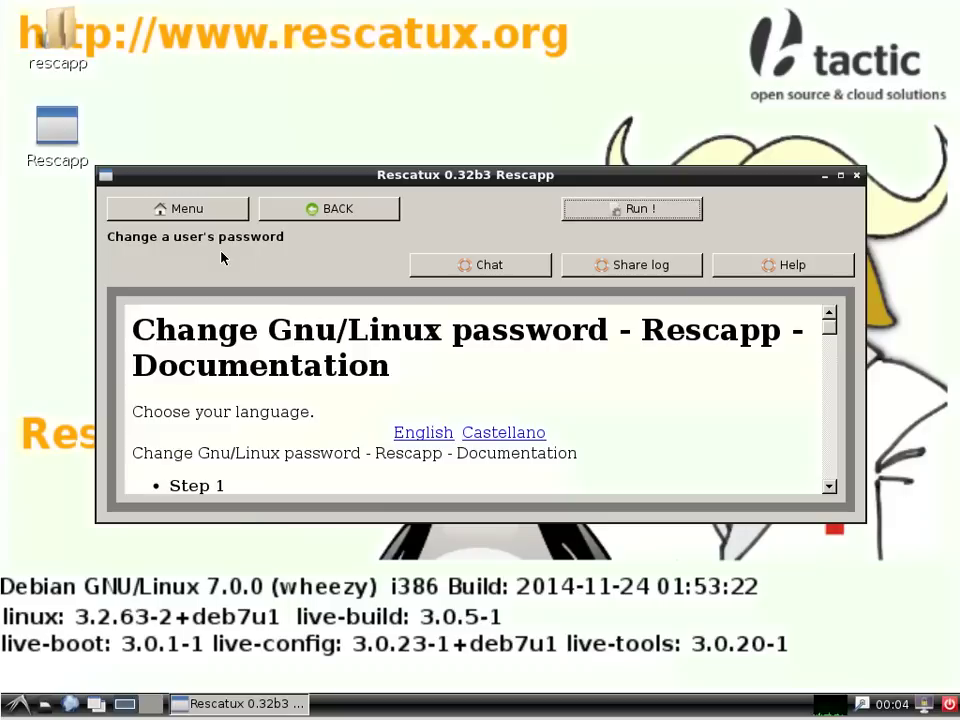
click(312, 209)
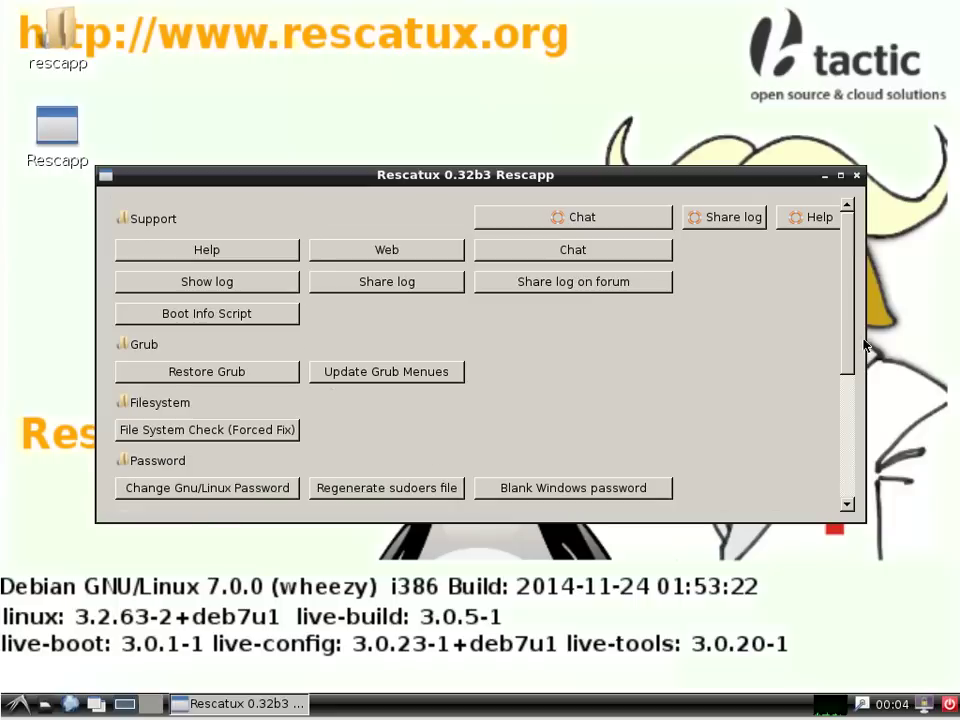
drag(851, 341, 838, 456)
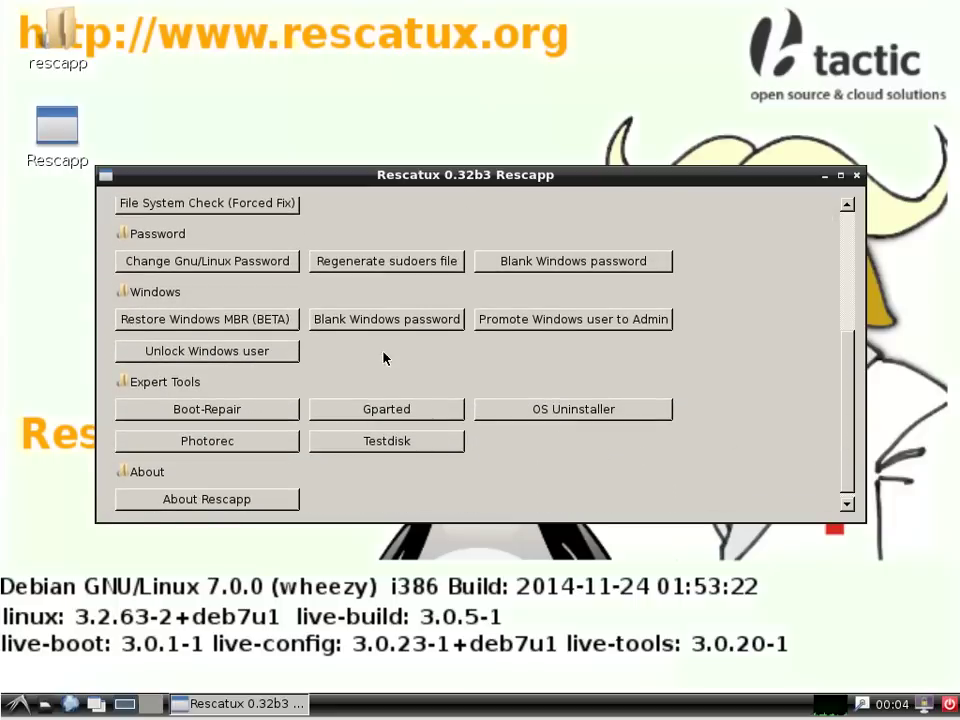
click(393, 262)
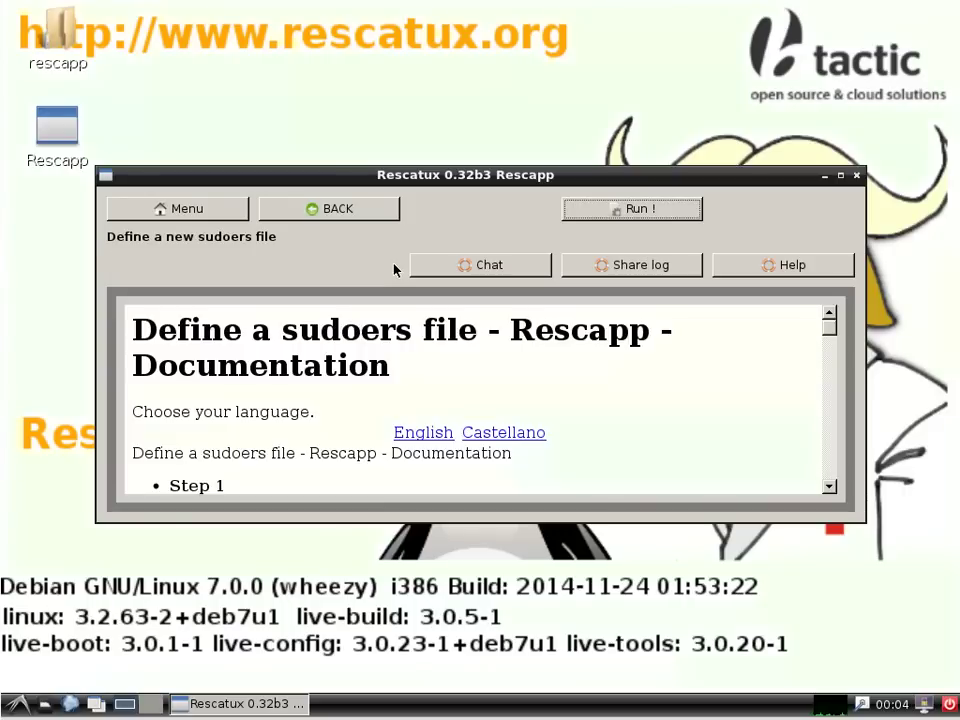
click(351, 212)
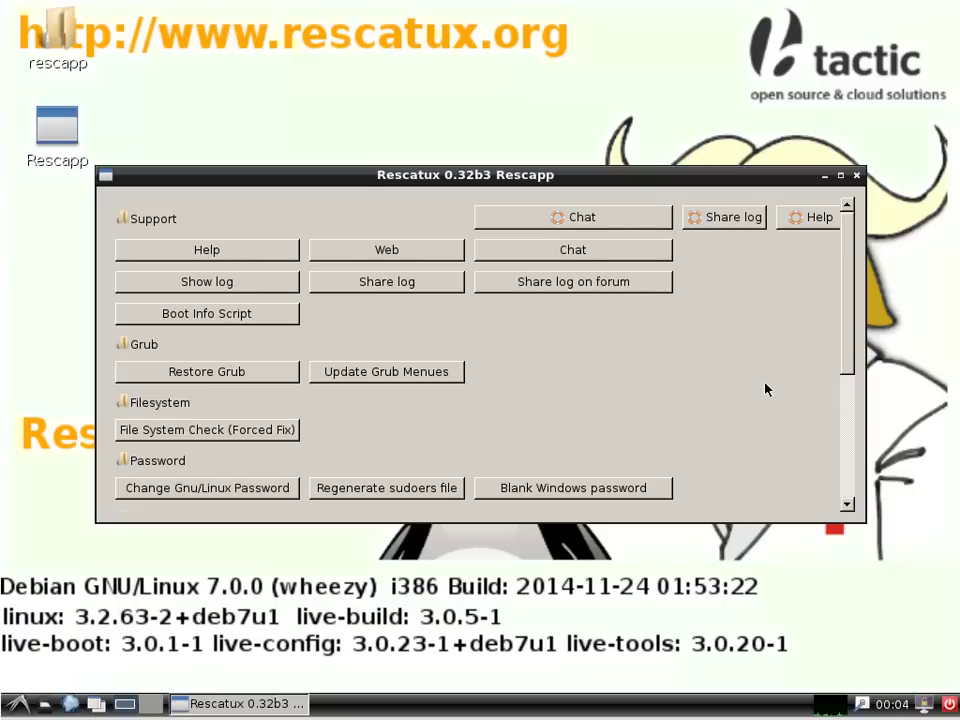
drag(851, 352, 851, 401)
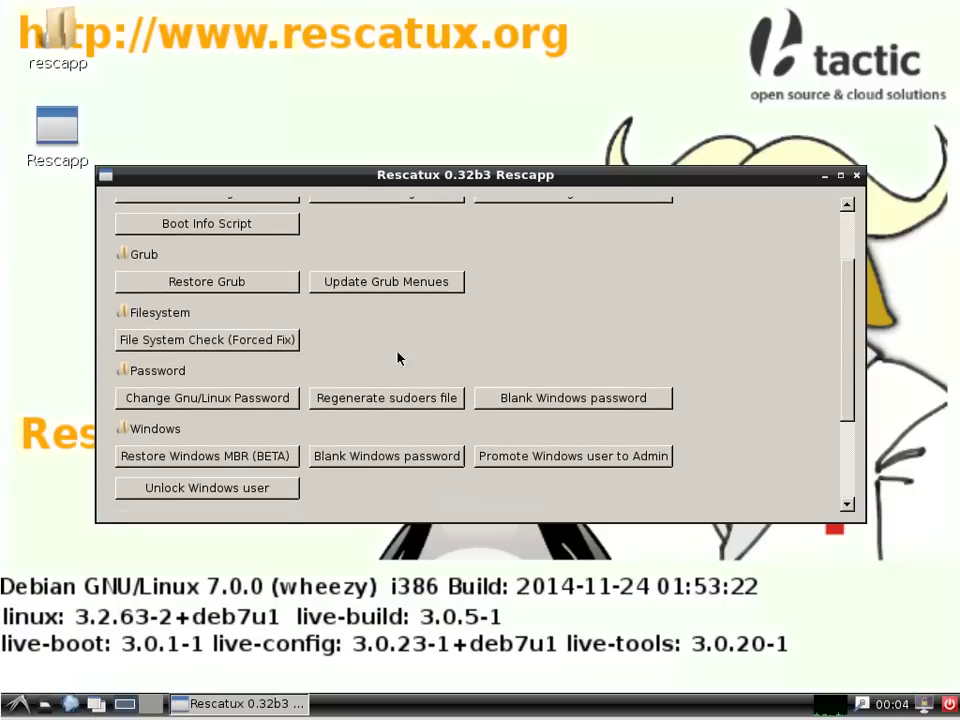
click(242, 286)
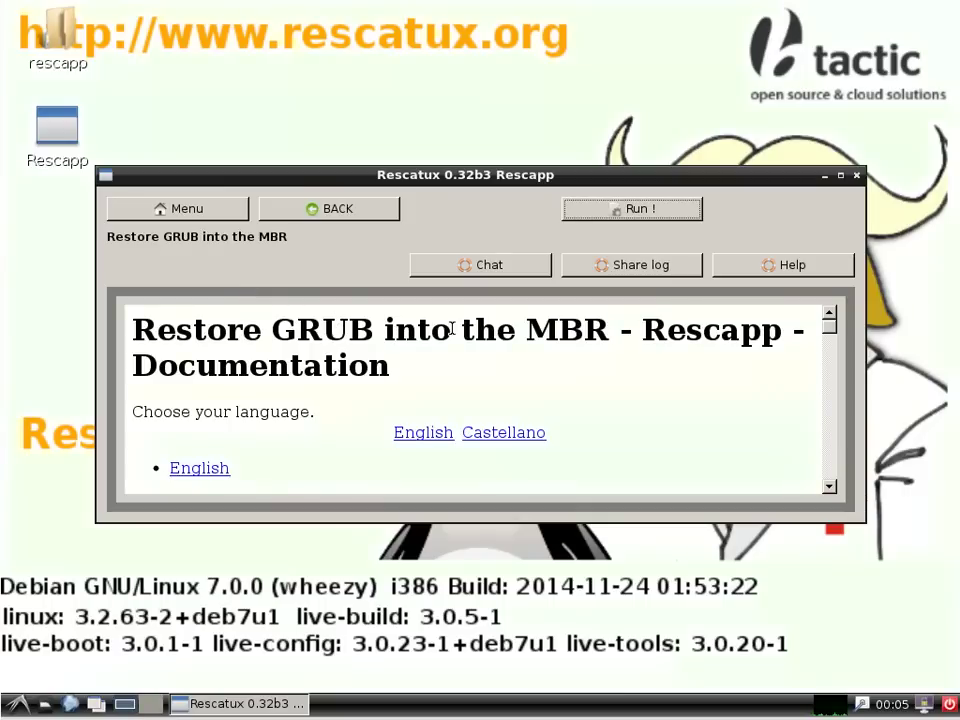
drag(830, 323, 833, 415)
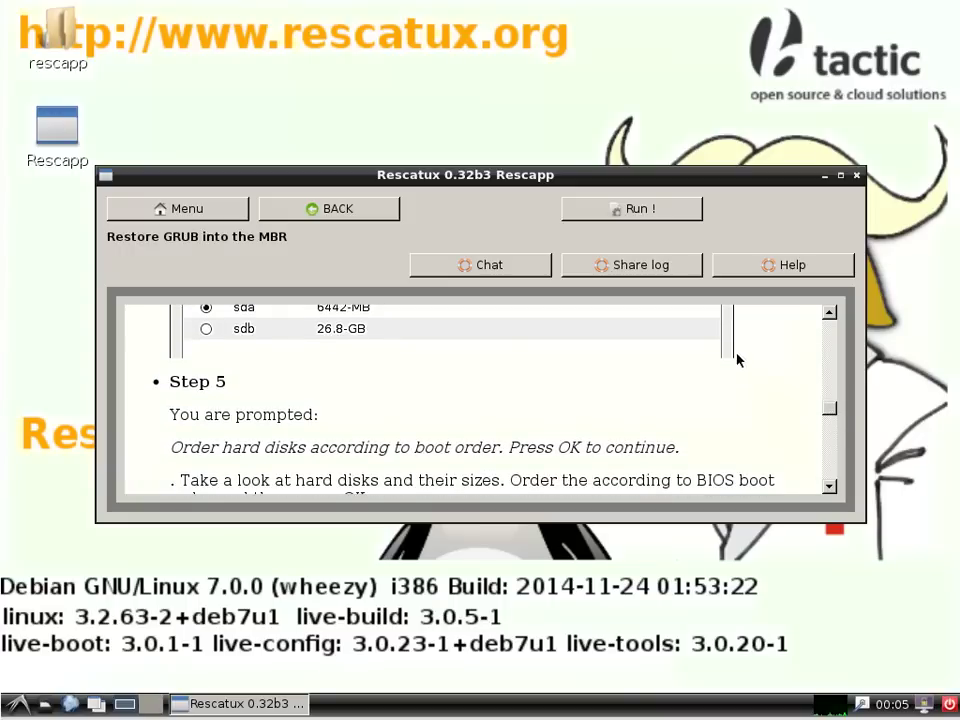
click(652, 212)
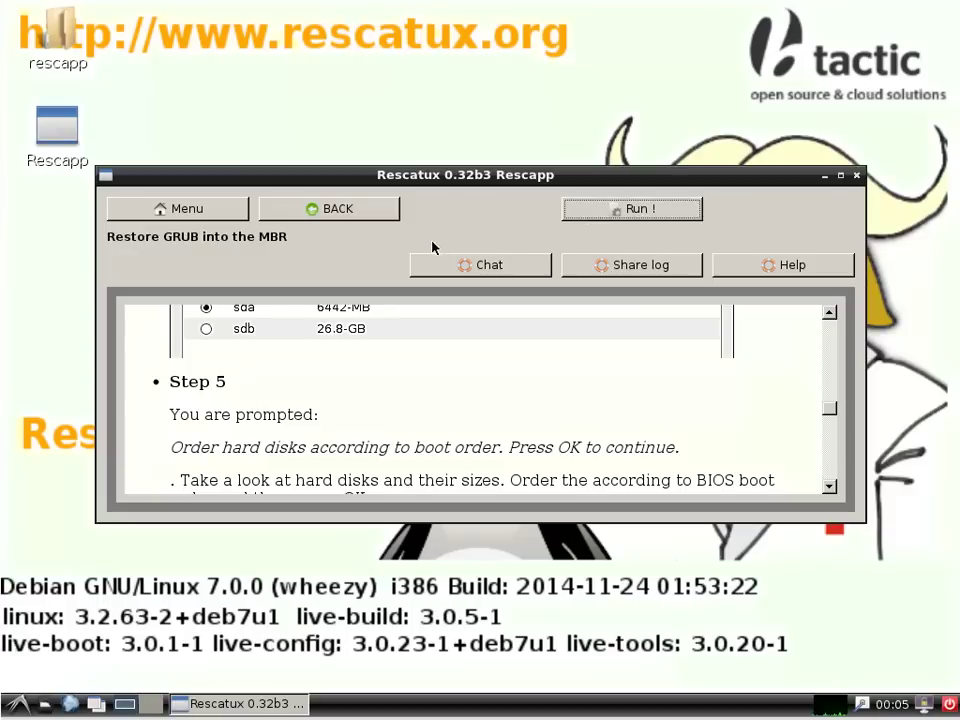
click(316, 211)
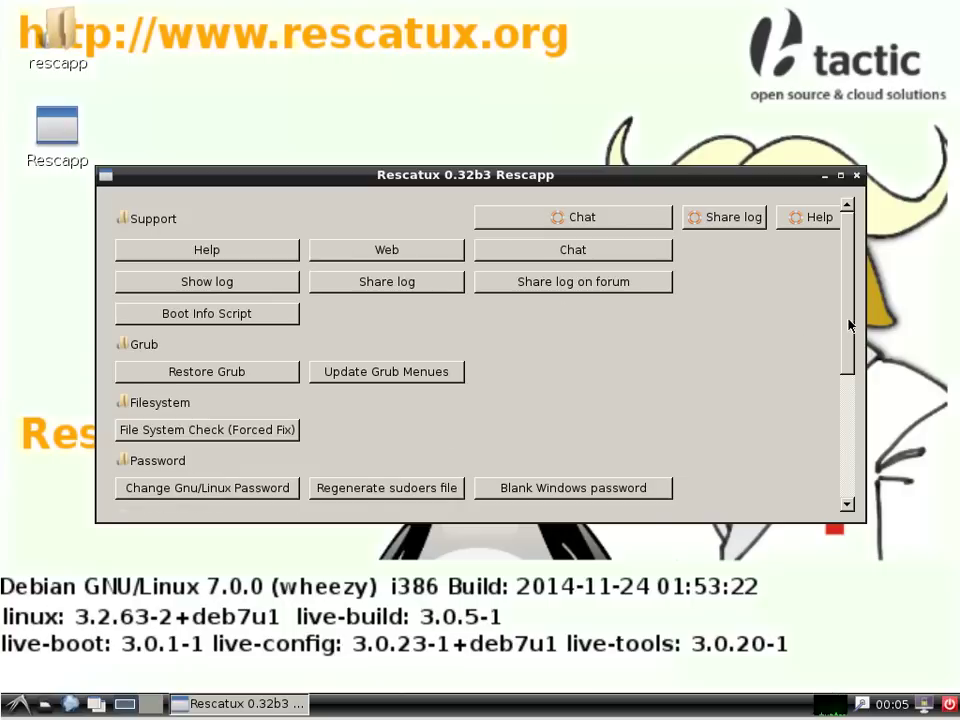
Step: Find the Chat option under Support and run it, launching XChat on chat.freenode.net
drag(848, 325, 848, 448)
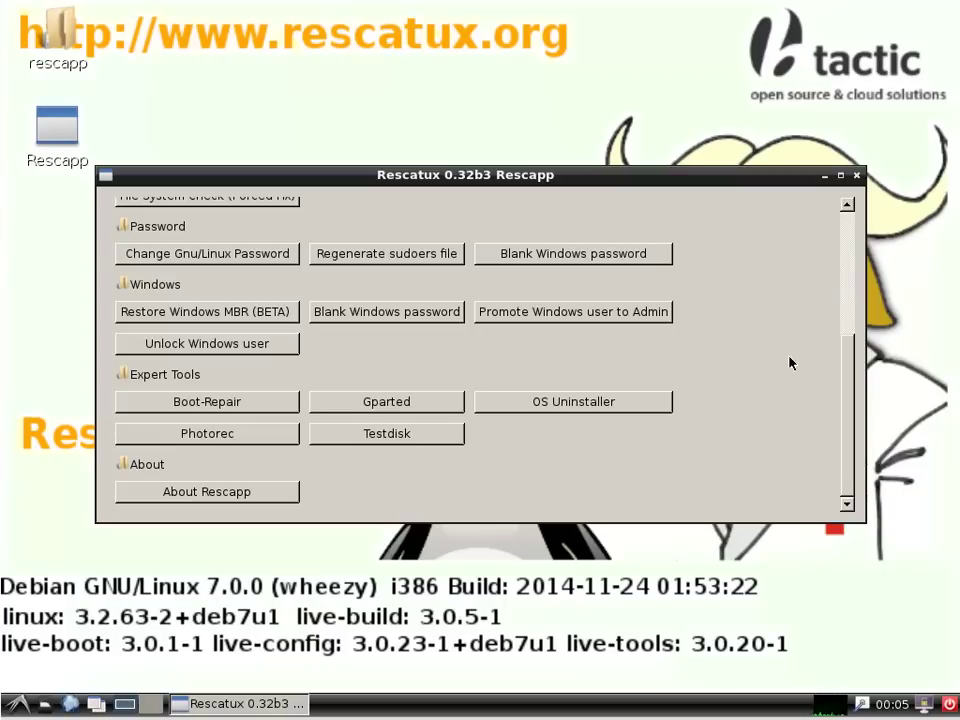
drag(846, 407, 851, 264)
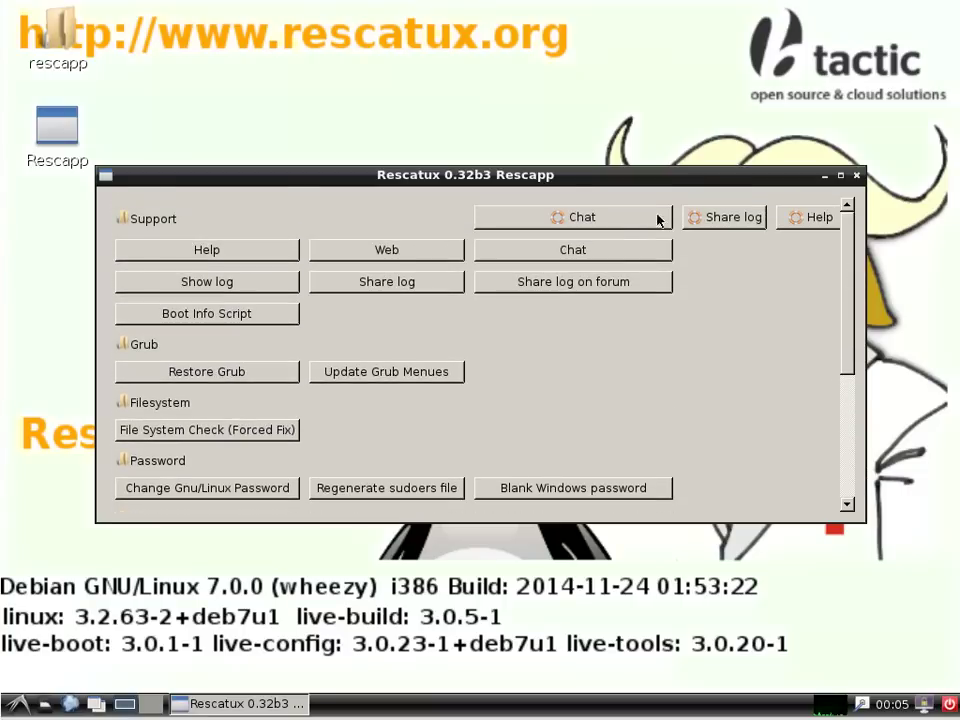
click(606, 219)
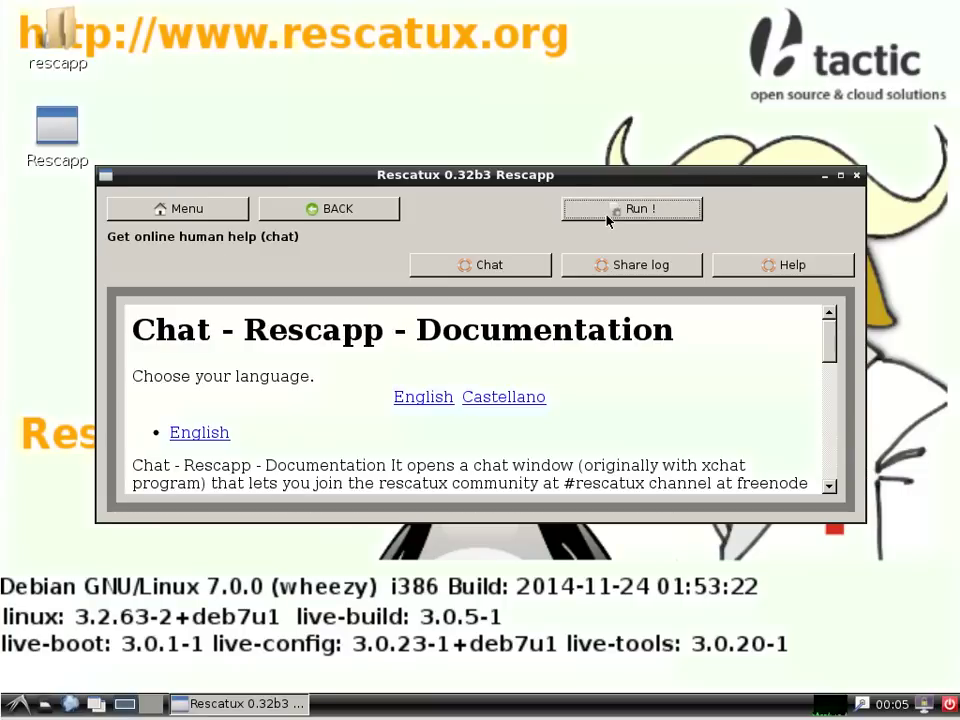
click(606, 219)
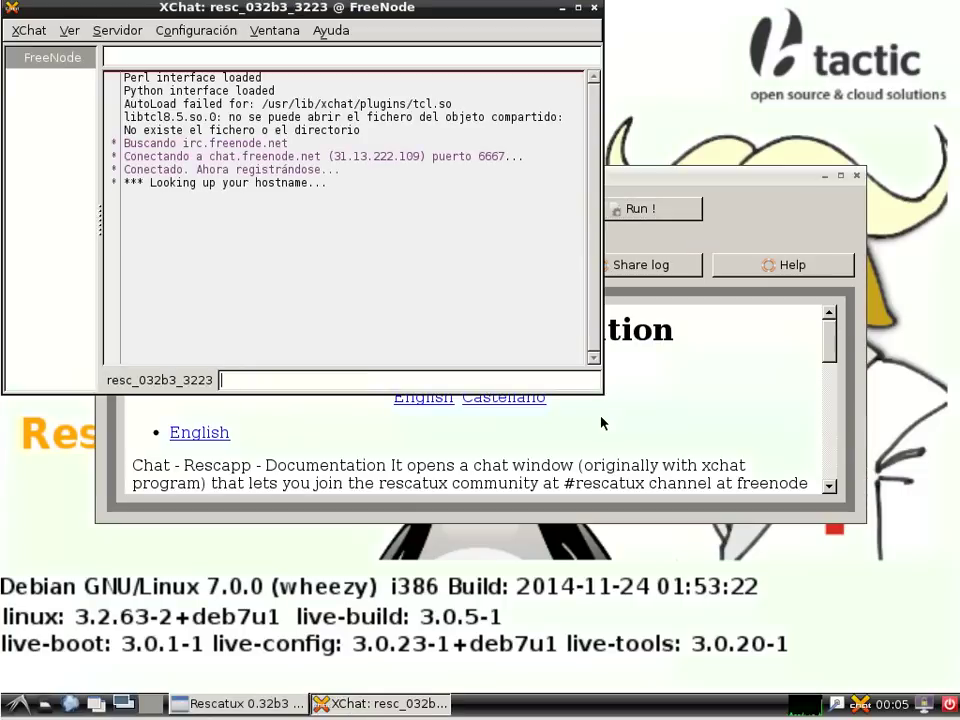